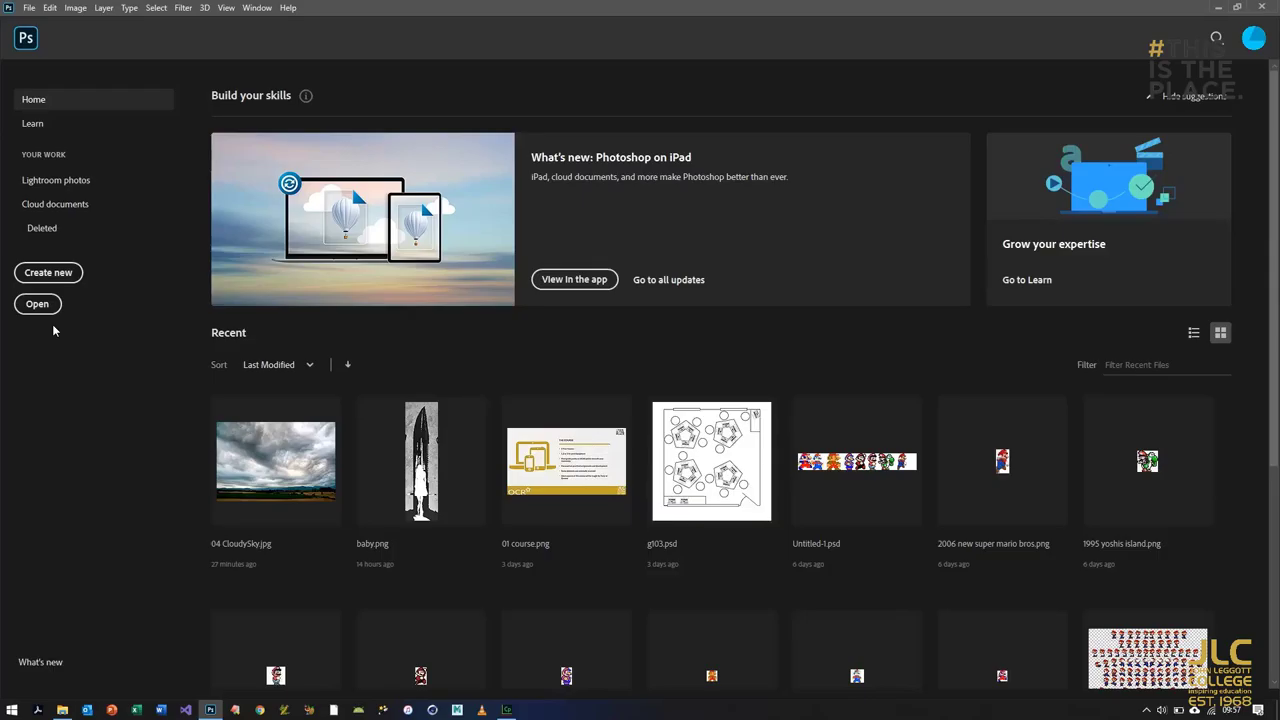
# Create a new document 3000 px wide and 3000 px high.
pyautogui.click(70, 277)
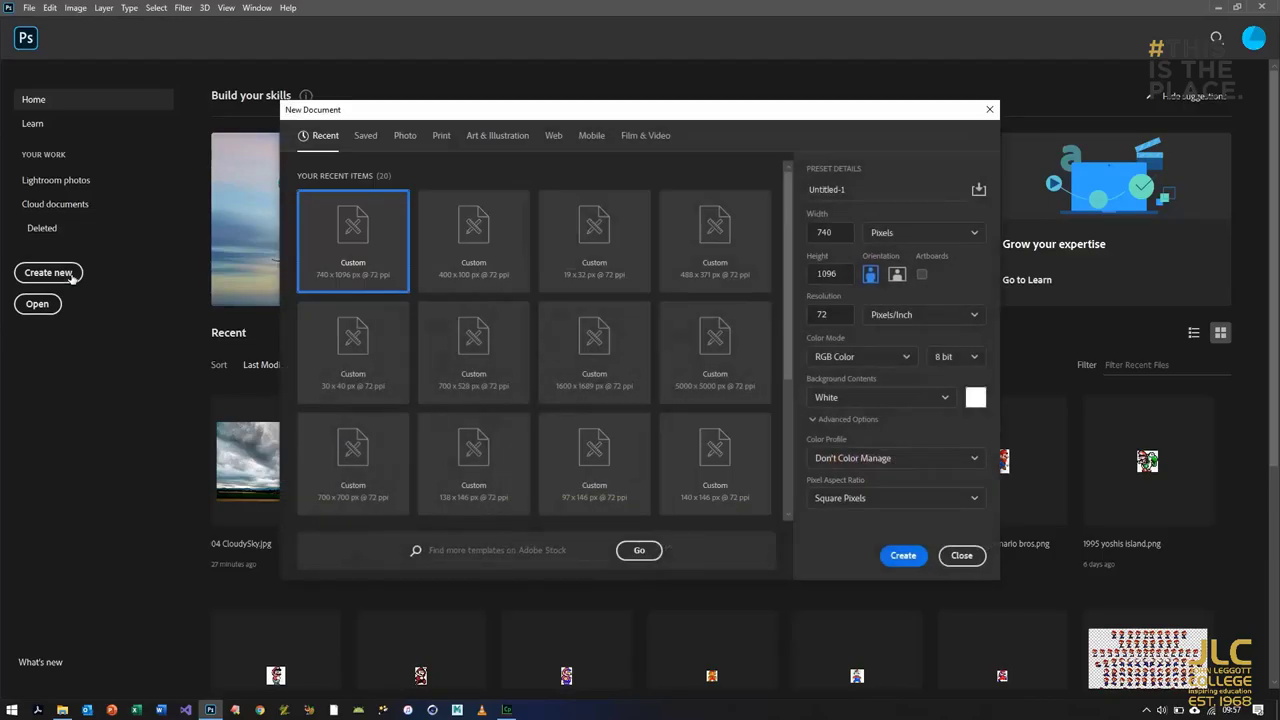
pyautogui.click(840, 231)
pyautogui.write('3000')
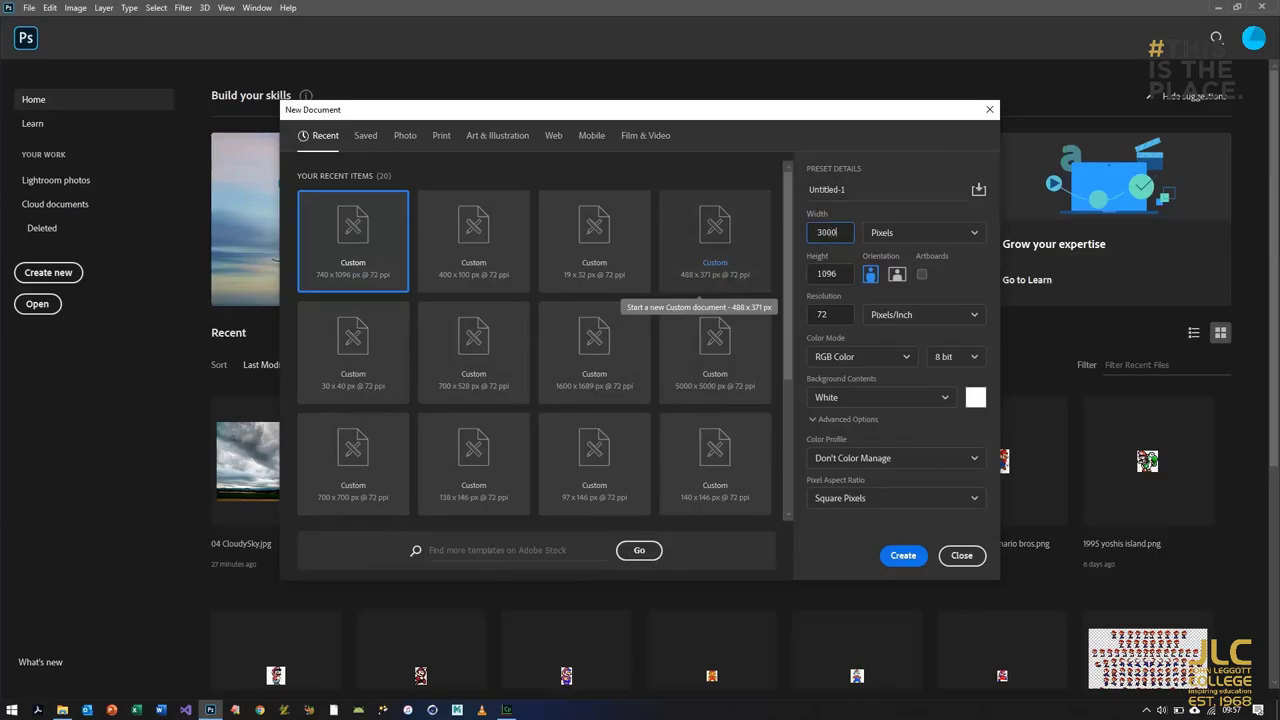
pyautogui.press('Tab')
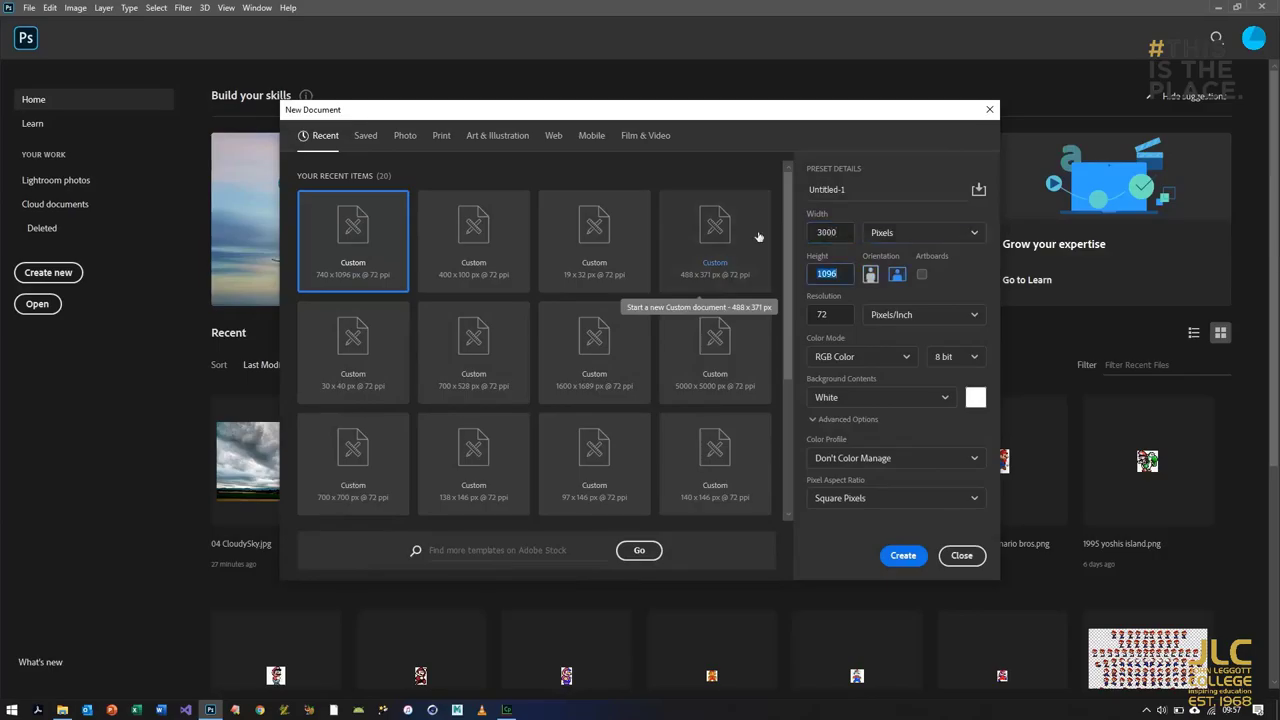
pyautogui.write('00')
pyautogui.press('BackSpace')
pyautogui.press('BackSpace')
pyautogui.press('BackSpace')
pyautogui.write('3000')
pyautogui.press('Return')
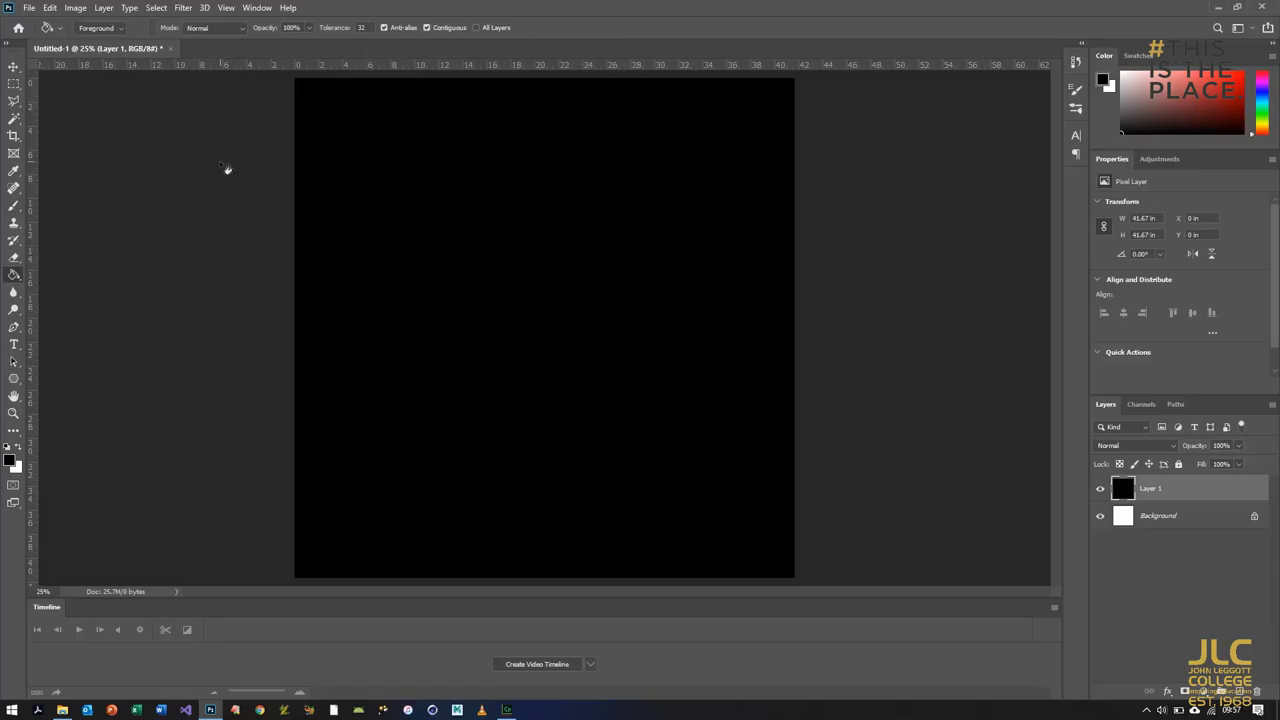
# Add 25% monochromatic Gaussian noise to the black Layer 1.
pyautogui.click(19, 450)
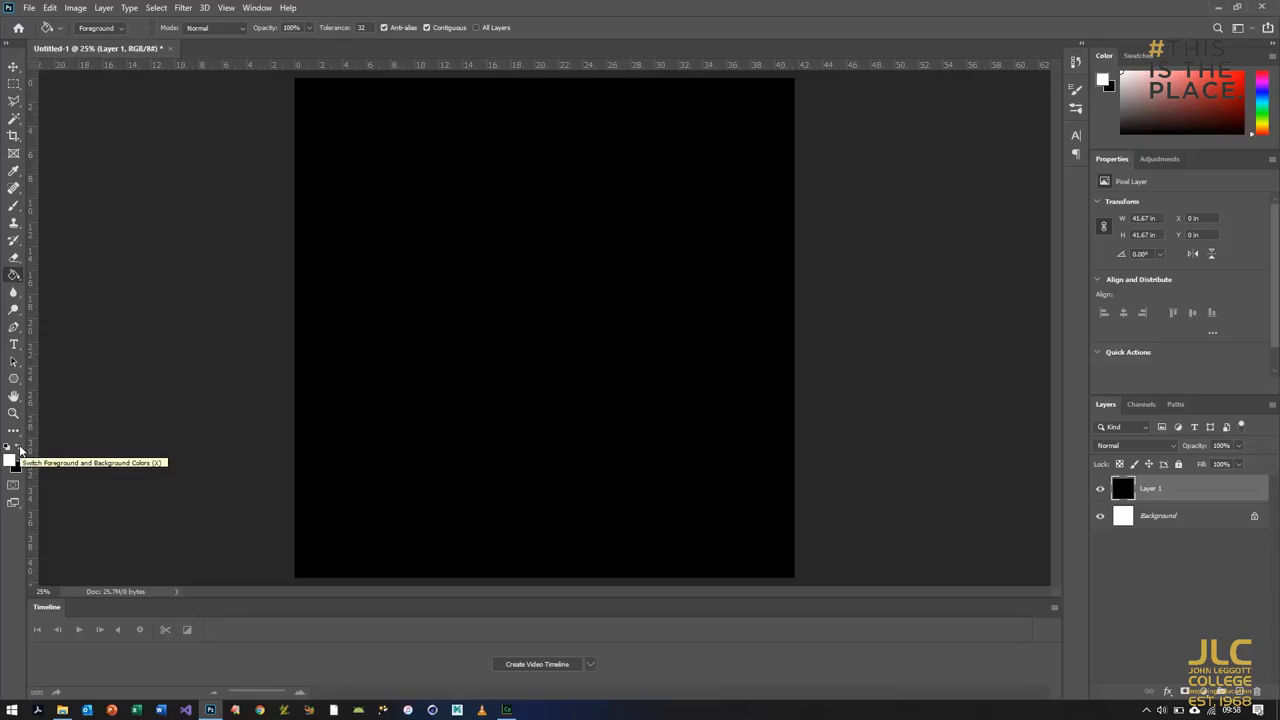
pyautogui.click(19, 450)
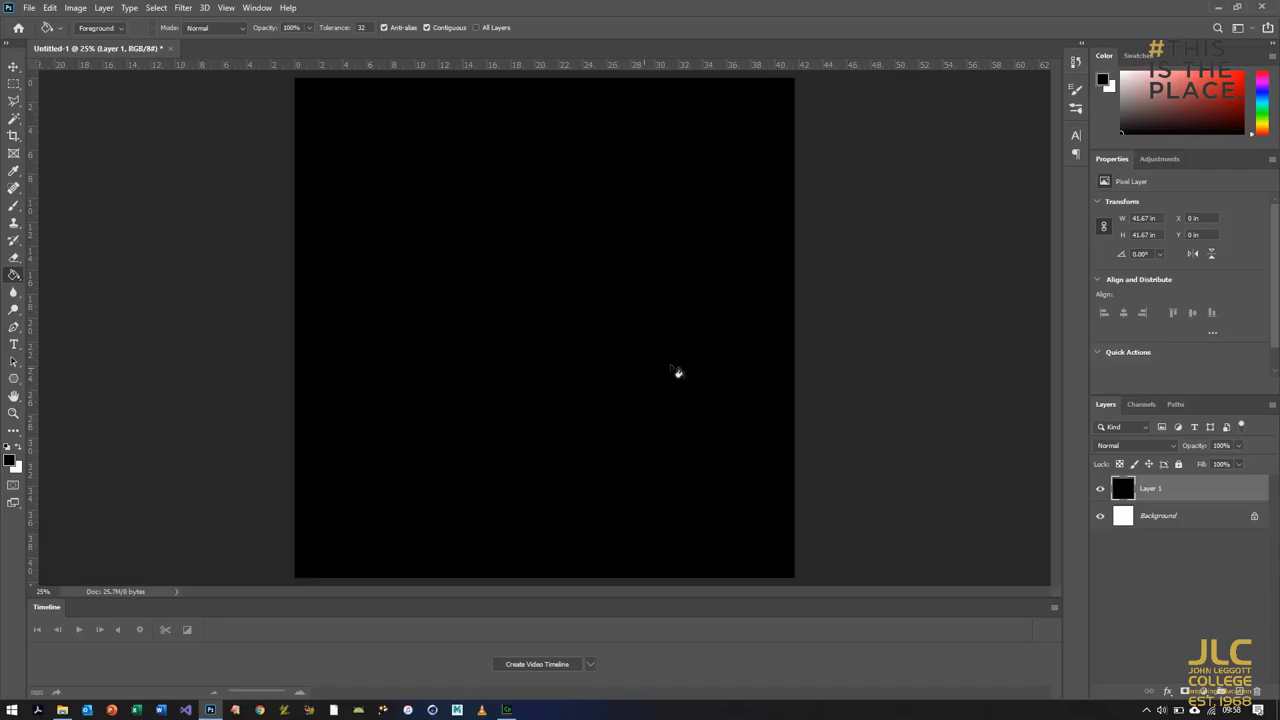
pyautogui.click(183, 8)
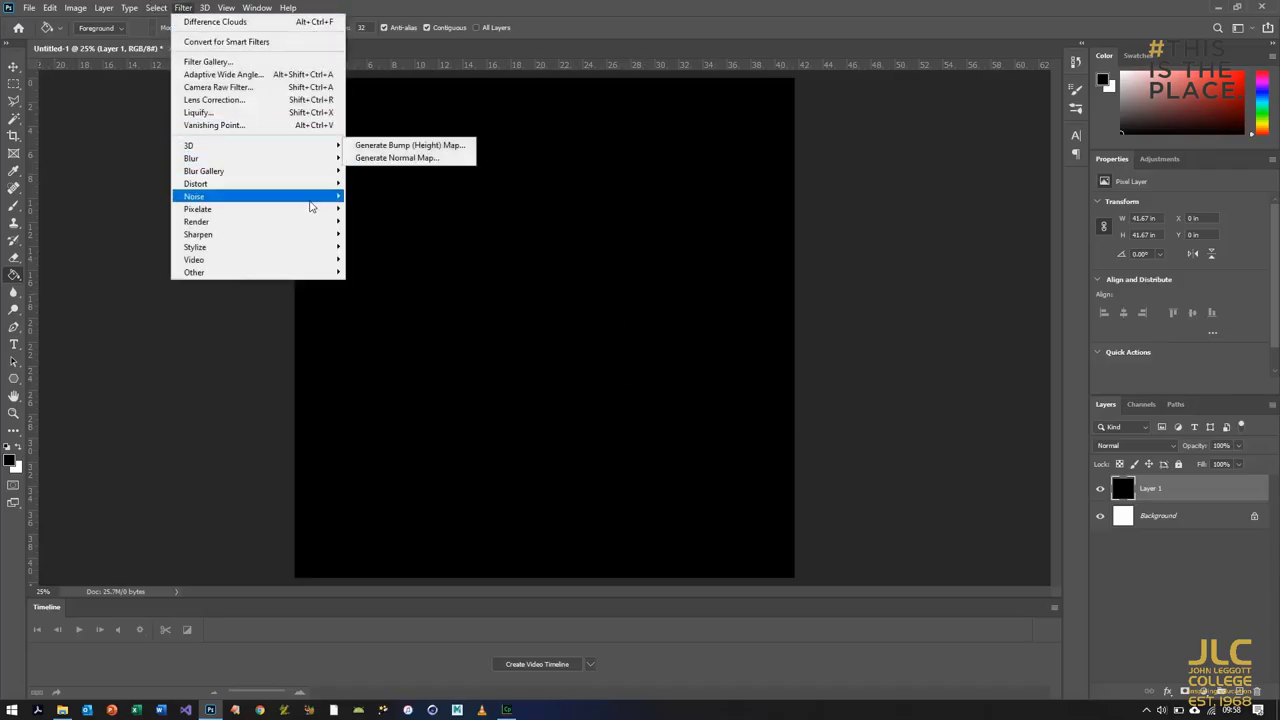
pyautogui.moveTo(313, 203)
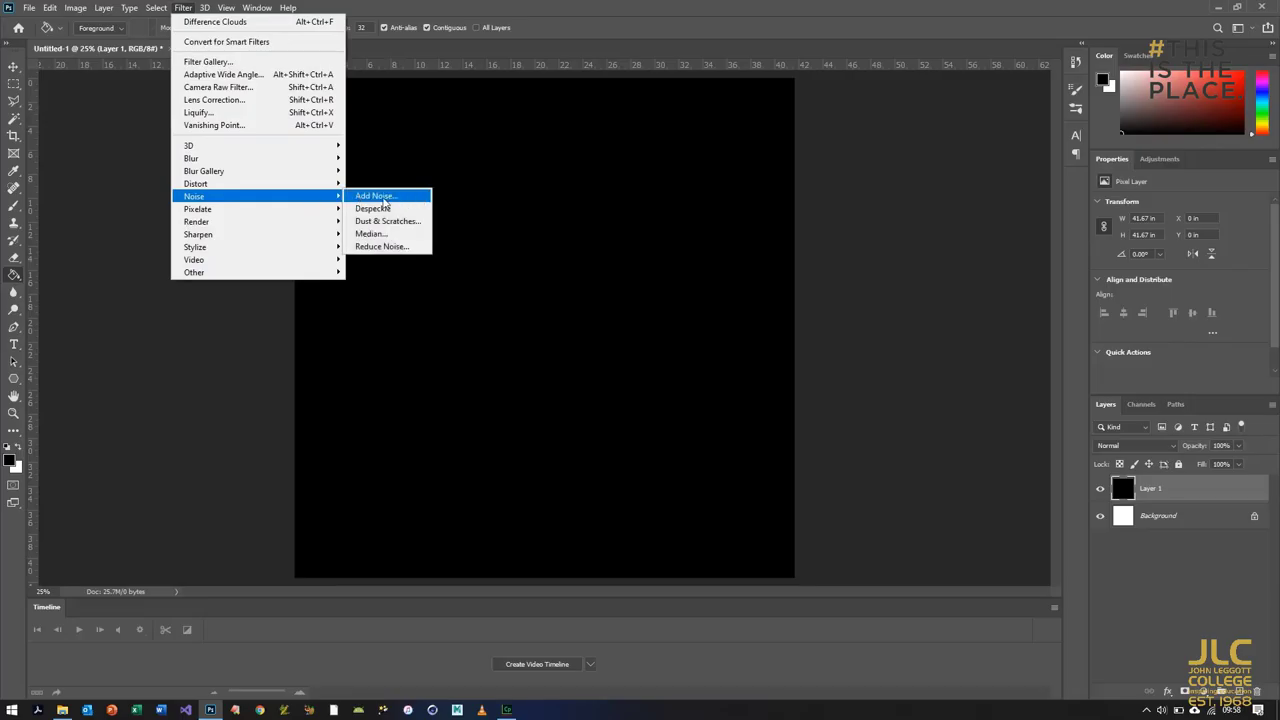
pyautogui.click(384, 197)
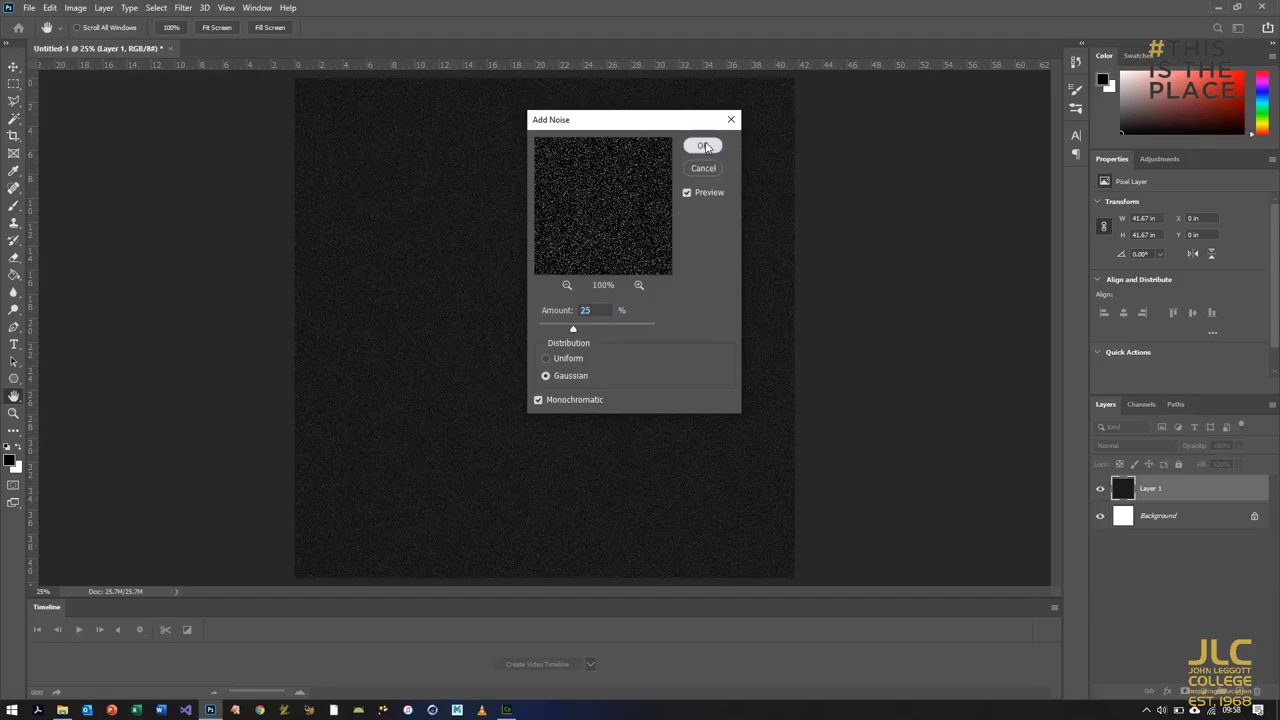
pyautogui.click(708, 147)
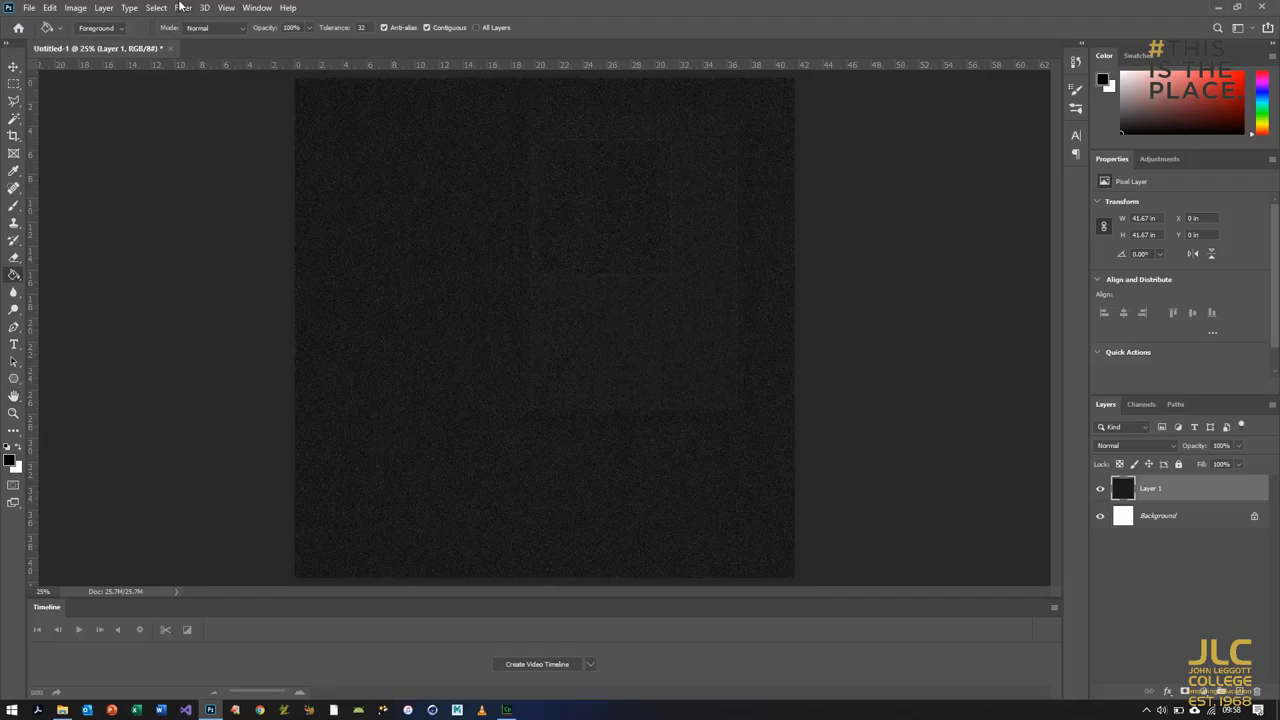
# Soften the noise with a 3-pixel Gaussian Blur and check it at several zoom levels.
pyautogui.click(182, 8)
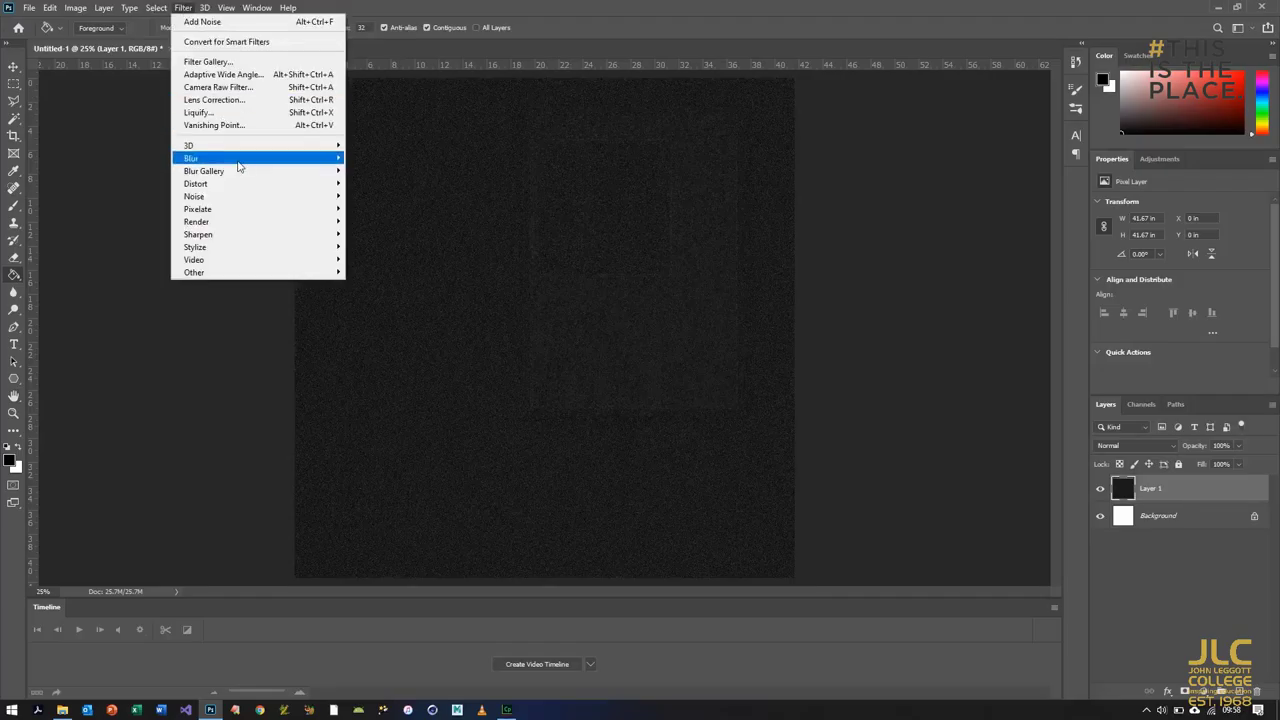
pyautogui.moveTo(238, 165)
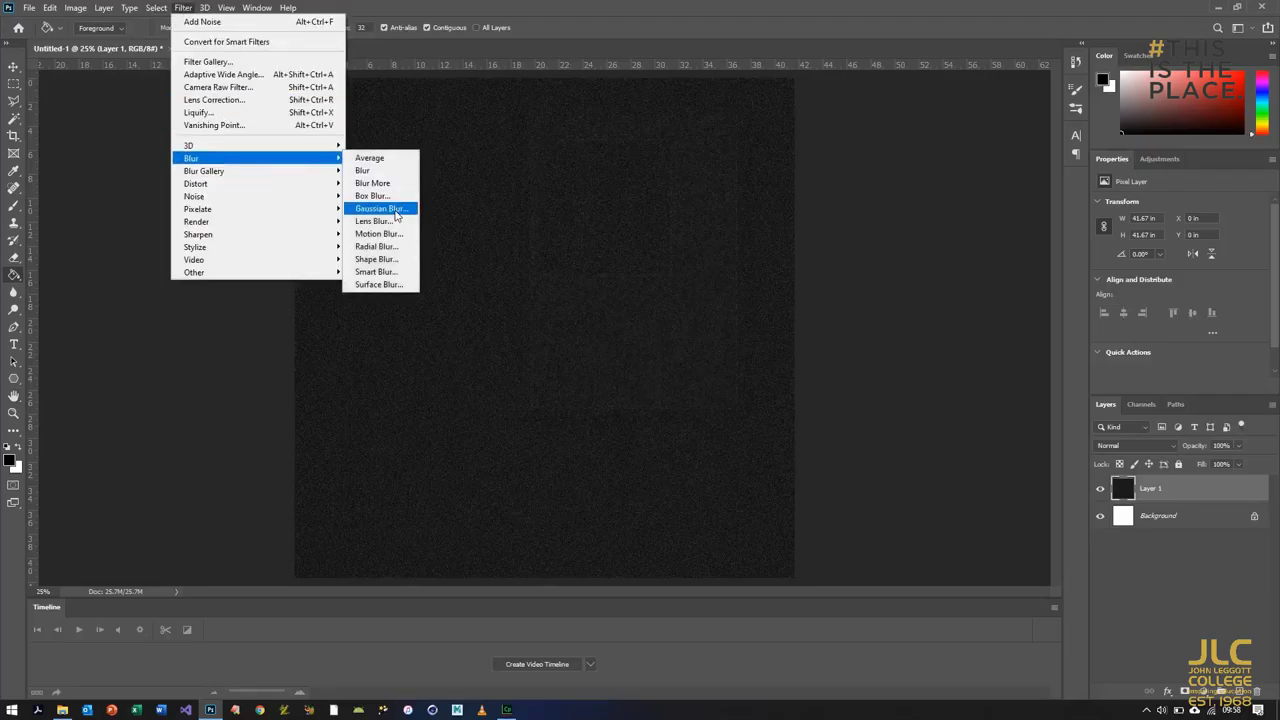
pyautogui.click(396, 214)
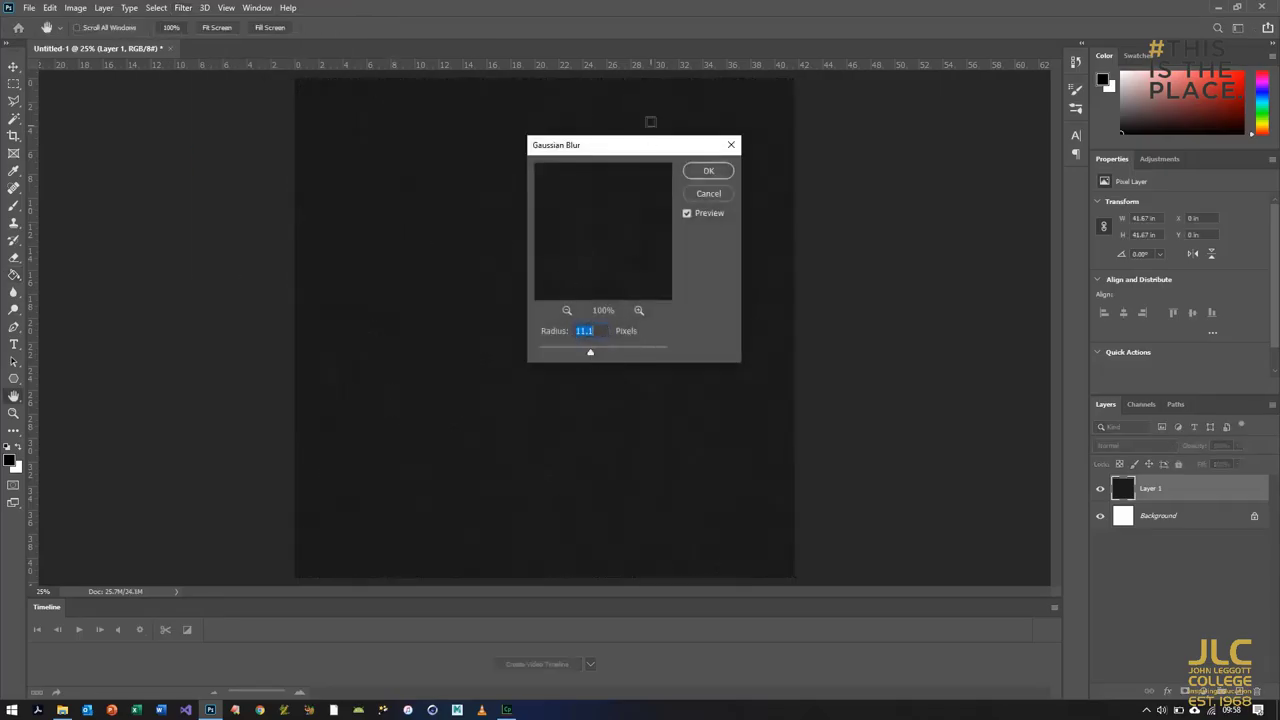
pyautogui.moveTo(638, 148); pyautogui.dragTo(939, 160)
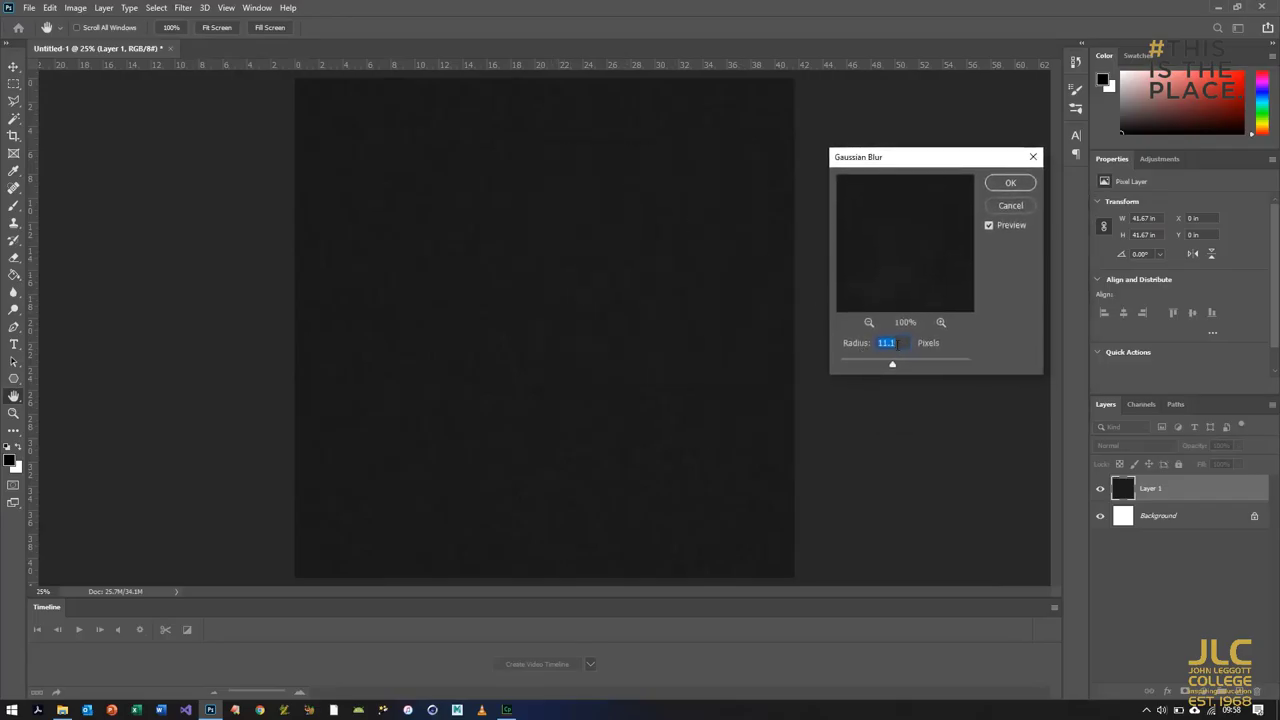
pyautogui.write('3')
pyautogui.click(1020, 185)
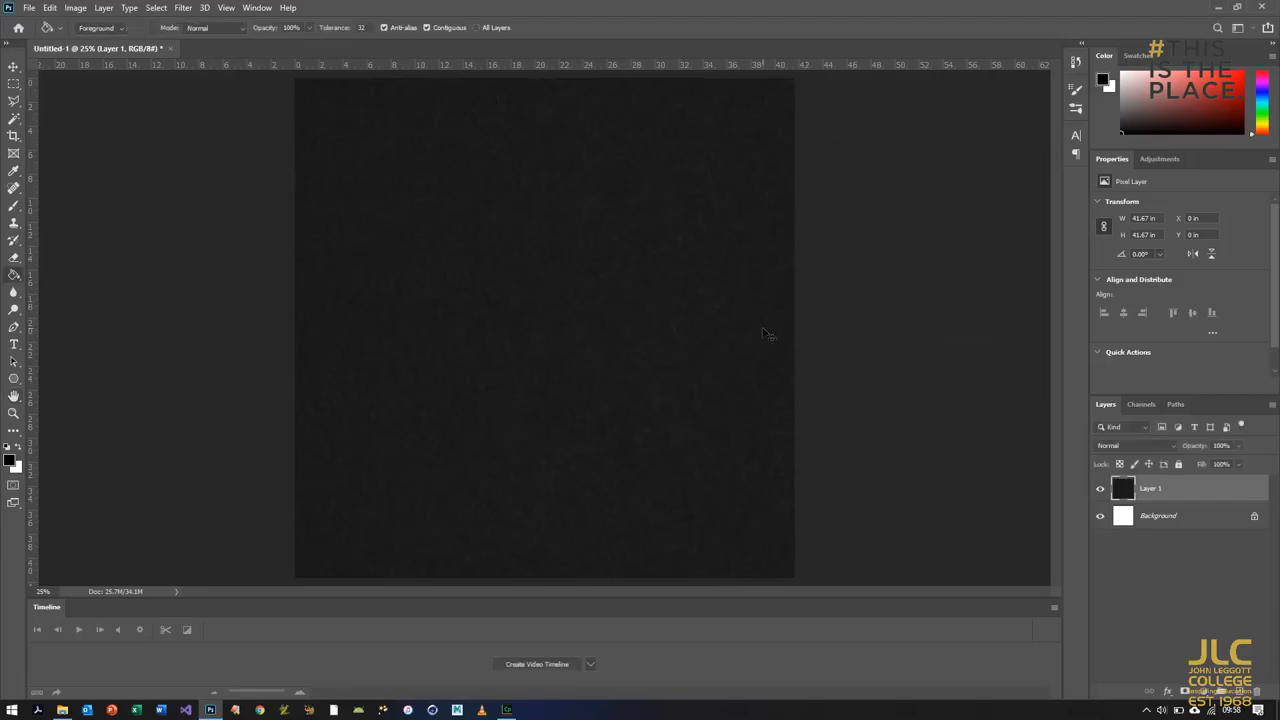
pyautogui.hotkey('ctrl', '1')
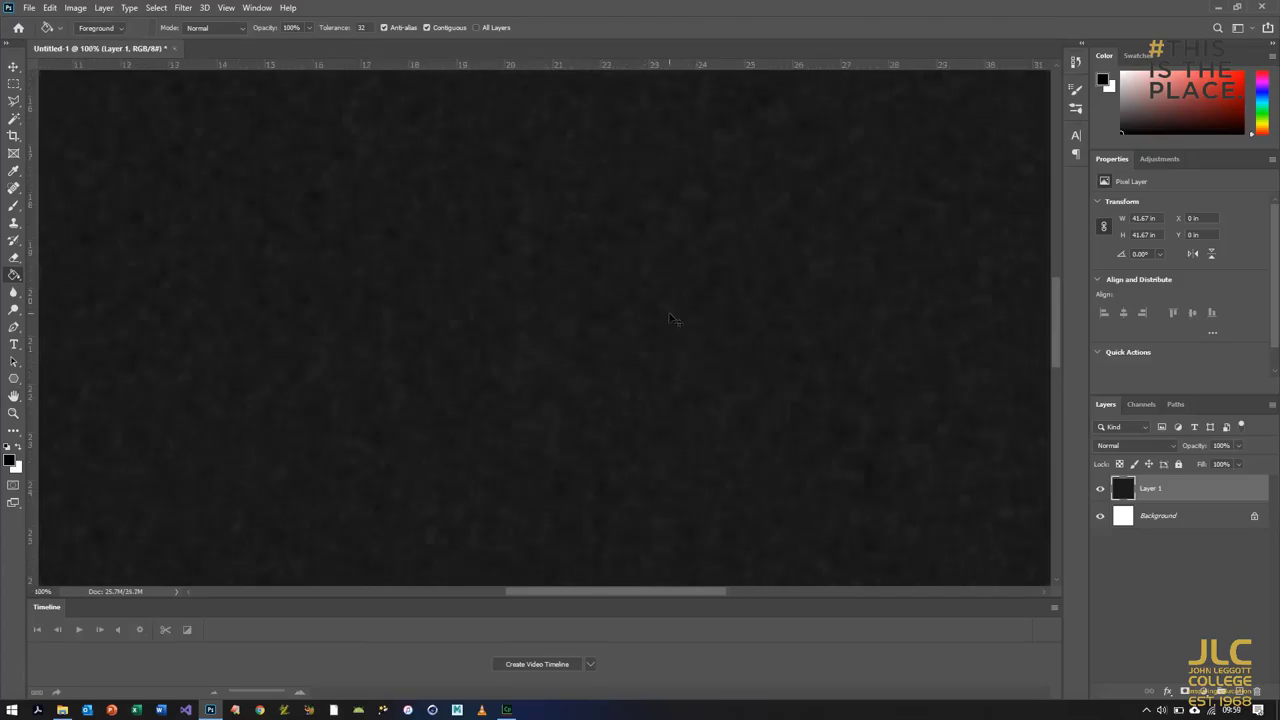
pyautogui.hotkey('ctrl', '-')
pyautogui.hotkey('ctrl', '-')
pyautogui.hotkey('ctrl', '-')
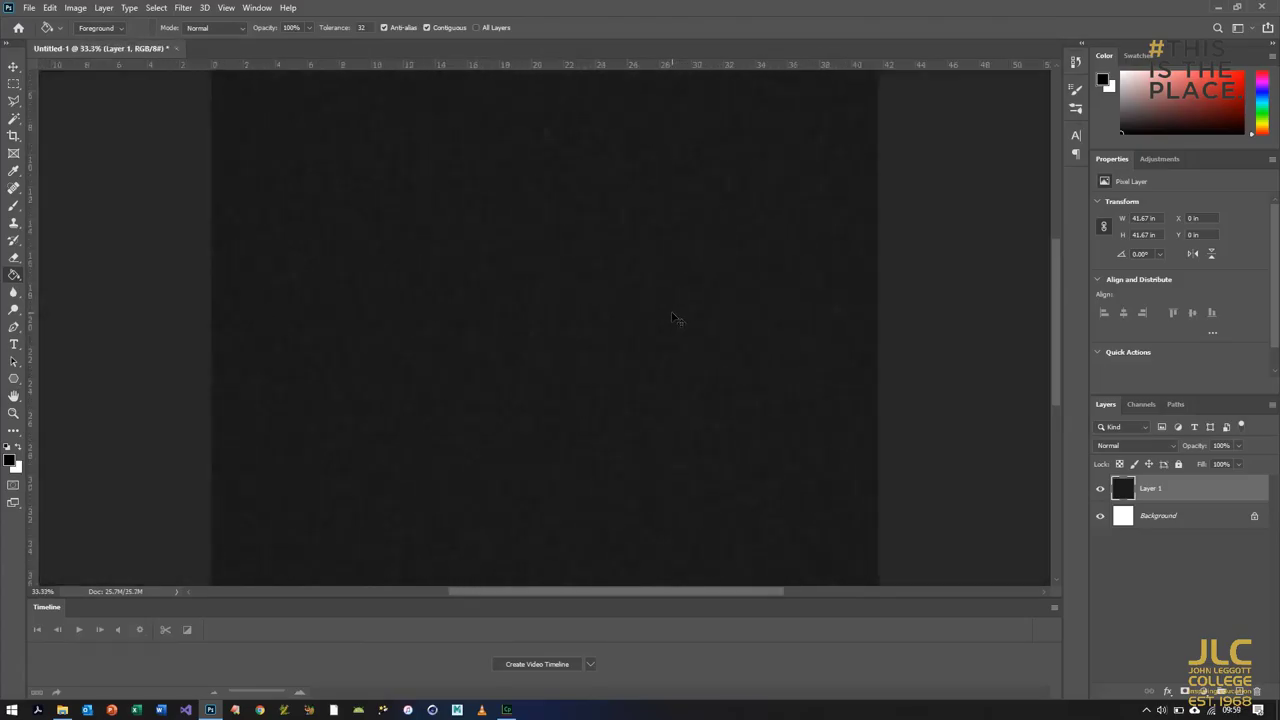
pyautogui.hotkey('ctrl', '-')
pyautogui.hotkey('ctrl', '-')
pyautogui.hotkey('ctrl', '+')
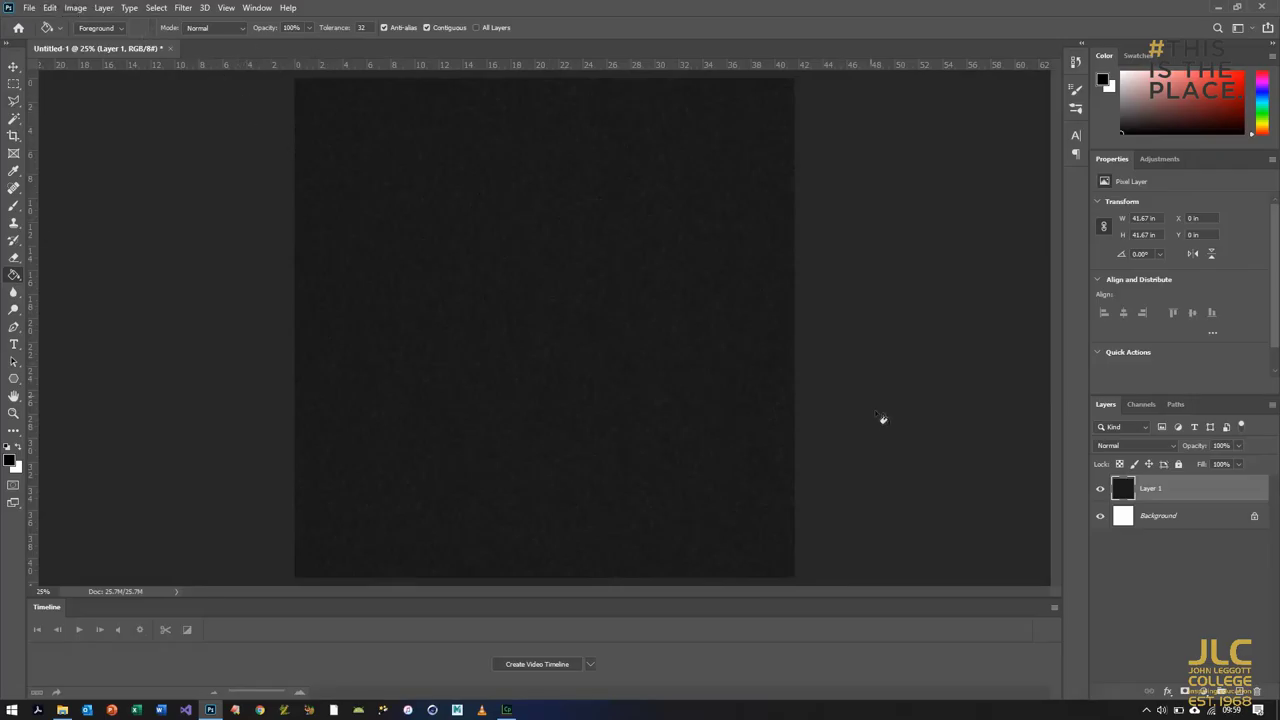
# Add a Levels adjustment layer with white input 40 and darkened midtones to leave sparse stars.
pyautogui.click(78, 8)
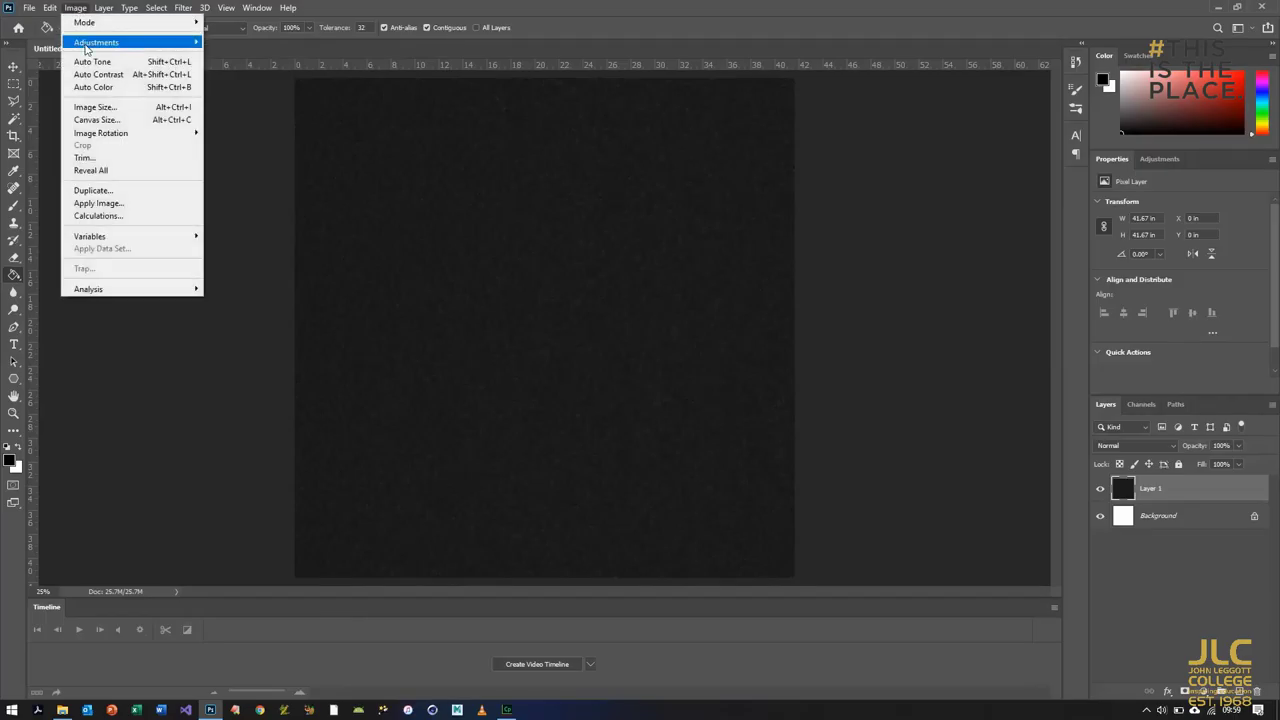
pyautogui.moveTo(86, 45)
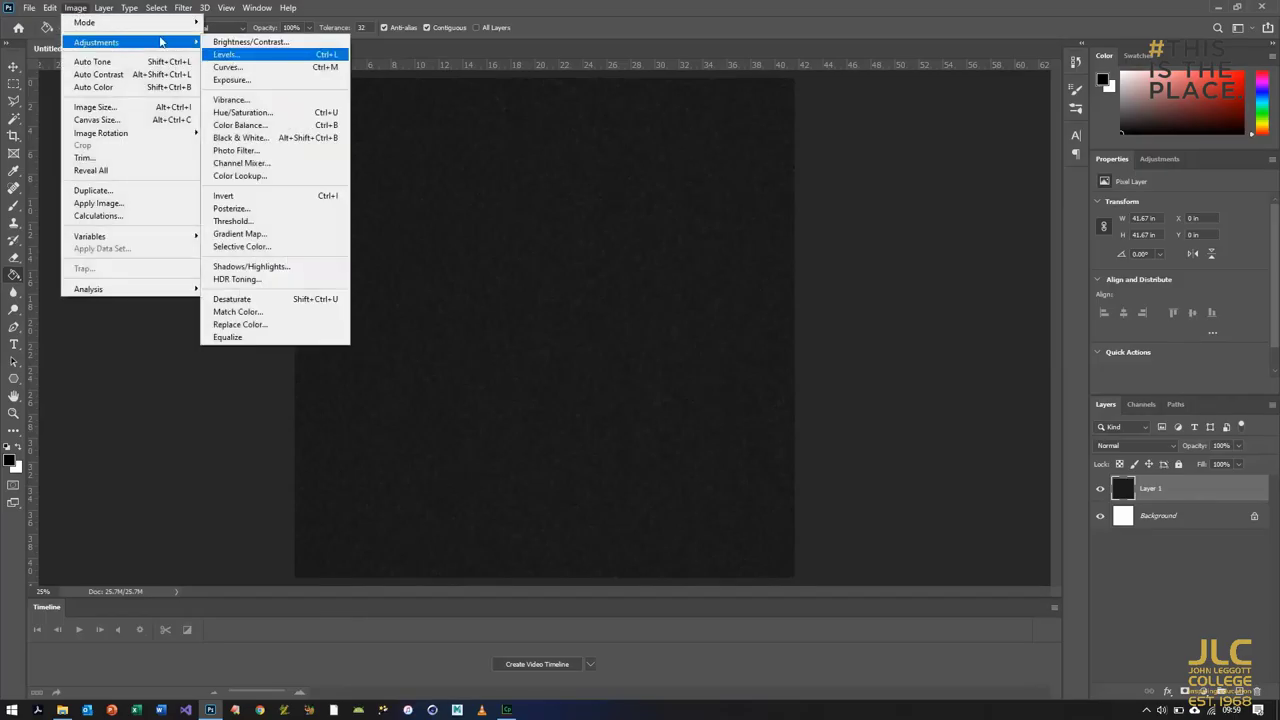
pyautogui.click(71, 6)
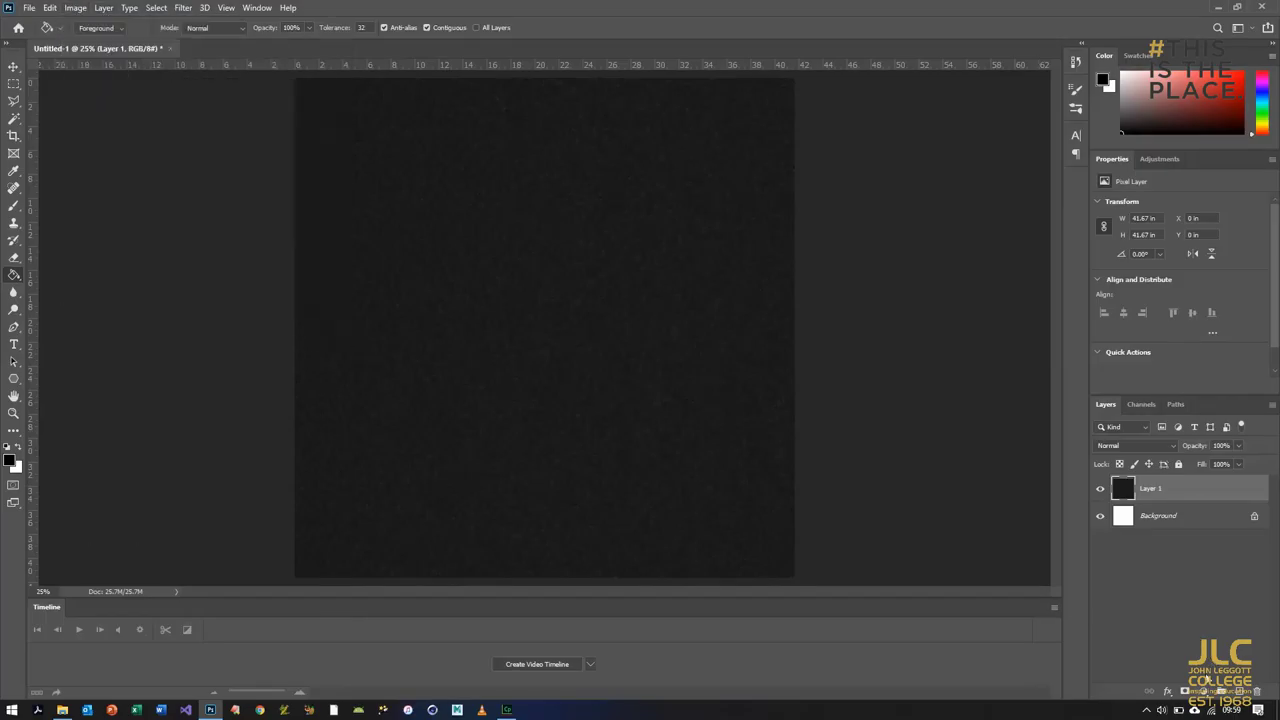
pyautogui.click(1203, 691)
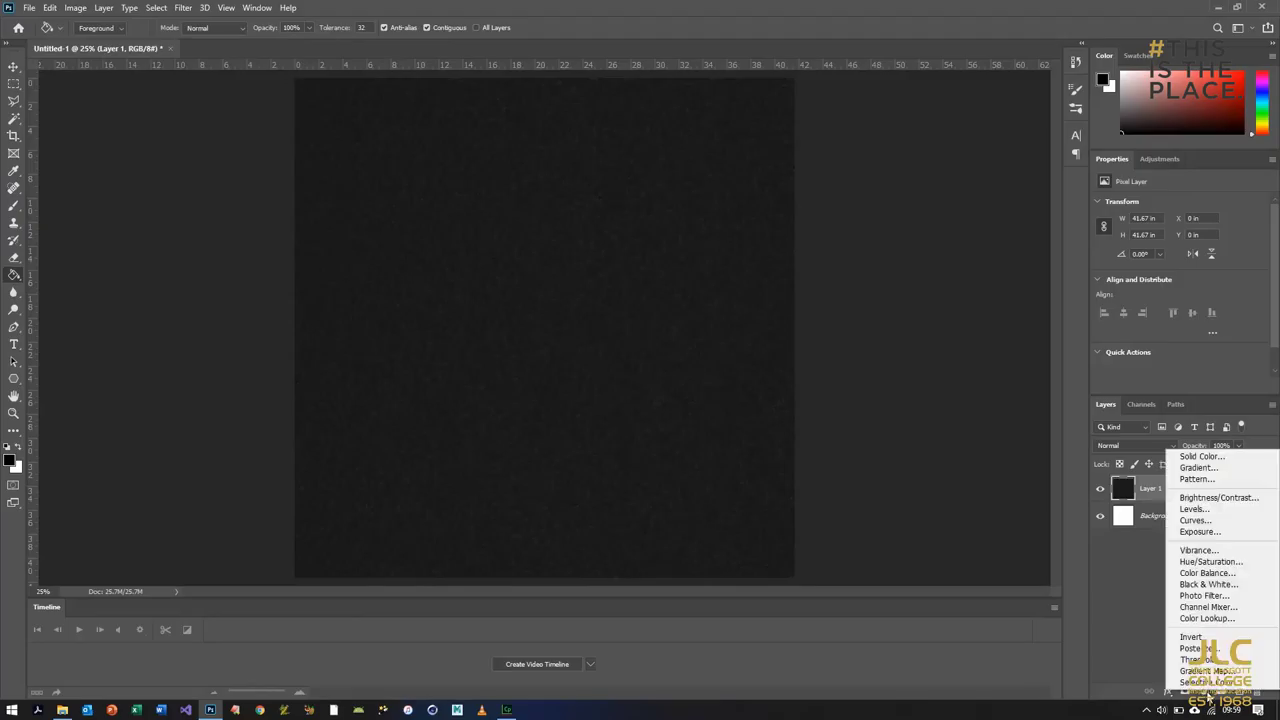
pyautogui.click(1203, 512)
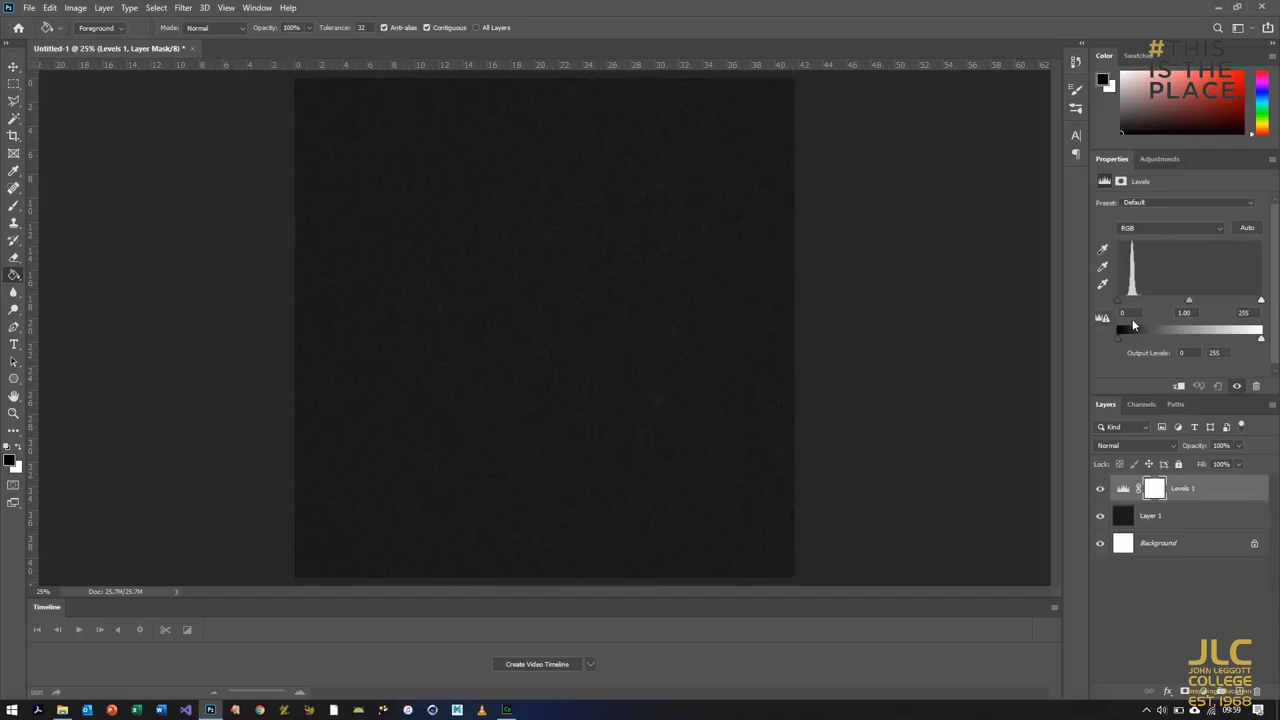
pyautogui.click(1208, 313)
pyautogui.write('40')
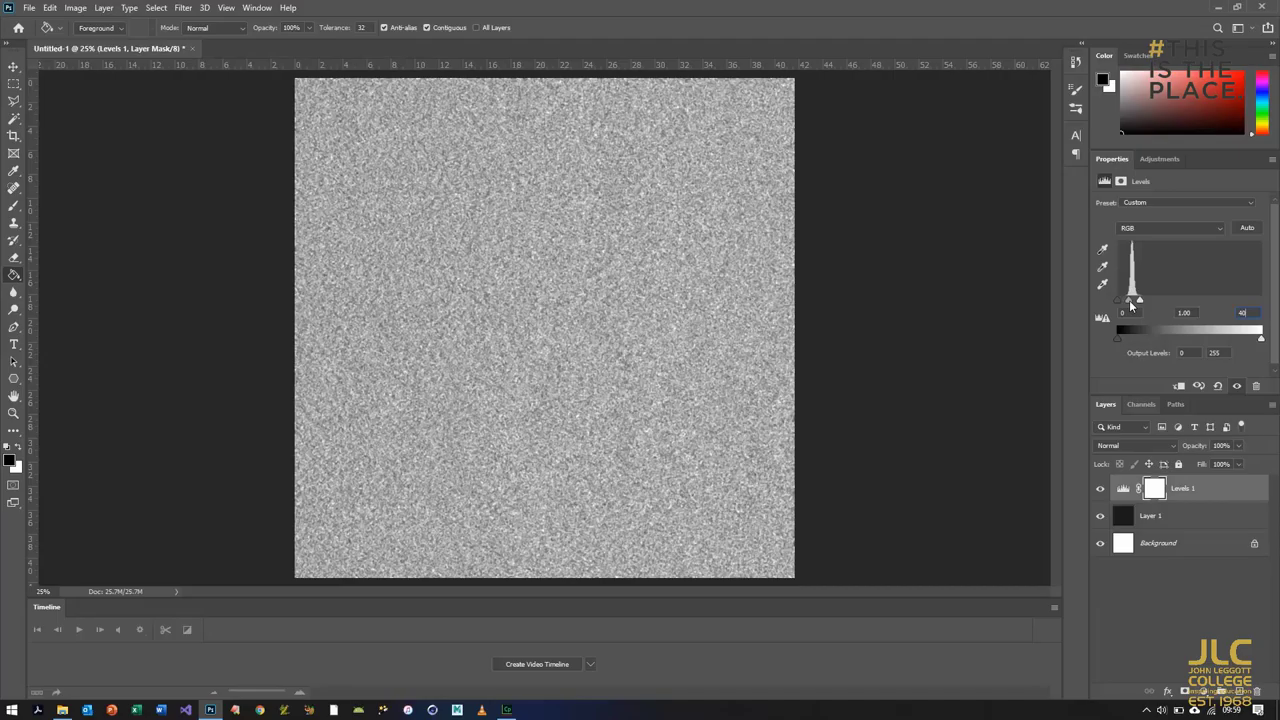
pyautogui.moveTo(1131, 306); pyautogui.dragTo(1139, 302)
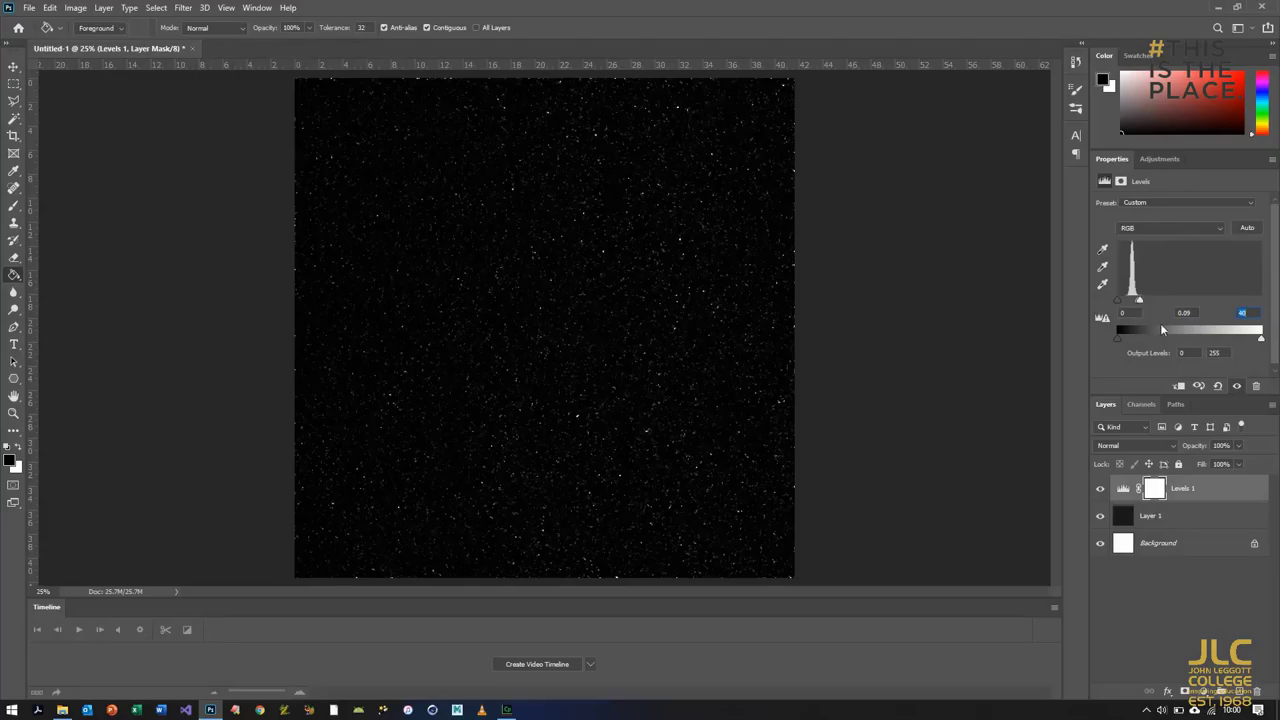
pyautogui.click(1123, 488)
pyautogui.click(112, 8)
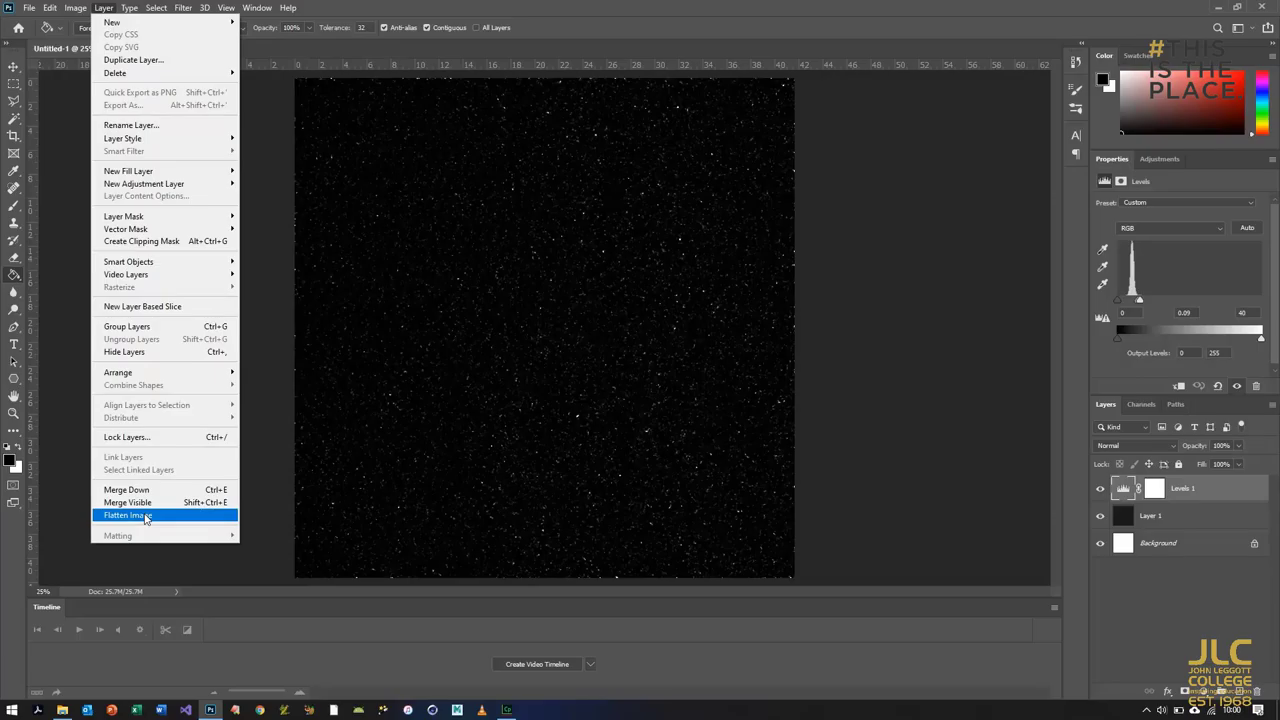
# Flatten and unlock the image, hide it, and add an empty Layer 1 beneath it.
pyautogui.click(128, 515)
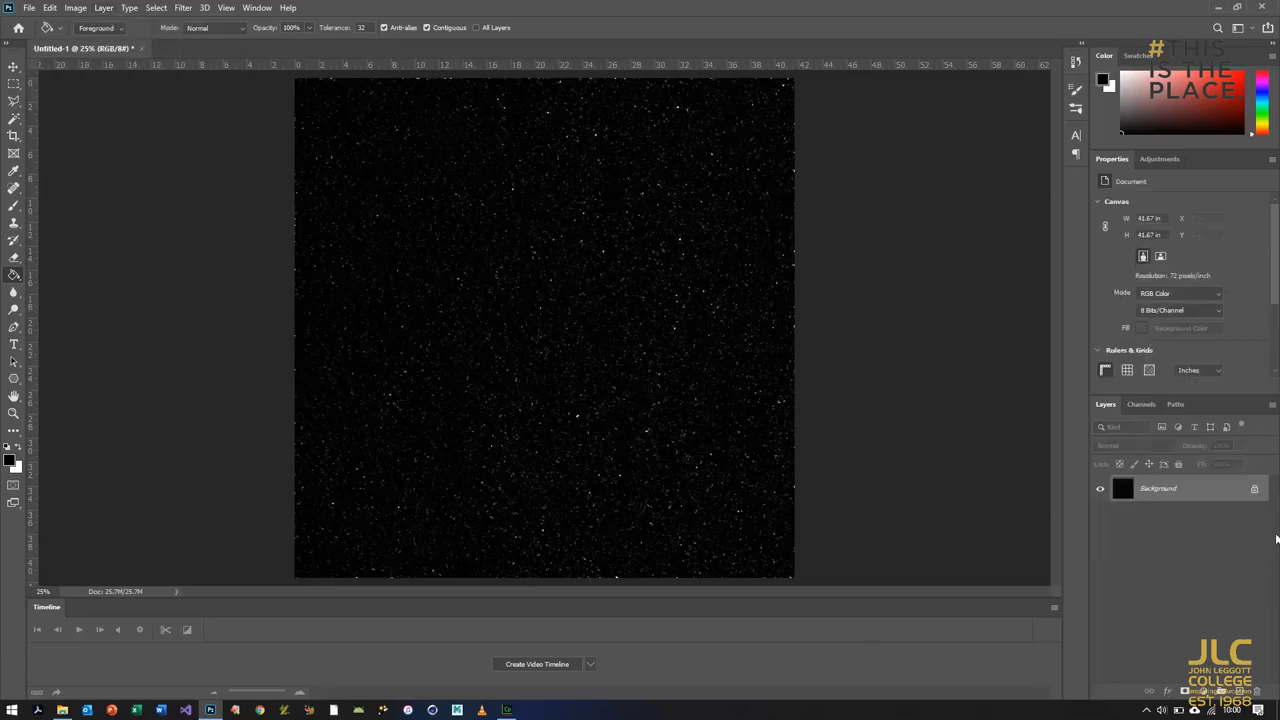
pyautogui.moveTo(1254, 489); pyautogui.dragTo(1257, 691)
pyautogui.click(1099, 488)
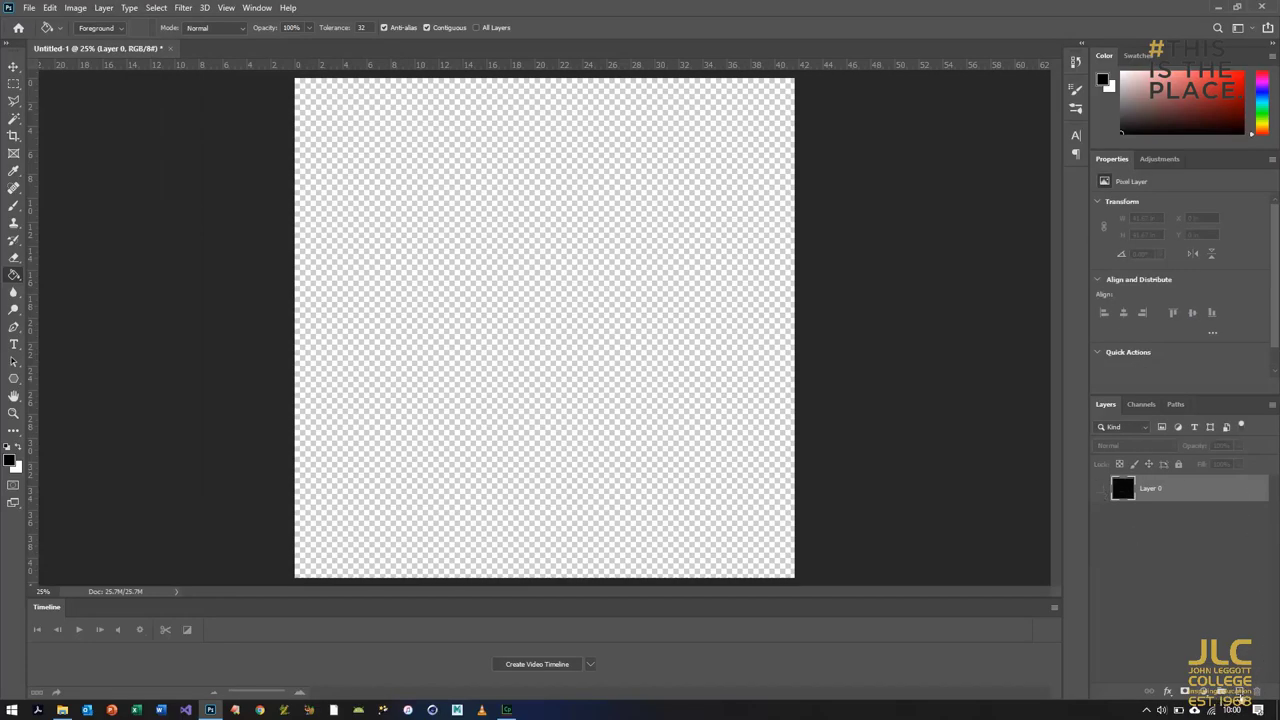
pyautogui.hotkey('ctrl', 'shift', 'alt', 'n')
pyautogui.moveTo(1158, 496); pyautogui.dragTo(1156, 577)
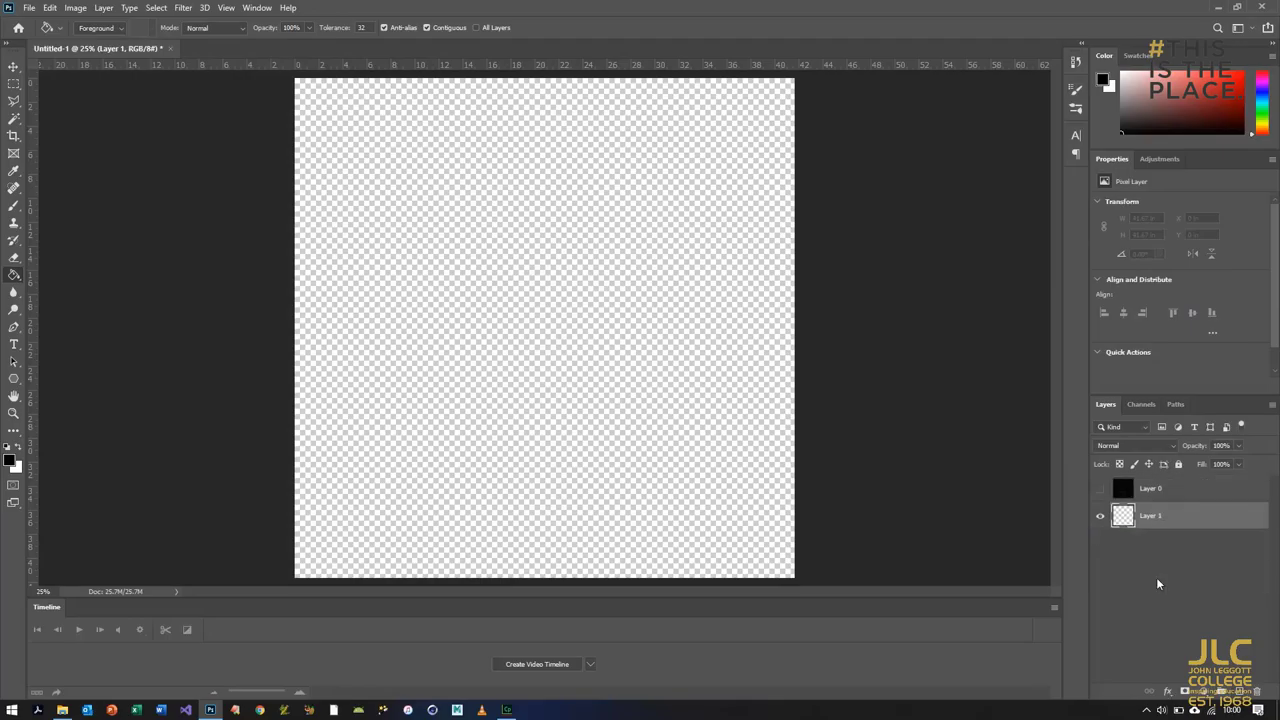
# Rename the starfield layer to 'Stars' and switch to the Gradient Tool.
pyautogui.doubleClick(1152, 489)
pyautogui.write('Stars')
pyautogui.press('Return')
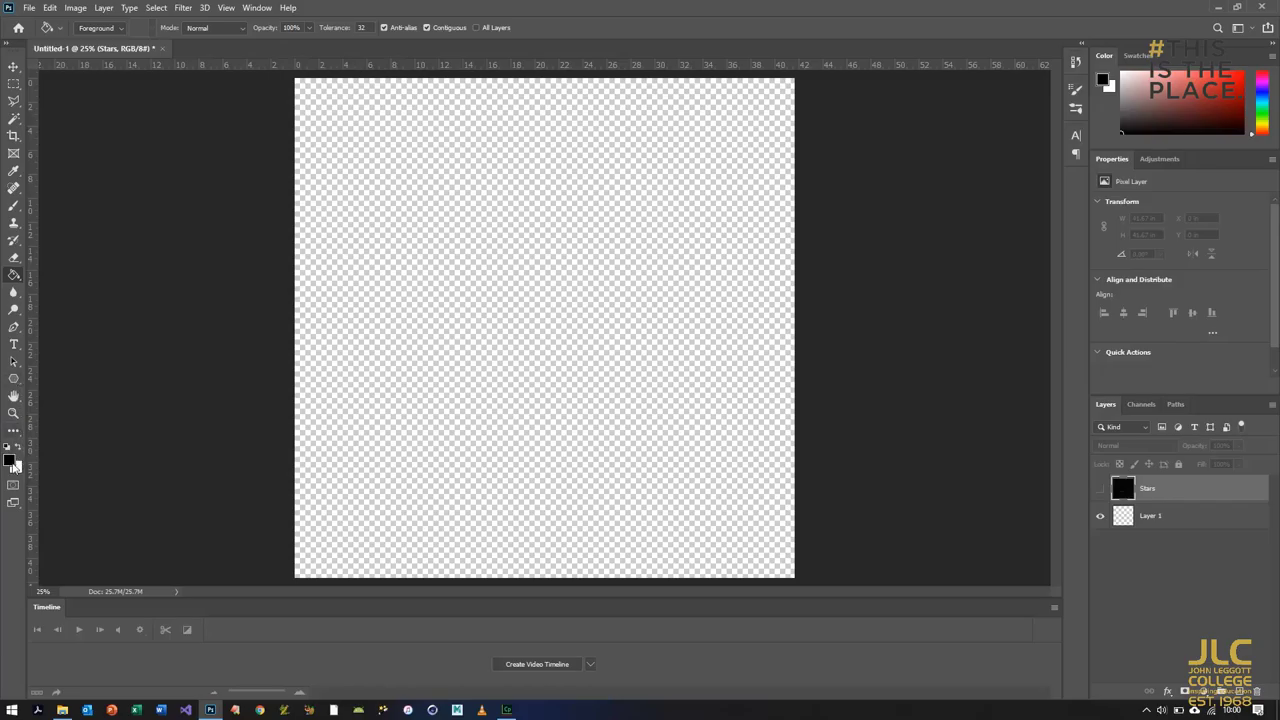
pyautogui.rightClick(14, 274)
pyautogui.click(85, 275)
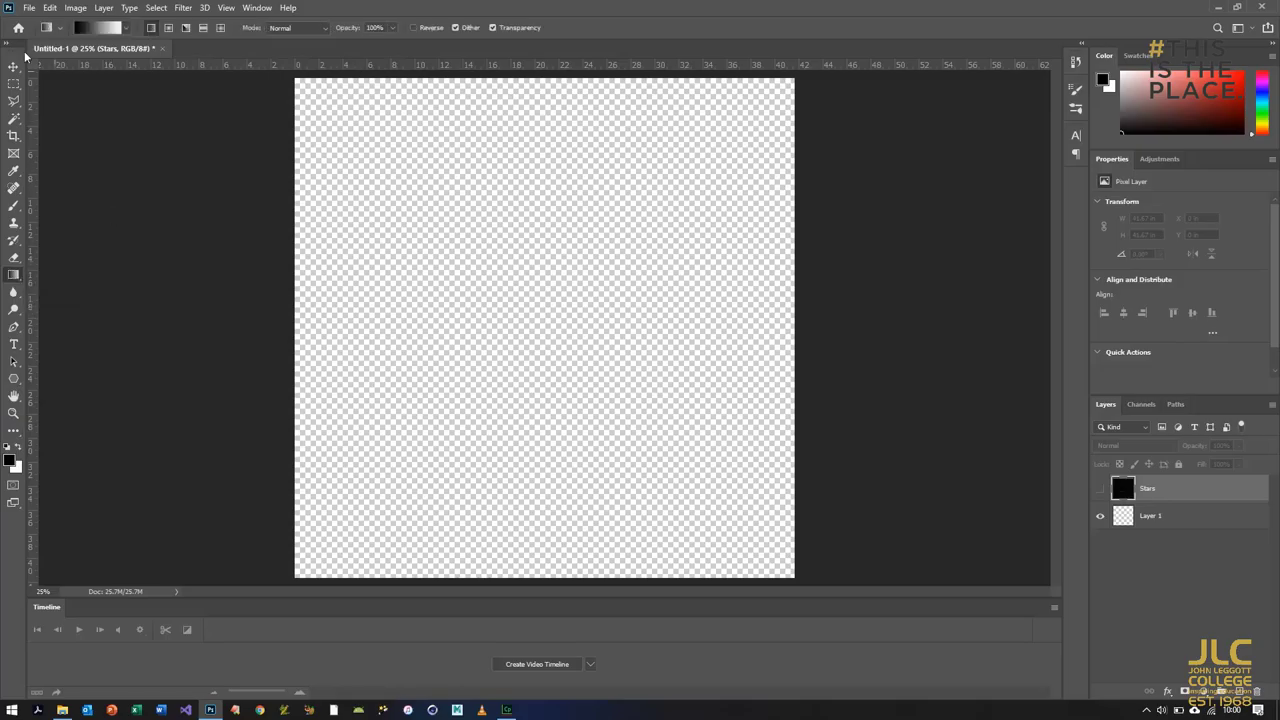
# Make the gradient radial and set its left stop to magenta.
pyautogui.click(127, 29)
pyautogui.click(127, 29)
pyautogui.click(59, 29)
pyautogui.click(59, 29)
pyautogui.click(170, 31)
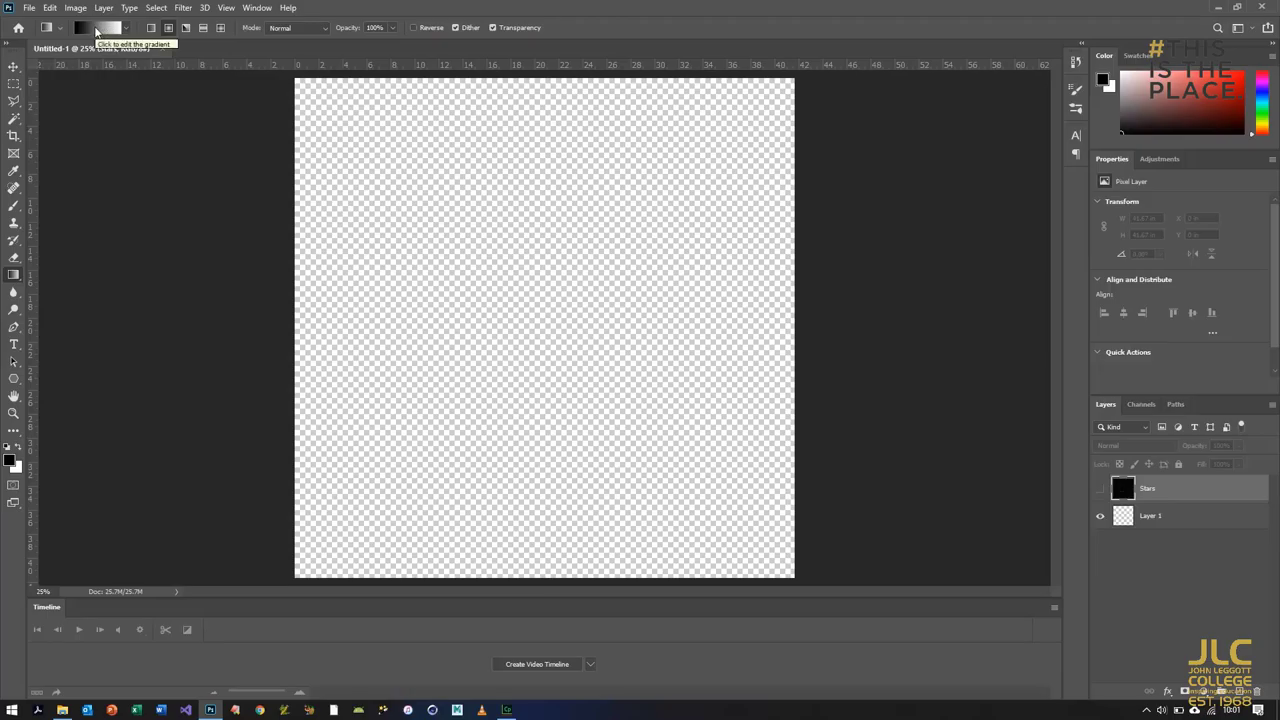
pyautogui.click(97, 31)
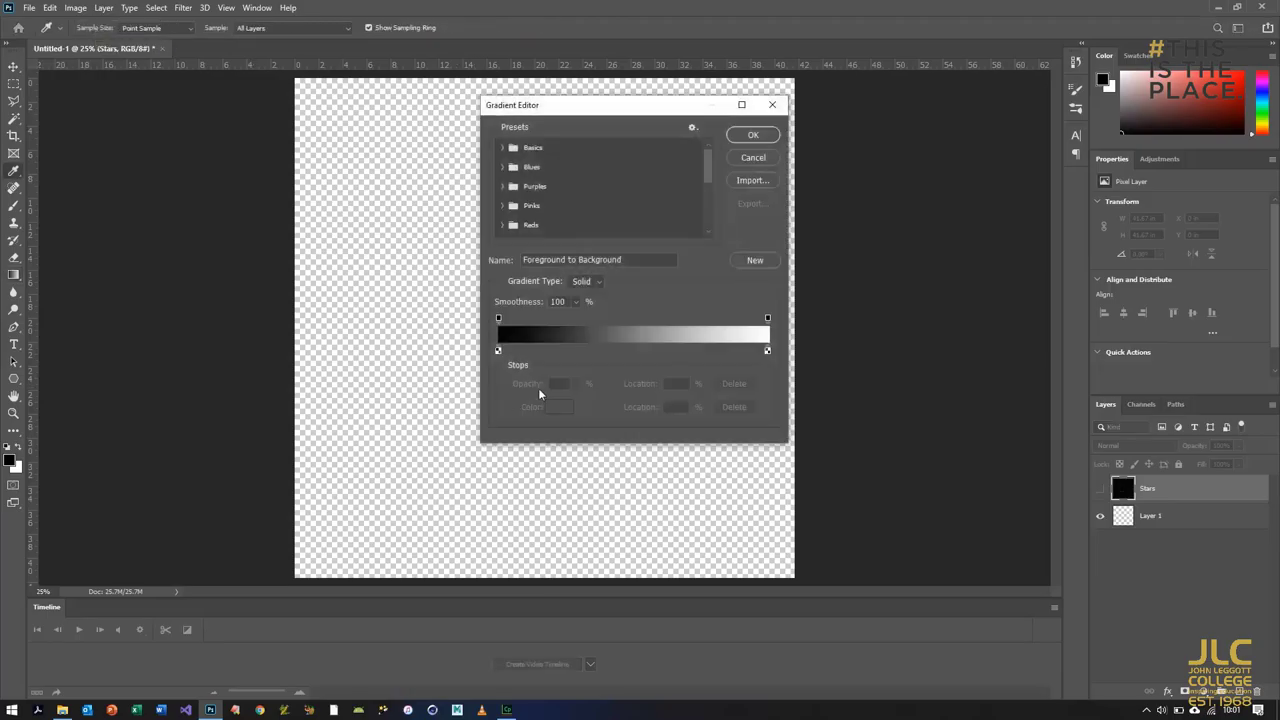
pyautogui.doubleClick(499, 352)
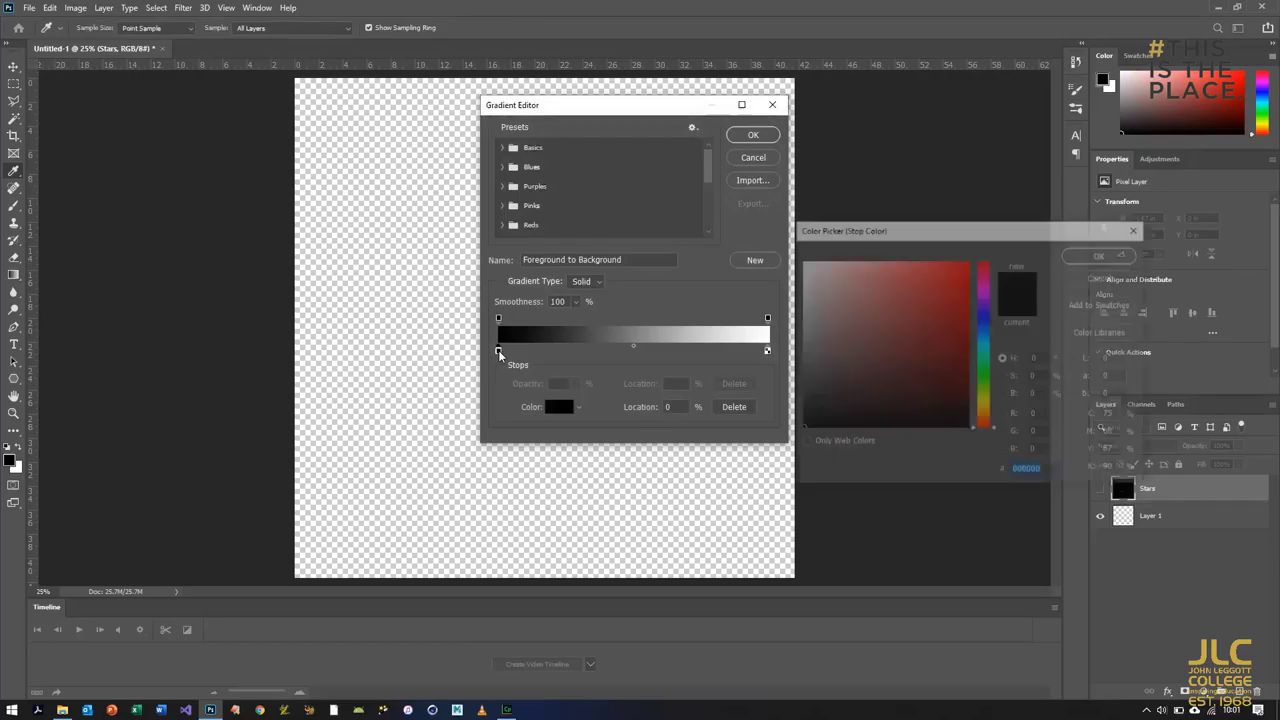
pyautogui.moveTo(986, 313)
pyautogui.mouseDown()
pyautogui.moveTo(985, 285)
pyautogui.moveTo(963, 320)
pyautogui.mouseUp()
pyautogui.click(964, 308)
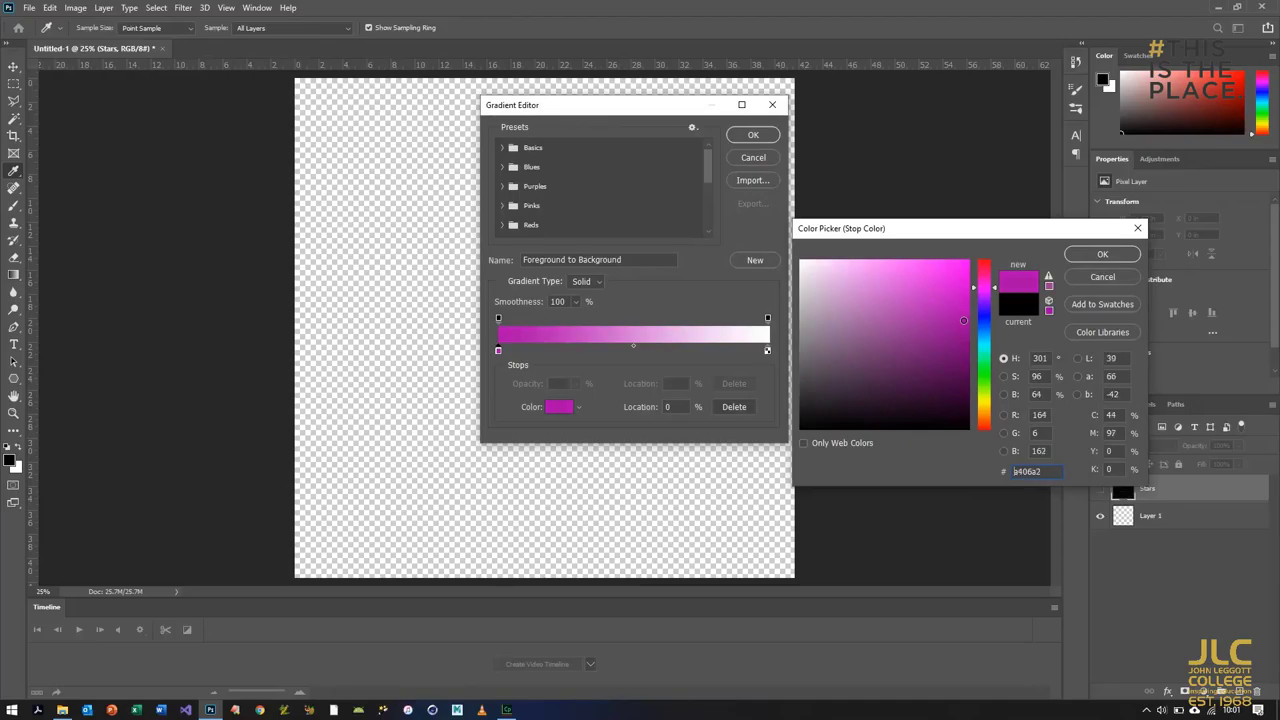
pyautogui.click(1100, 256)
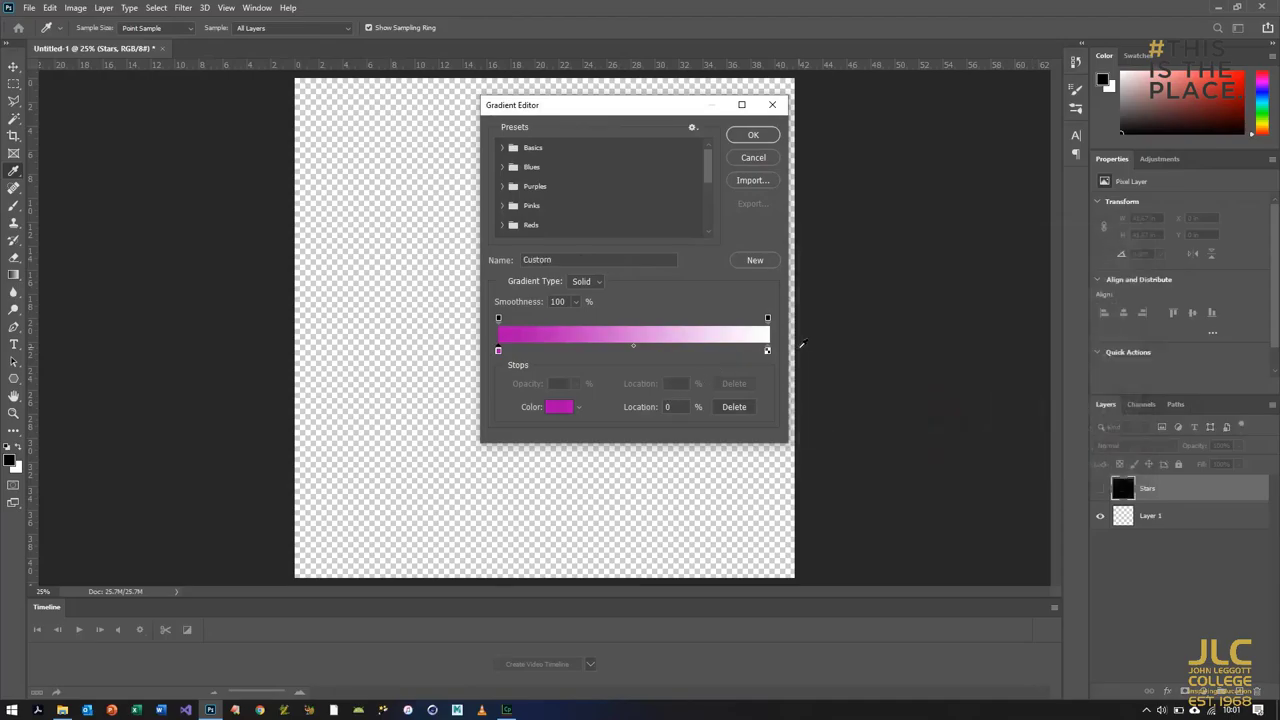
# Set the right gradient stop to a light blue and accept the custom gradient.
pyautogui.doubleClick(767, 350)
pyautogui.click(988, 330)
pyautogui.click(964, 299)
pyautogui.moveTo(964, 299); pyautogui.dragTo(956, 289)
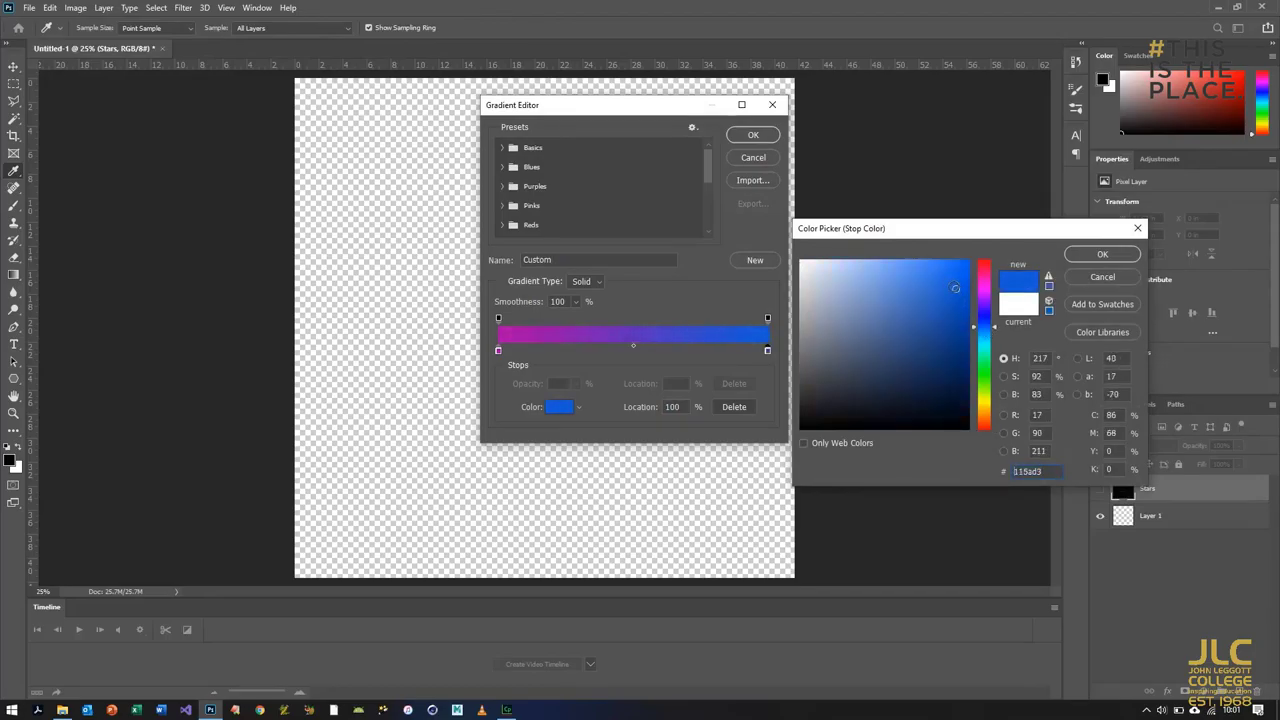
pyautogui.click(1095, 254)
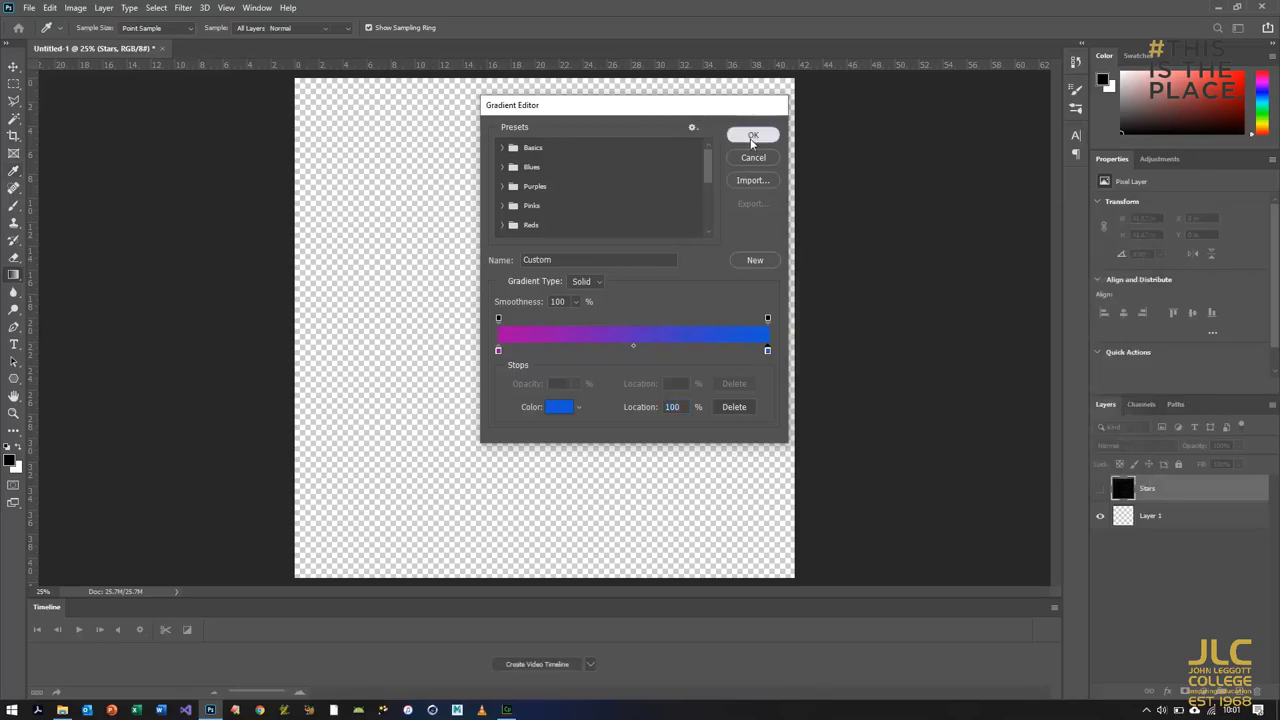
pyautogui.click(752, 136)
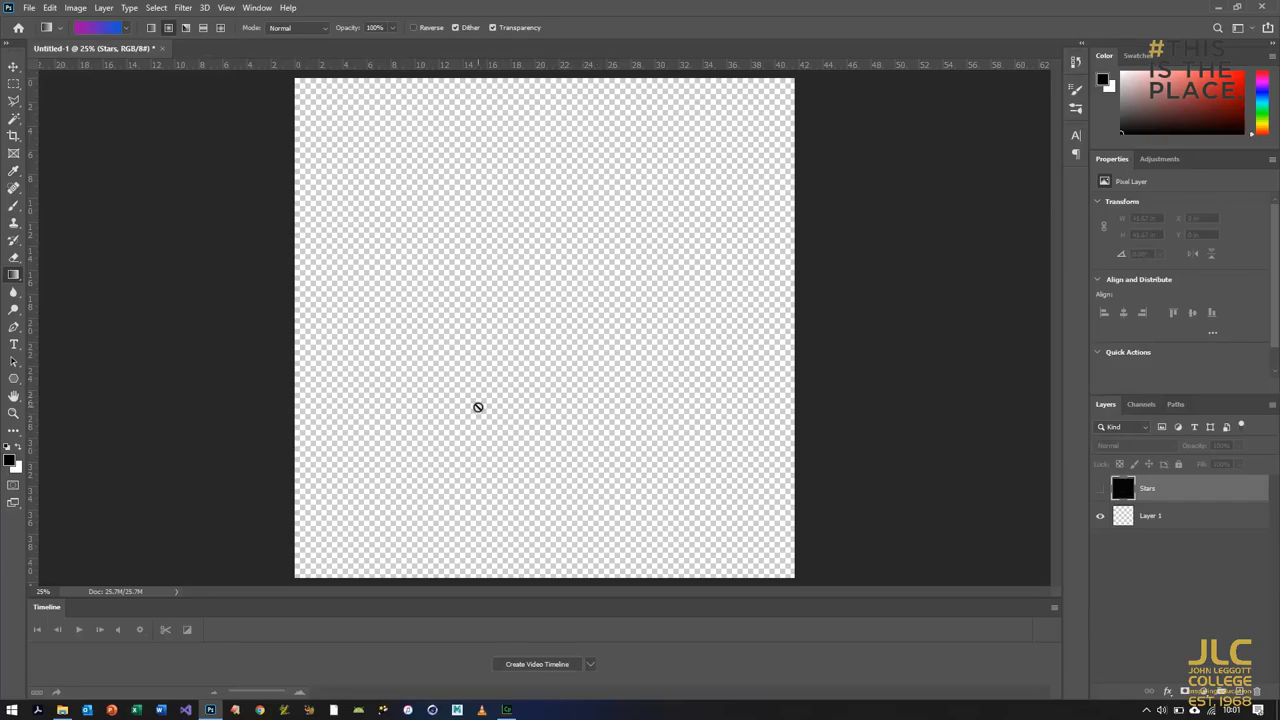
# Fill Layer 1 with the gradient, magenta at lower right, and show the Stars layer.
pyautogui.click(1177, 521)
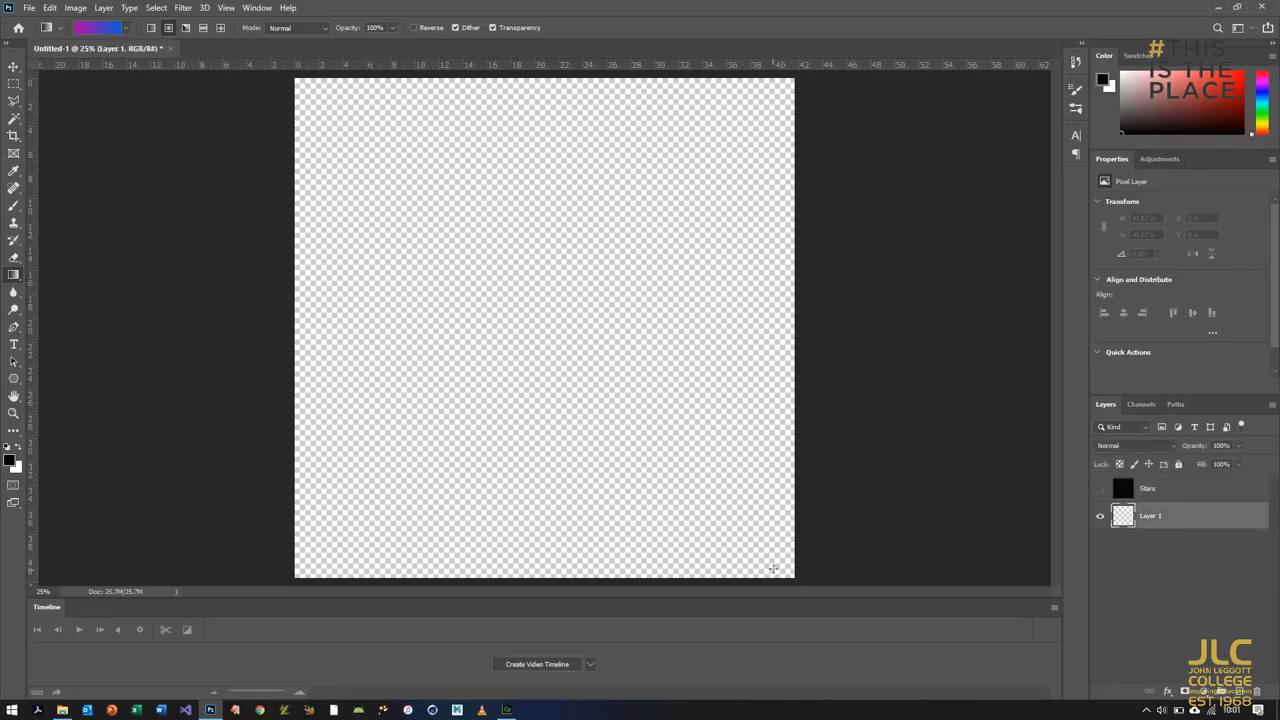
pyautogui.moveTo(782, 565); pyautogui.dragTo(314, 91)
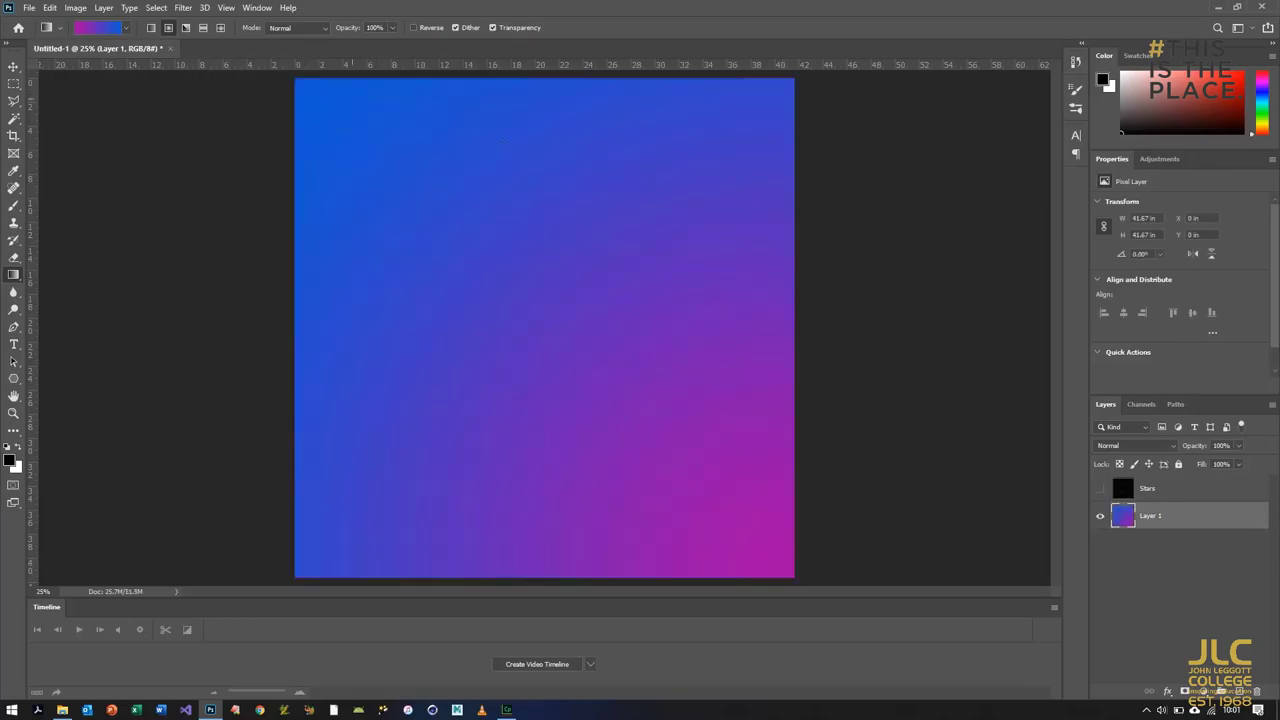
pyautogui.click(1101, 490)
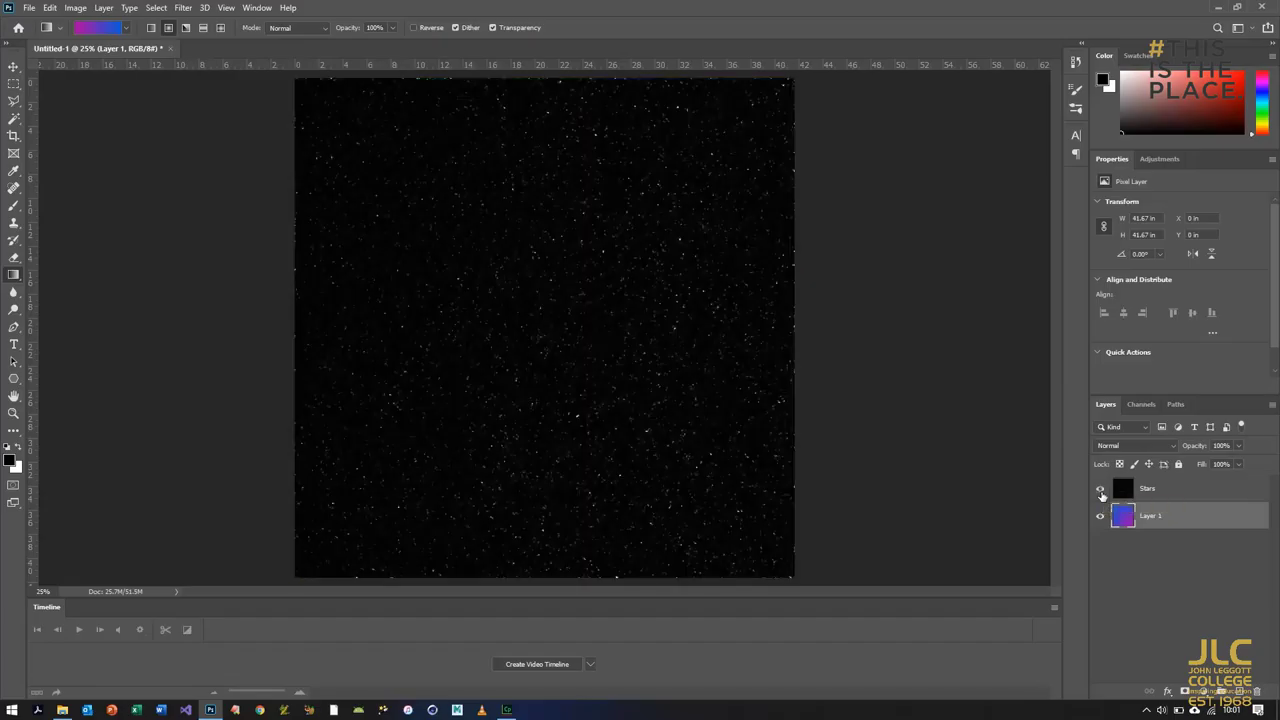
# Set the Stars layer's blend mode to Screen and reselect Layer 1.
pyautogui.click(1205, 489)
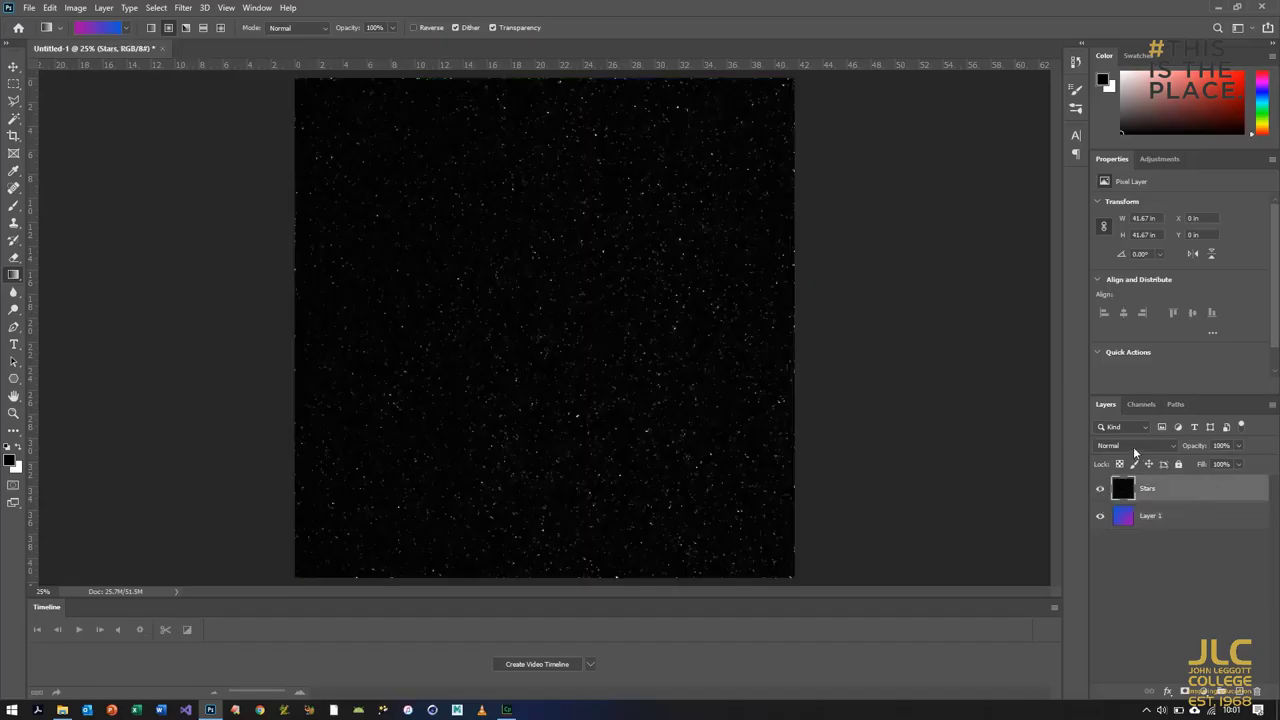
pyautogui.click(1134, 449)
pyautogui.click(1128, 479)
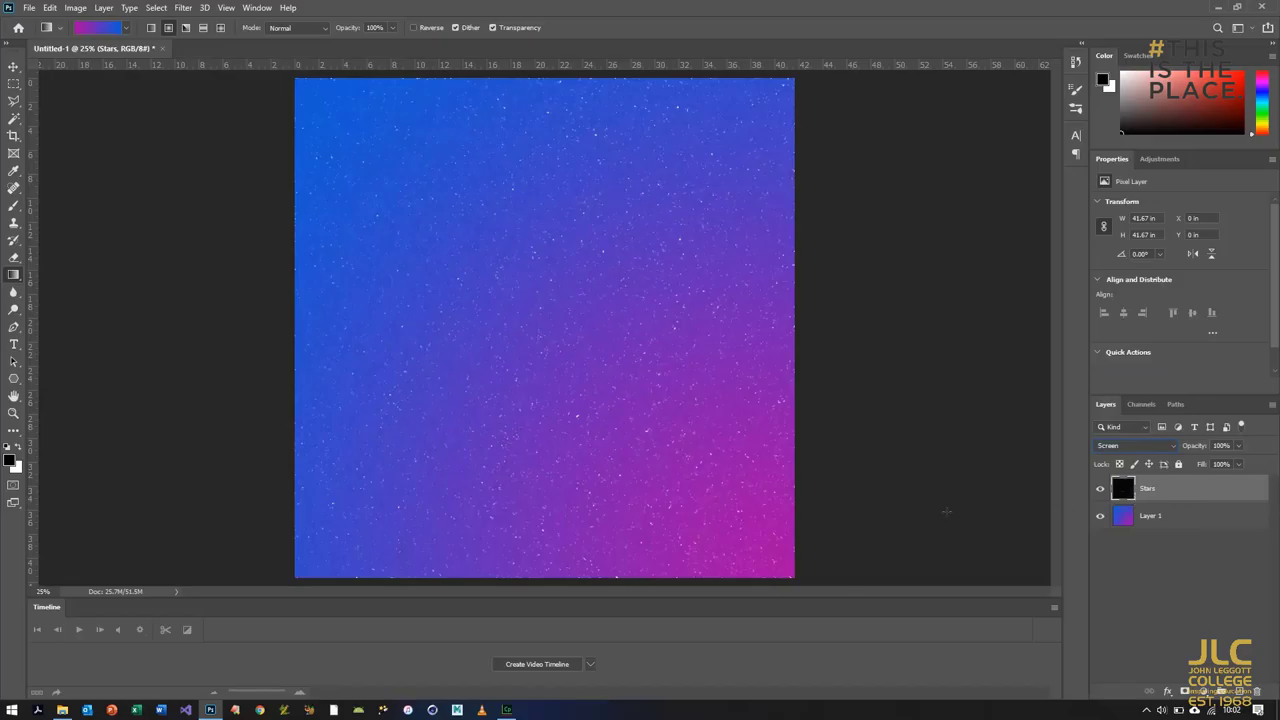
pyautogui.click(1156, 520)
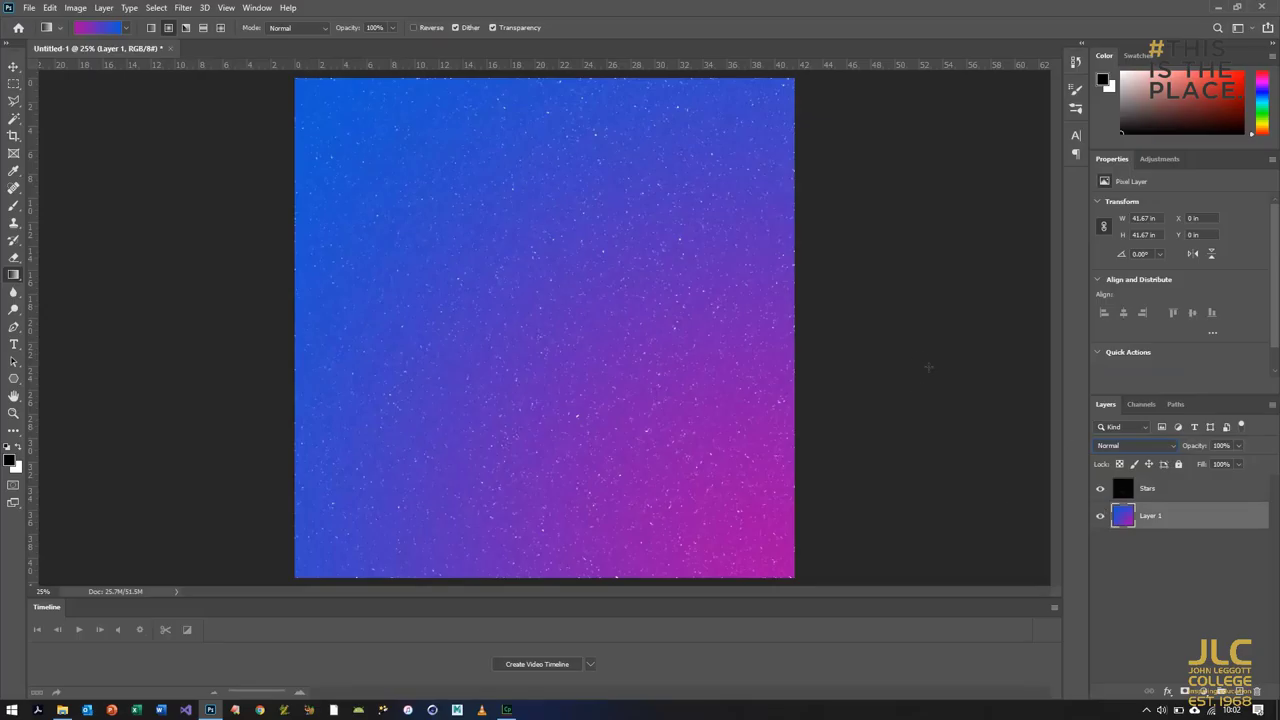
pyautogui.click(76, 7)
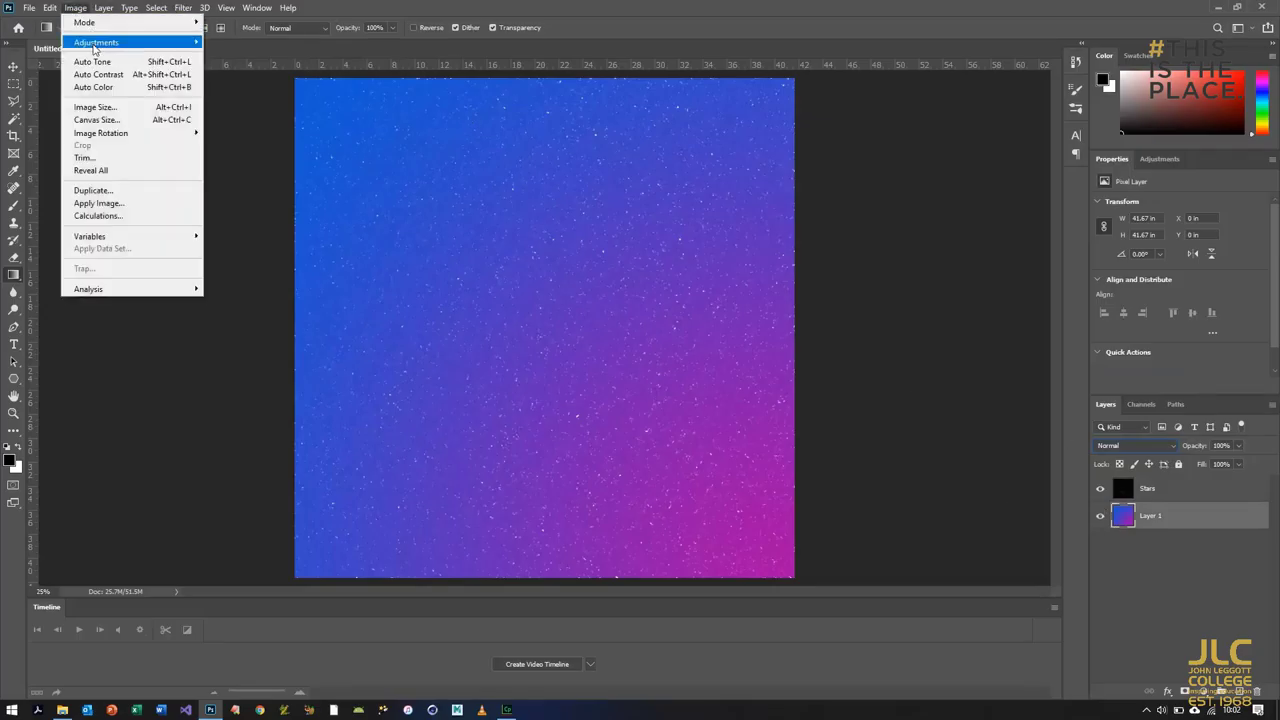
# Lower the gradient background's brightness with Brightness/Contrast, then select the Stars layer.
pyautogui.moveTo(117, 42)
pyautogui.click(252, 43)
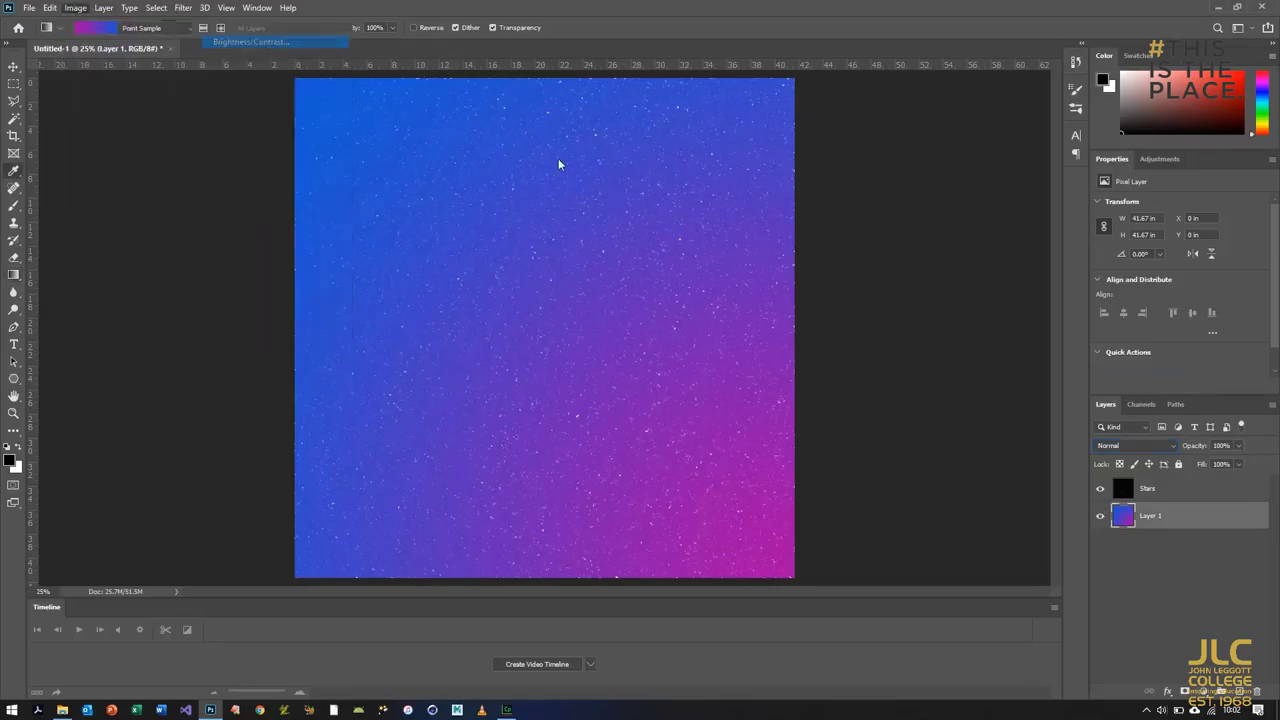
pyautogui.moveTo(819, 238); pyautogui.dragTo(786, 245)
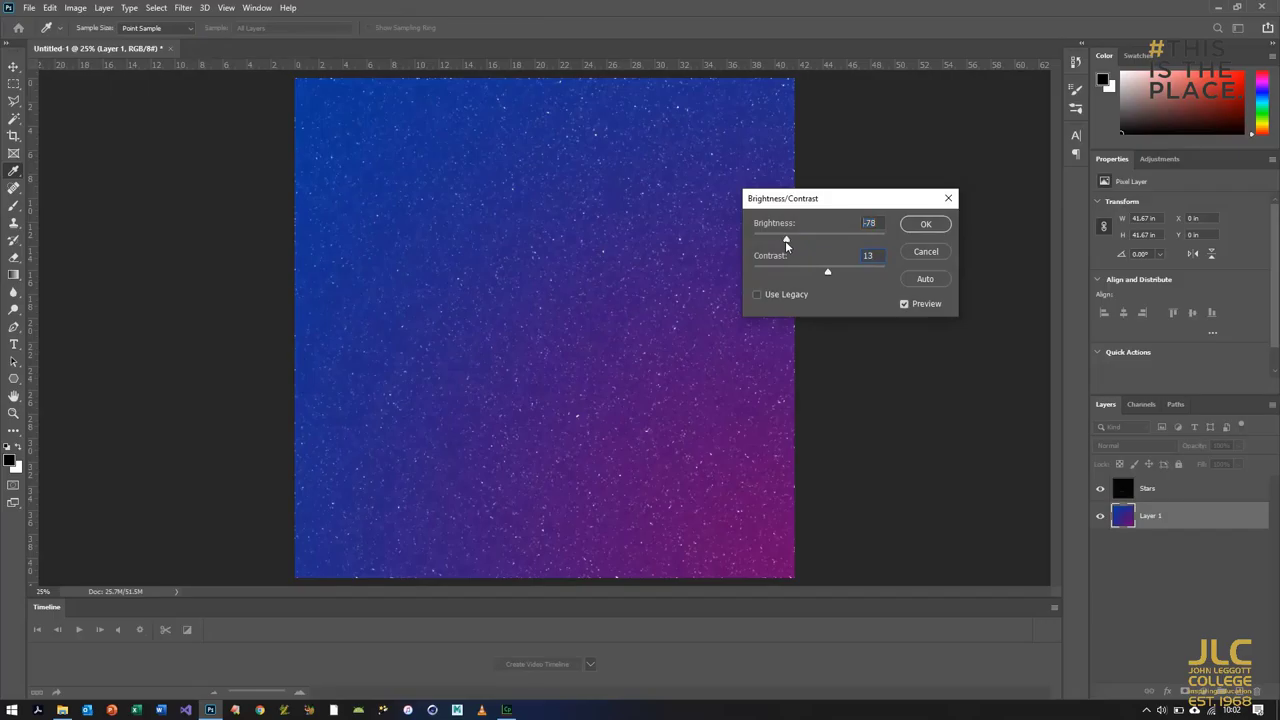
pyautogui.click(926, 224)
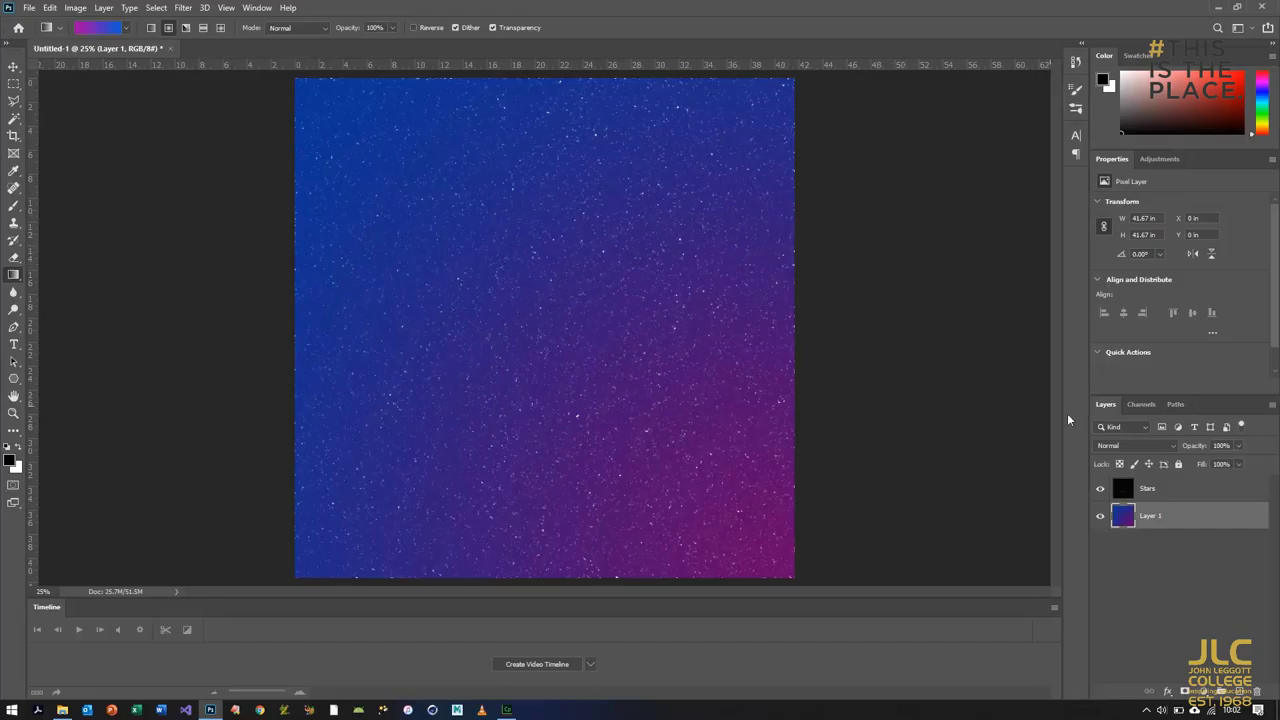
pyautogui.click(1168, 490)
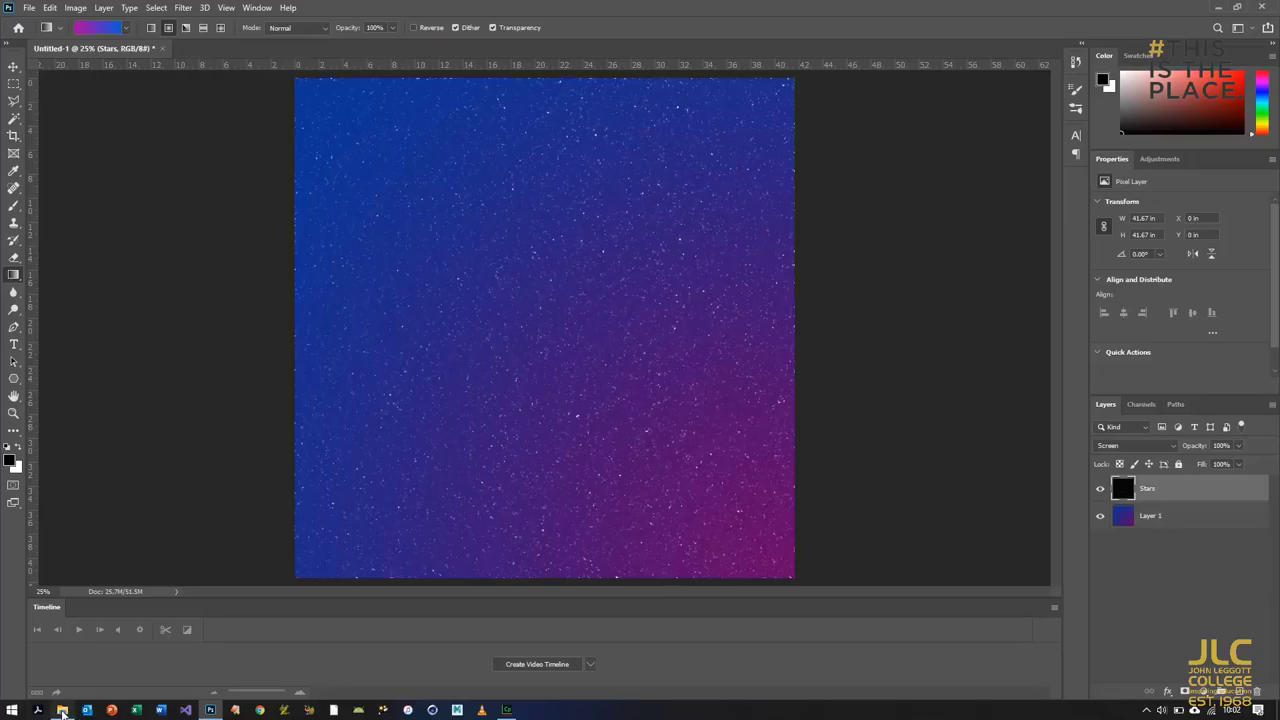
# Open Horizon.jpg from the 06 Composite Images folder in Photoshop.
pyautogui.click(62, 710)
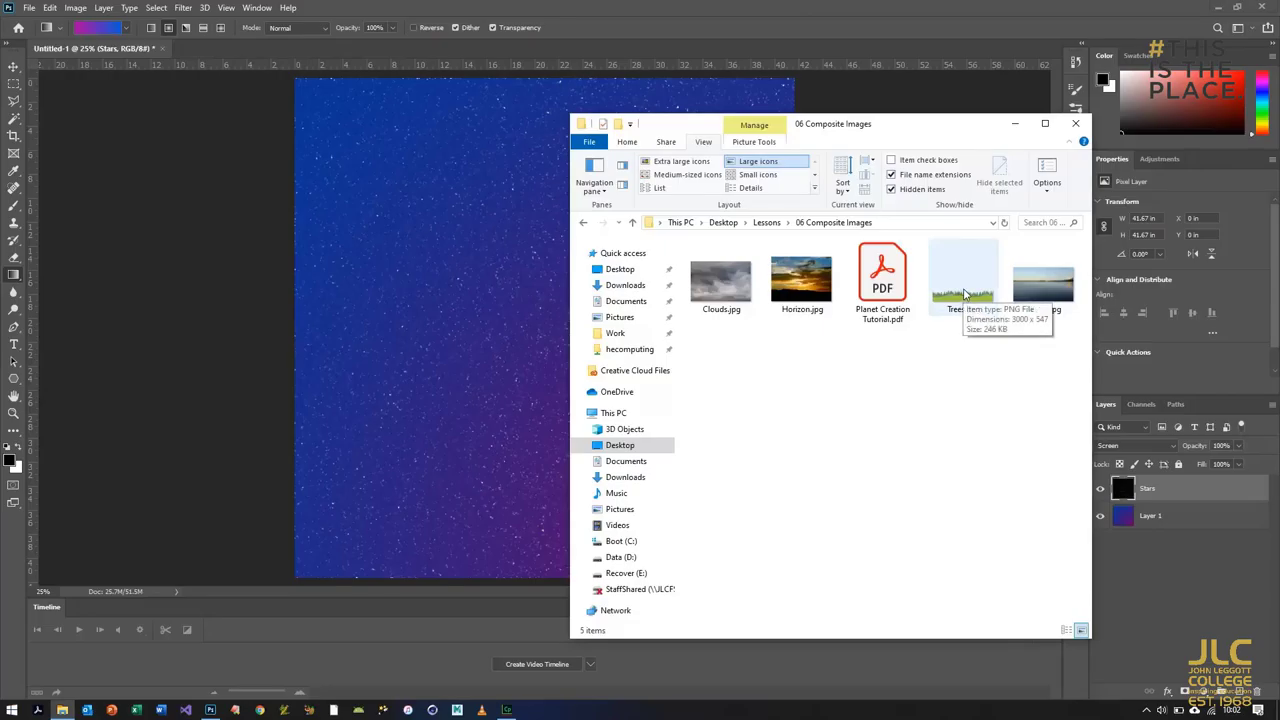
pyautogui.moveTo(793, 291); pyautogui.dragTo(400, 48)
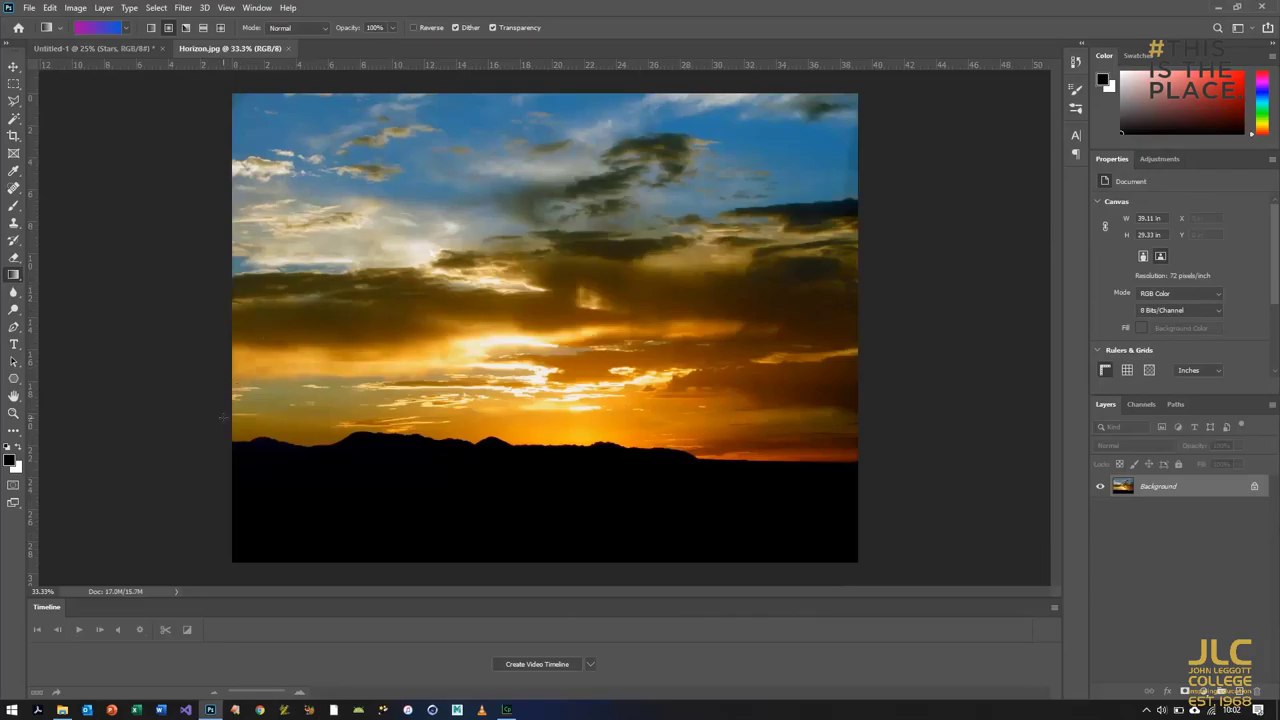
# Select the dark mountain silhouette in Horizon.jpg with the Magic Wand at tolerance 32.
pyautogui.click(14, 84)
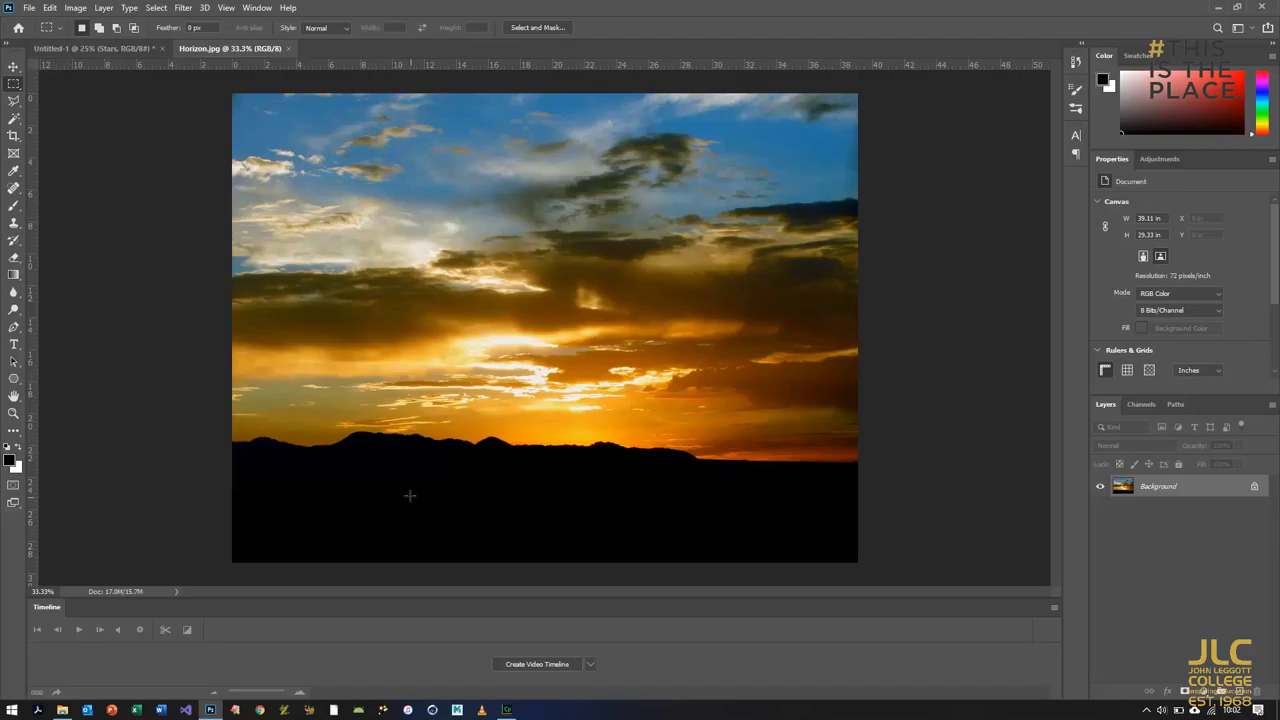
pyautogui.click(14, 119)
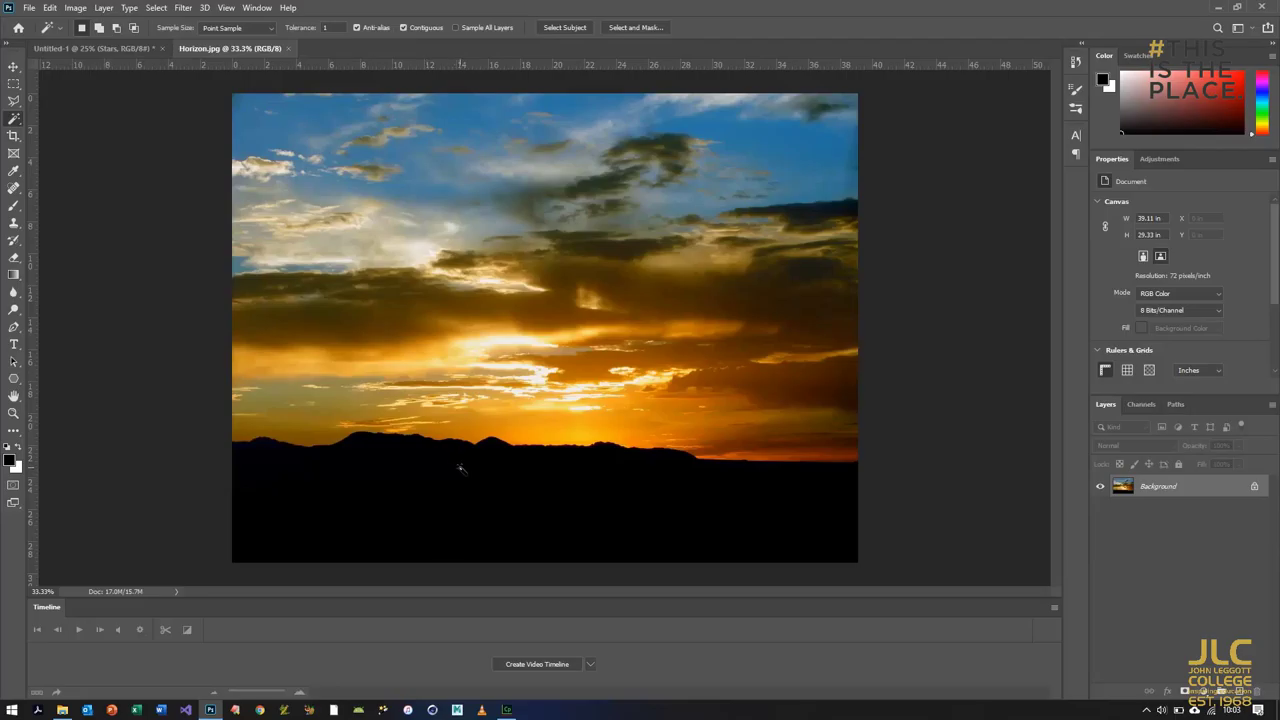
pyautogui.click(416, 482)
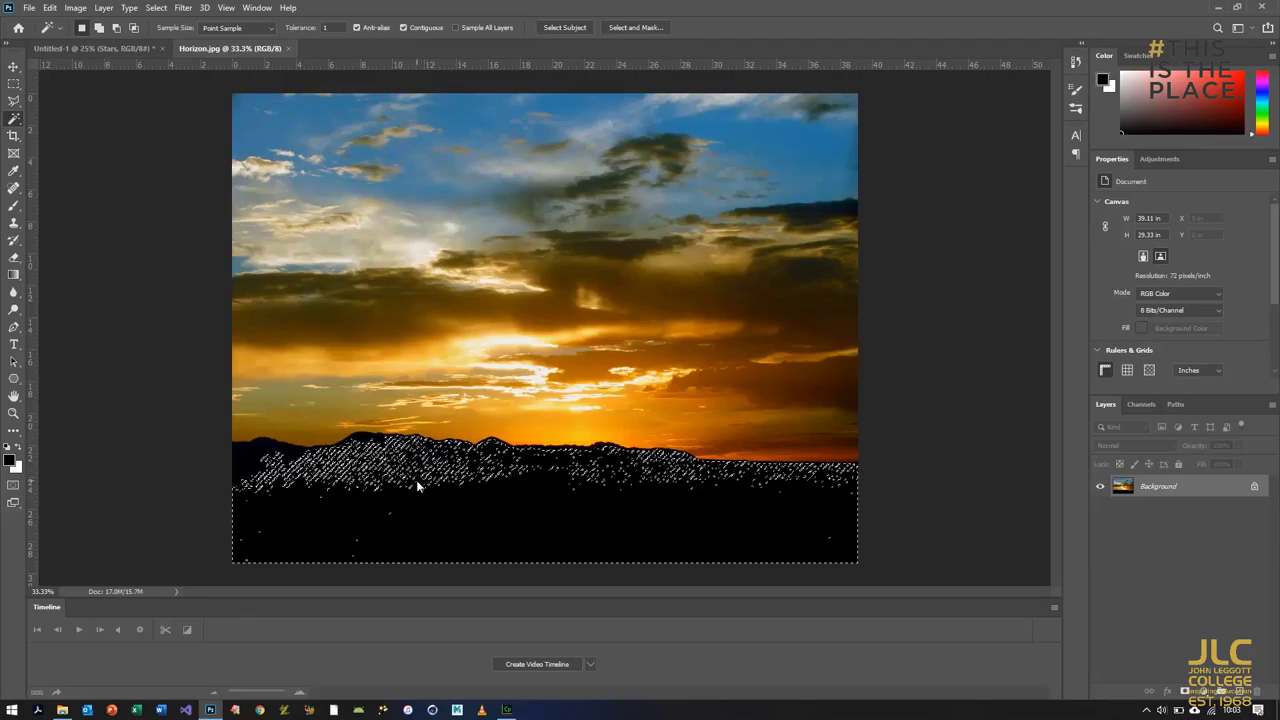
pyautogui.doubleClick(326, 27)
pyautogui.write('32')
pyautogui.click(416, 482)
# Paste the mountain silhouette into the starry sky document as Layer 2.
pyautogui.click(92, 48)
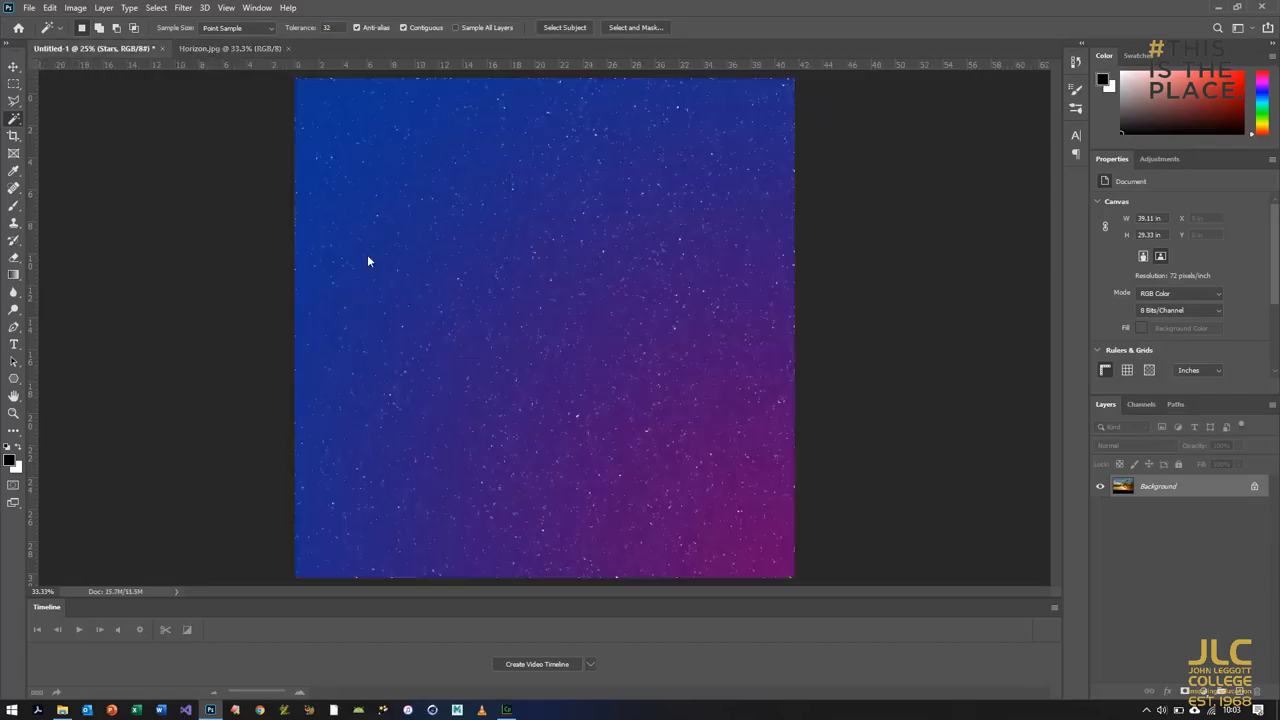
pyautogui.hotkey('ctrl', 'v')
pyautogui.click(49, 7)
# Scale the silhouette to 73.07%, tilt it 1.67°, and set it along the lower left.
pyautogui.click(126, 299)
pyautogui.moveTo(779, 277); pyautogui.dragTo(652, 305)
pyautogui.moveTo(523, 350); pyautogui.dragTo(511, 439)
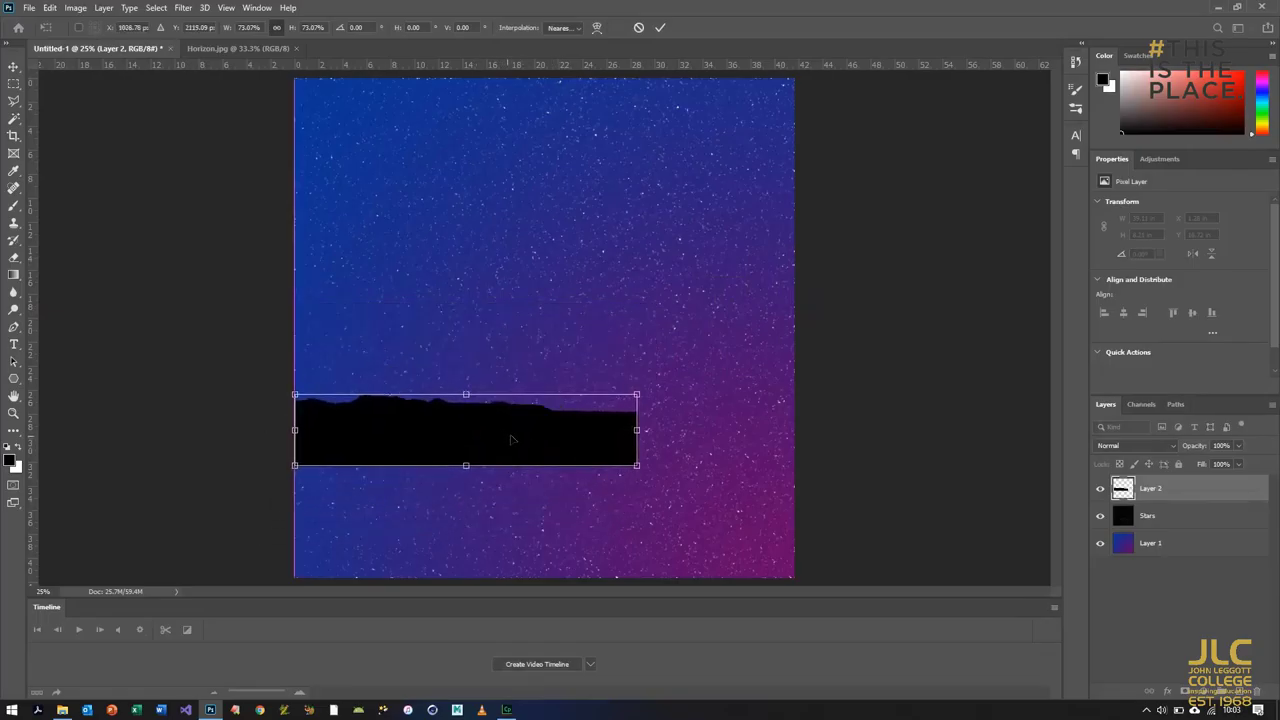
pyautogui.moveTo(639, 375); pyautogui.dragTo(641, 379)
pyautogui.moveTo(551, 427); pyautogui.dragTo(499, 446)
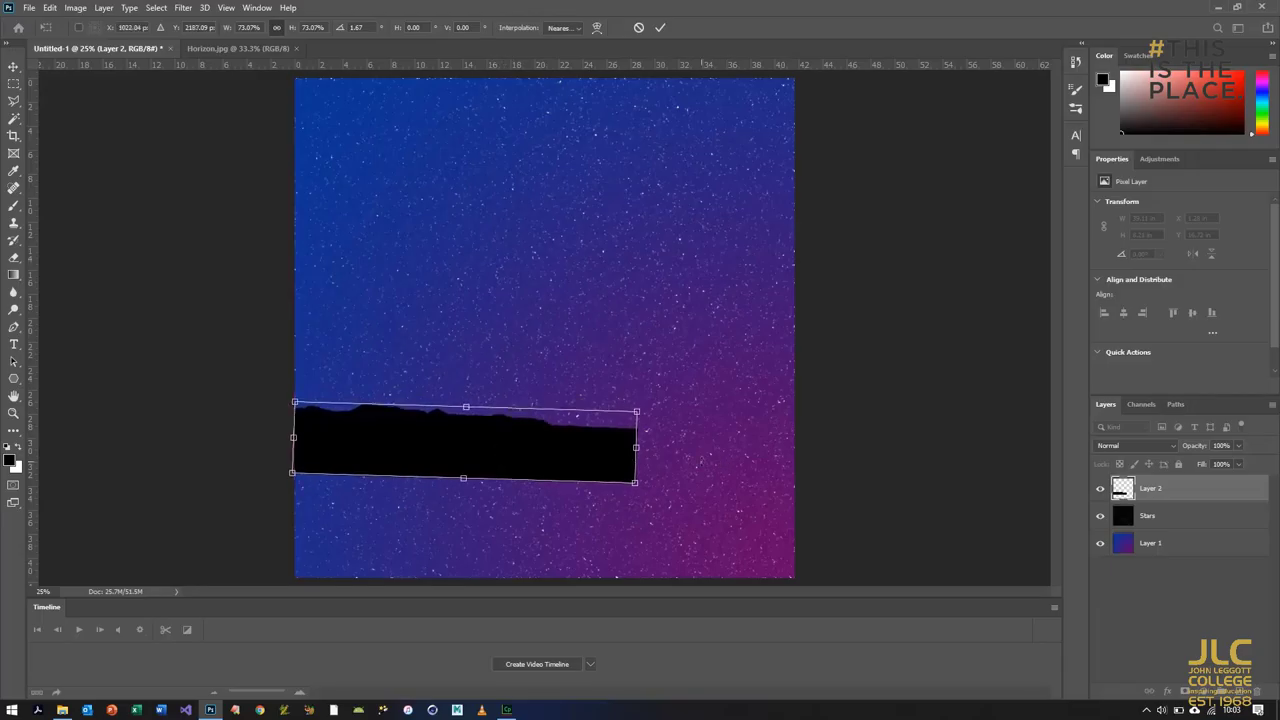
pyautogui.press('Return')
pyautogui.press('w')
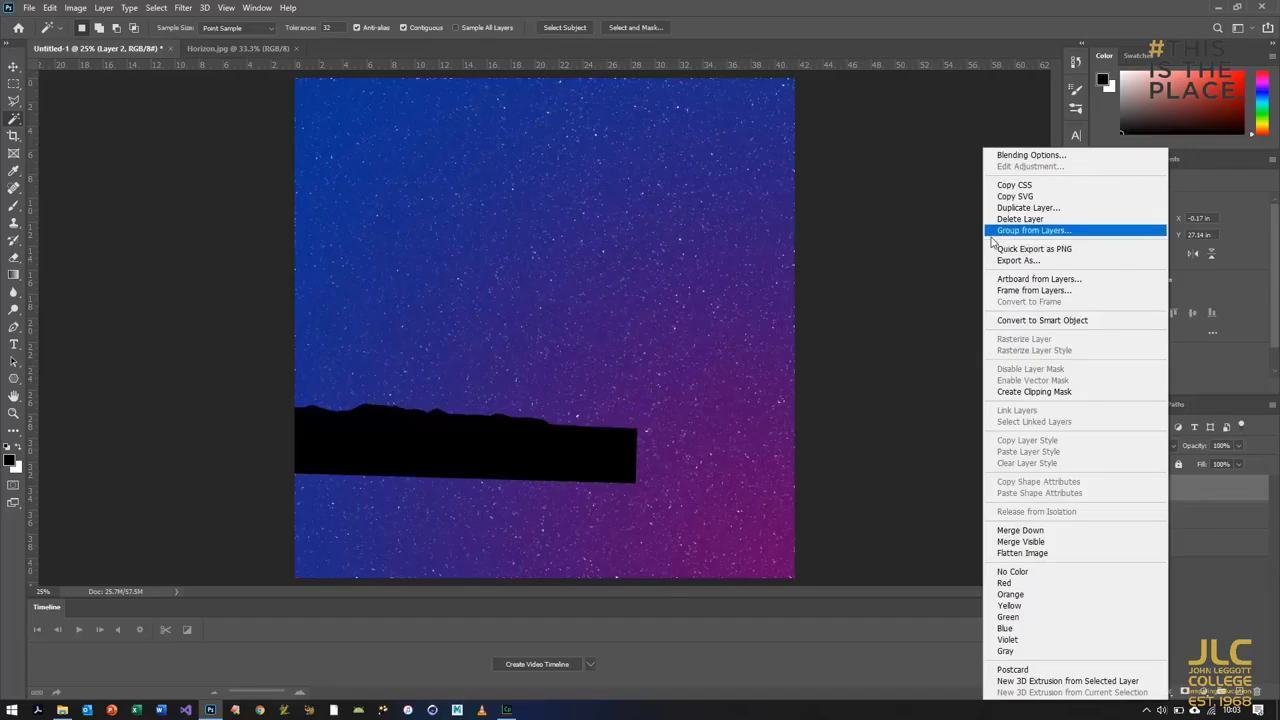
# Duplicate Layer 2 and move the silhouette copy up and to the right.
pyautogui.click(1028, 207)
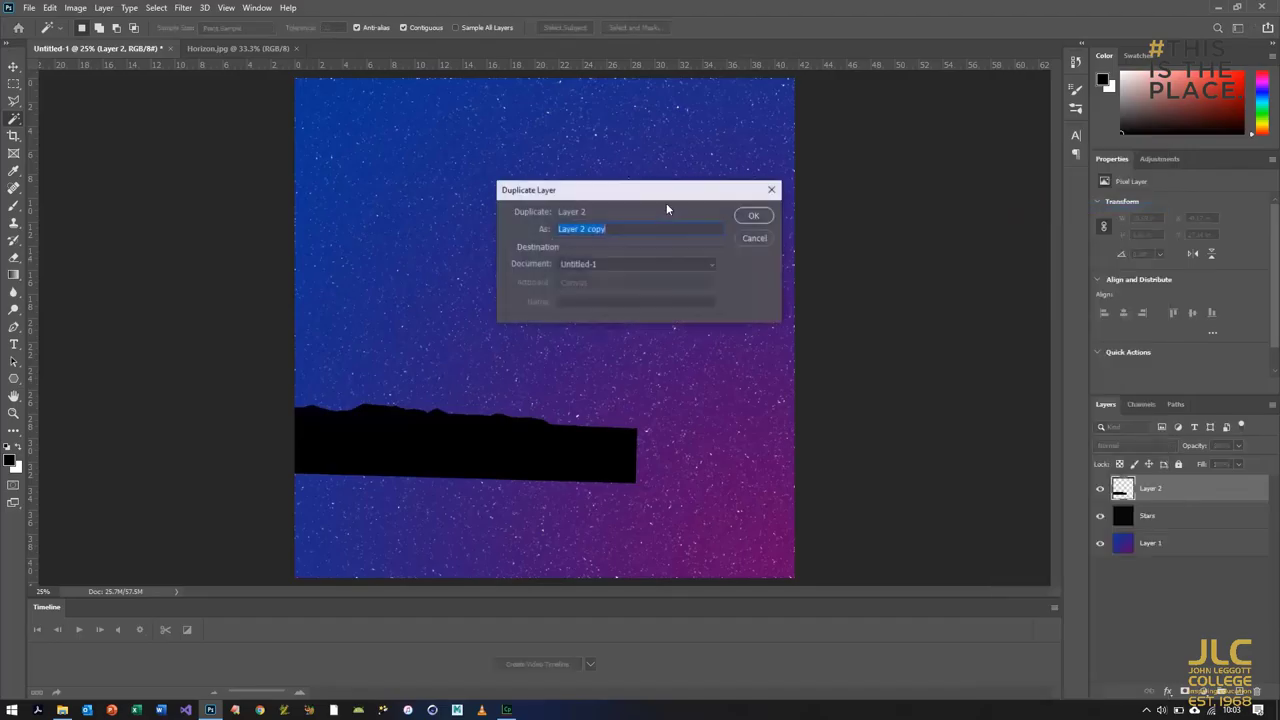
pyautogui.click(754, 216)
pyautogui.click(14, 66)
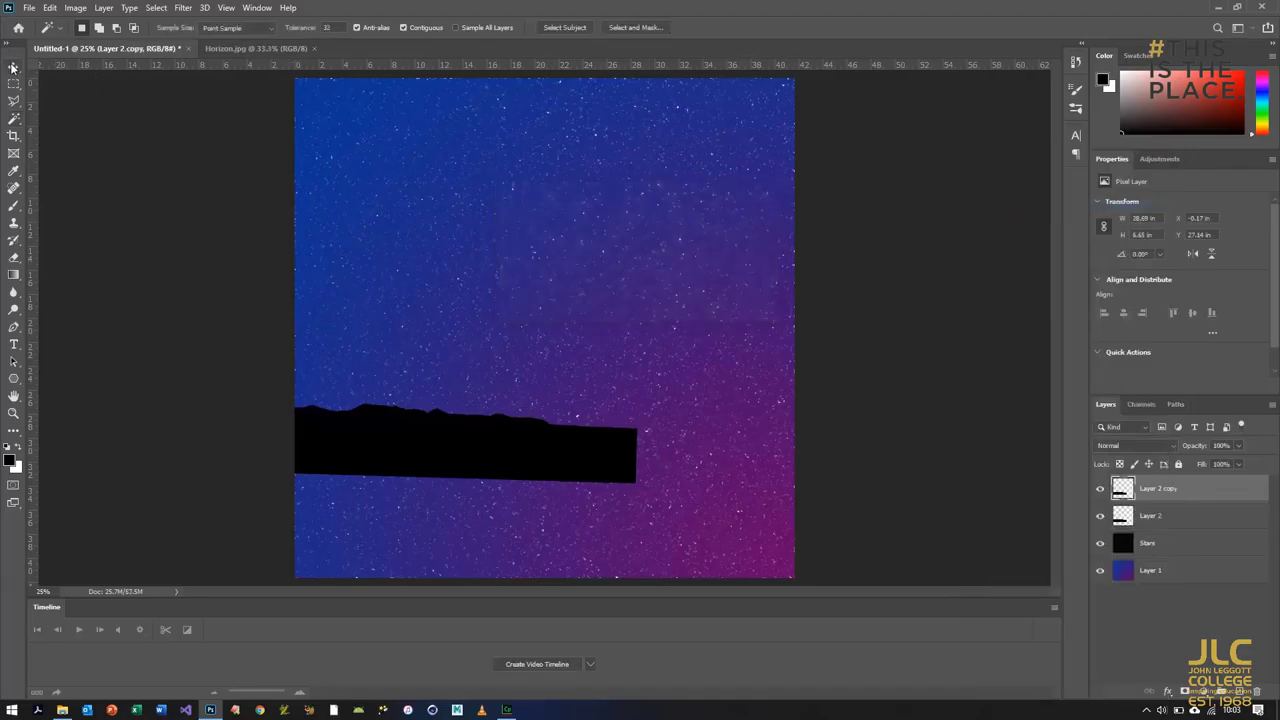
pyautogui.moveTo(457, 462); pyautogui.dragTo(574, 327)
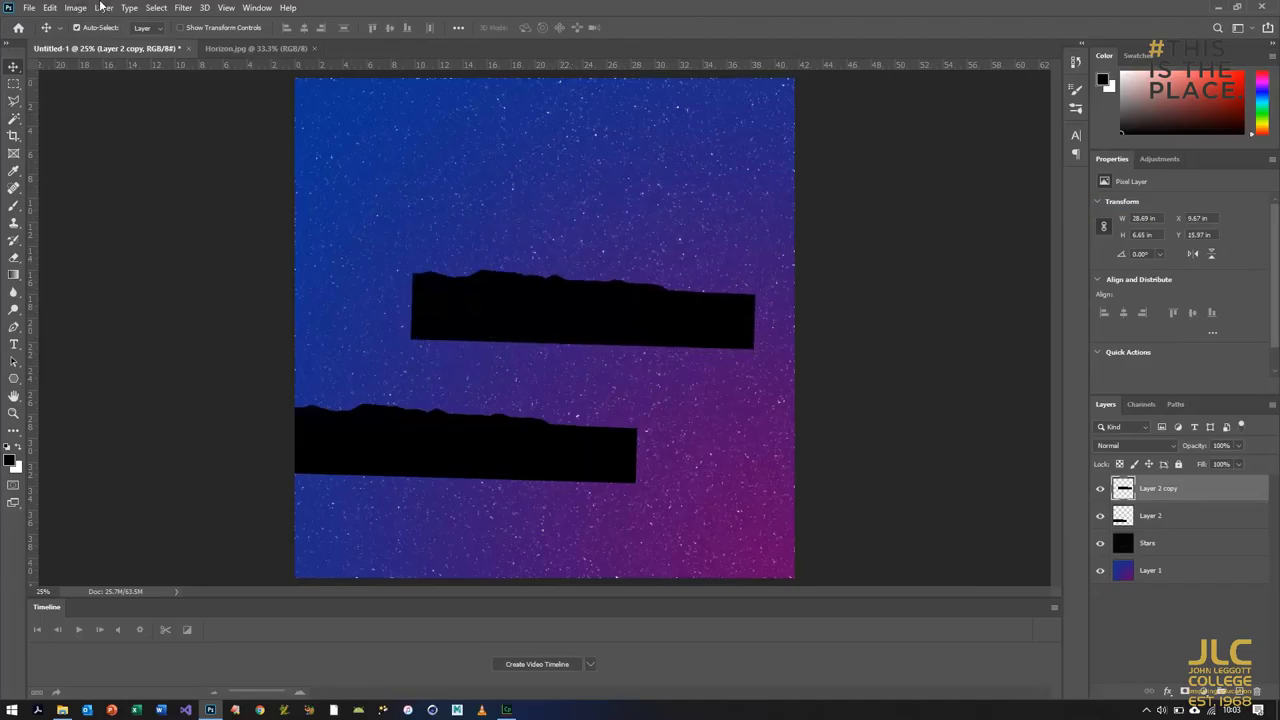
# Warp the copy's edges so its ridge lines up with the original silhouette.
pyautogui.click(49, 7)
pyautogui.moveTo(115, 315)
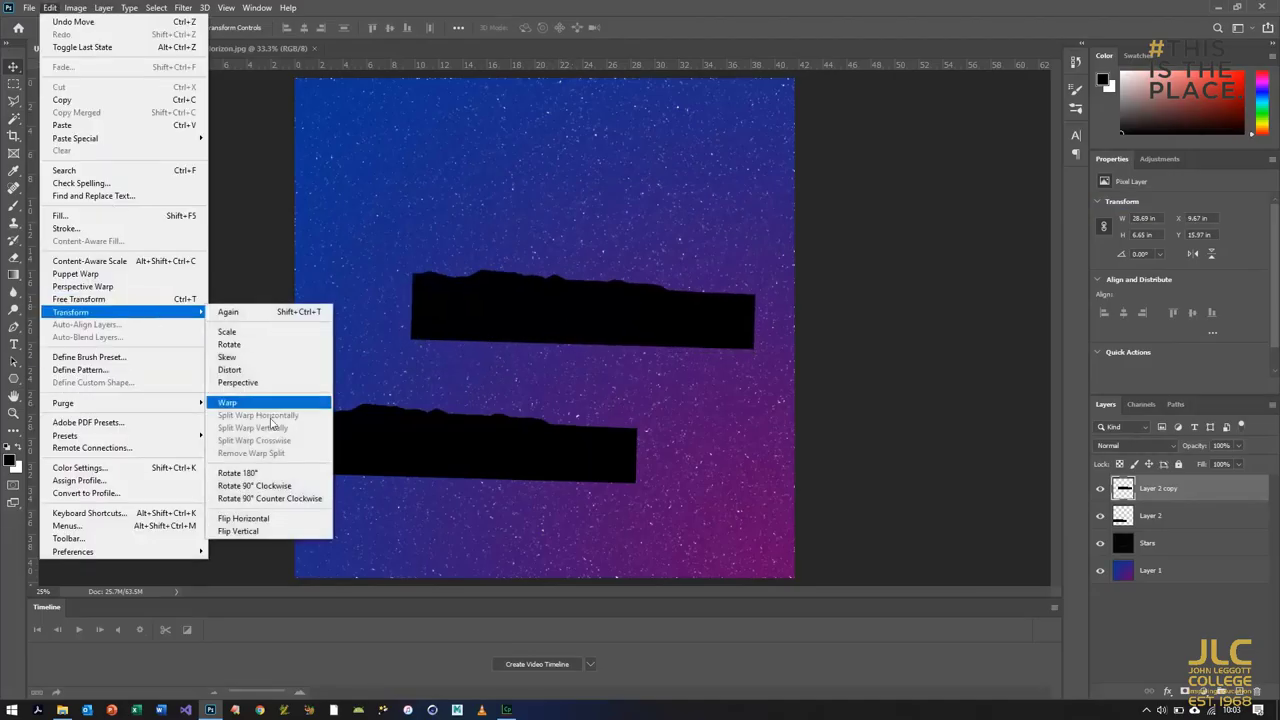
pyautogui.click(243, 518)
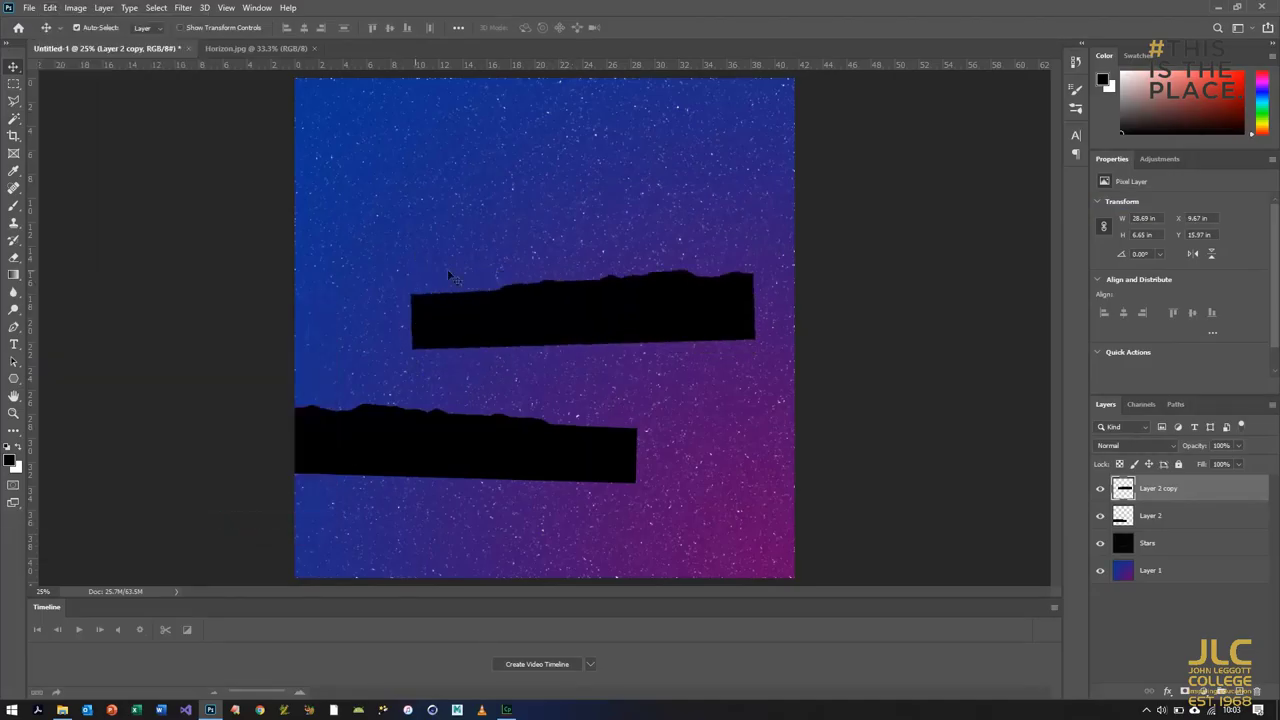
pyautogui.click(49, 7)
pyautogui.moveTo(115, 315)
pyautogui.click(243, 430)
pyautogui.moveTo(672, 306); pyautogui.dragTo(672, 313)
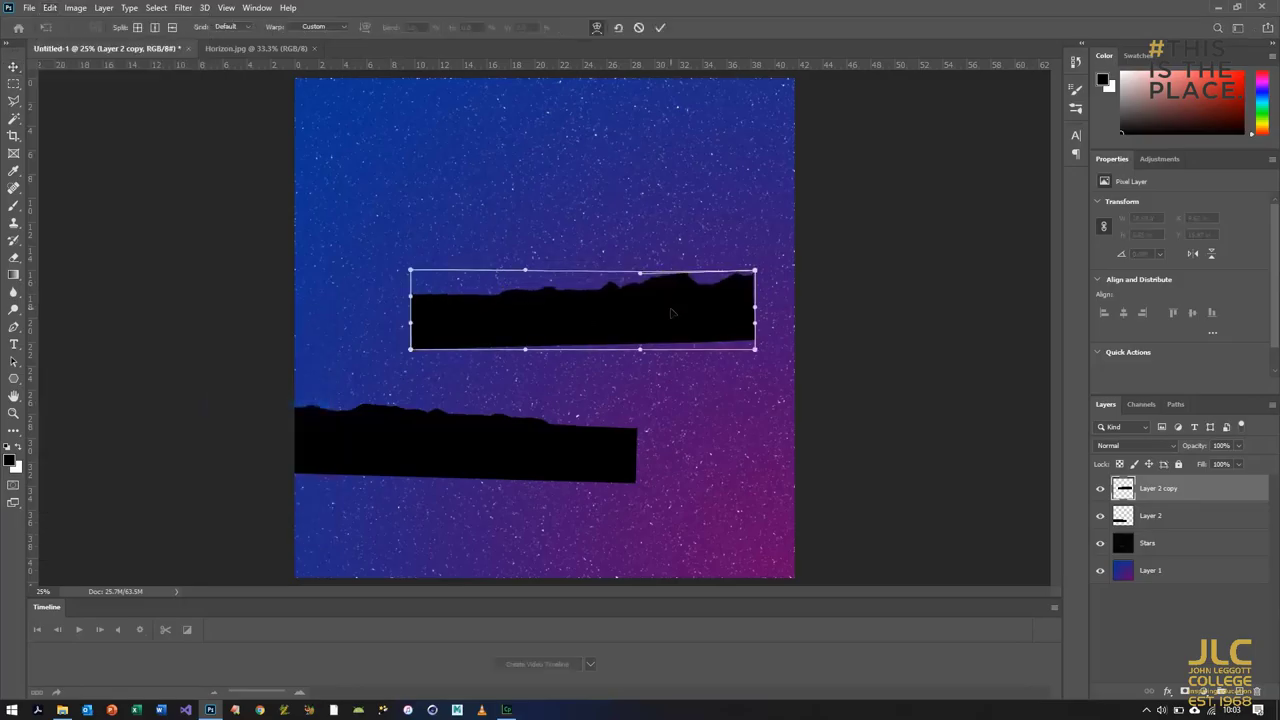
pyautogui.moveTo(491, 310); pyautogui.dragTo(484, 304)
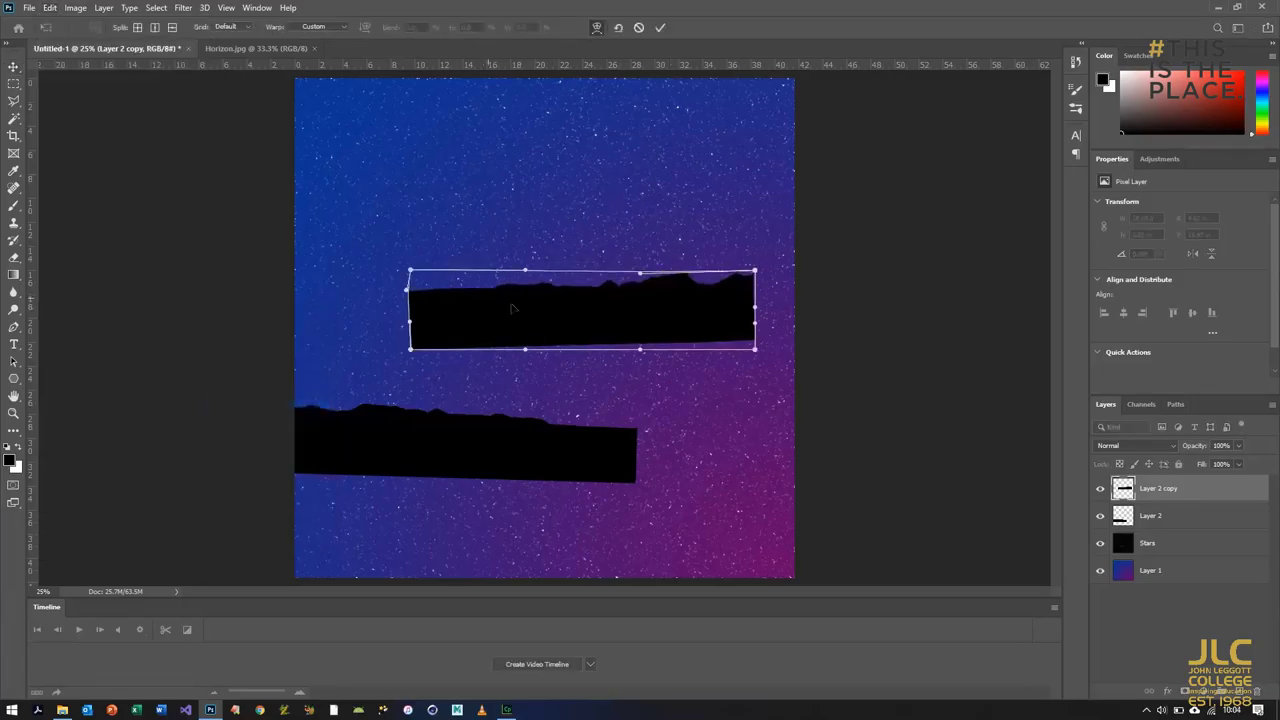
pyautogui.moveTo(731, 291)
pyautogui.mouseDown()
pyautogui.moveTo(754, 288)
pyautogui.moveTo(739, 300)
pyautogui.mouseUp()
pyautogui.press('Return')
# Move the copy down to extend the ridge rightward, then merge it into Layer 2.
pyautogui.click(49, 7)
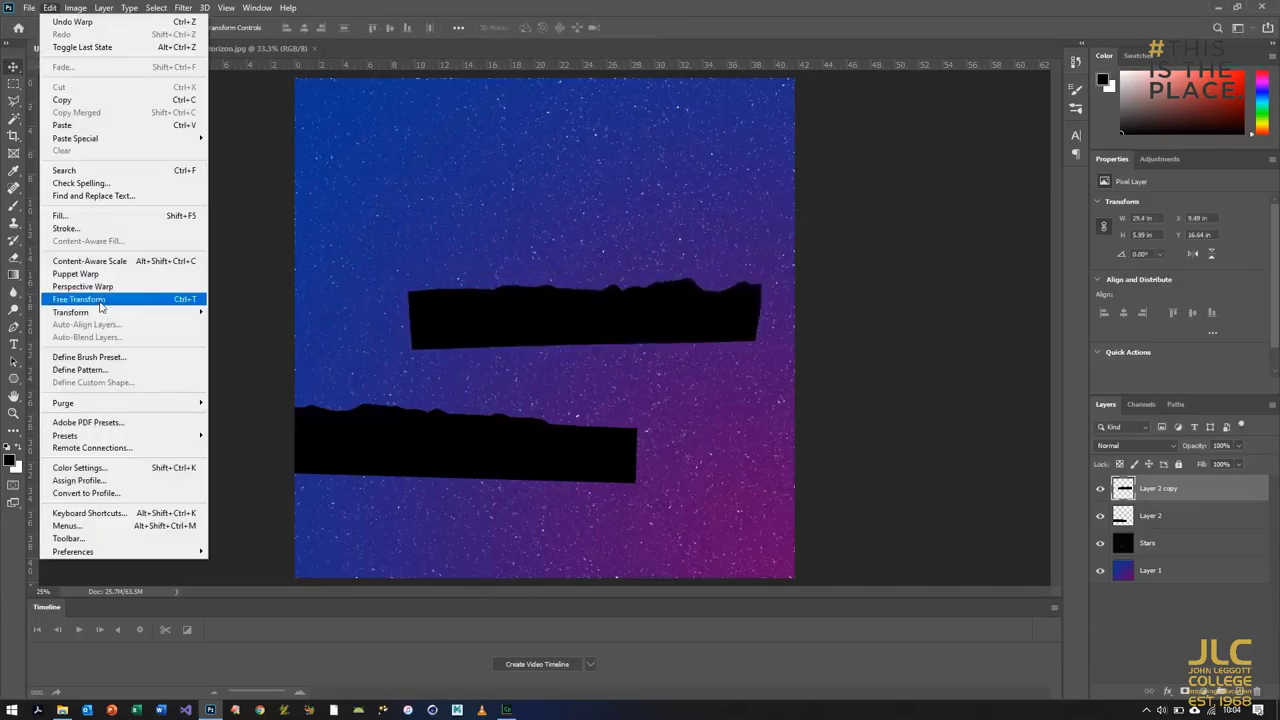
pyautogui.click(78, 299)
pyautogui.moveTo(646, 324); pyautogui.dragTo(748, 453)
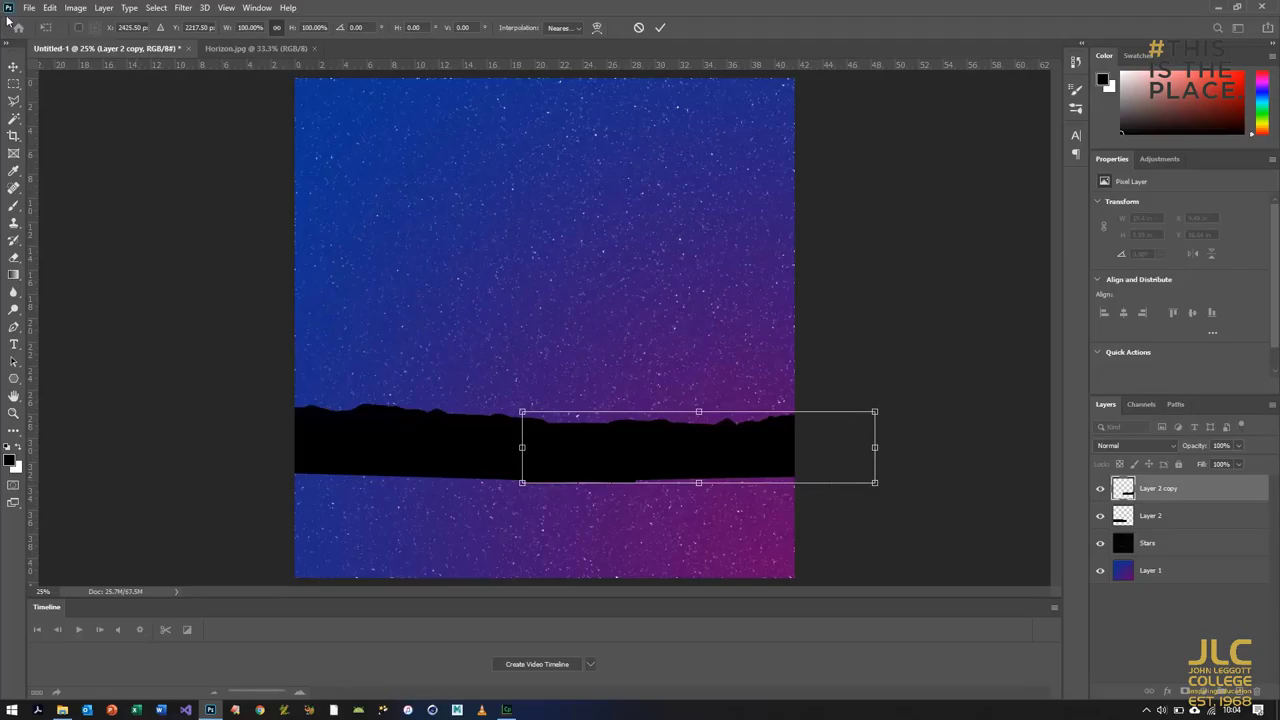
pyautogui.click(12, 68)
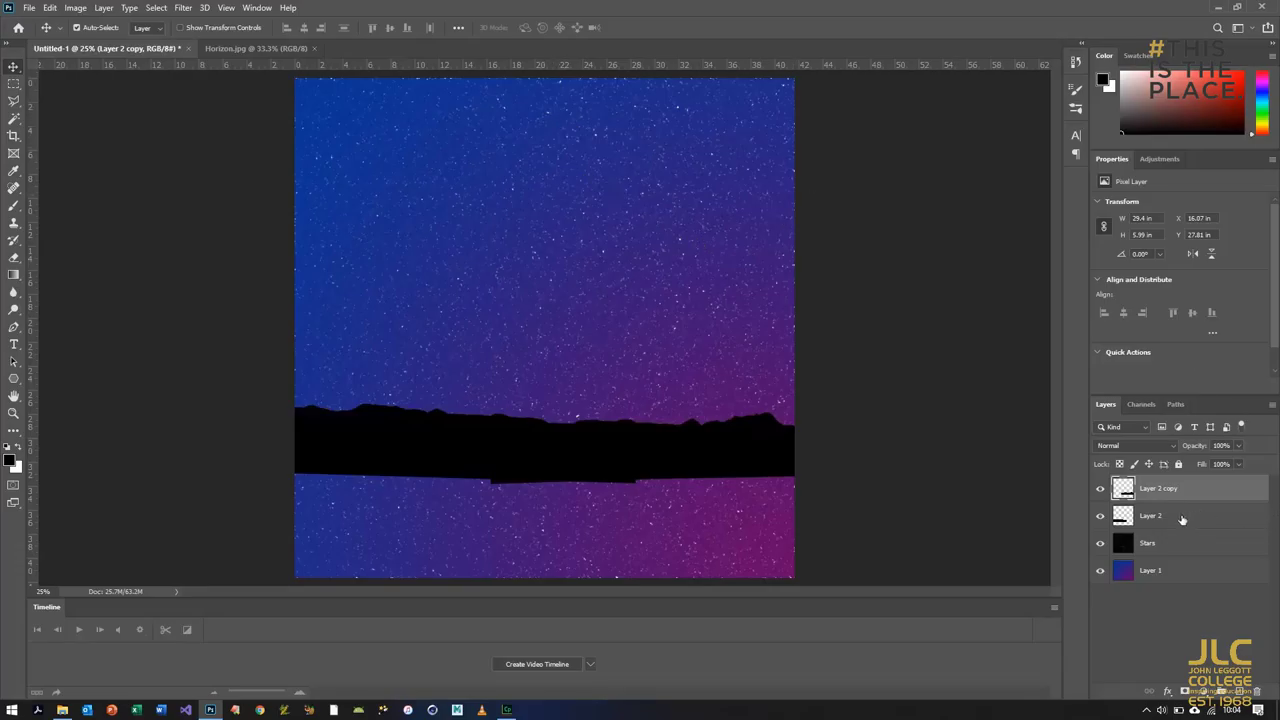
pyautogui.hotkey('ctrl', 'e')
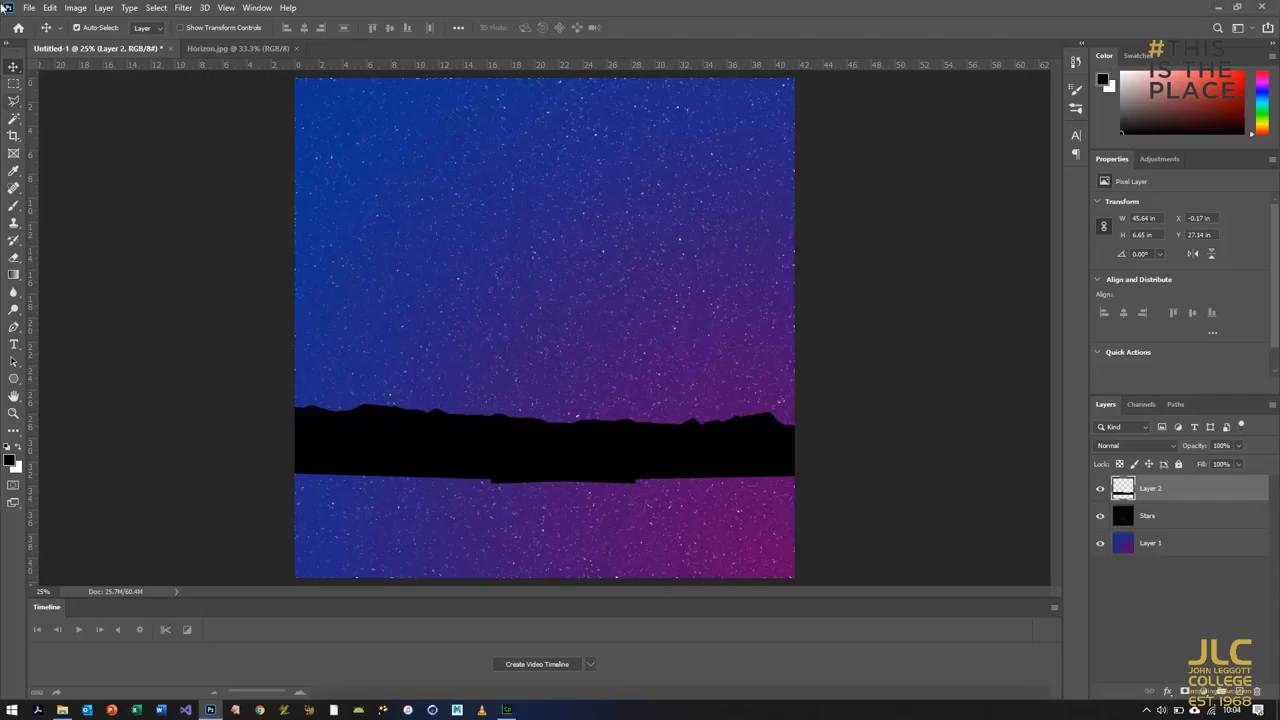
# Fill a rectangular band across the silhouette's ragged bottom with black, then deselect.
pyautogui.click(14, 83)
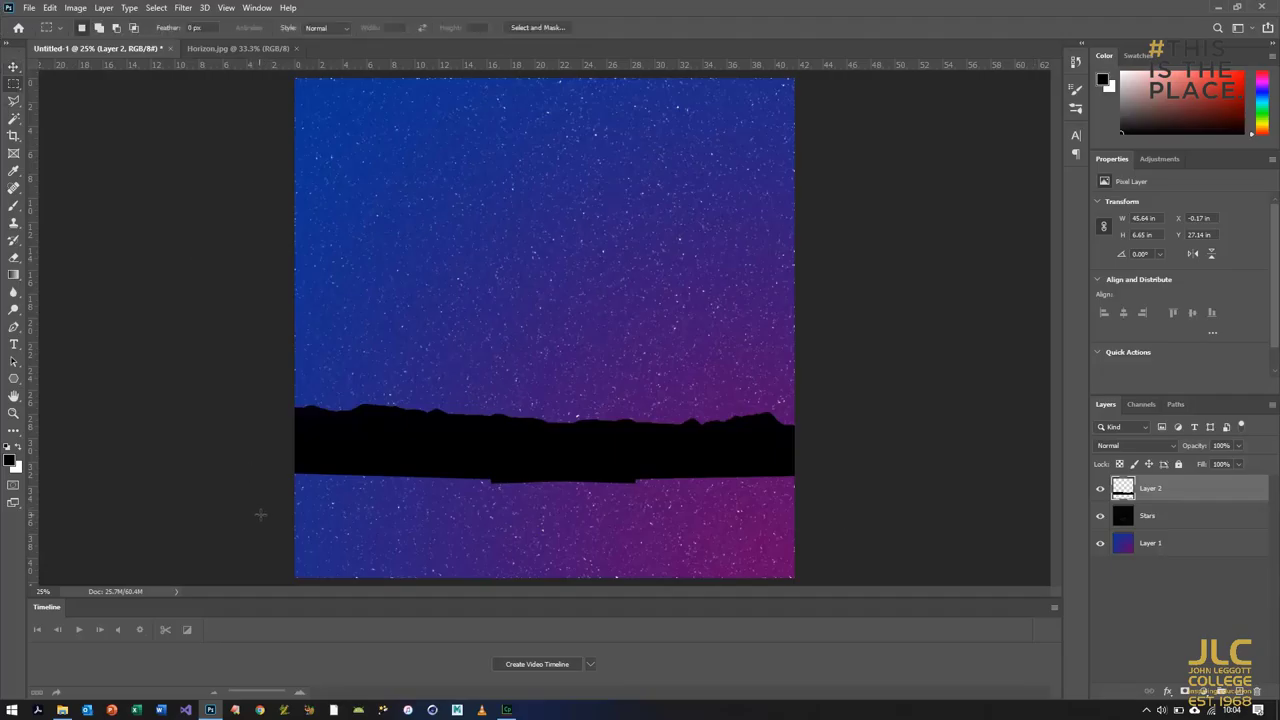
pyautogui.moveTo(264, 509); pyautogui.dragTo(955, 452)
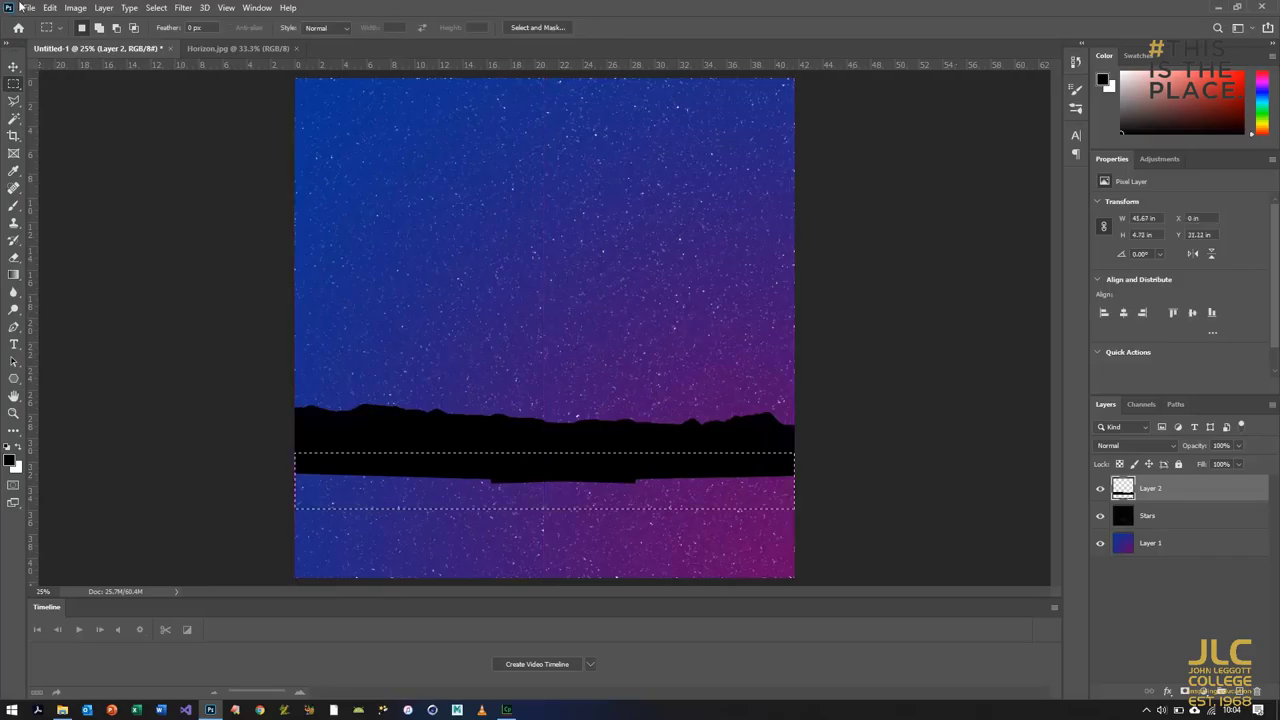
pyautogui.click(46, 8)
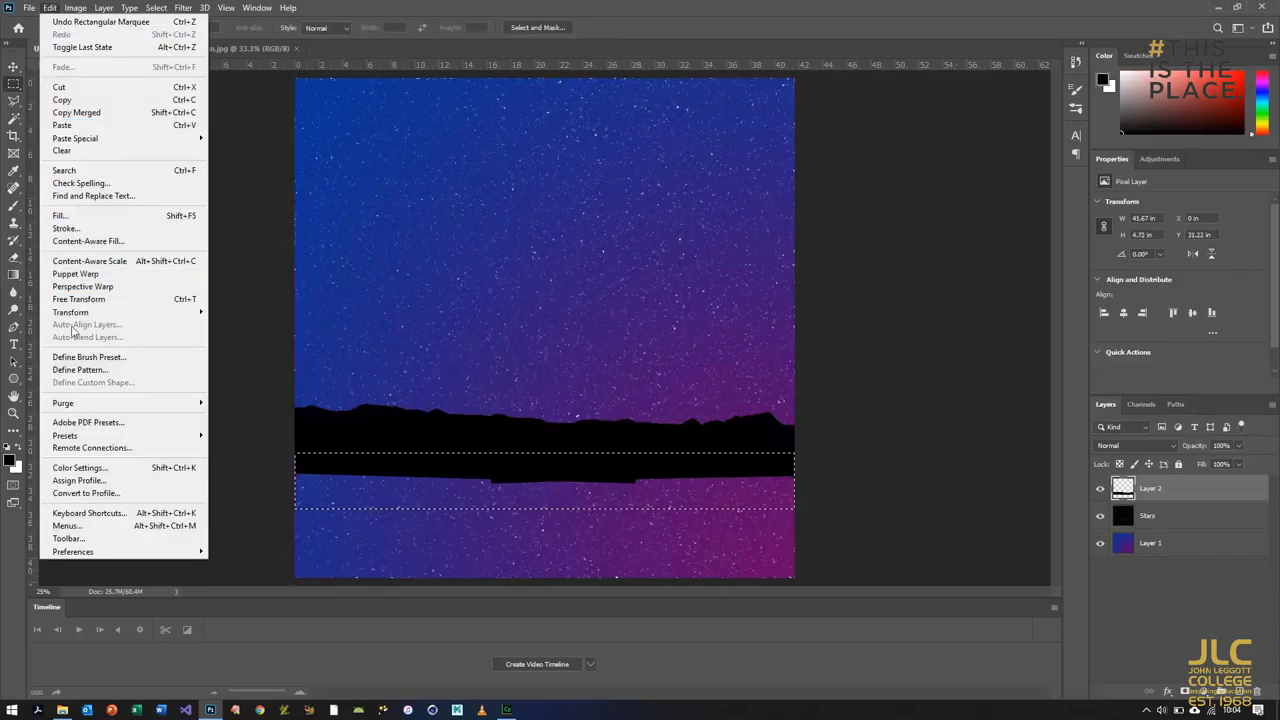
pyautogui.click(80, 216)
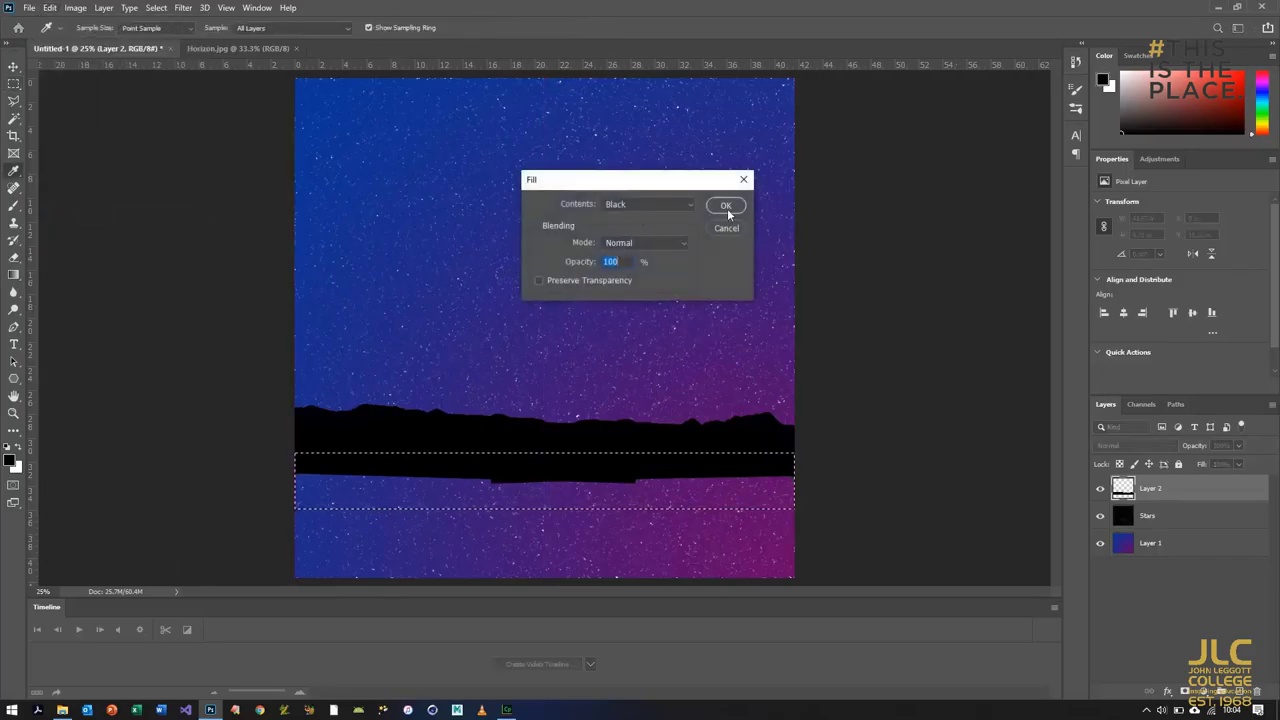
pyautogui.click(729, 205)
pyautogui.hotkey('ctrl', 'd')
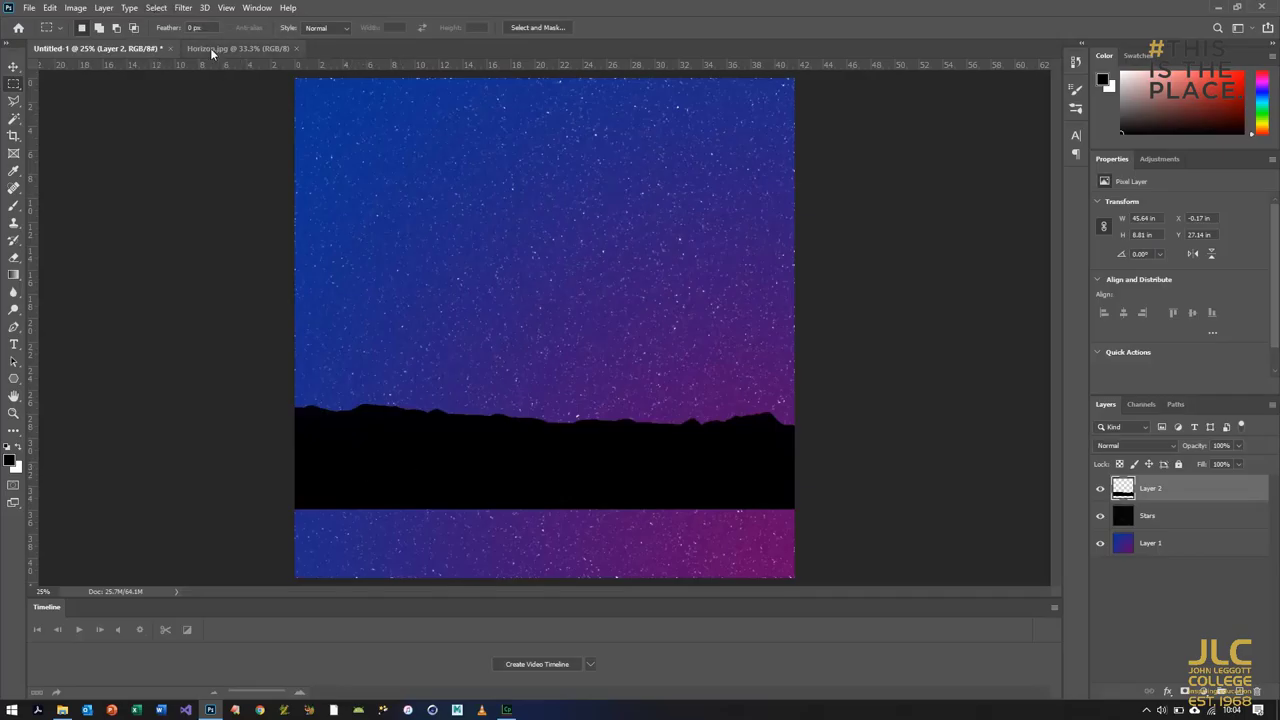
# Open Trees.png from the 06 Composite Images folder in Photoshop.
pyautogui.click(62, 710)
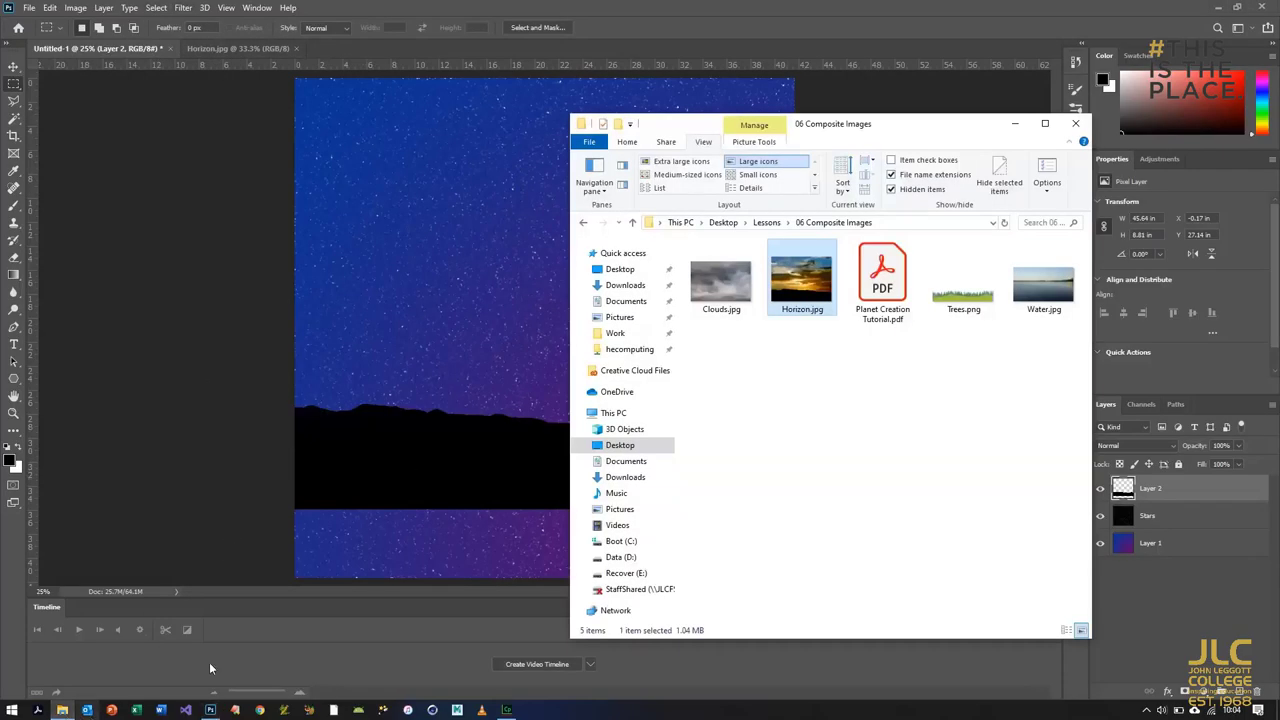
pyautogui.doubleClick(963, 285)
pyautogui.click(14, 65)
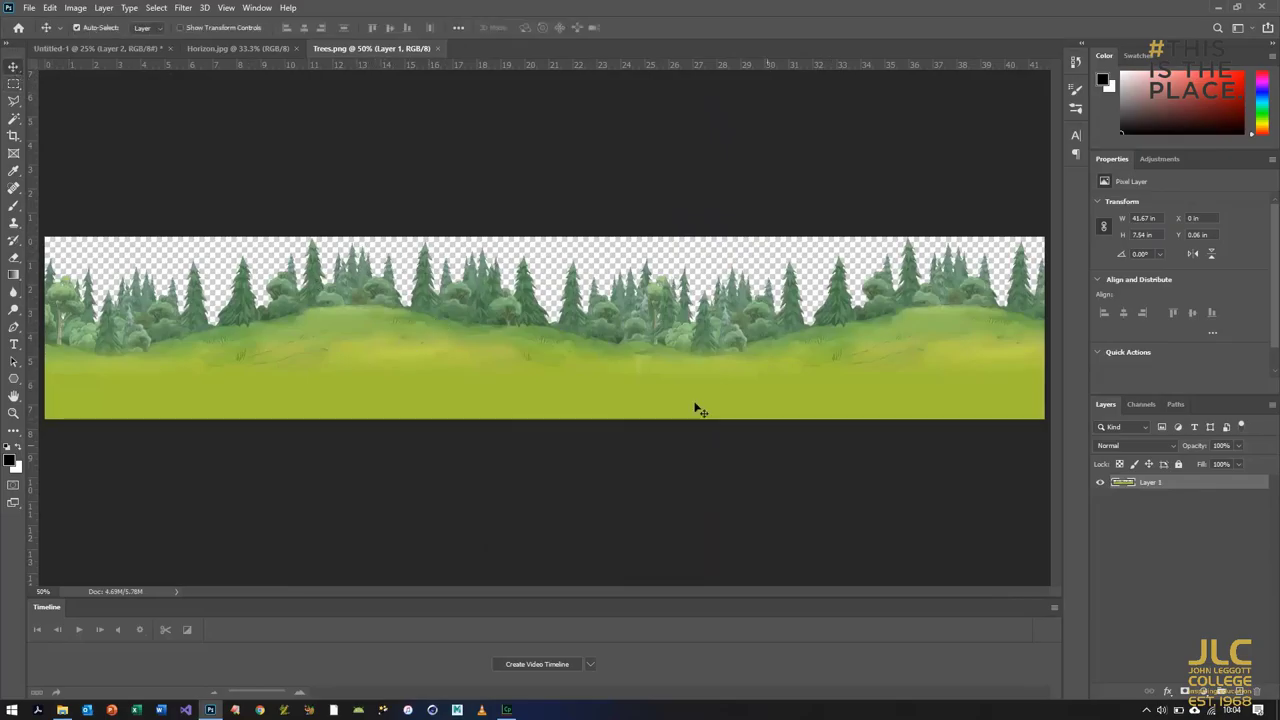
# Bring the trees into Untitled-1 as Layer 3 and place it behind the mountains.
pyautogui.moveTo(608, 363); pyautogui.dragTo(293, 300)
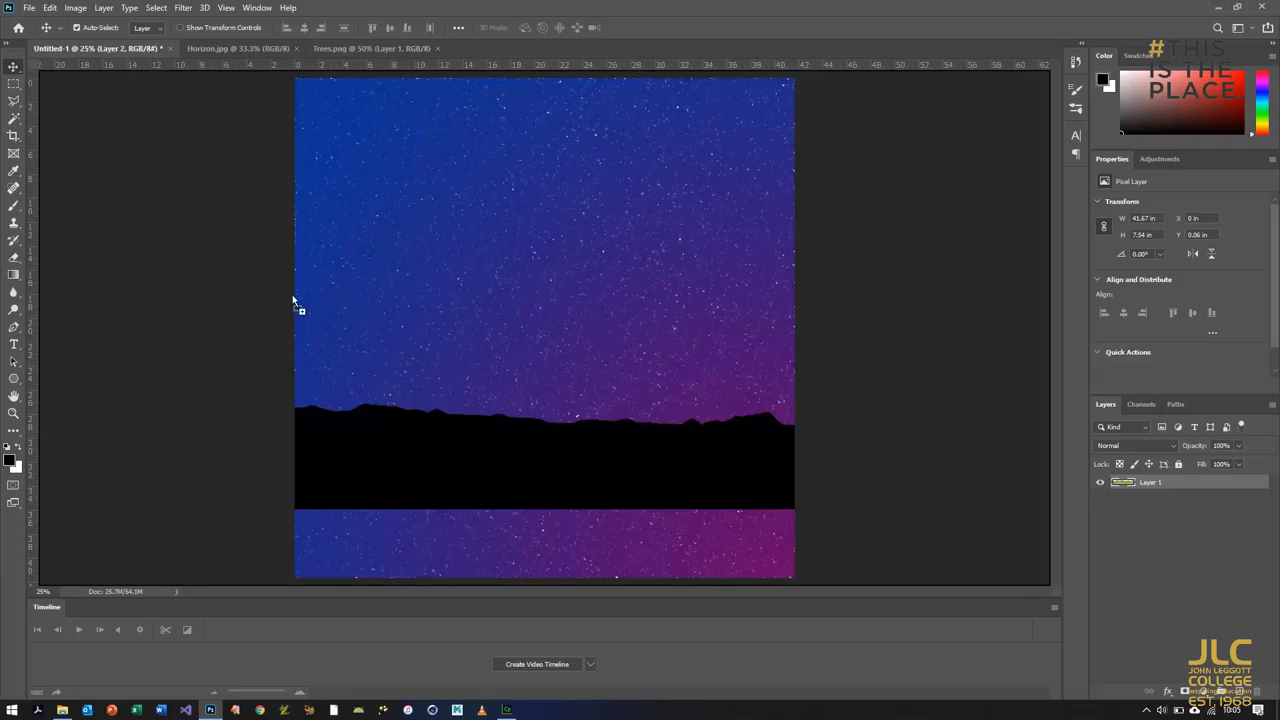
pyautogui.moveTo(368, 376); pyautogui.dragTo(406, 381)
pyautogui.moveTo(1150, 488); pyautogui.dragTo(1150, 522)
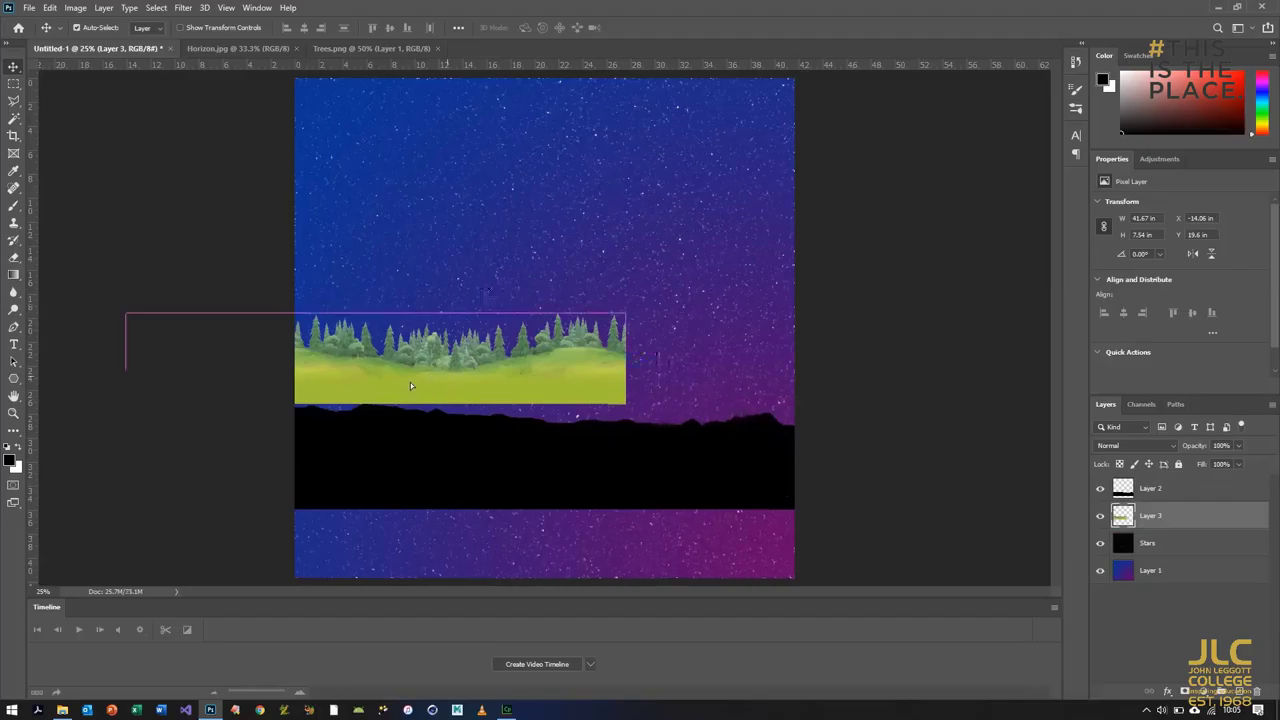
pyautogui.moveTo(410, 385); pyautogui.dragTo(395, 432)
# Warp the trees to follow the left half of the mountain ridge.
pyautogui.click(49, 7)
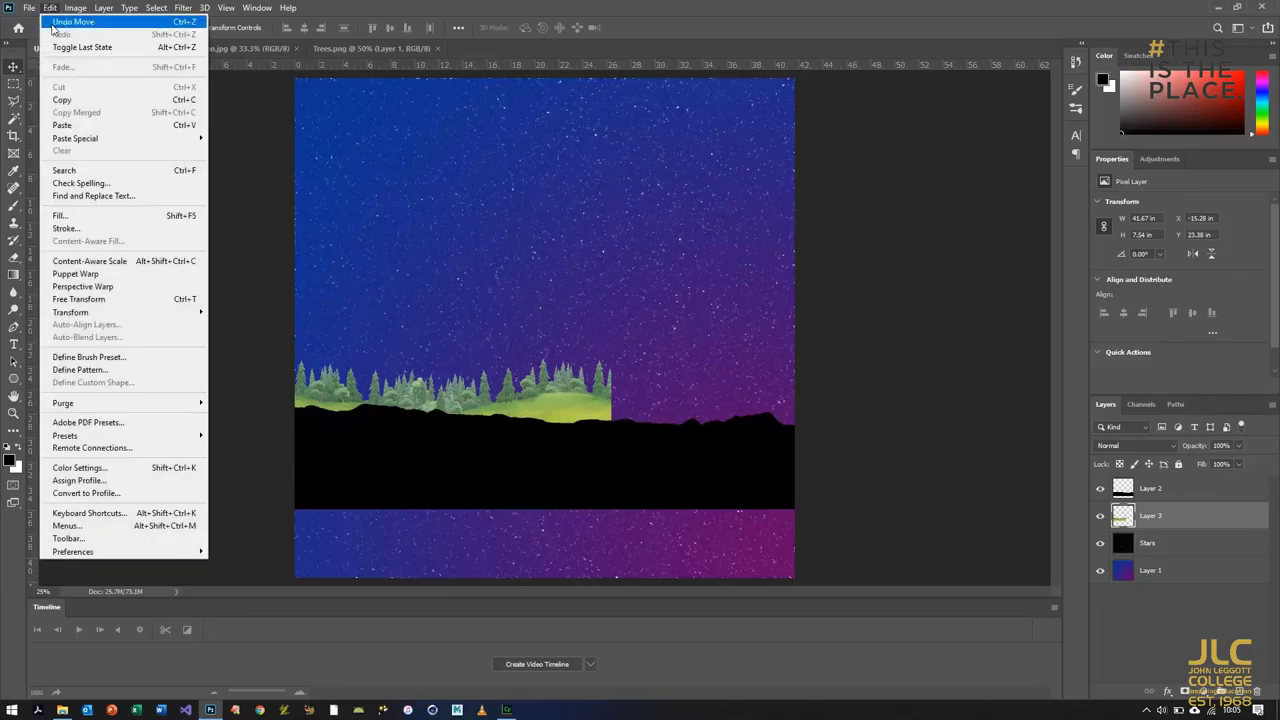
pyautogui.click(97, 300)
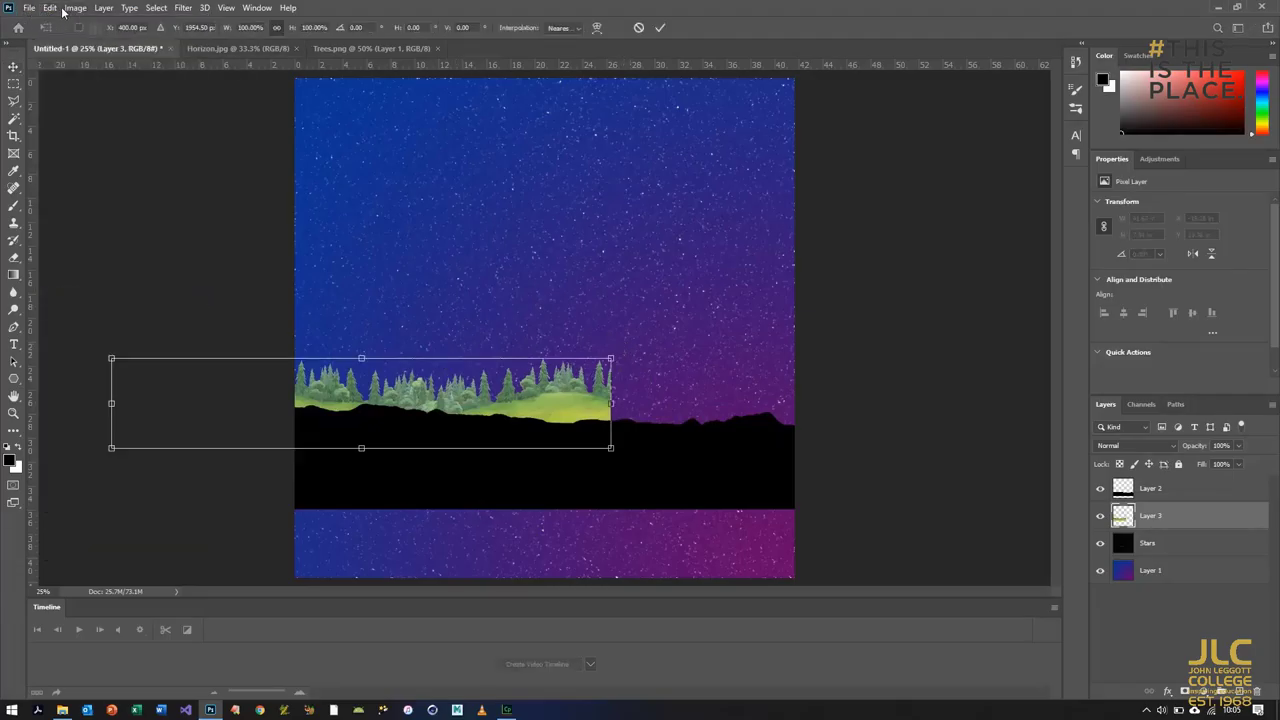
pyautogui.click(597, 27)
pyautogui.moveTo(599, 404); pyautogui.dragTo(603, 394)
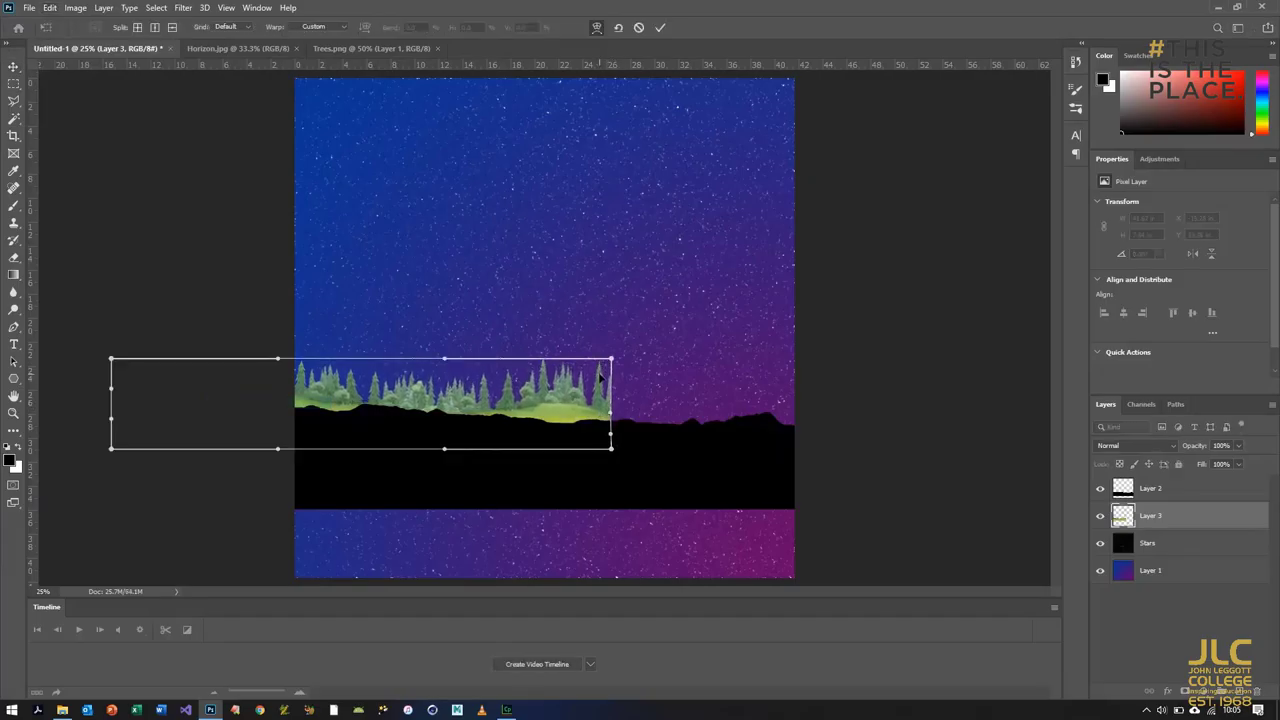
pyautogui.moveTo(614, 371); pyautogui.dragTo(606, 377)
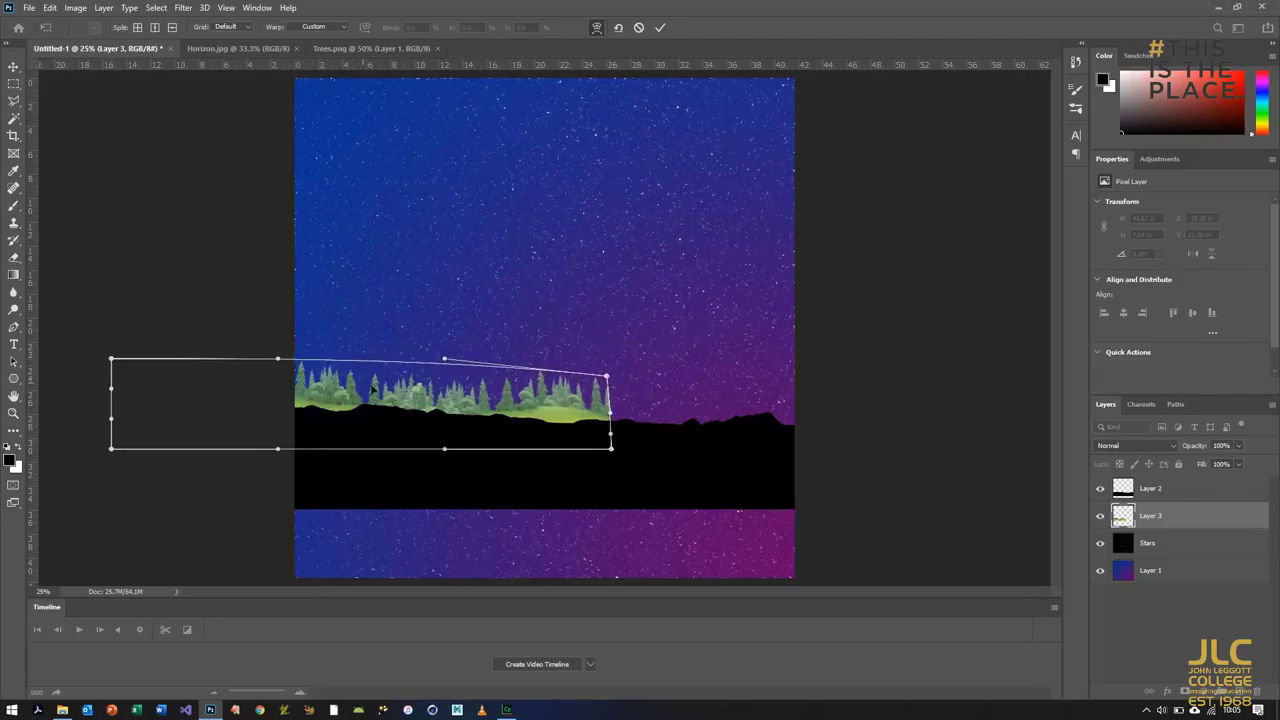
pyautogui.moveTo(556, 410); pyautogui.dragTo(555, 420)
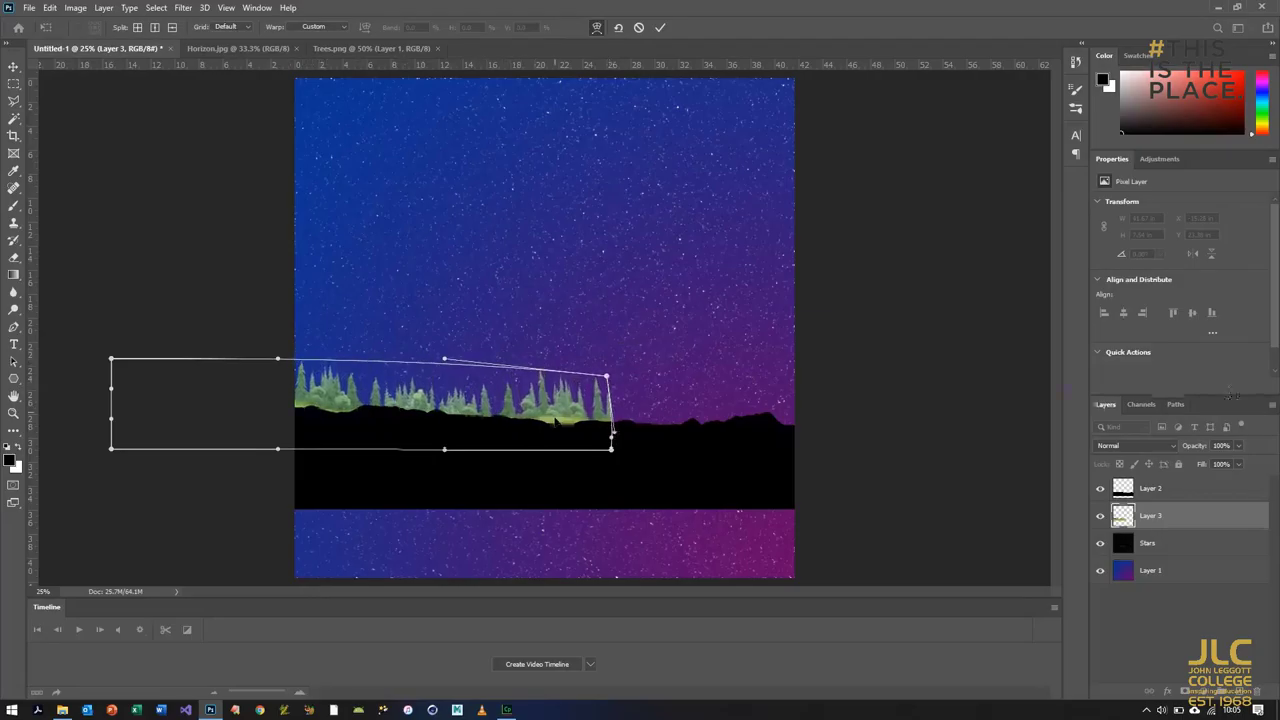
pyautogui.moveTo(606, 377); pyautogui.dragTo(607, 386)
pyautogui.moveTo(444, 358); pyautogui.dragTo(453, 376)
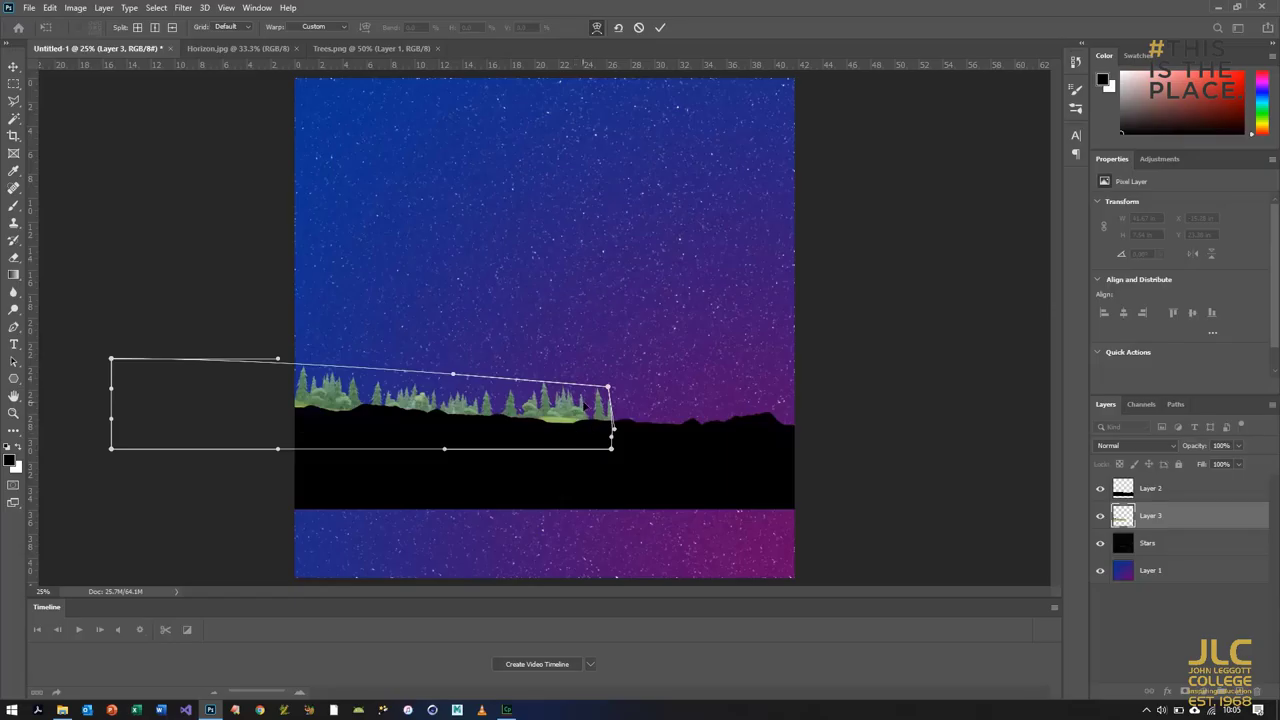
pyautogui.press('Return')
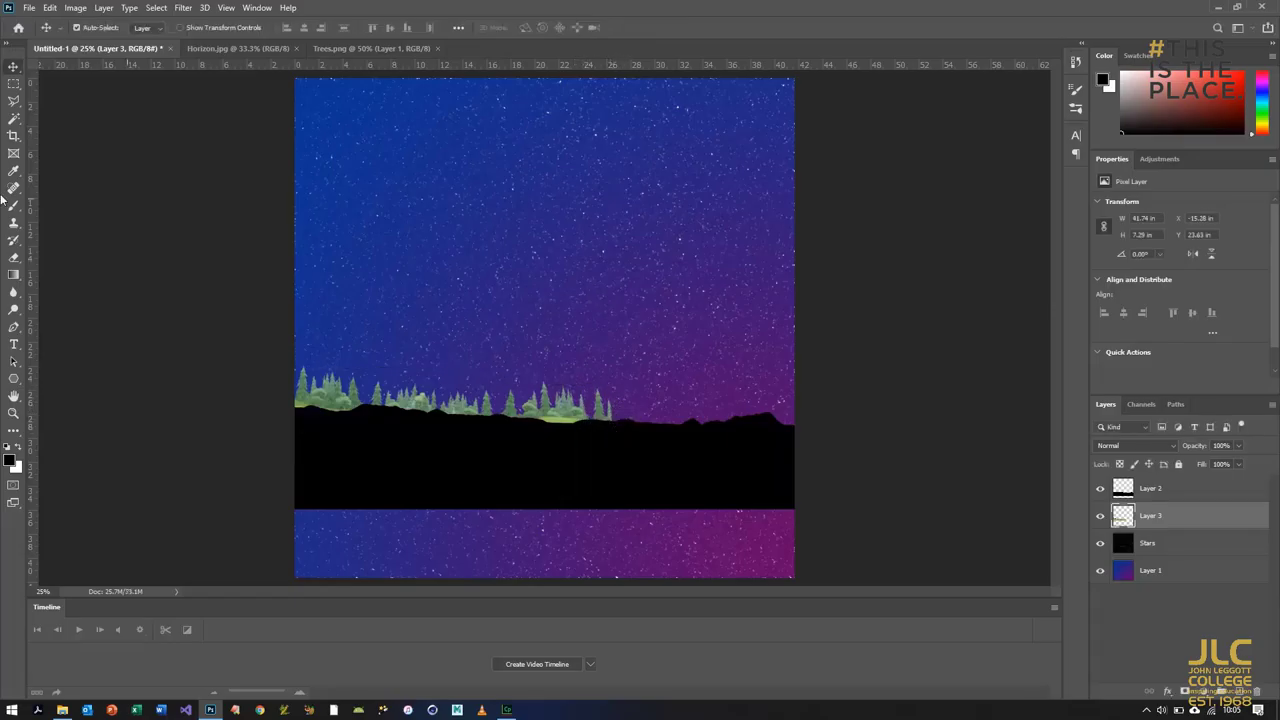
# Delete a thin strip of the trees using a rectangular selection.
pyautogui.click(14, 83)
pyautogui.moveTo(646, 345); pyautogui.dragTo(590, 460)
pyautogui.press('Delete')
pyautogui.hotkey('ctrl', 'd')
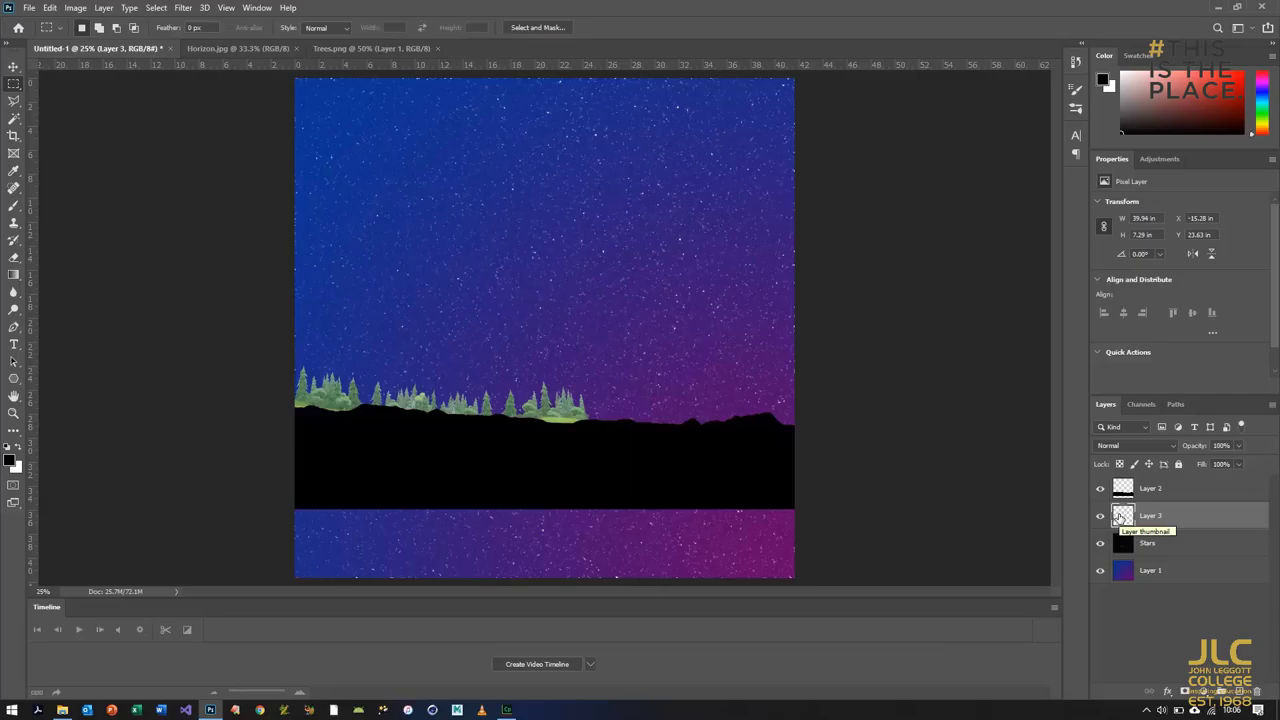
# Merge the trees into the land layer and check the result by toggling its visibility.
pyautogui.click(1187, 494)
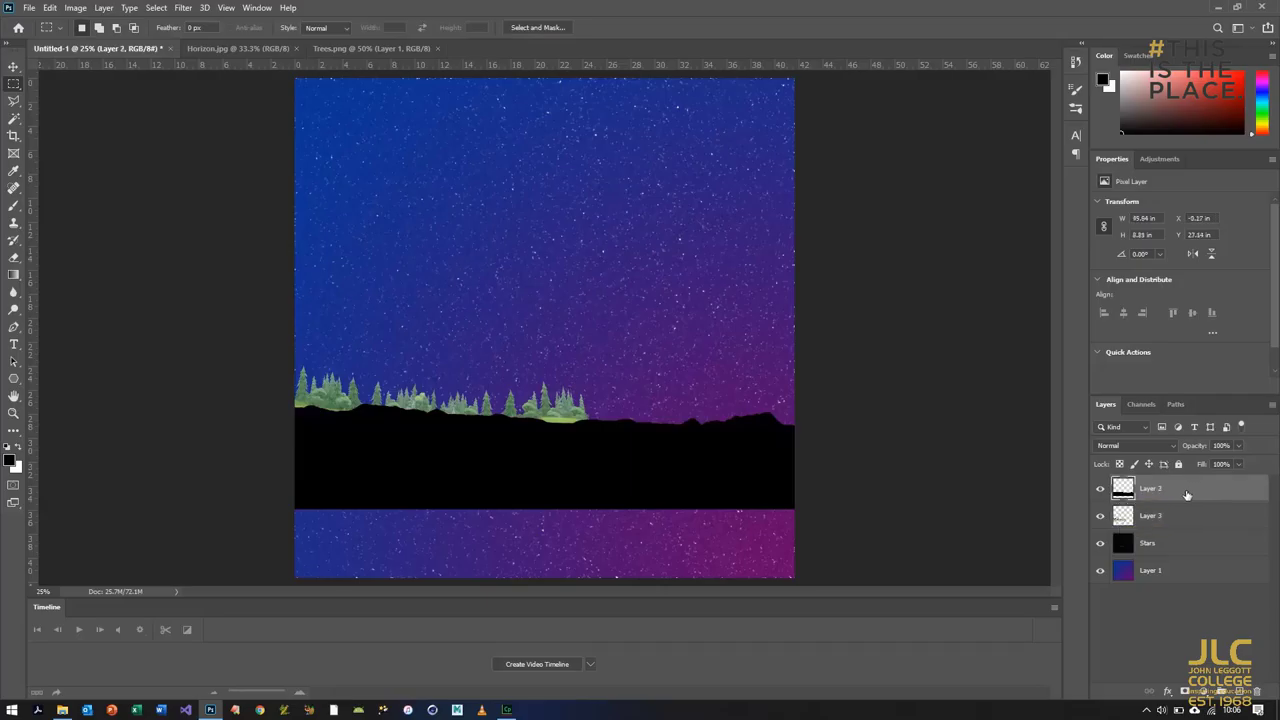
pyautogui.hotkey('ctrl', 'e')
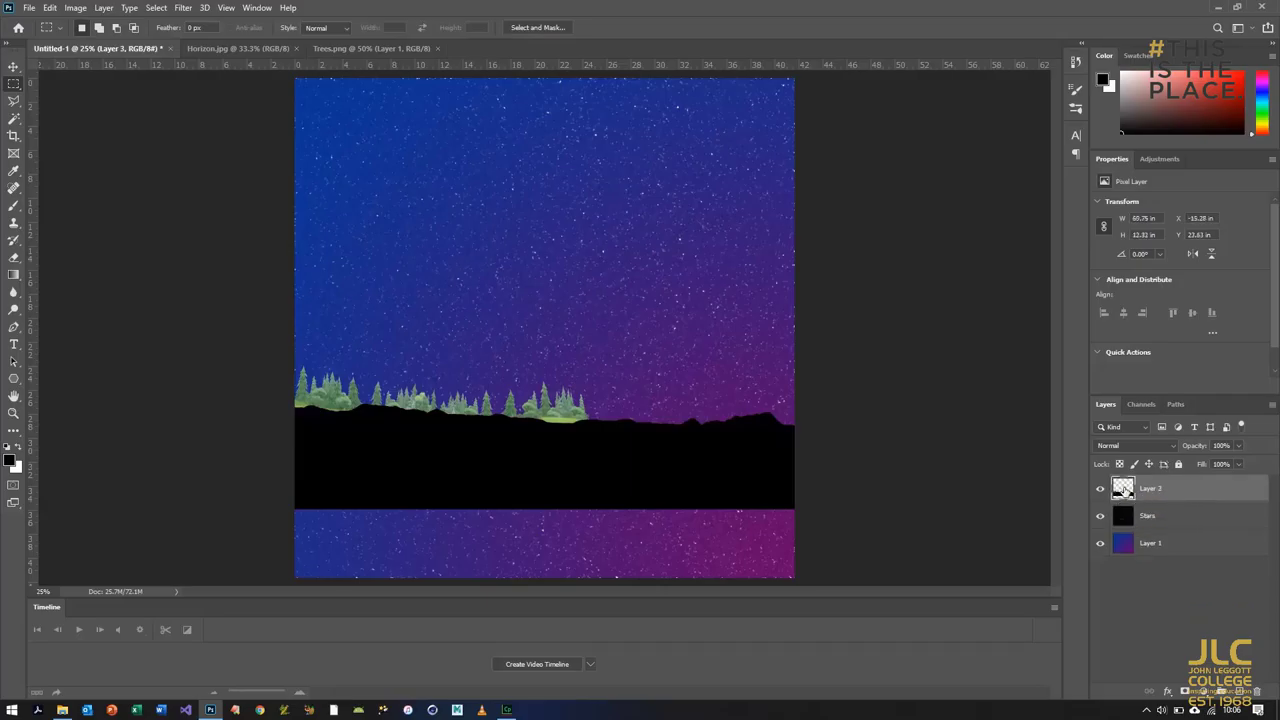
pyautogui.click(1100, 489)
pyautogui.click(1100, 489)
pyautogui.click(1100, 489)
pyautogui.click(1100, 489)
# Apply a black Color Overlay to Layer 3, rasterize the style, and add new Layer 4.
pyautogui.doubleClick(1128, 490)
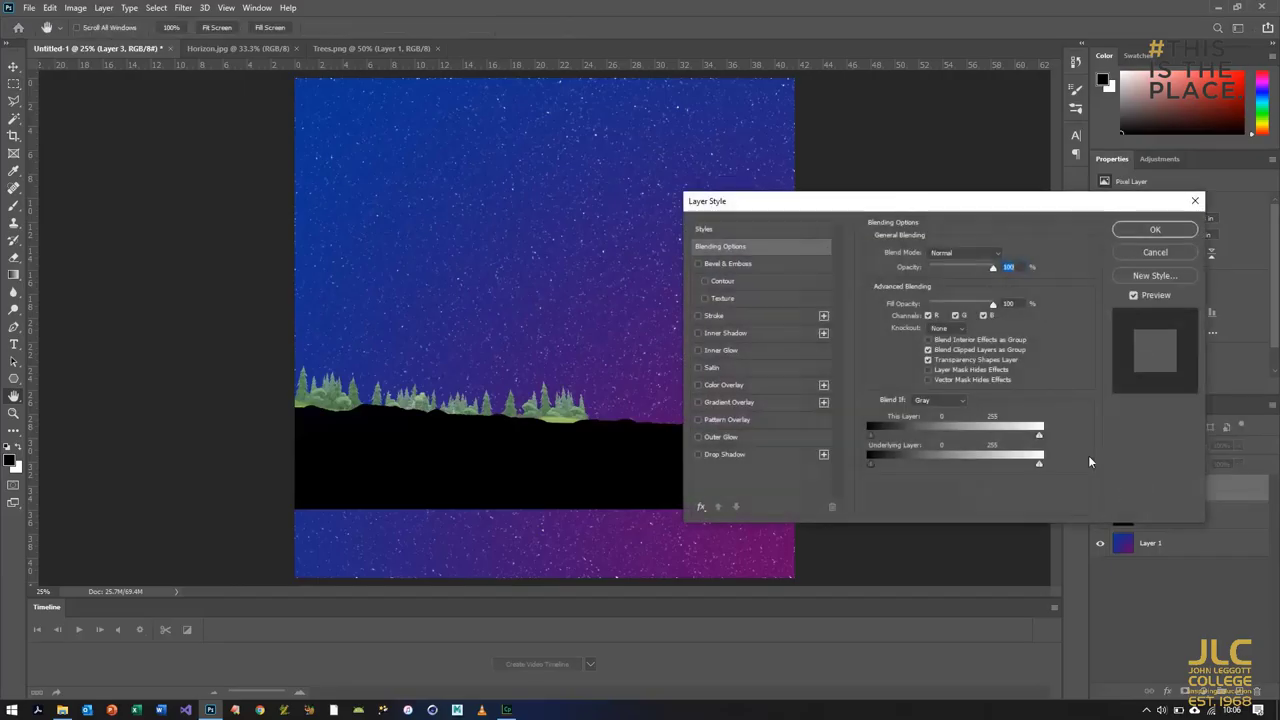
pyautogui.click(732, 386)
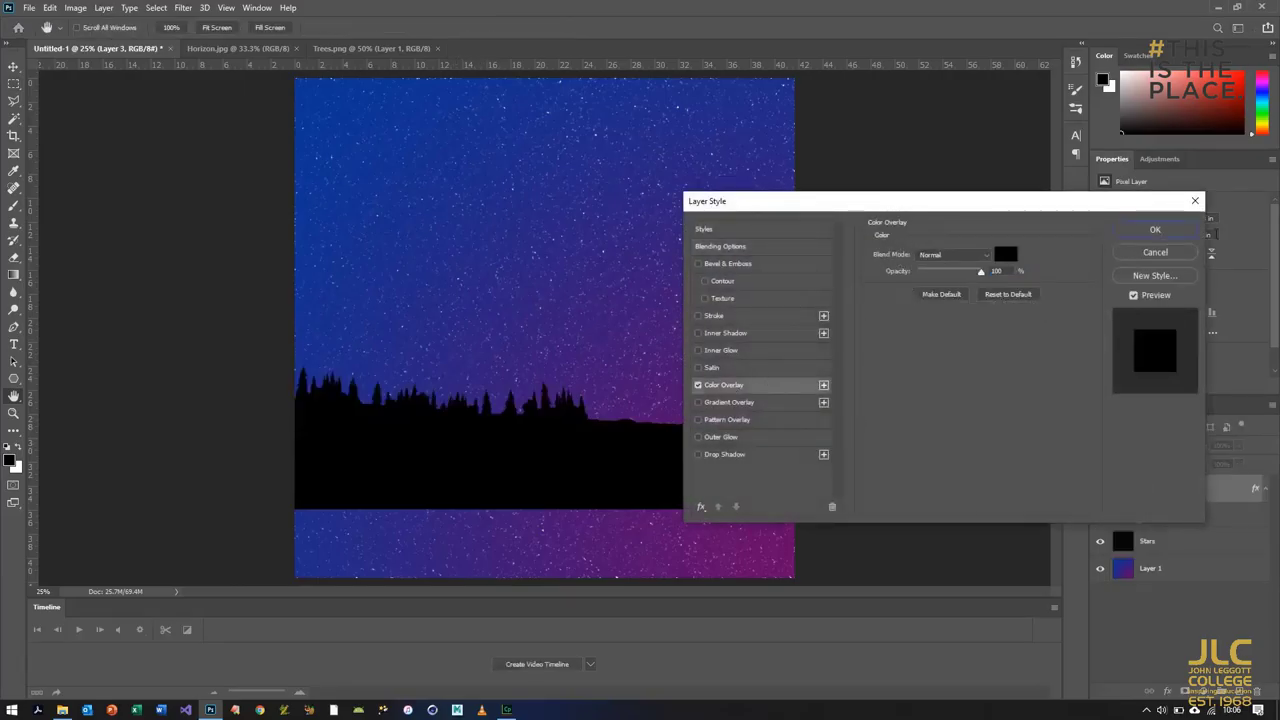
pyautogui.click(1150, 230)
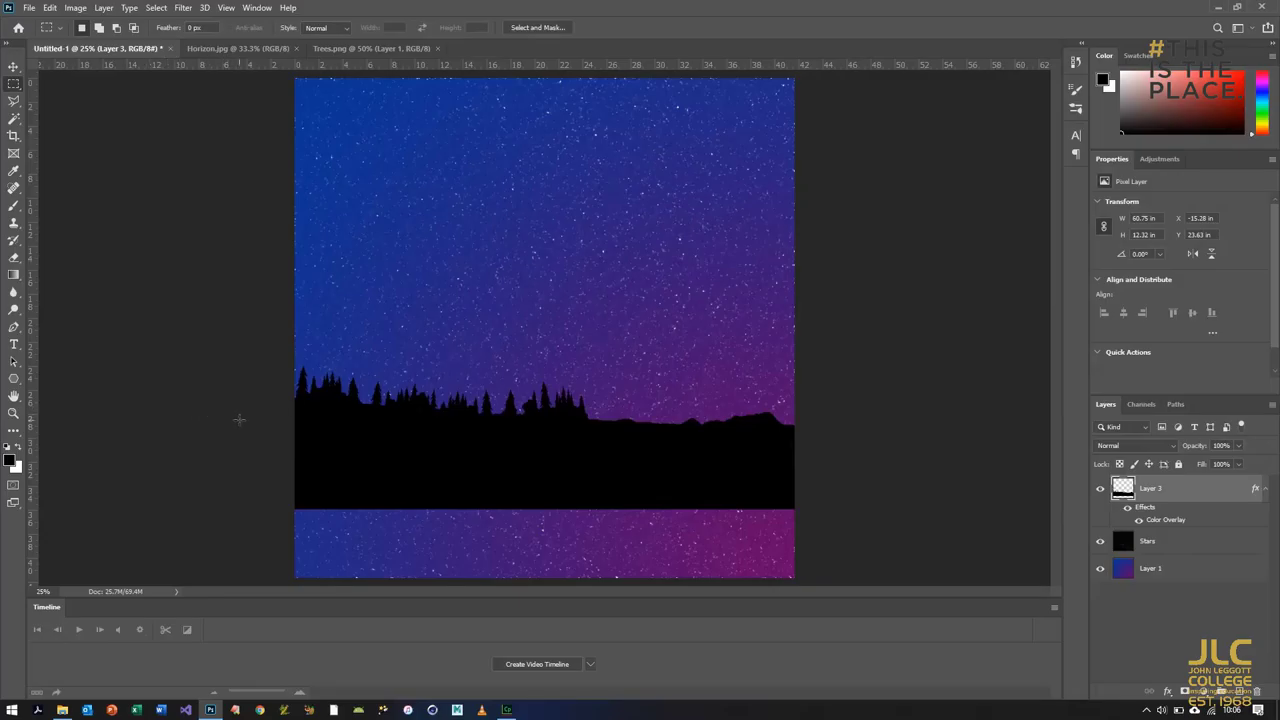
pyautogui.rightClick(1161, 492)
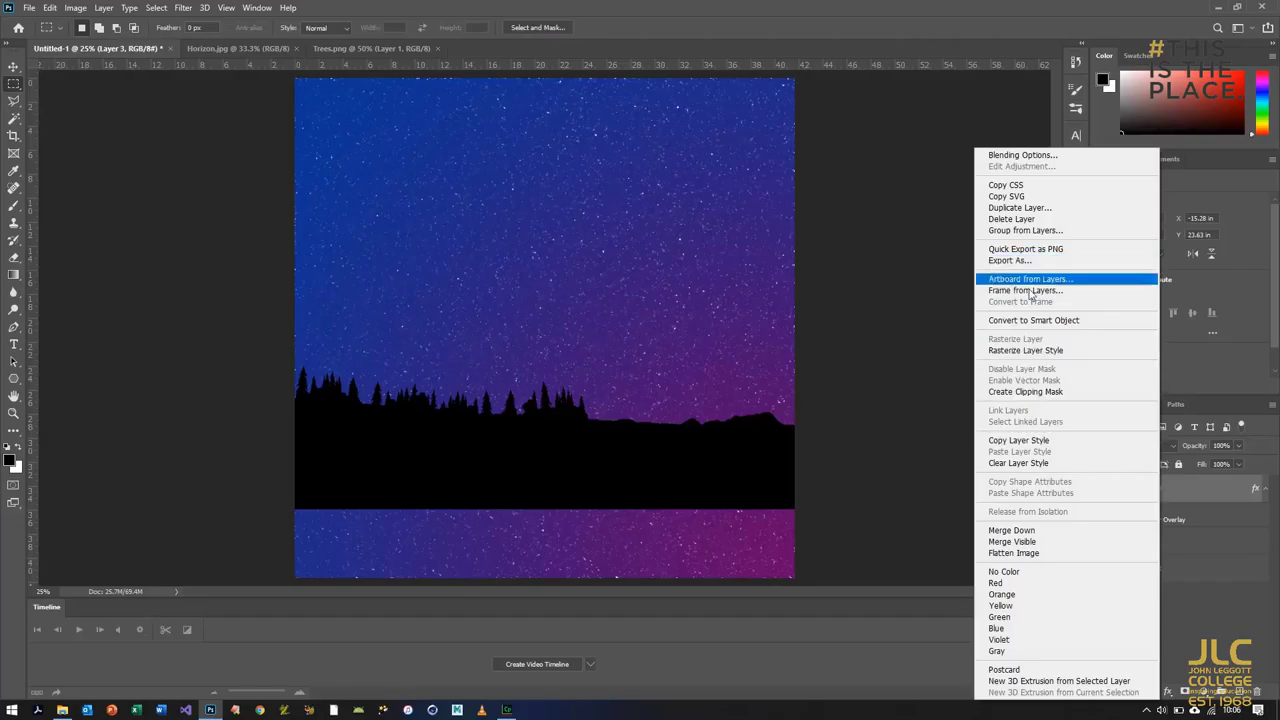
pyautogui.click(1034, 352)
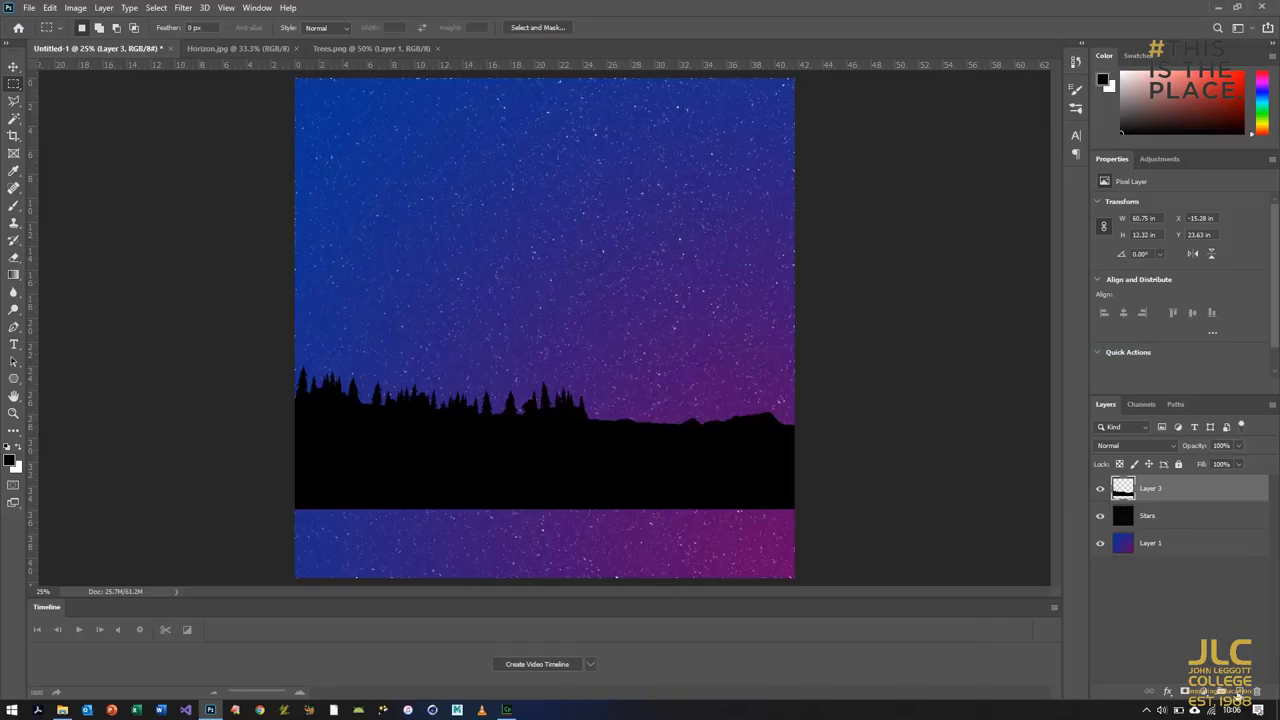
pyautogui.click(1240, 692)
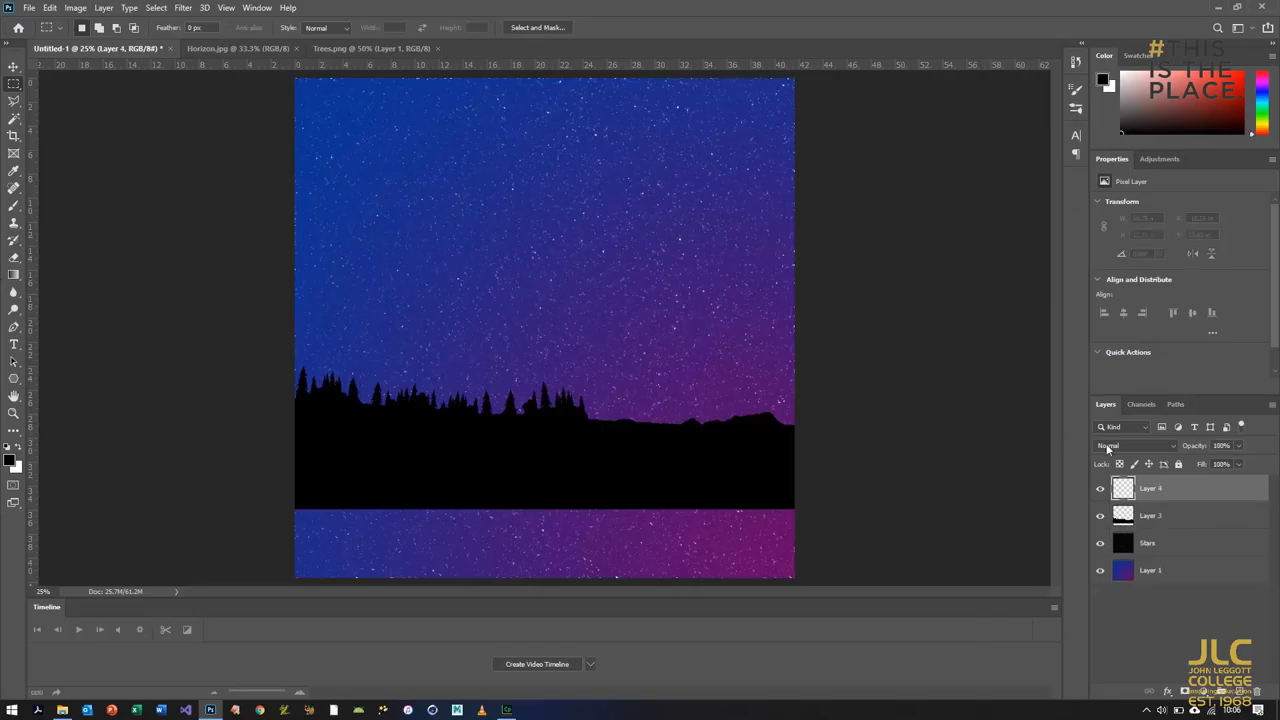
# Draw a circular selection about 33.33 in across over the canvas centre with the Elliptical Marquee.
pyautogui.rightClick(13, 86)
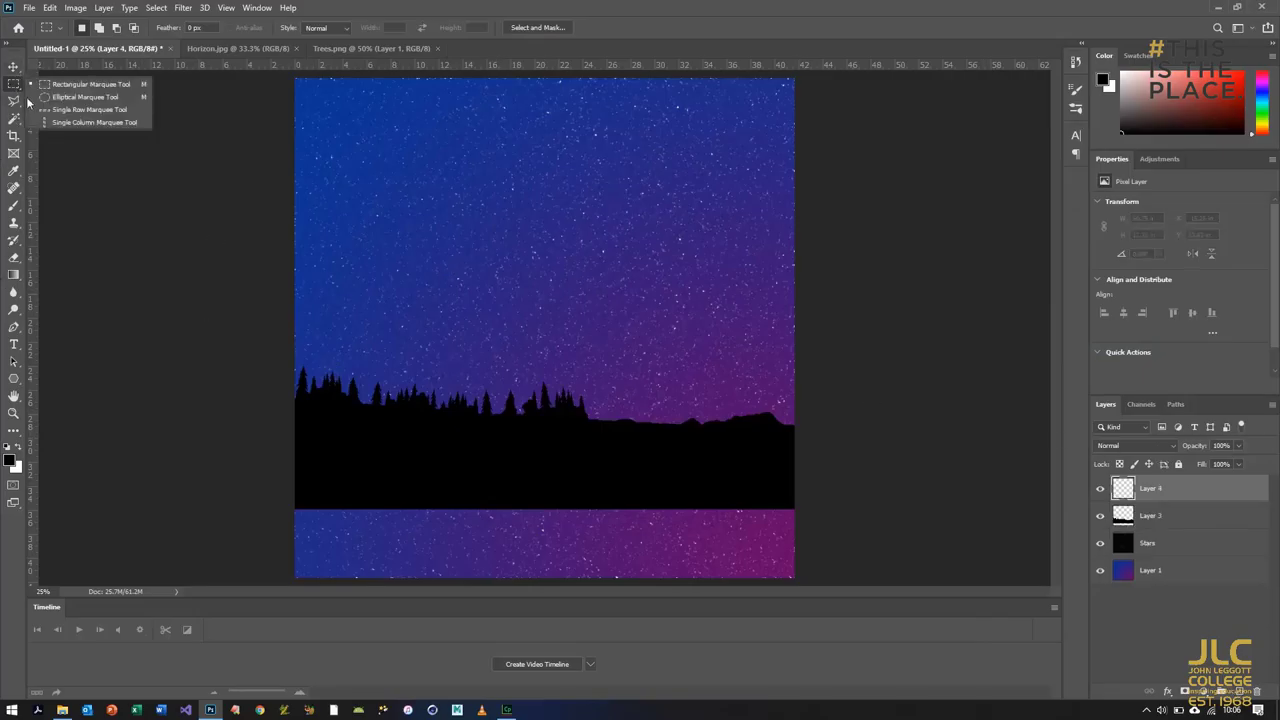
pyautogui.click(110, 99)
pyautogui.moveTo(364, 121); pyautogui.dragTo(472, 306)
pyautogui.moveTo(497, 333); pyautogui.dragTo(752, 522)
pyautogui.moveTo(623, 389); pyautogui.dragTo(603, 377)
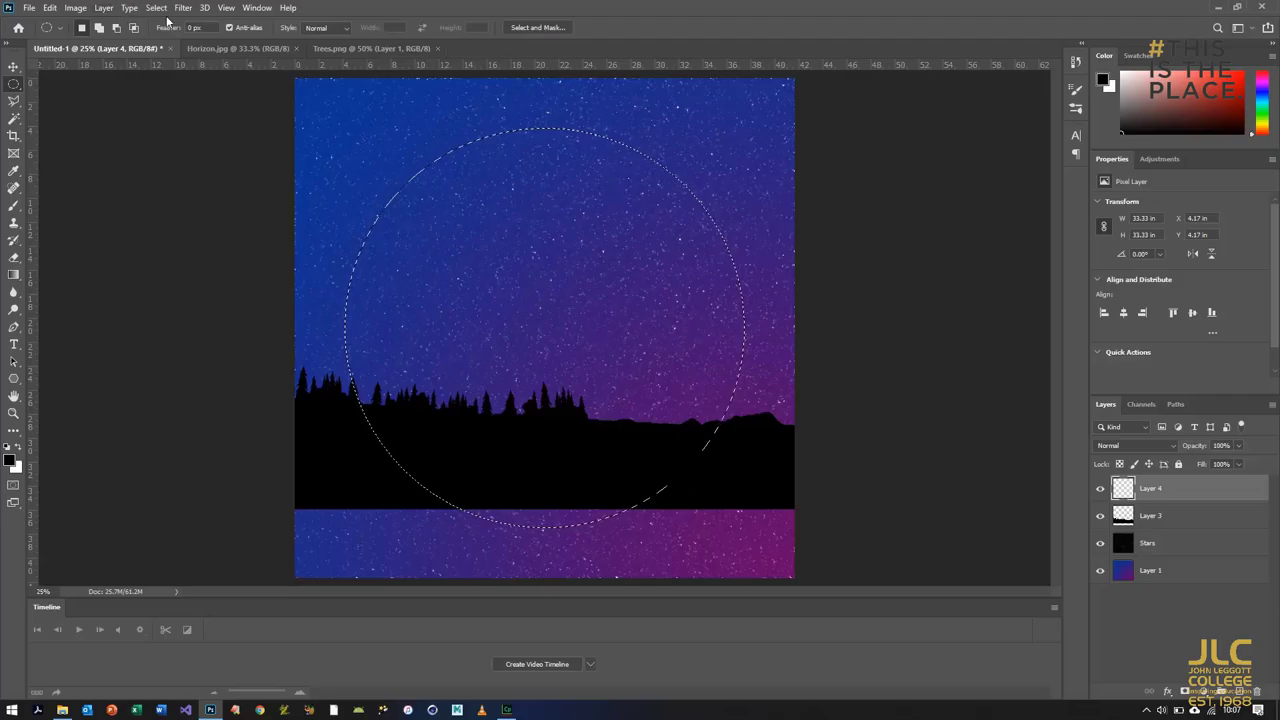
pyautogui.click(183, 9)
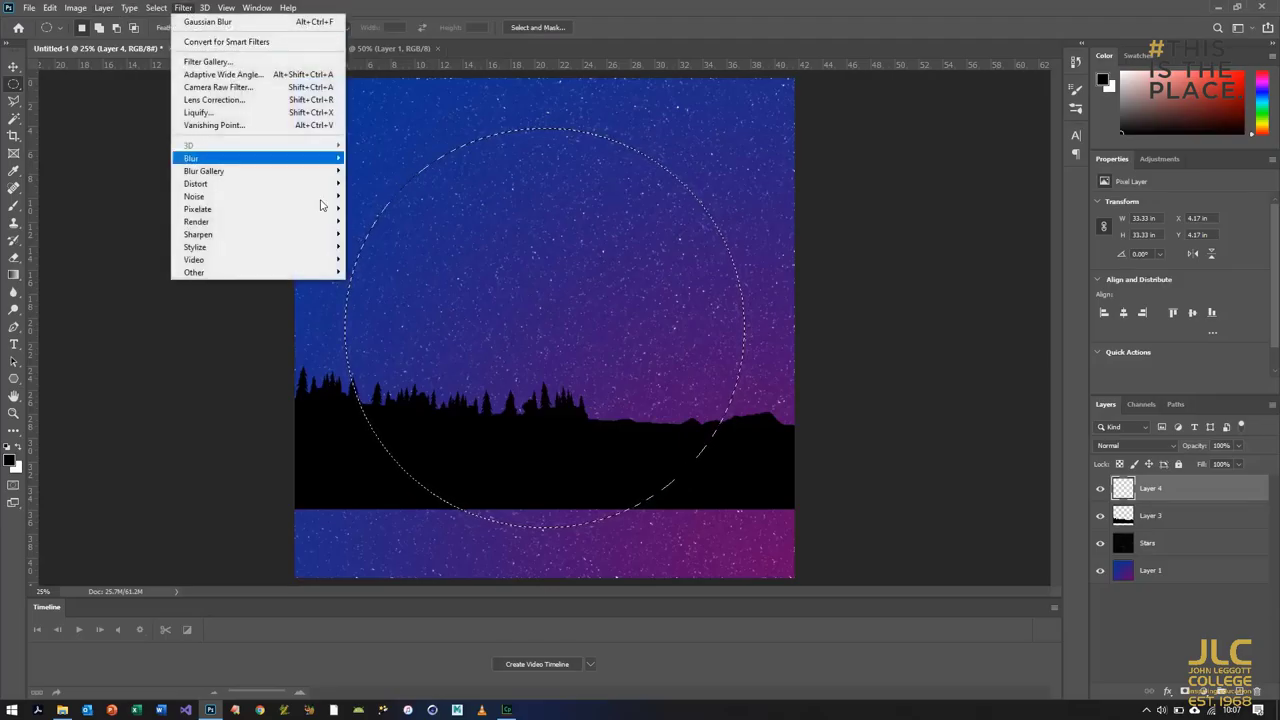
# Render Clouds in the circle, then apply Difference Clouds three times for a marbled texture.
pyautogui.moveTo(325, 221)
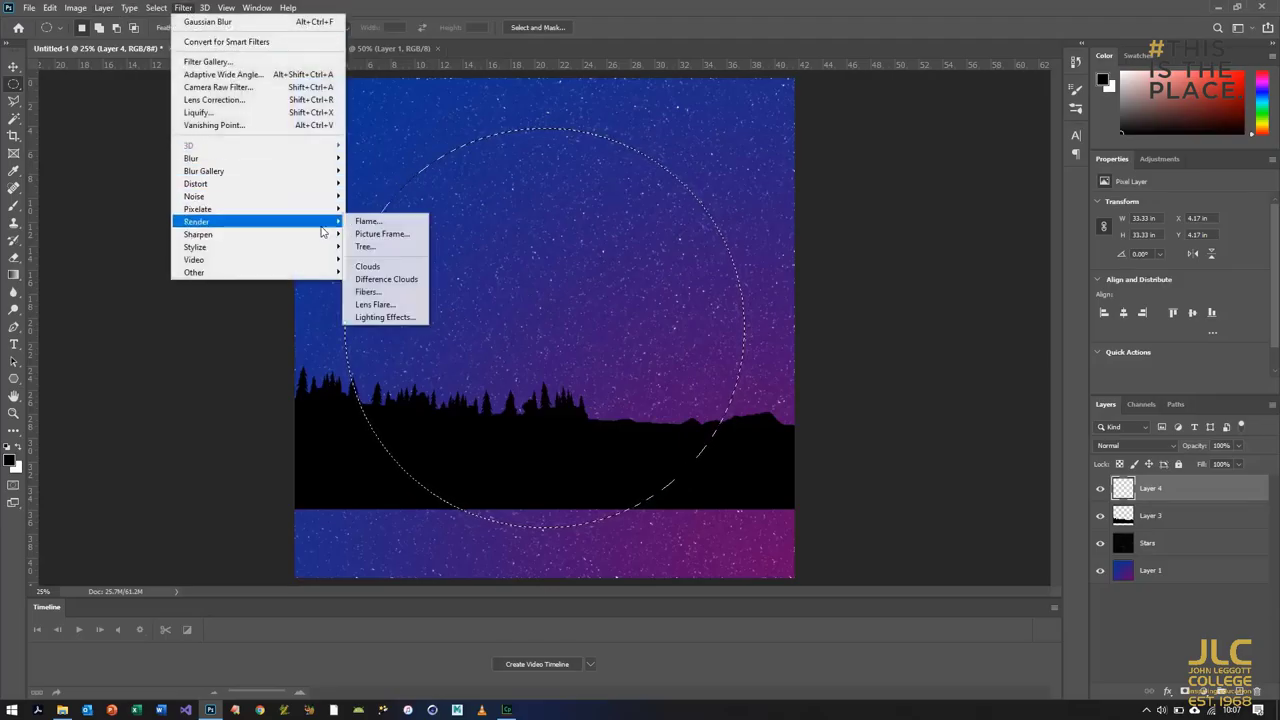
pyautogui.click(401, 268)
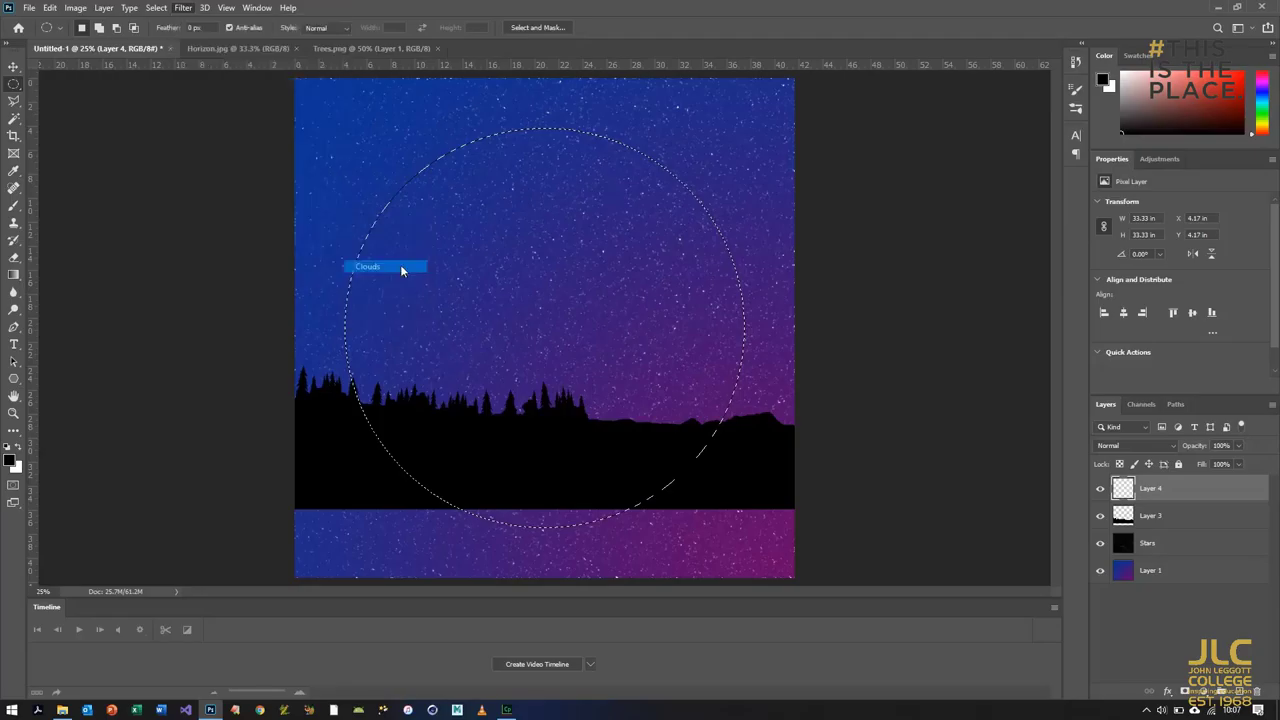
pyautogui.click(182, 8)
pyautogui.moveTo(270, 226)
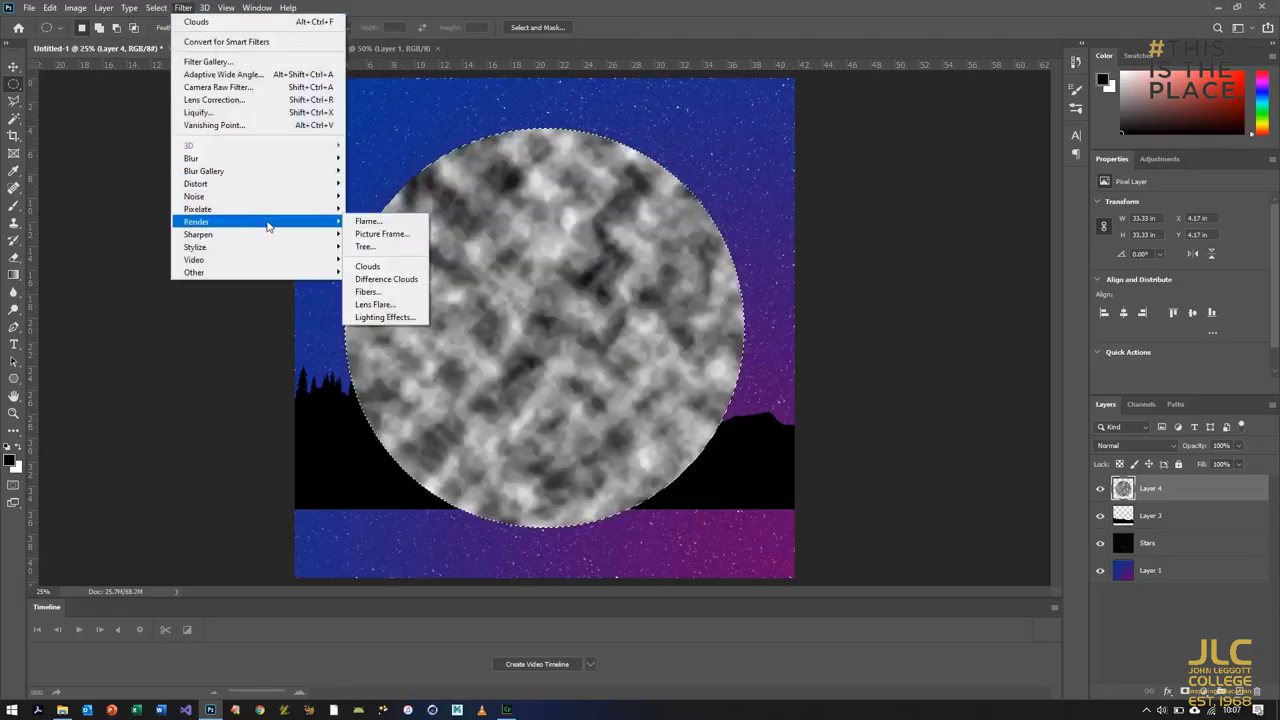
pyautogui.click(406, 278)
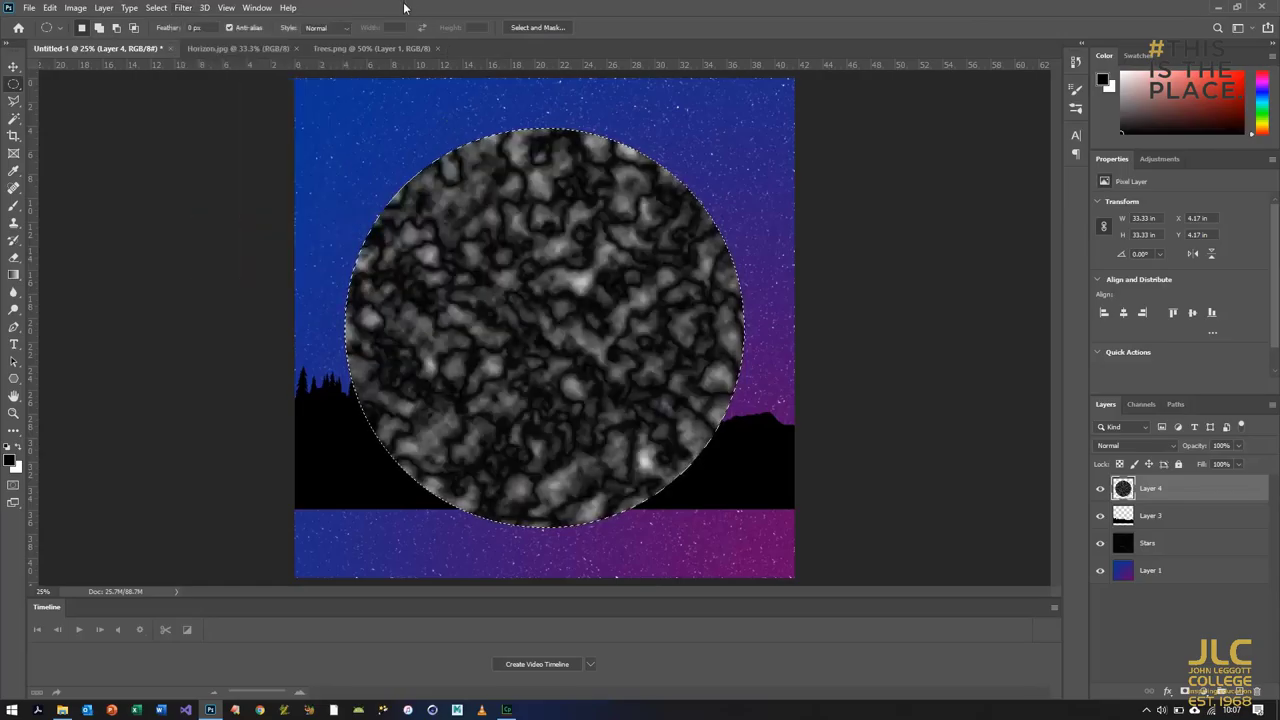
pyautogui.click(185, 8)
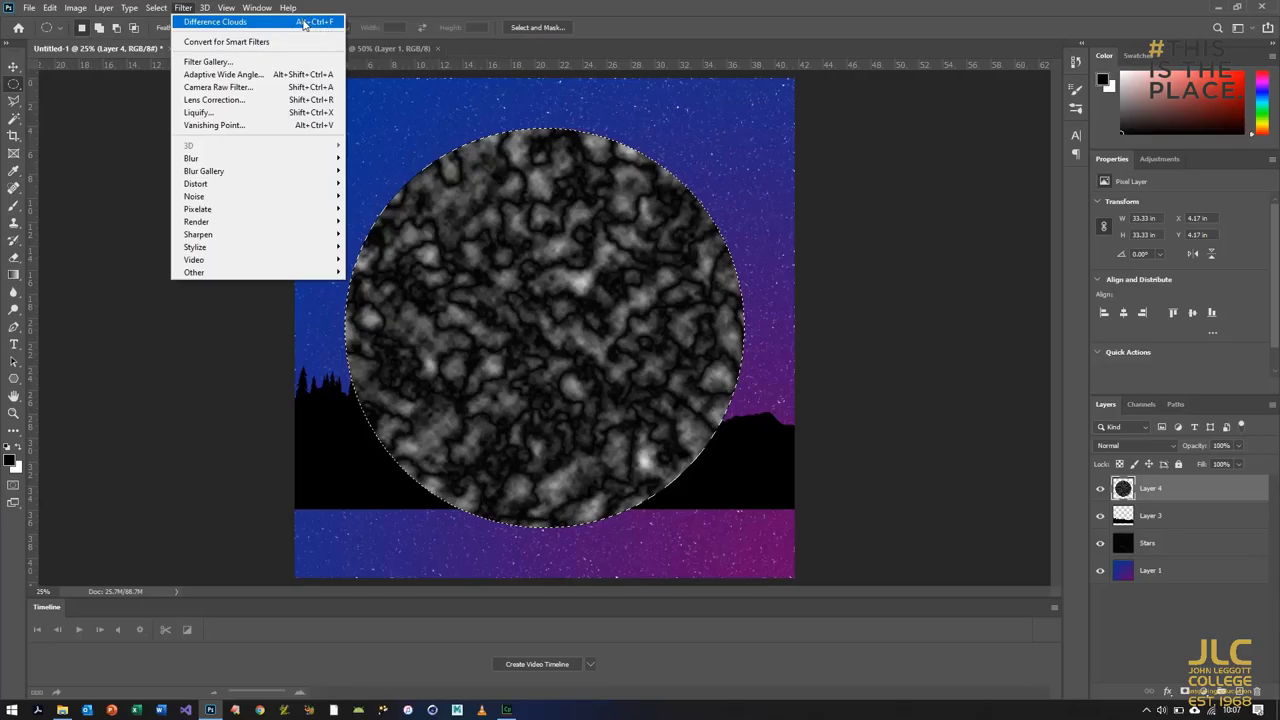
pyautogui.click(183, 9)
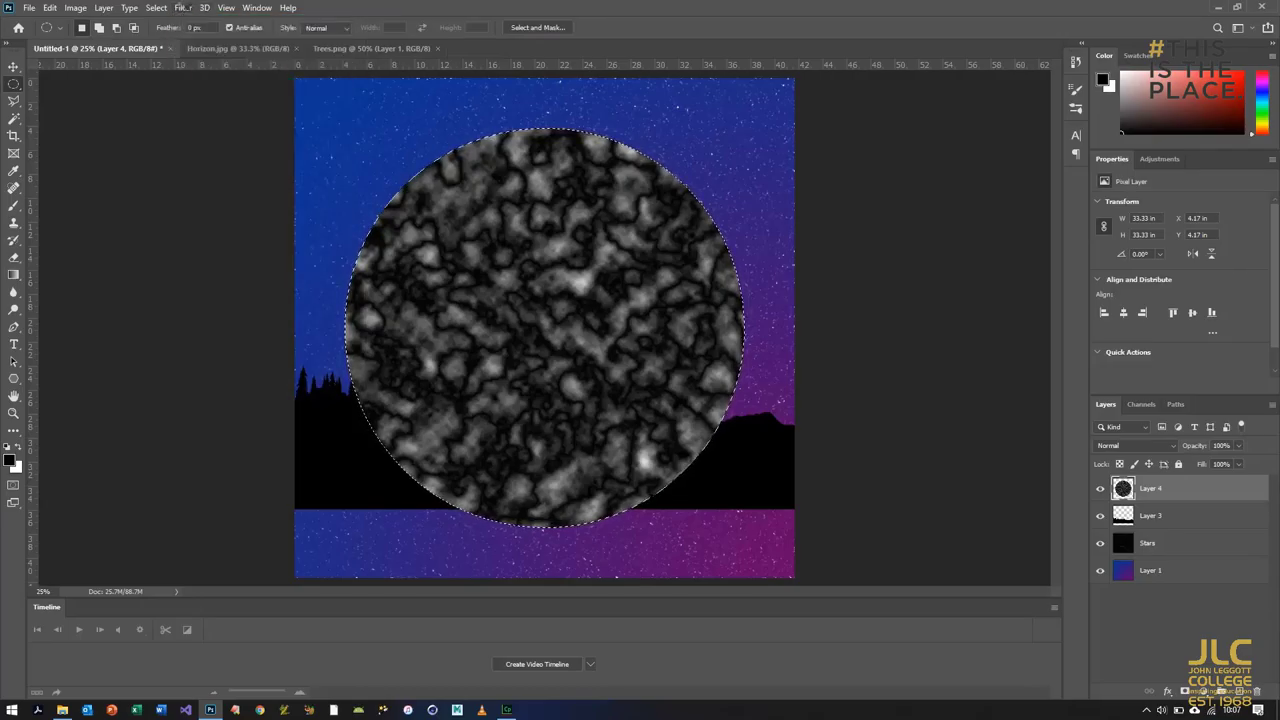
pyautogui.hotkey('ctrl', 'alt', 'f')
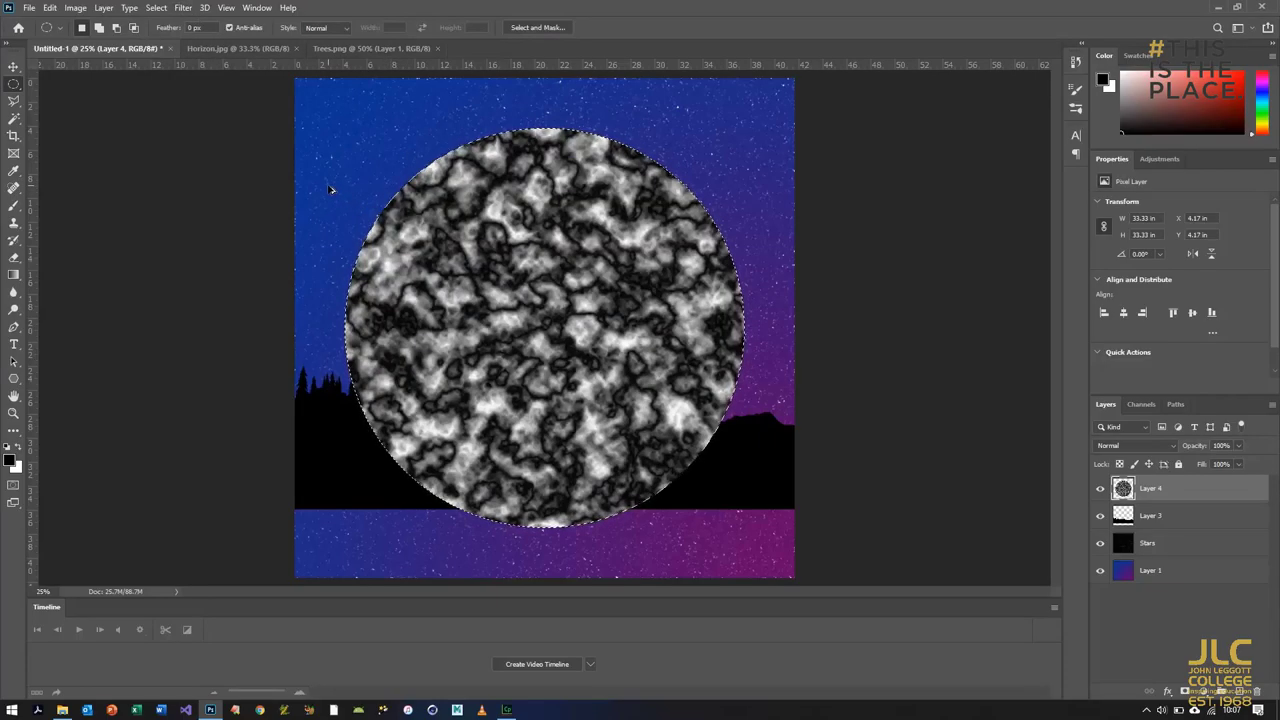
pyautogui.hotkey('ctrl', 'alt', 'f')
pyautogui.hotkey('ctrl', 'alt', 'f')
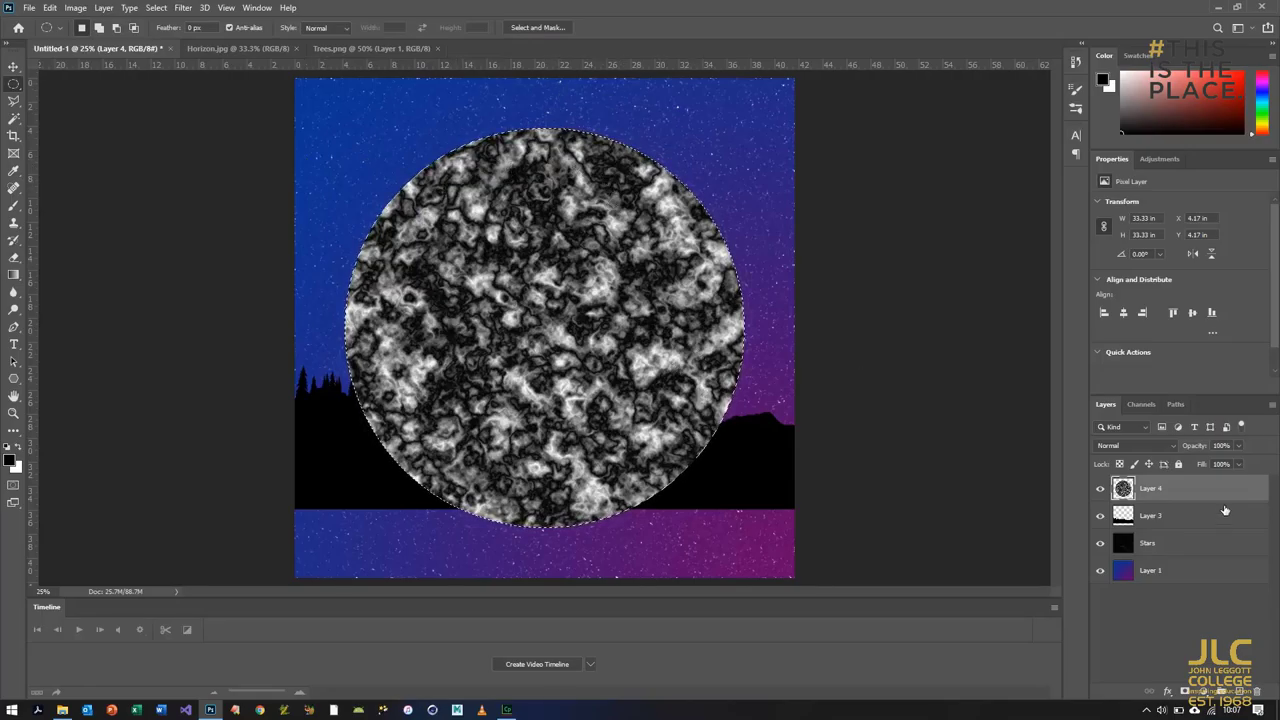
pyautogui.click(14, 273)
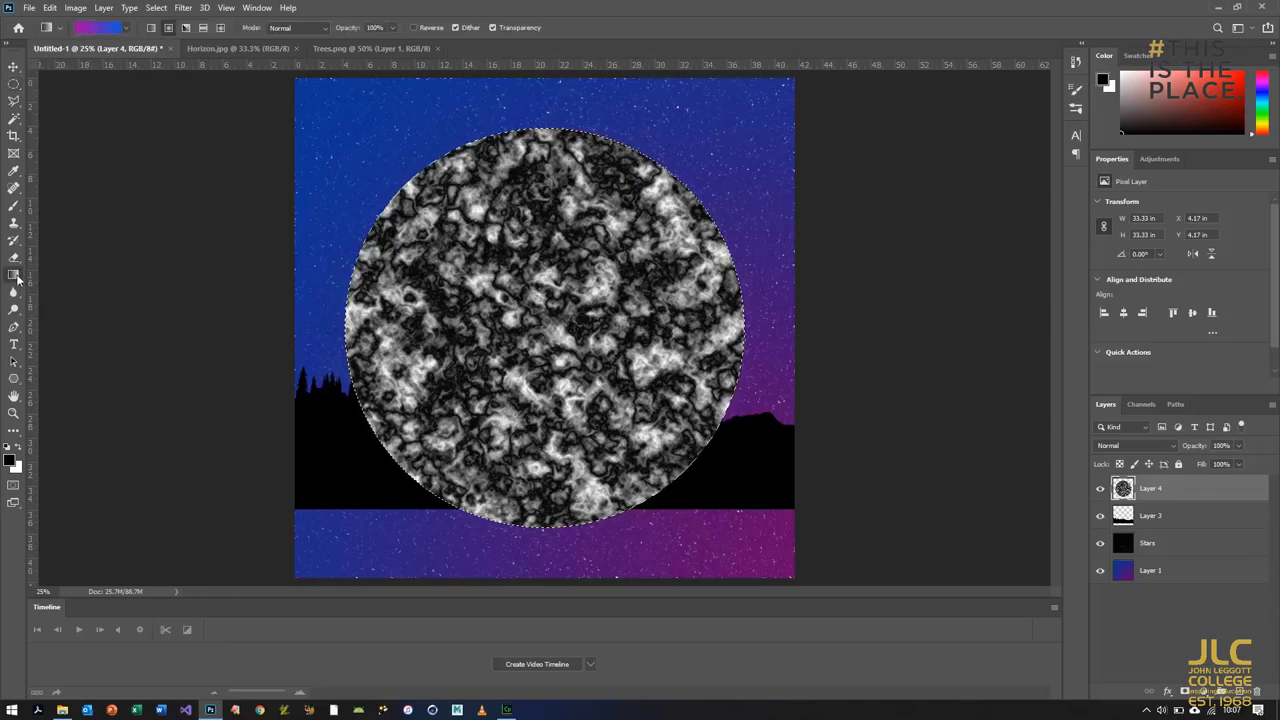
# Set the gradient's left stop to a bright, slightly yellowish green.
pyautogui.click(105, 26)
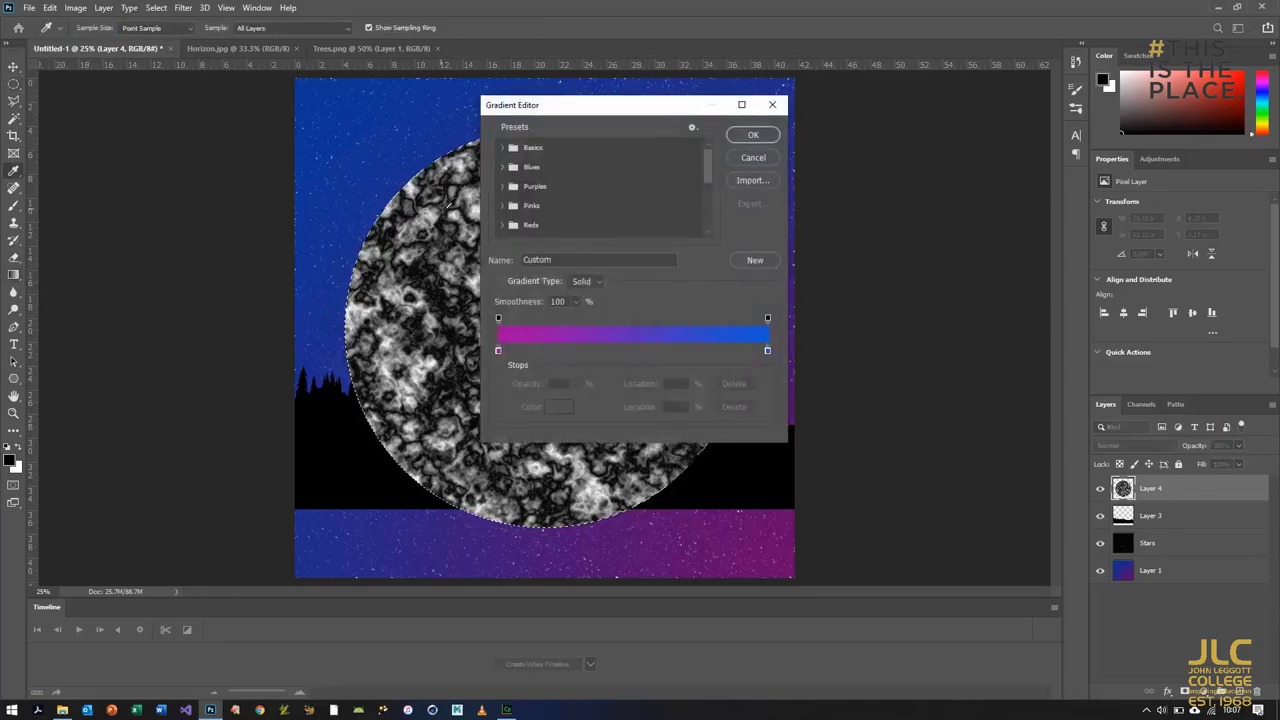
pyautogui.doubleClick(497, 350)
pyautogui.moveTo(985, 347); pyautogui.dragTo(985, 381)
pyautogui.moveTo(965, 300); pyautogui.dragTo(972, 309)
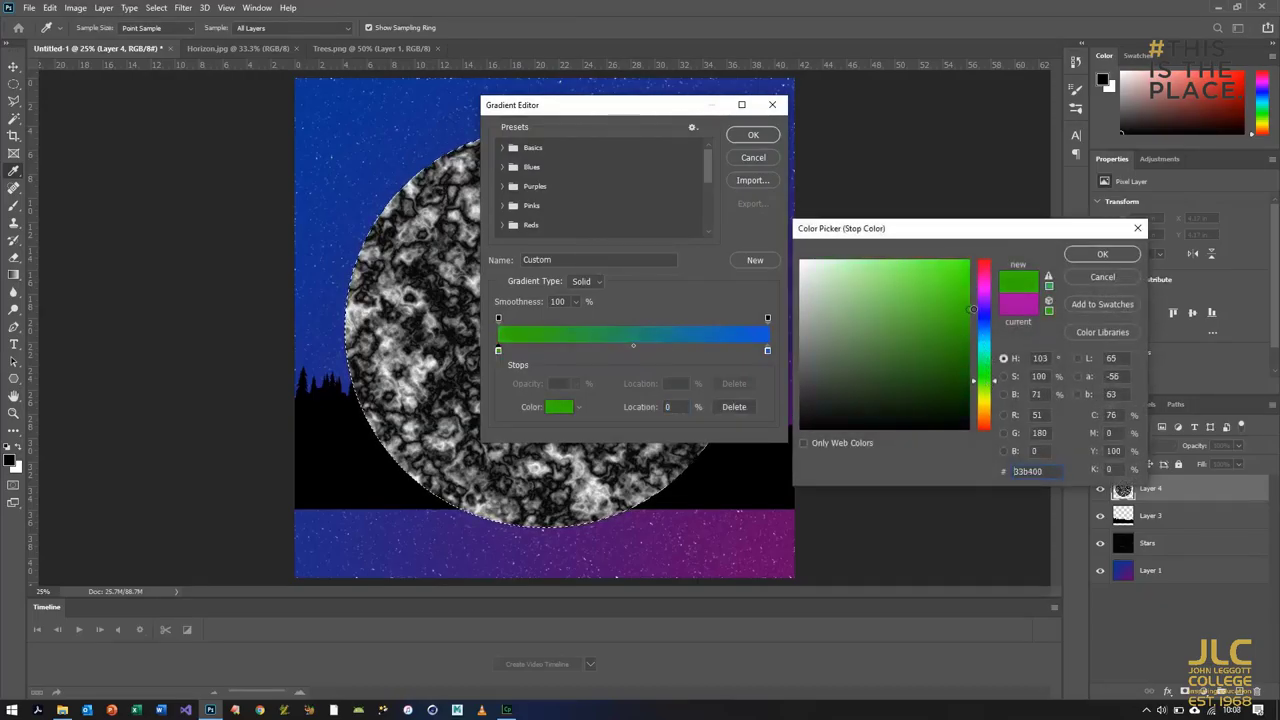
pyautogui.moveTo(983, 382); pyautogui.dragTo(981, 387)
pyautogui.click(967, 310)
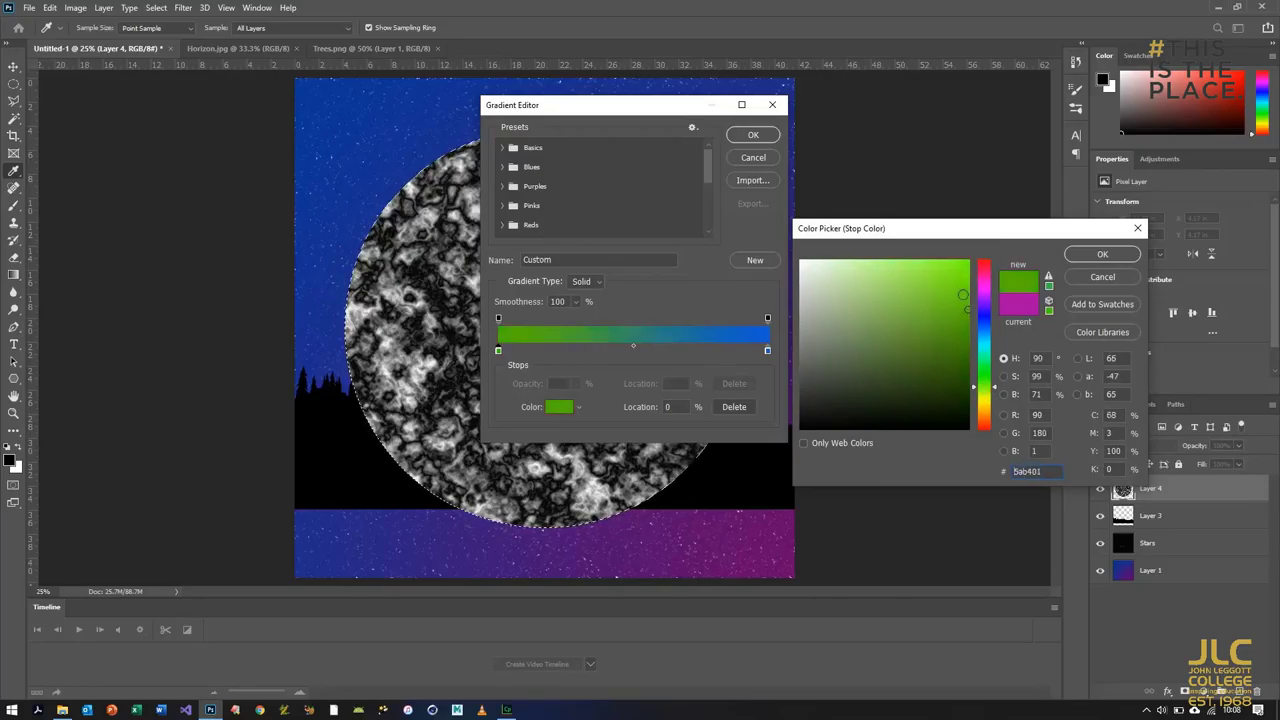
pyautogui.click(1117, 258)
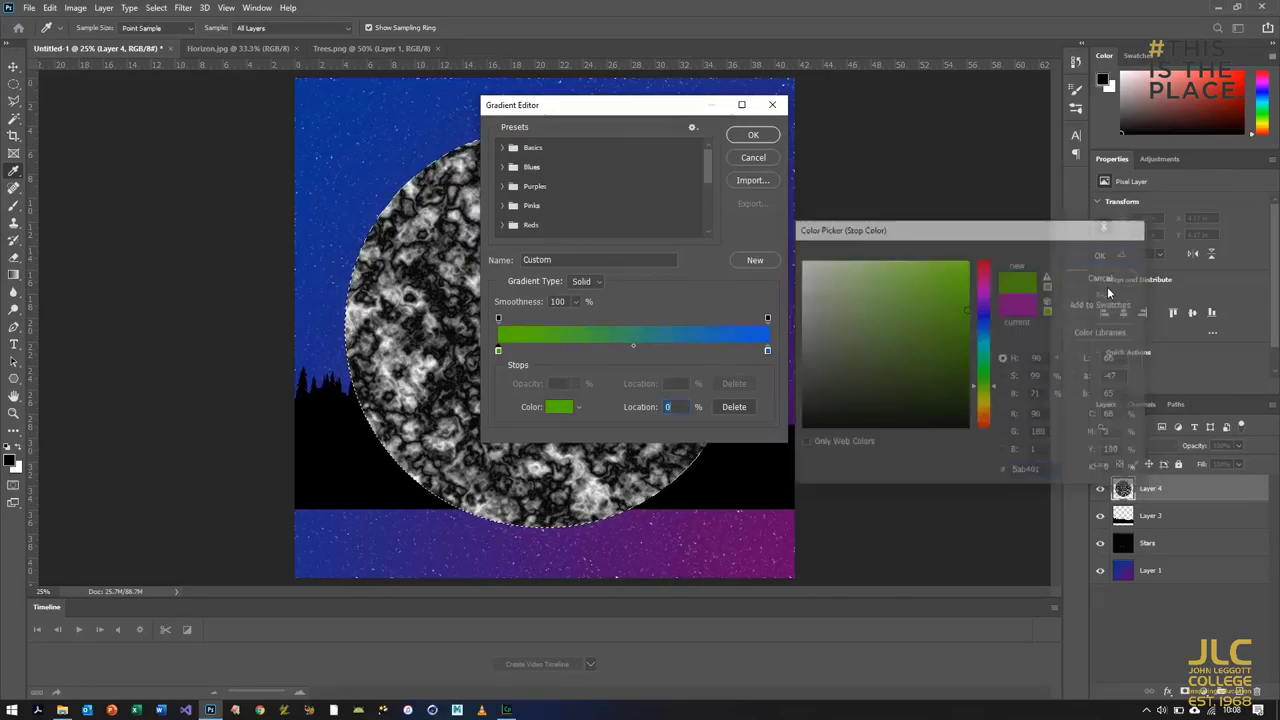
# Set the right stop to dark blue #184795 and confirm the gradient.
pyautogui.doubleClick(766, 349)
pyautogui.moveTo(946, 340); pyautogui.dragTo(942, 333)
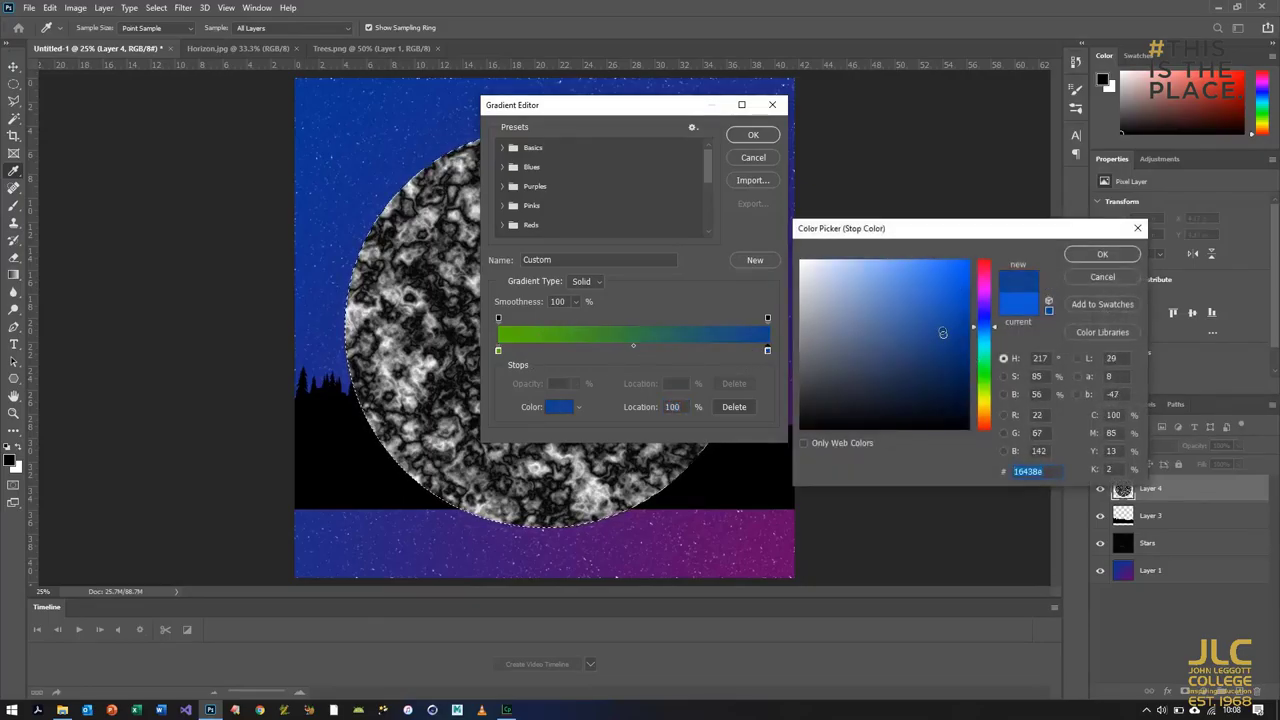
pyautogui.click(1103, 256)
pyautogui.click(752, 136)
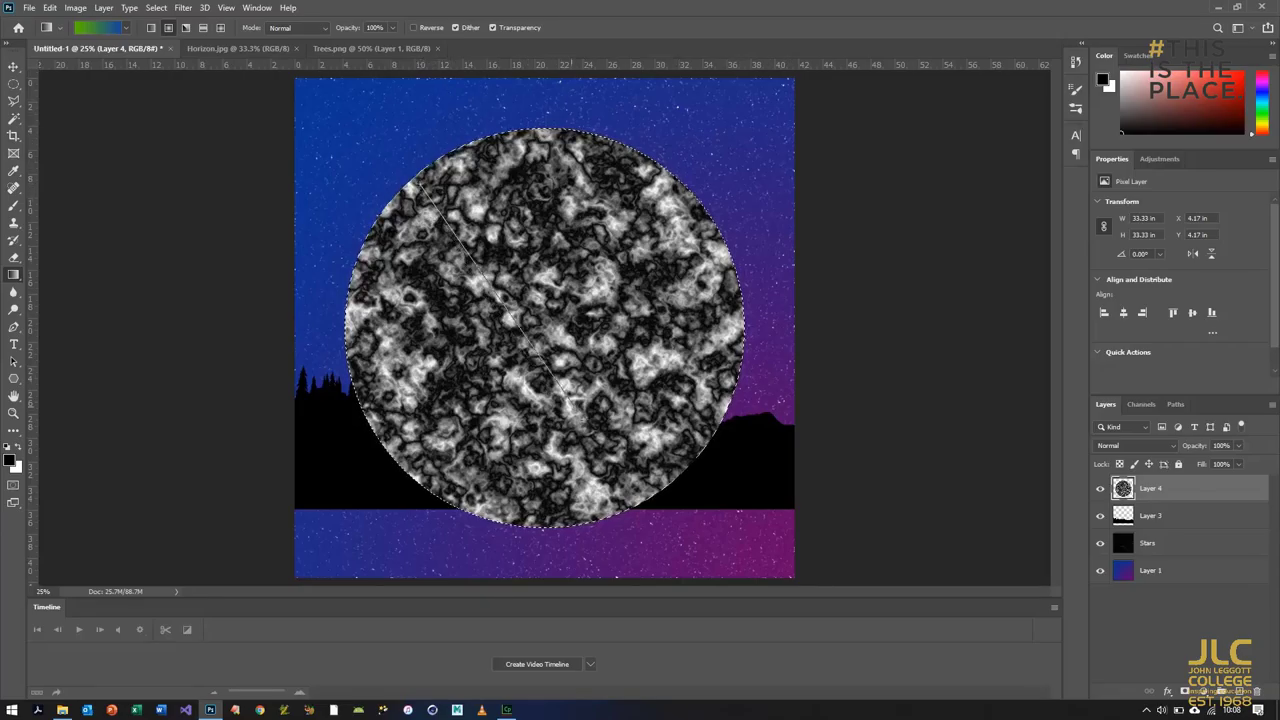
# Drag the green-to-blue gradient across the circle and set its blend mode to Overlay.
pyautogui.moveTo(420, 185); pyautogui.dragTo(636, 480)
pyautogui.click(296, 29)
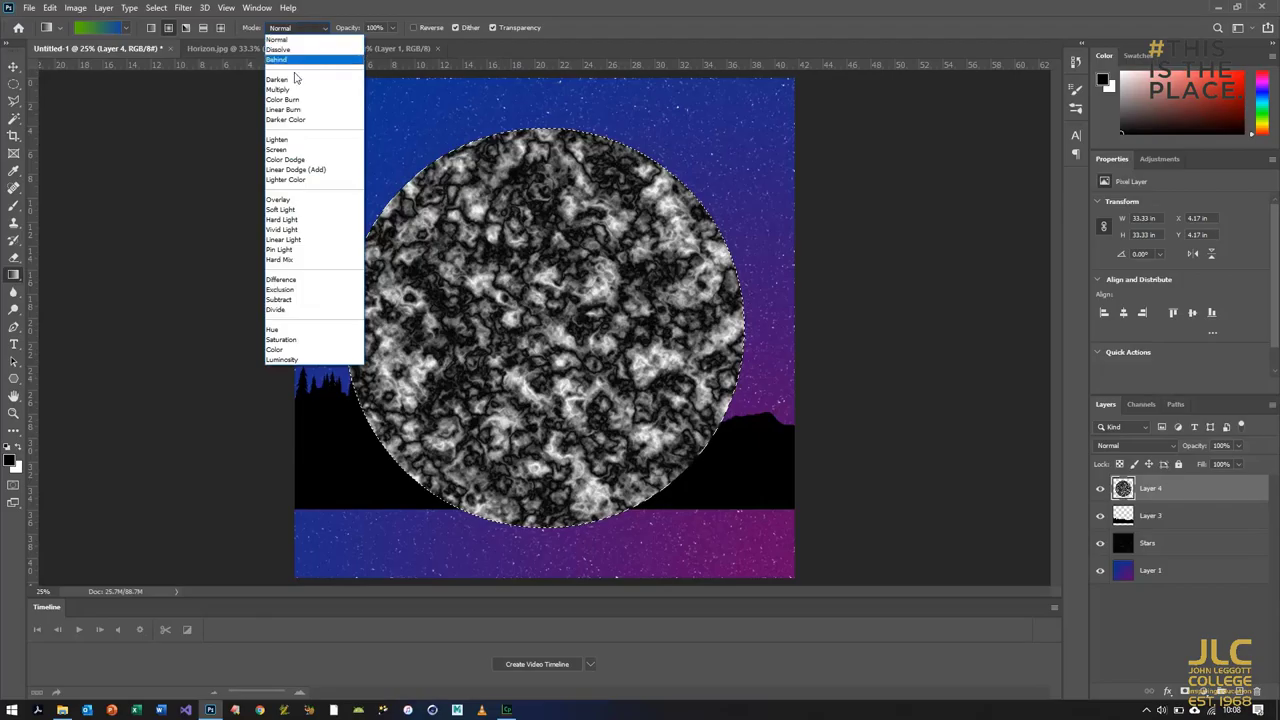
pyautogui.click(280, 200)
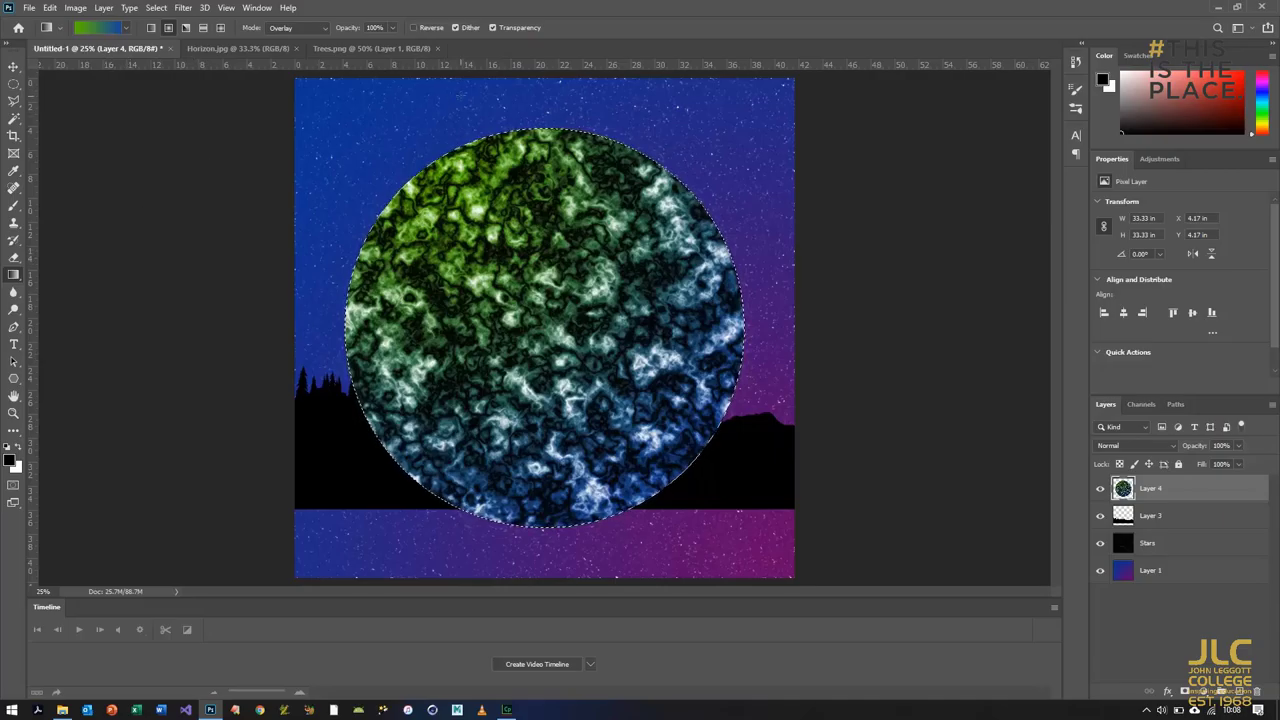
pyautogui.click(182, 8)
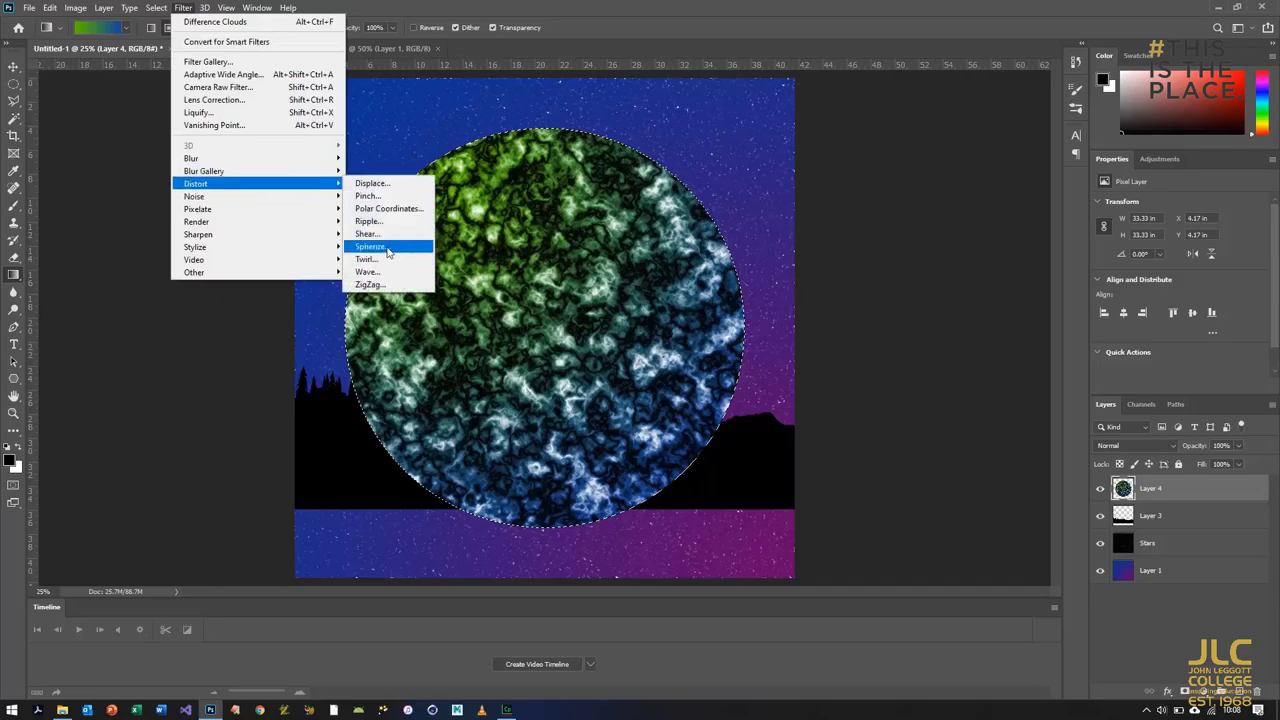
# Spherize the circle at 100% three times, deselect, and move Layer 4 below Layer 3.
pyautogui.click(370, 246)
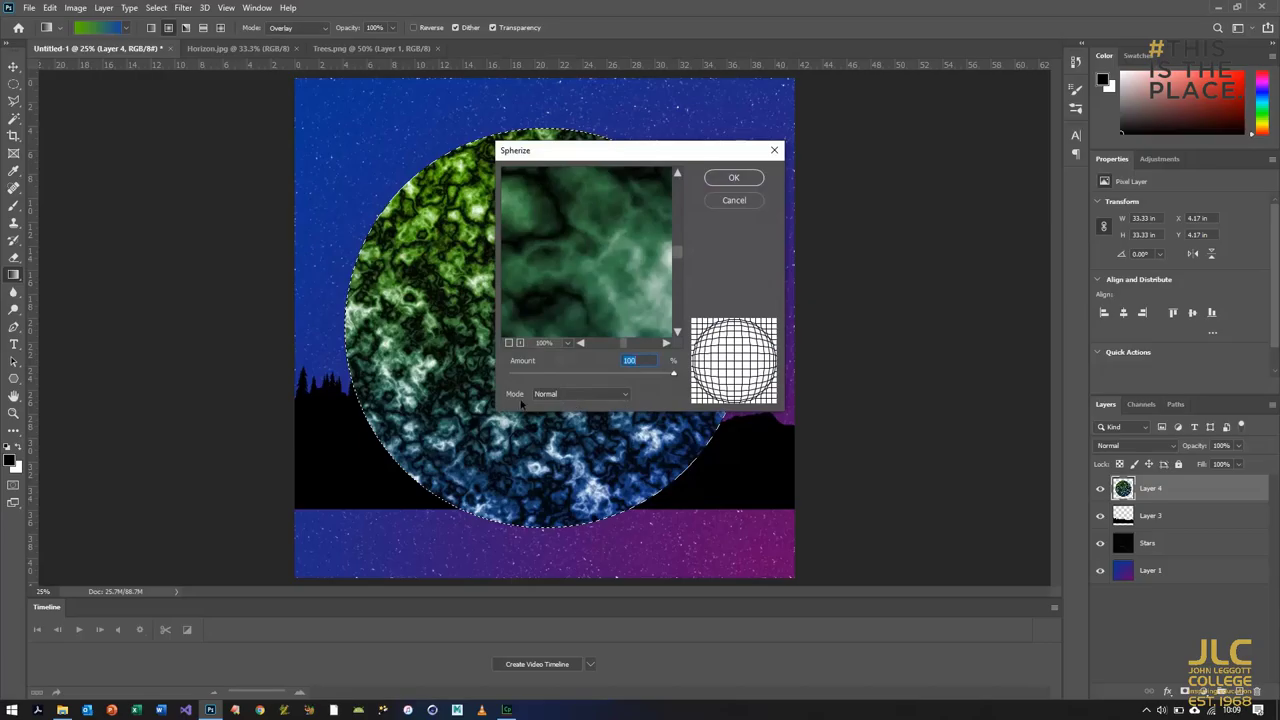
pyautogui.click(730, 179)
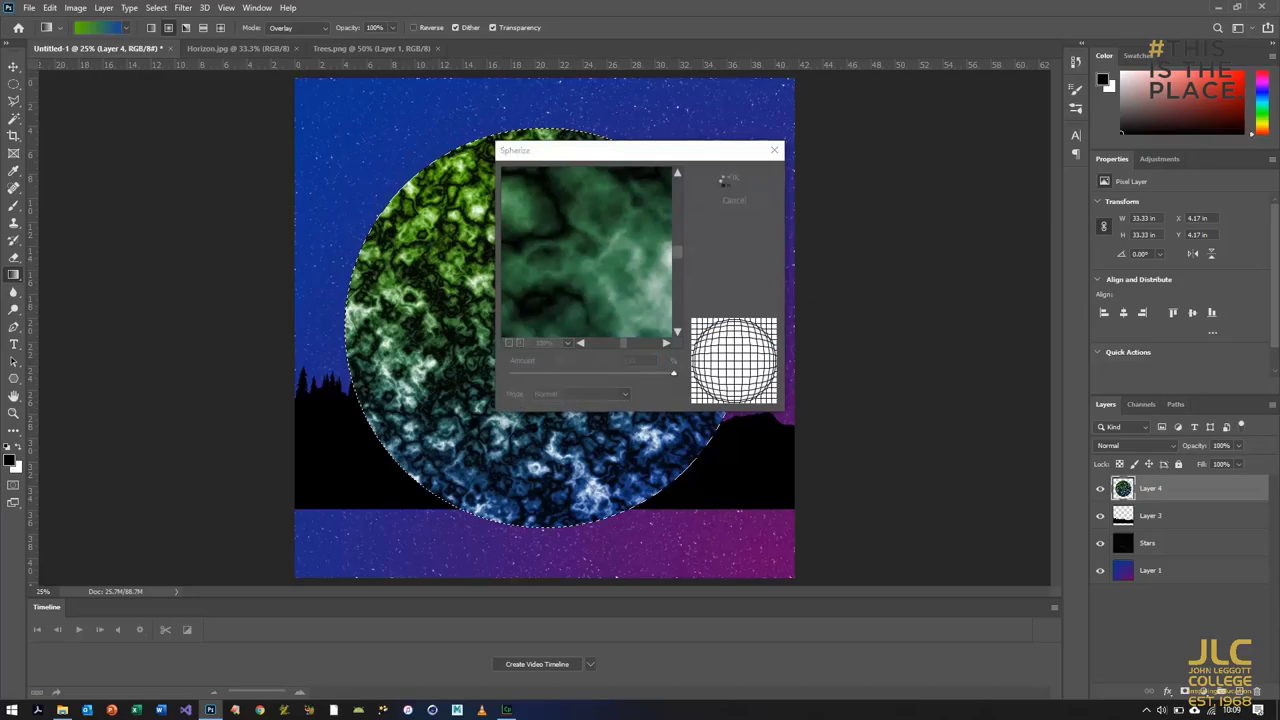
pyautogui.click(183, 7)
pyautogui.click(198, 20)
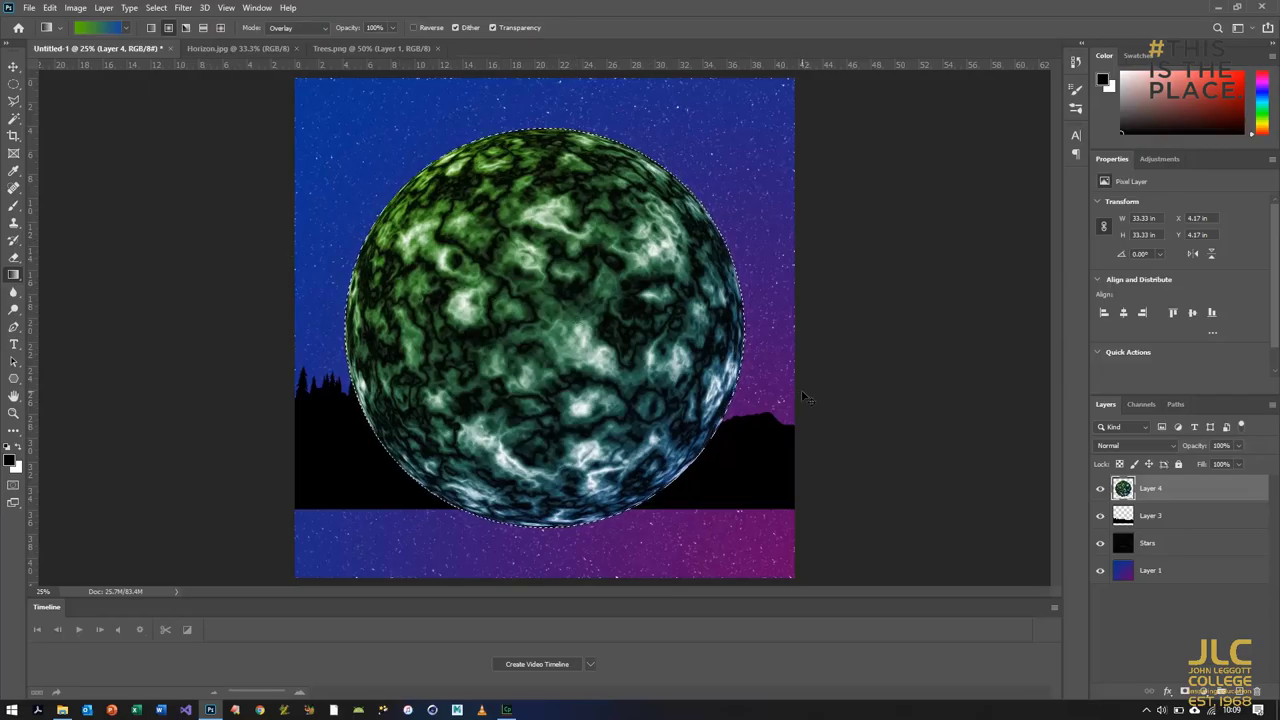
pyautogui.hotkey('ctrl', 'd')
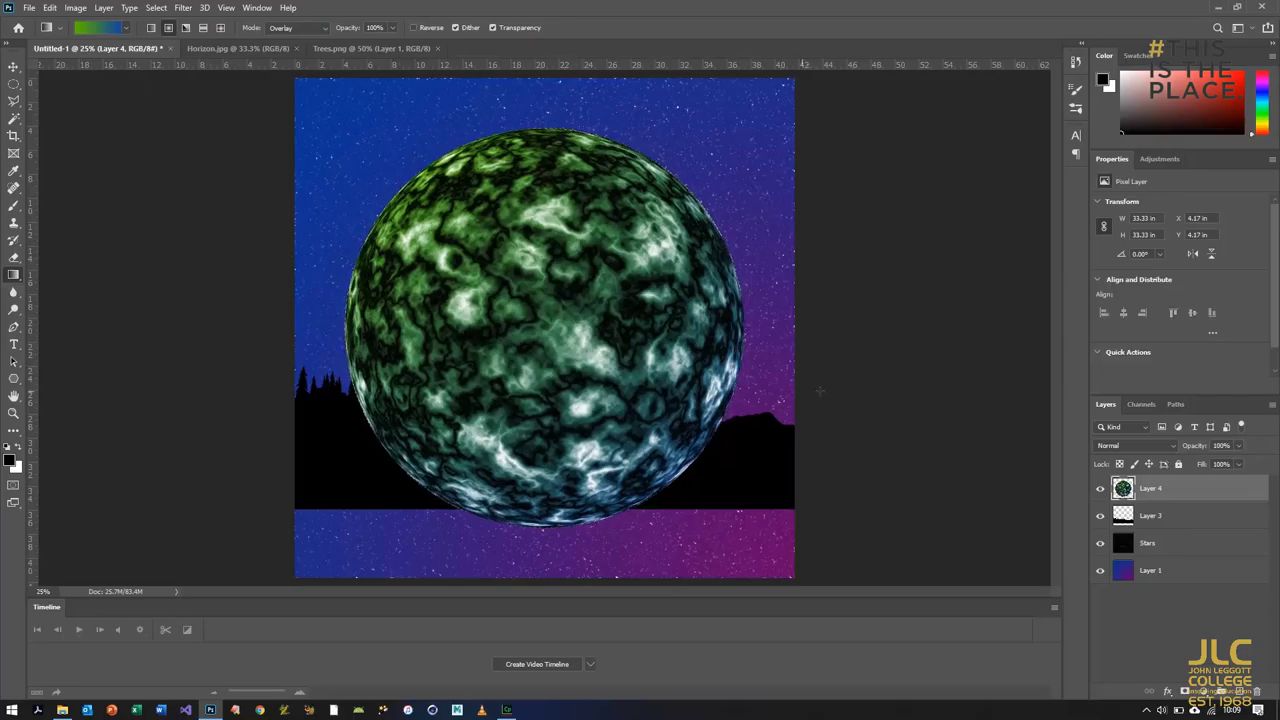
pyautogui.moveTo(1155, 491); pyautogui.dragTo(1178, 532)
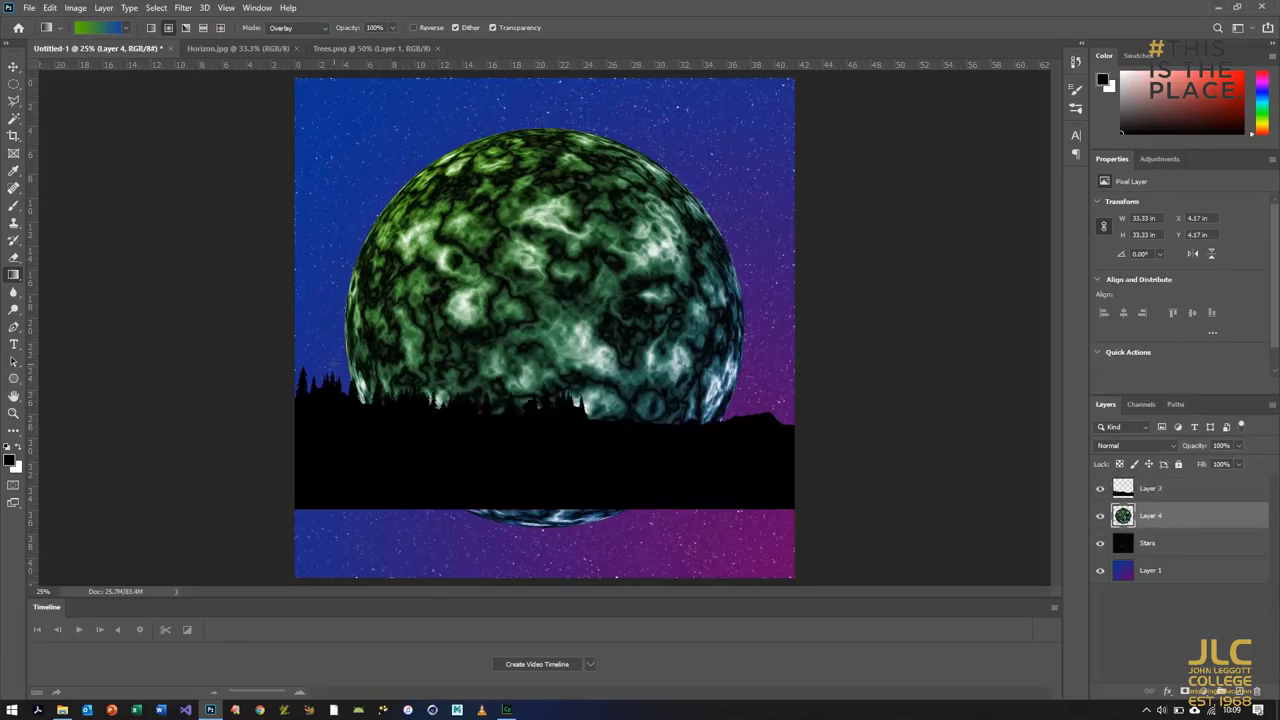
# Free-transform the planet to 66.5% size and place it at the left edge behind the trees.
pyautogui.click(49, 7)
pyautogui.click(129, 299)
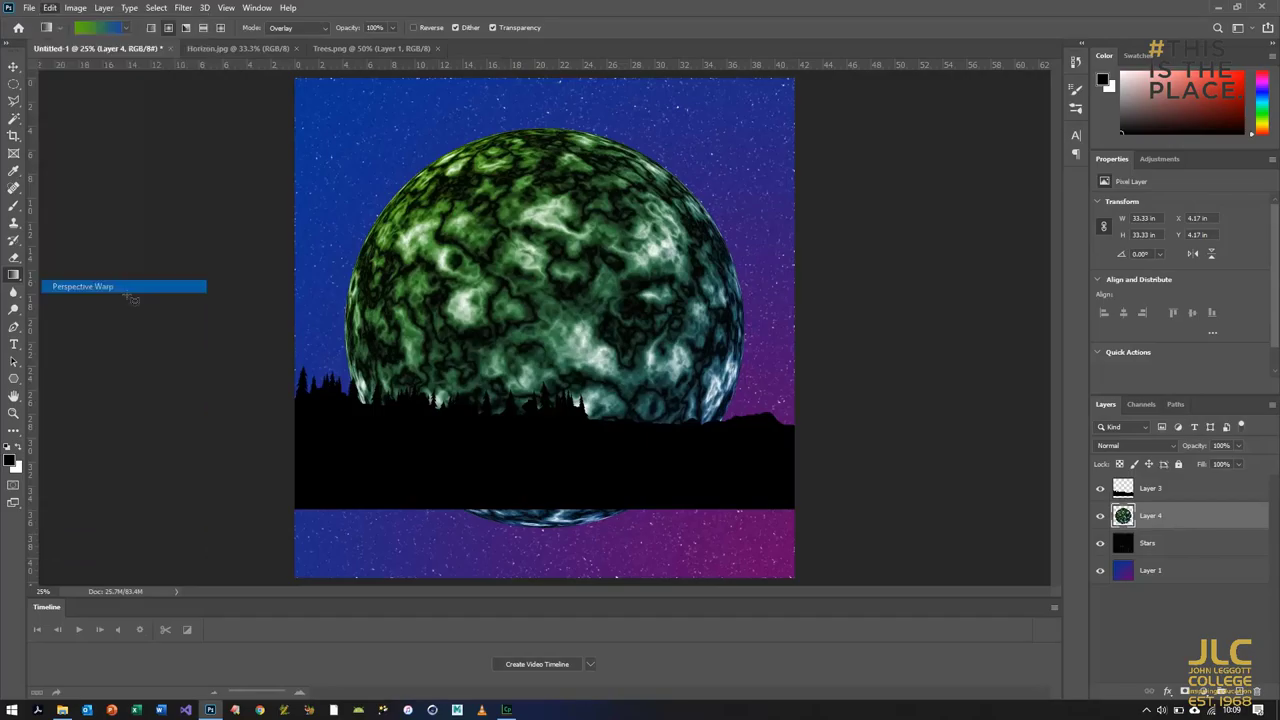
pyautogui.click(47, 8)
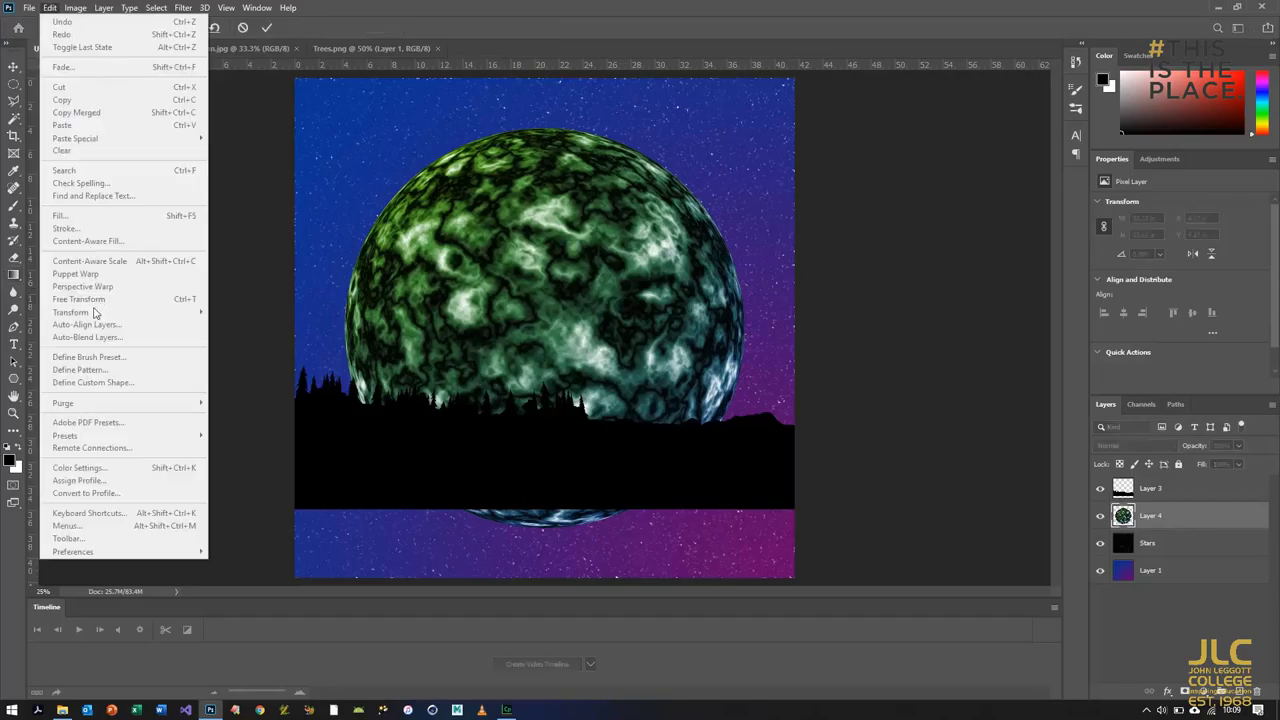
pyautogui.click(46, 9)
pyautogui.press('Return')
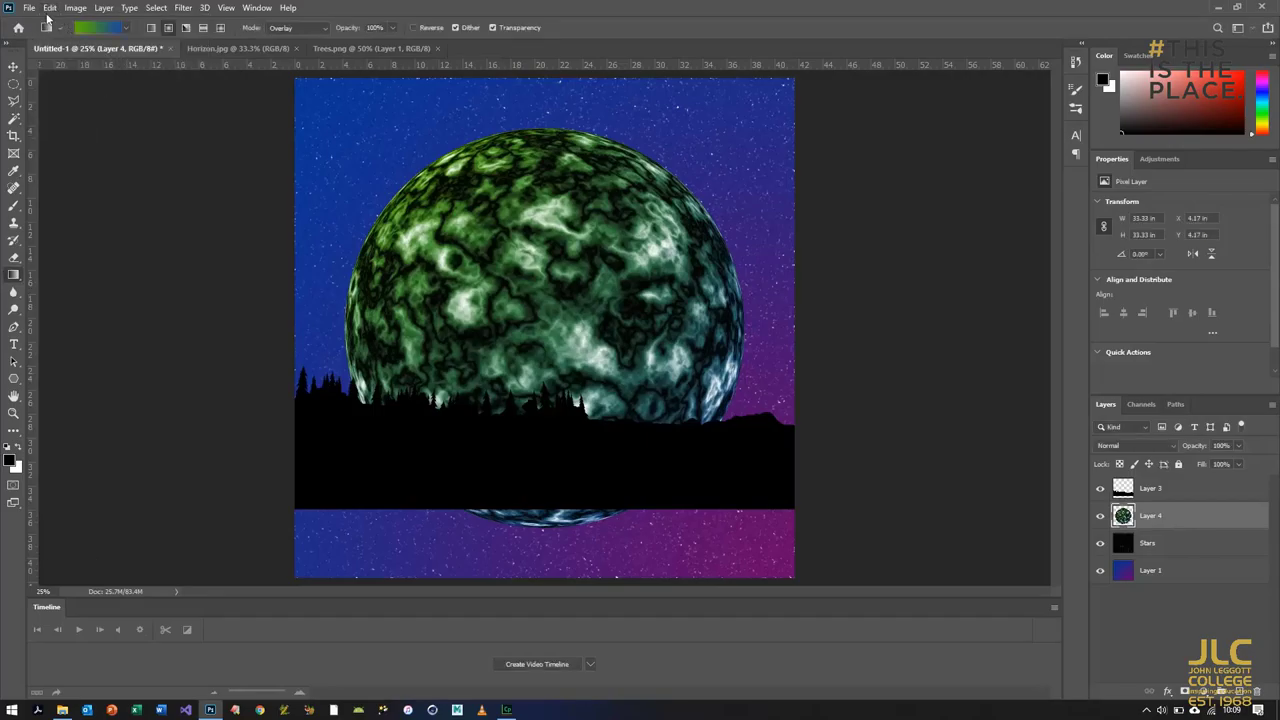
pyautogui.click(49, 7)
pyautogui.click(90, 299)
pyautogui.moveTo(743, 128); pyautogui.dragTo(612, 263)
pyautogui.moveTo(516, 298); pyautogui.dragTo(413, 243)
pyautogui.press('Return')
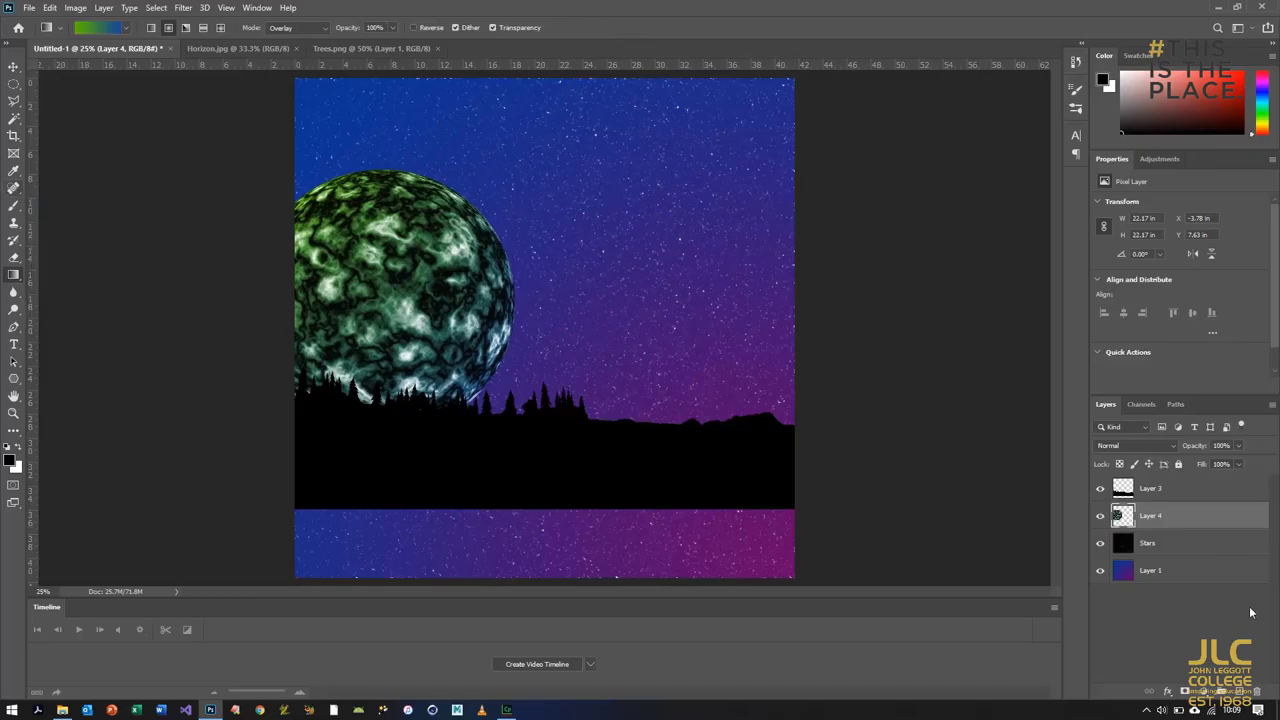
pyautogui.doubleClick(1126, 518)
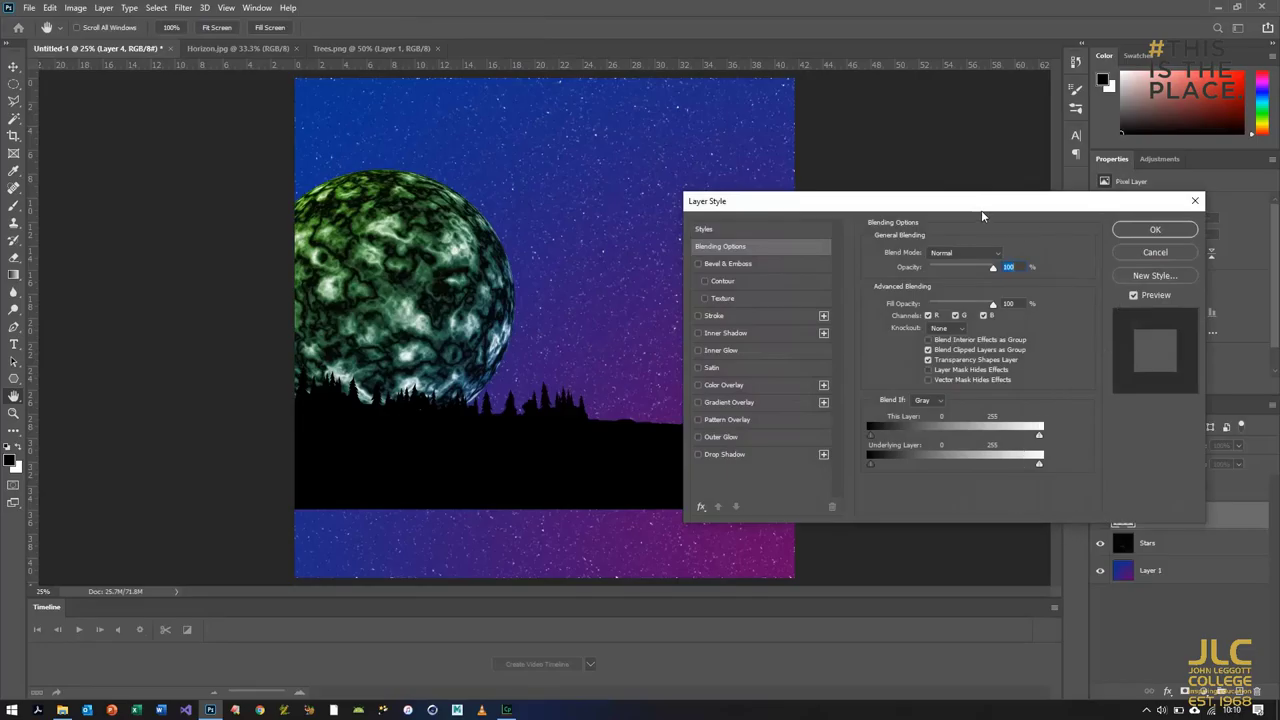
# Add a green outer glow sampled from the planet: Screen mode, 75% opacity, 46 px size.
pyautogui.moveTo(972, 207); pyautogui.dragTo(951, 143)
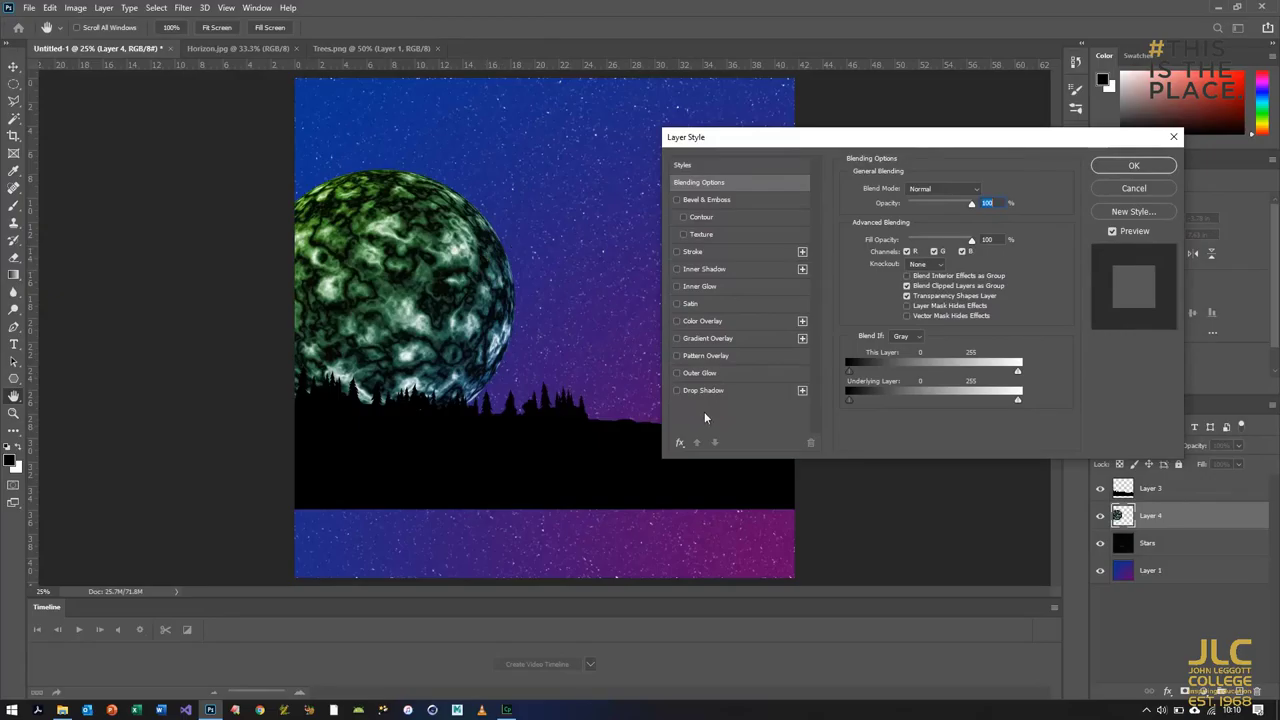
pyautogui.click(693, 374)
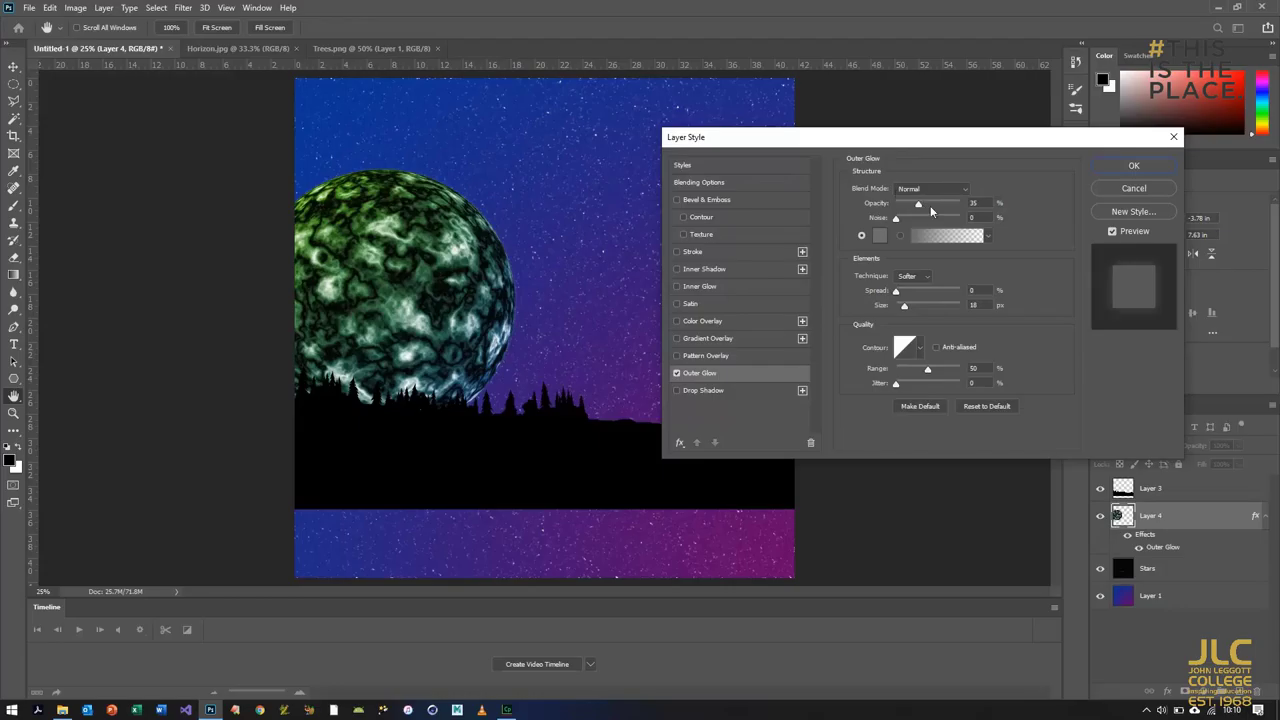
pyautogui.click(880, 236)
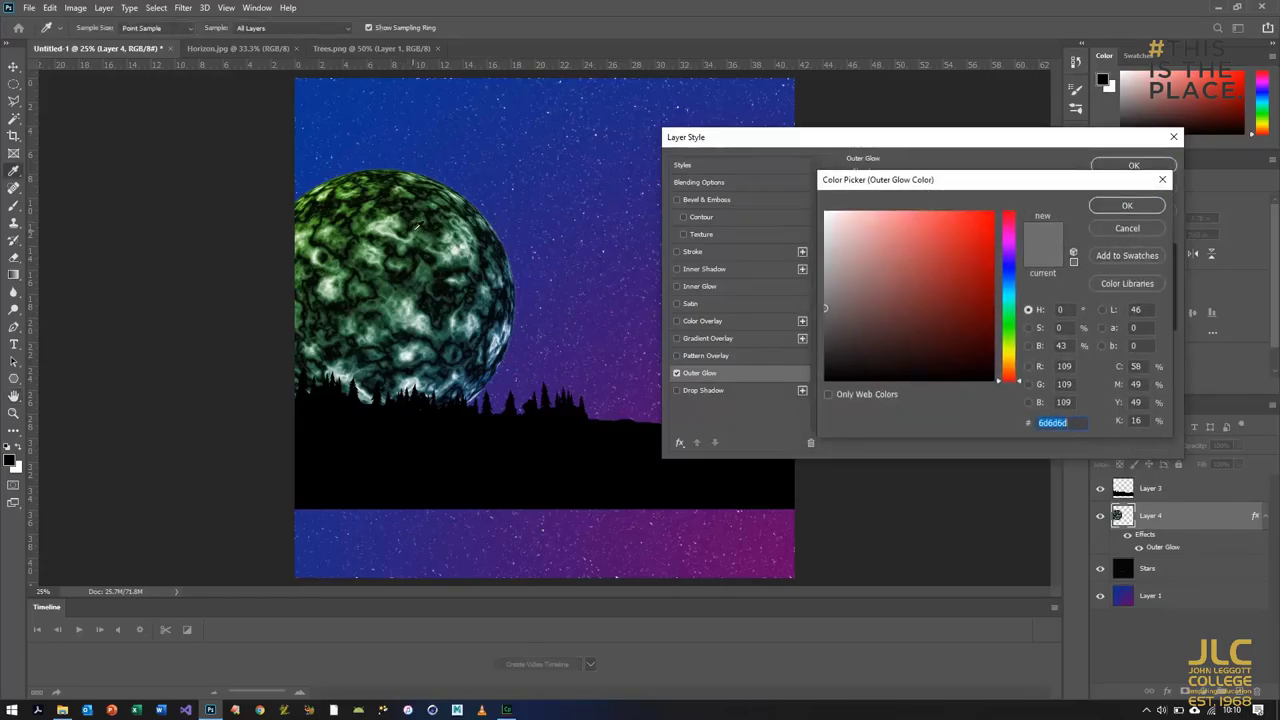
pyautogui.click(422, 231)
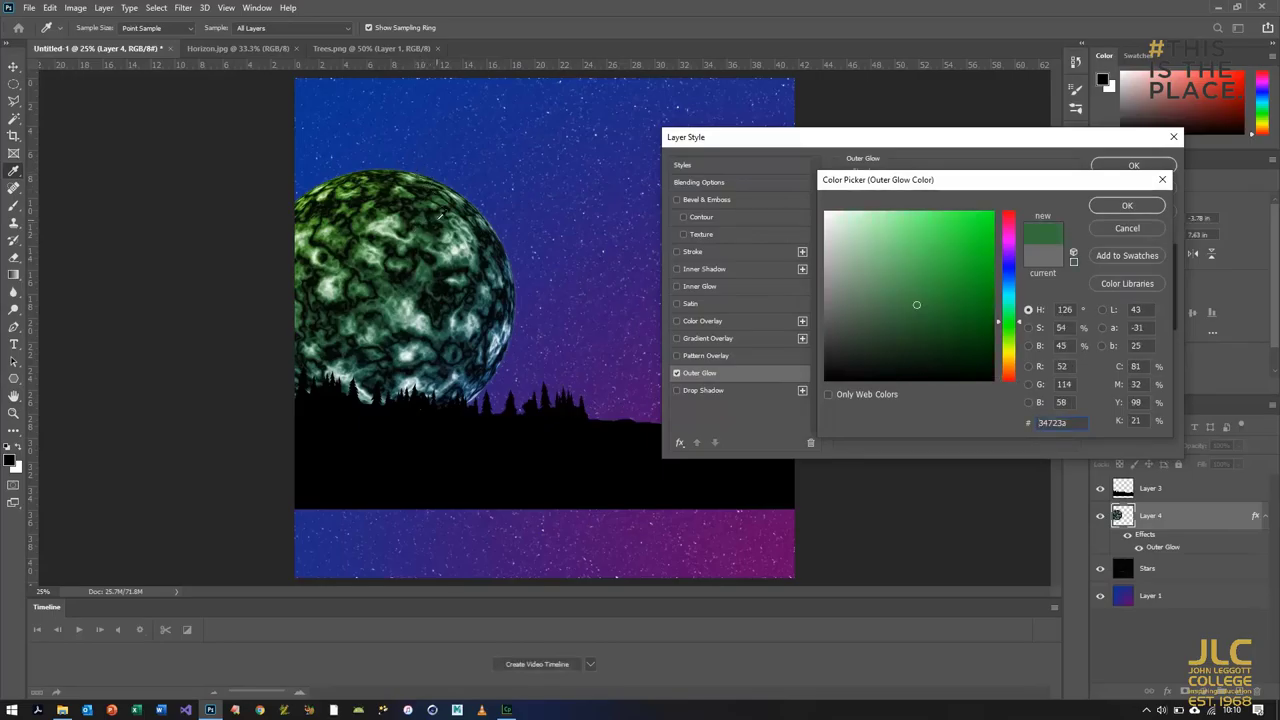
pyautogui.click(1124, 206)
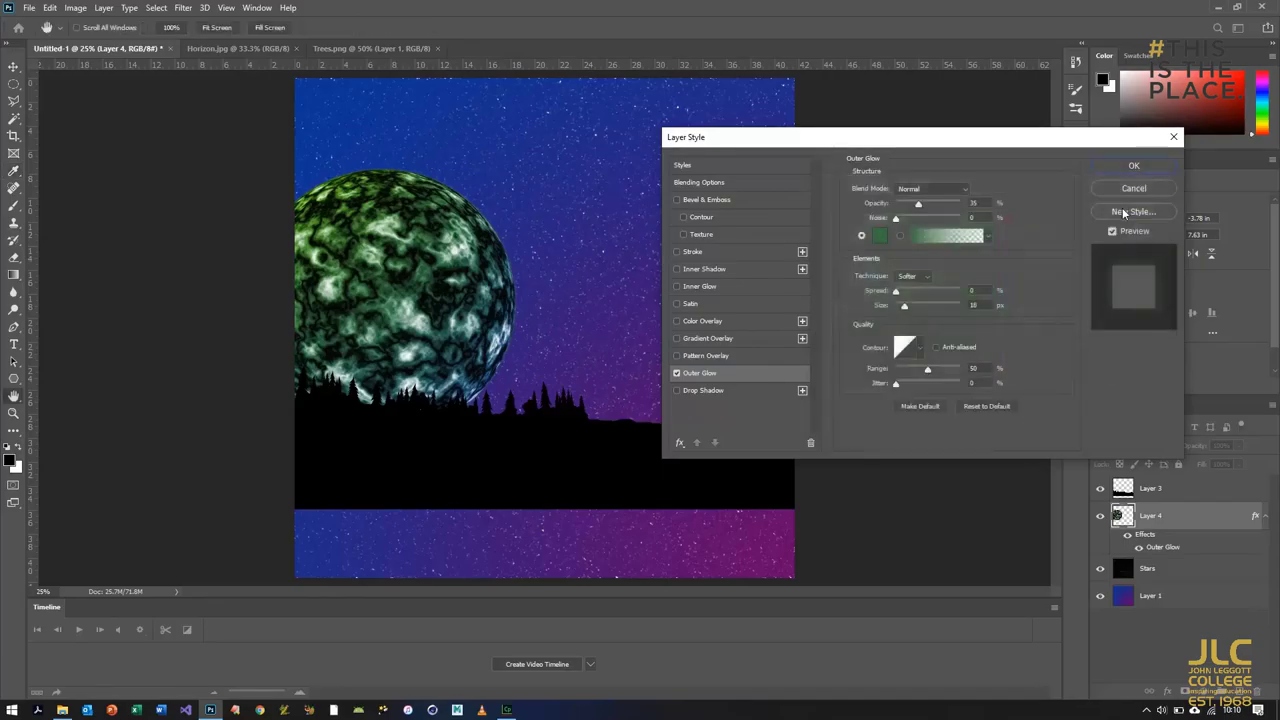
pyautogui.click(918, 188)
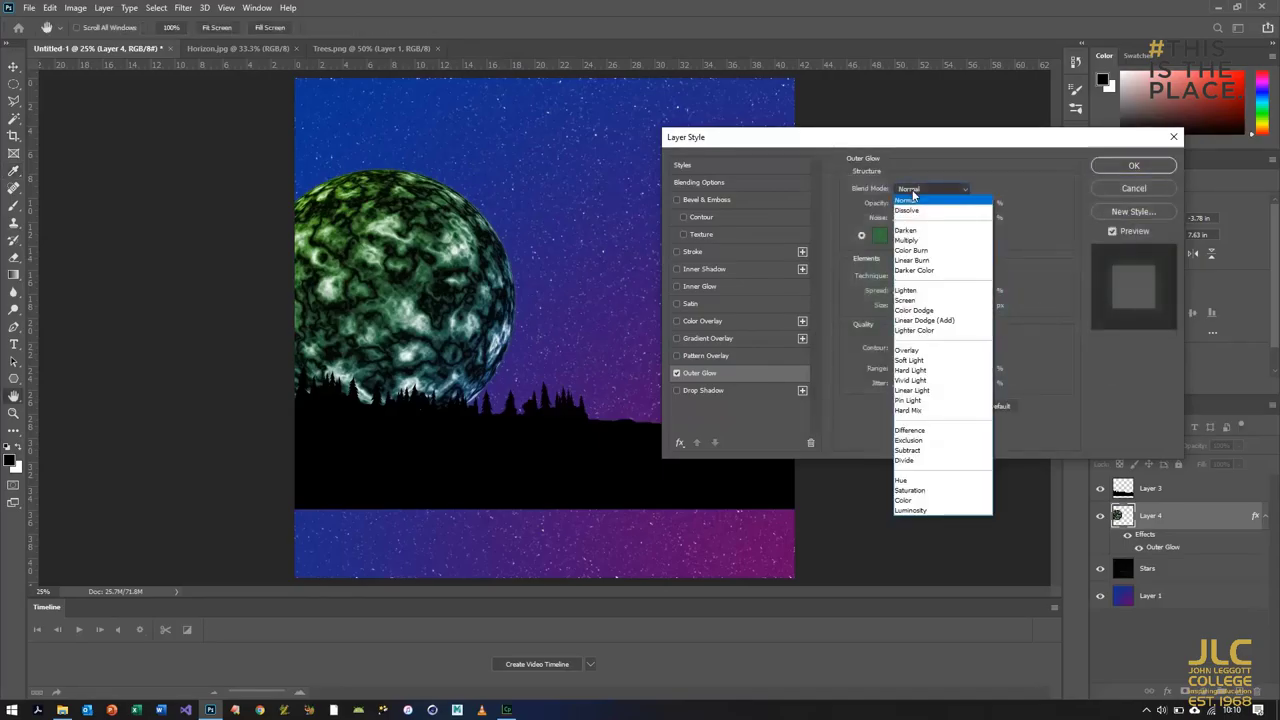
pyautogui.click(912, 300)
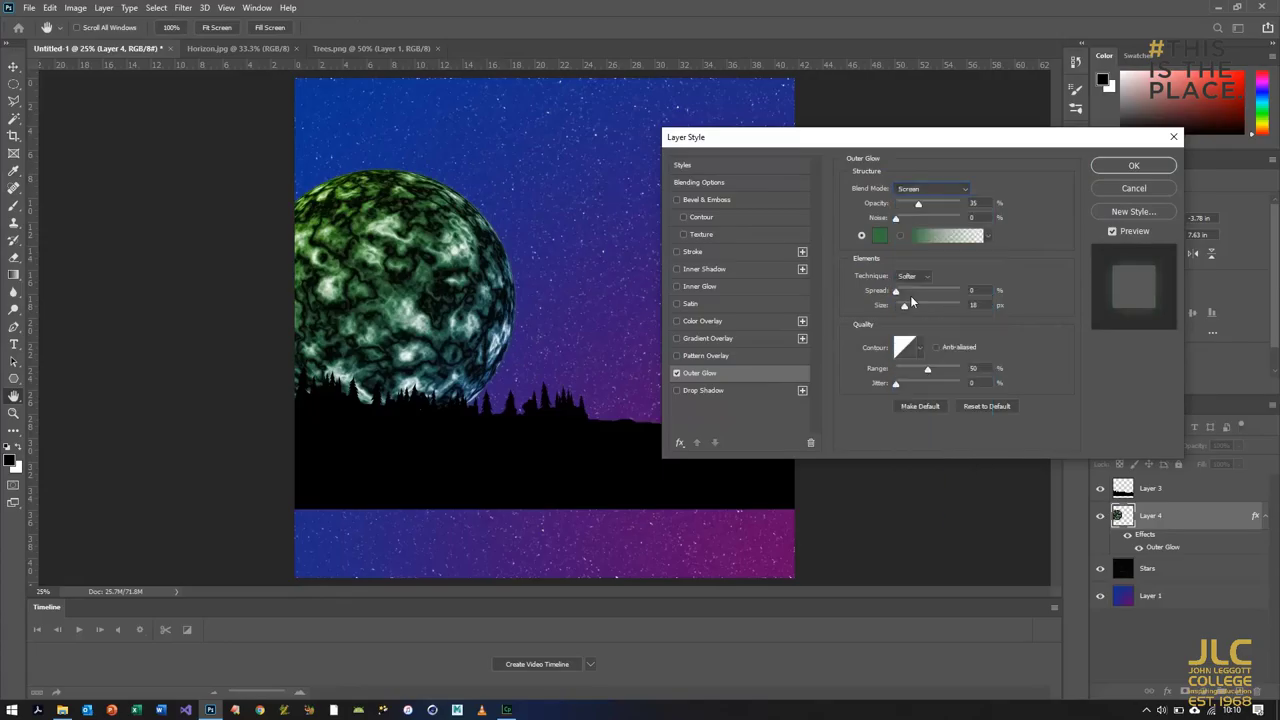
pyautogui.write('75')
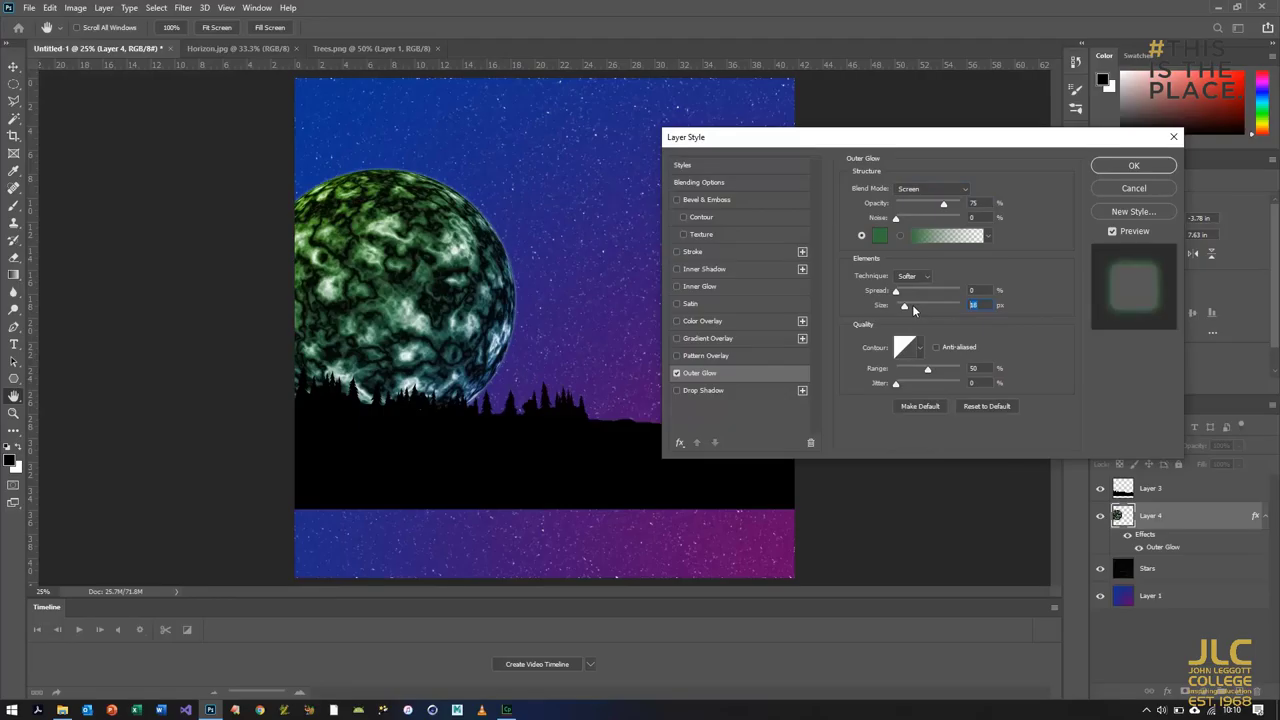
pyautogui.write('46')
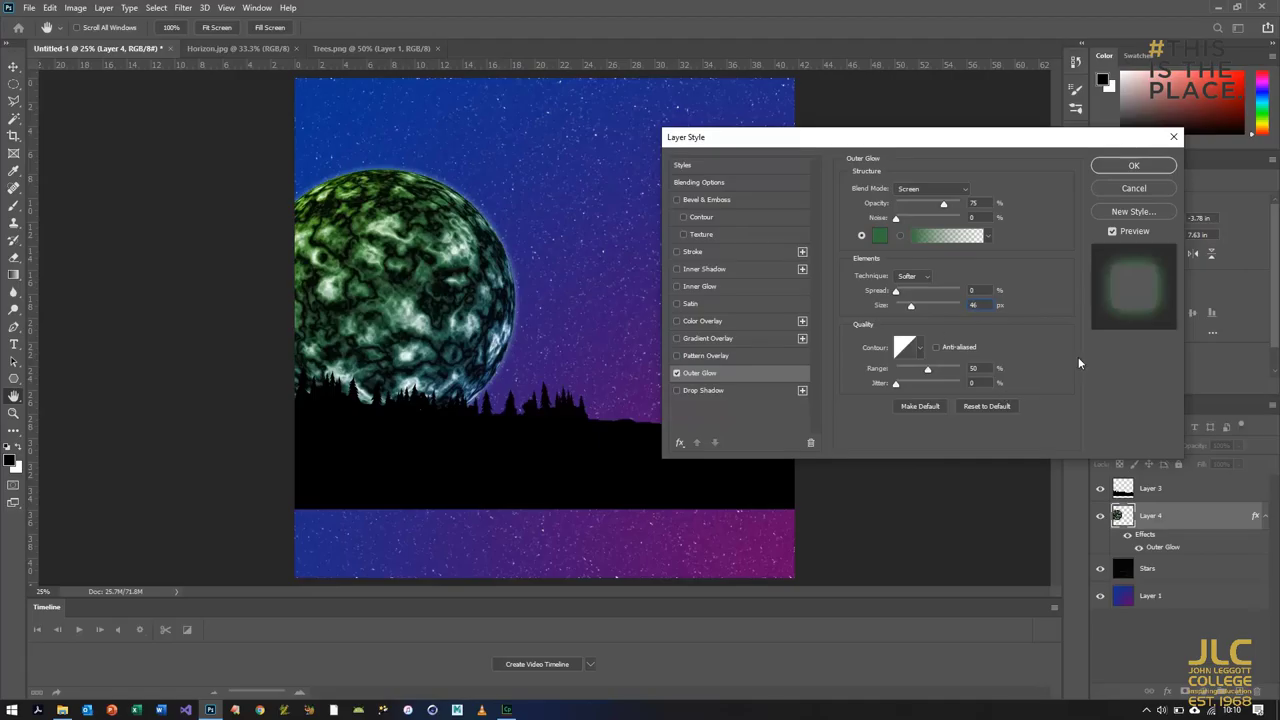
# Compare the planet with and without the glow, apply it, and begin a new document.
pyautogui.click(1113, 232)
pyautogui.click(1113, 232)
pyautogui.click(1113, 232)
pyautogui.click(1113, 232)
pyautogui.click(1113, 232)
pyautogui.click(1113, 232)
pyautogui.click(1113, 232)
pyautogui.click(1113, 232)
pyautogui.click(1150, 165)
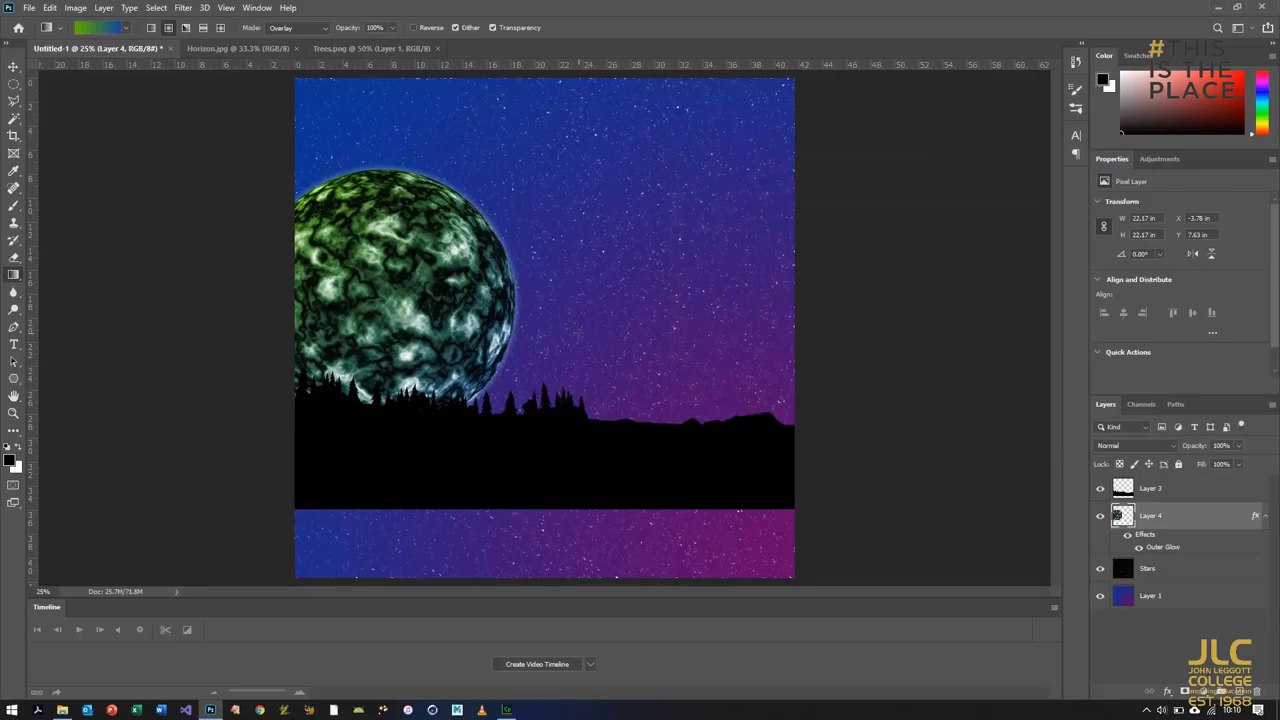
pyautogui.click(29, 7)
pyautogui.click(42, 22)
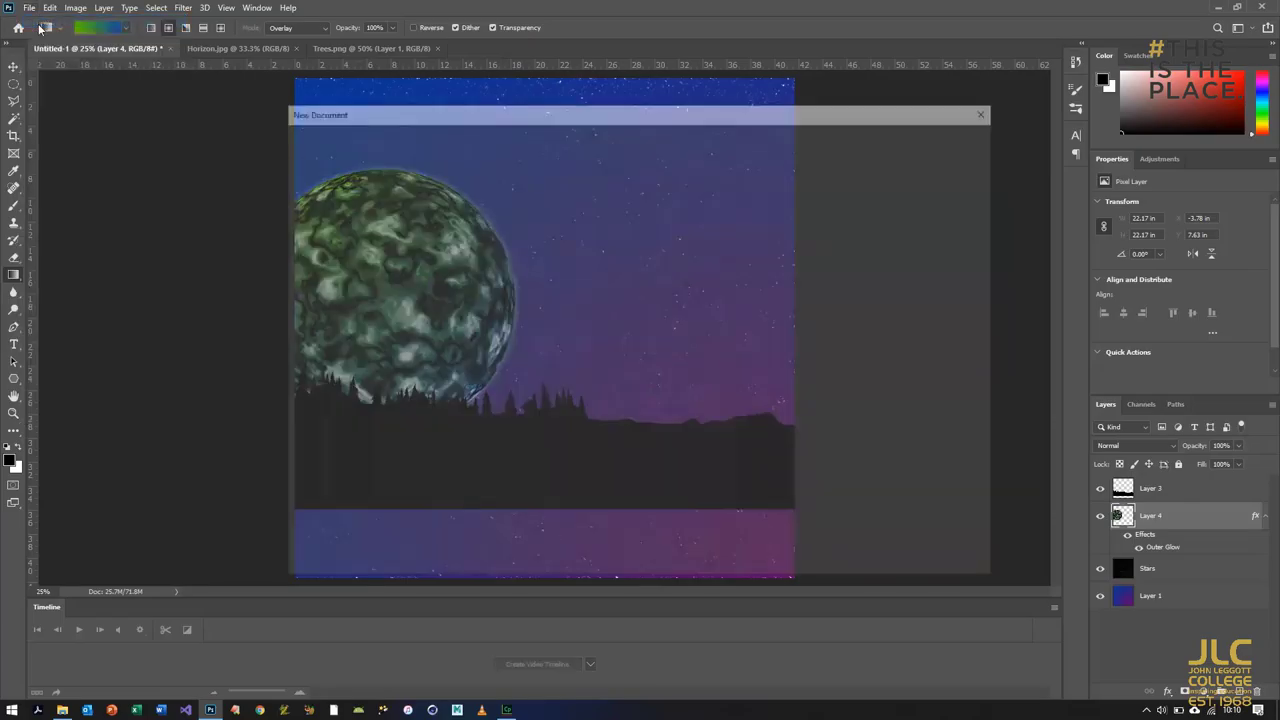
# Set width and height to 1500 px and create the Untitled-2 document.
pyautogui.doubleClick(826, 232)
pyautogui.write('1500')
pyautogui.press('Tab')
pyautogui.press('Tab')
pyautogui.write('1500')
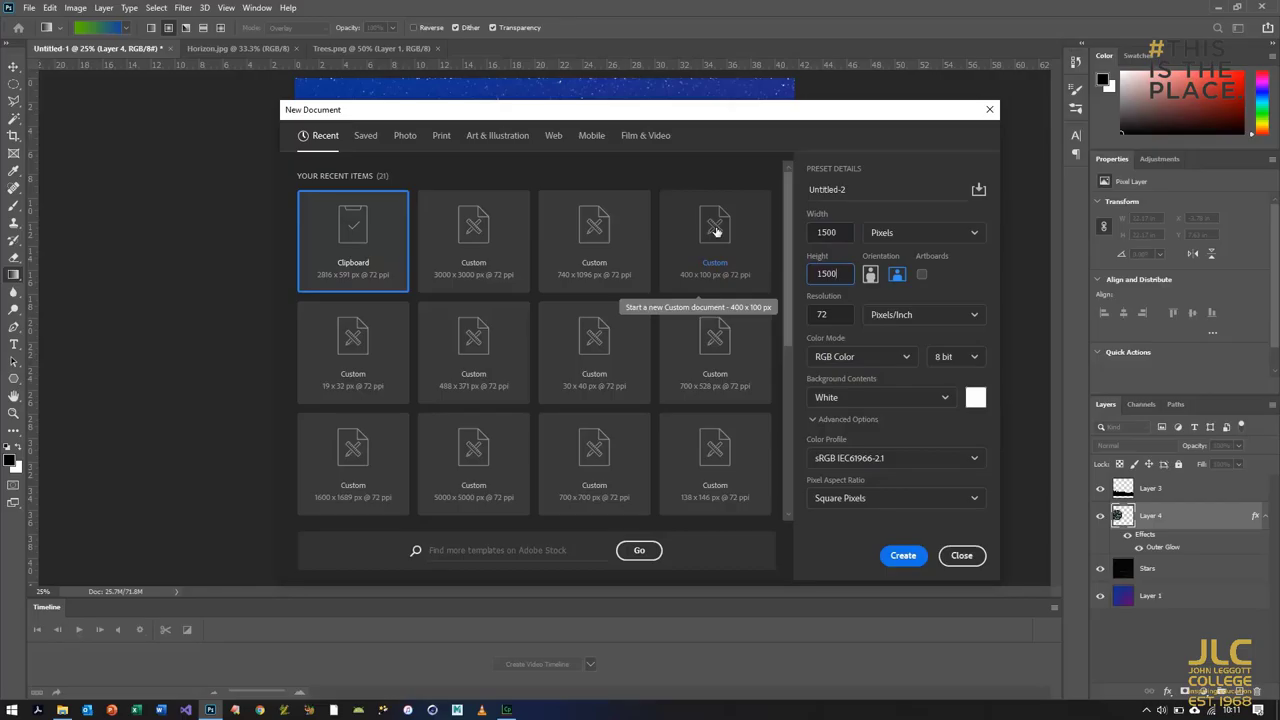
pyautogui.press('Return')
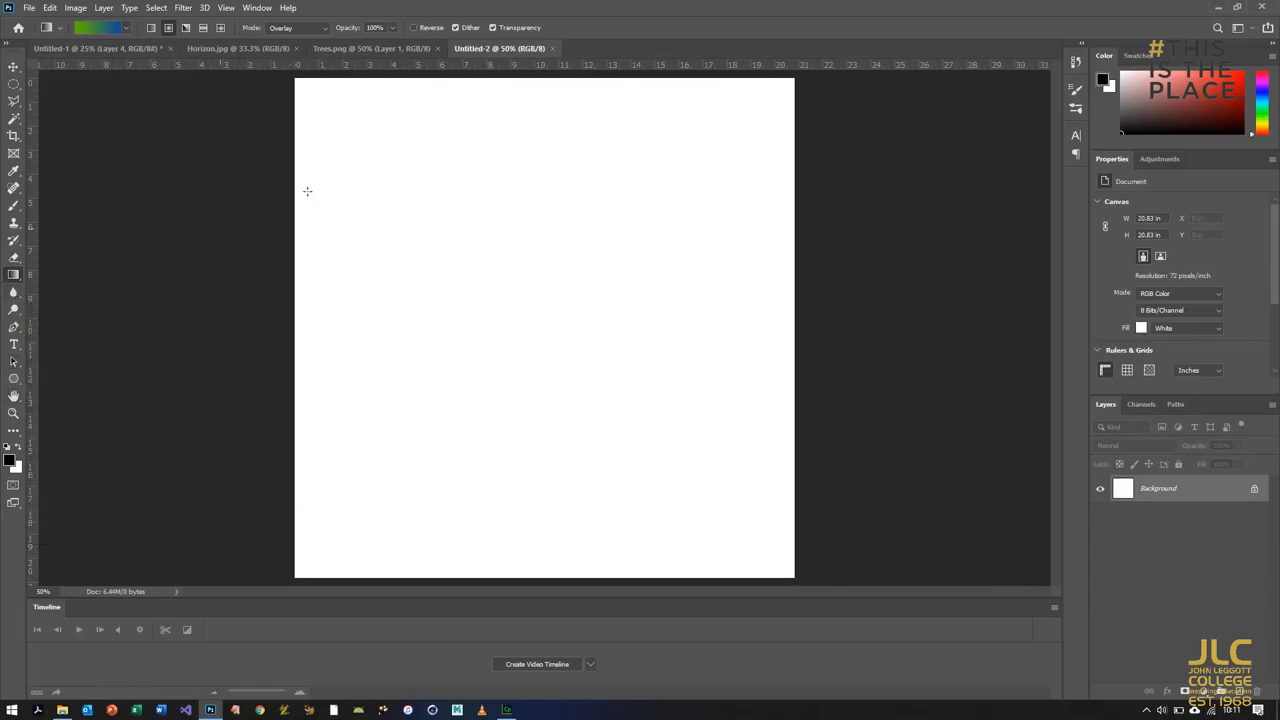
# Add a new layer and fill it with rendered clouds.
pyautogui.click(1241, 691)
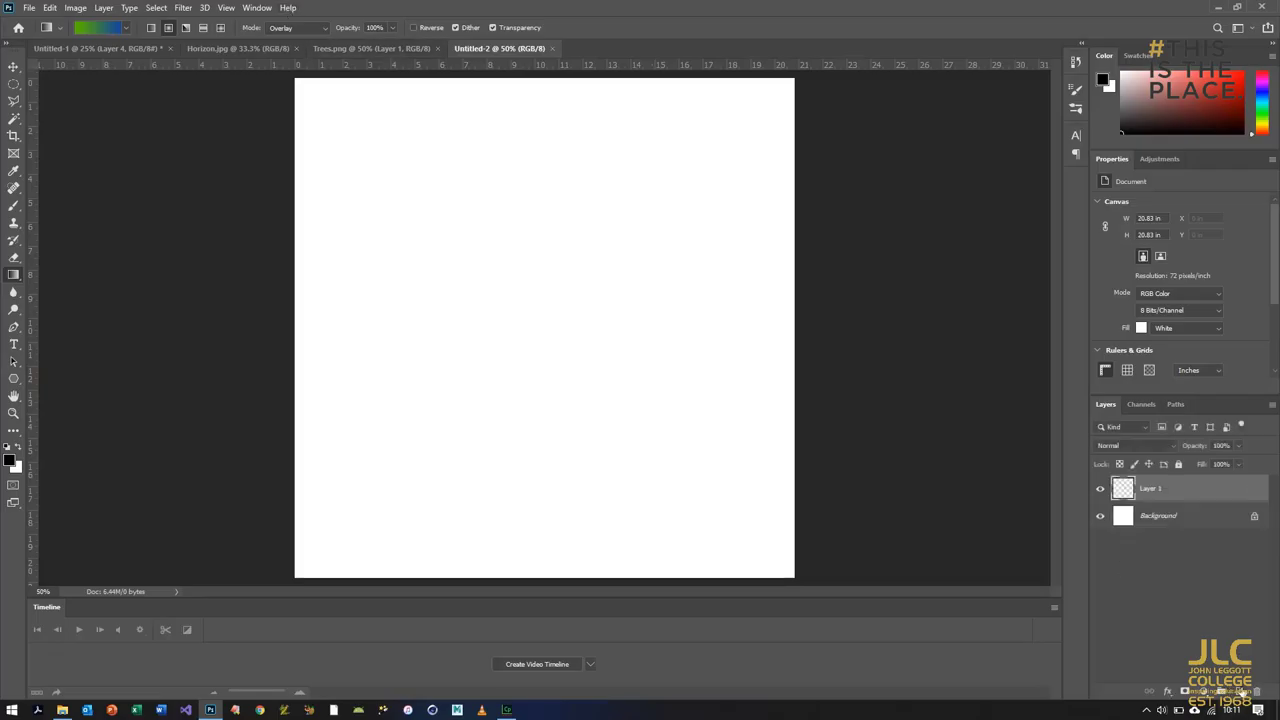
pyautogui.click(184, 8)
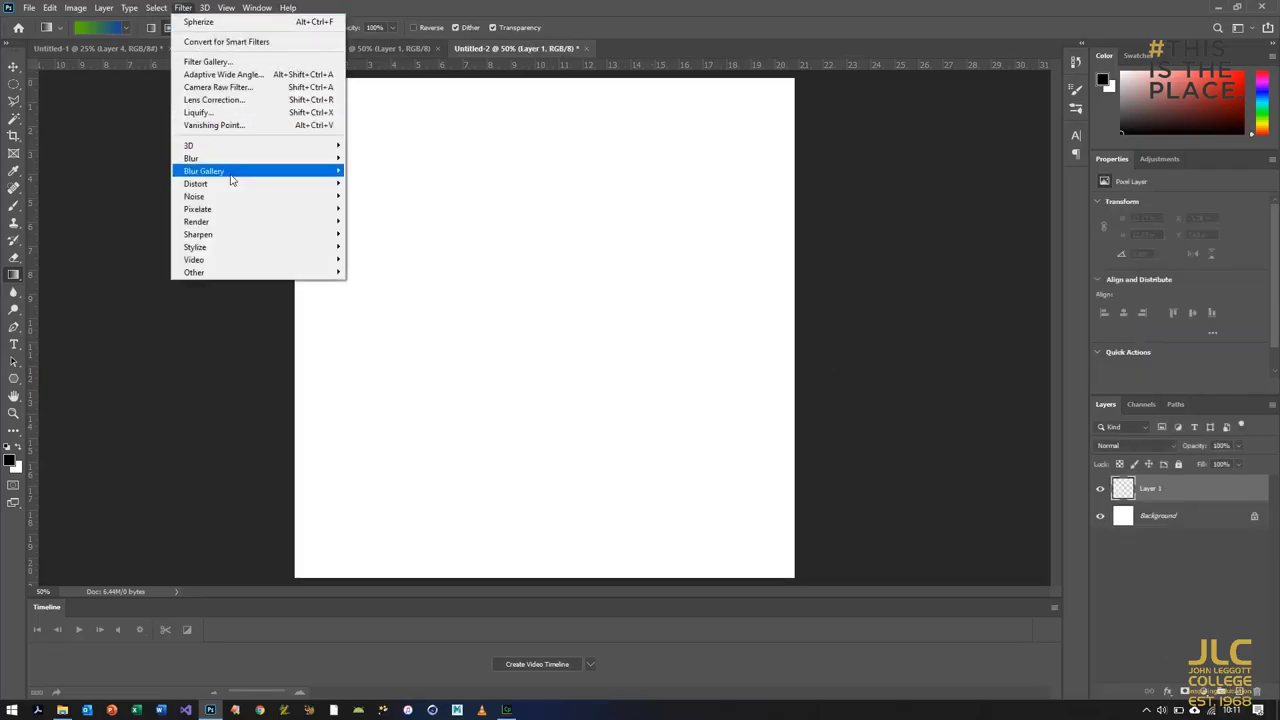
pyautogui.moveTo(236, 221)
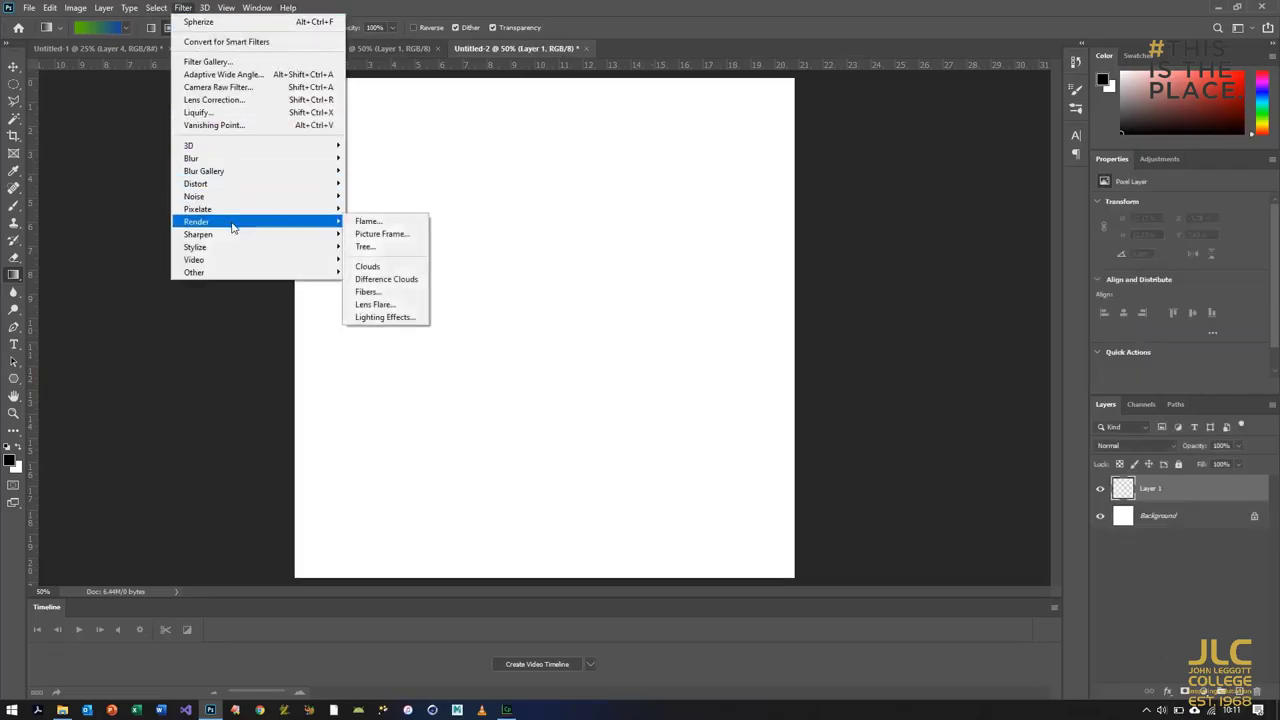
pyautogui.click(394, 268)
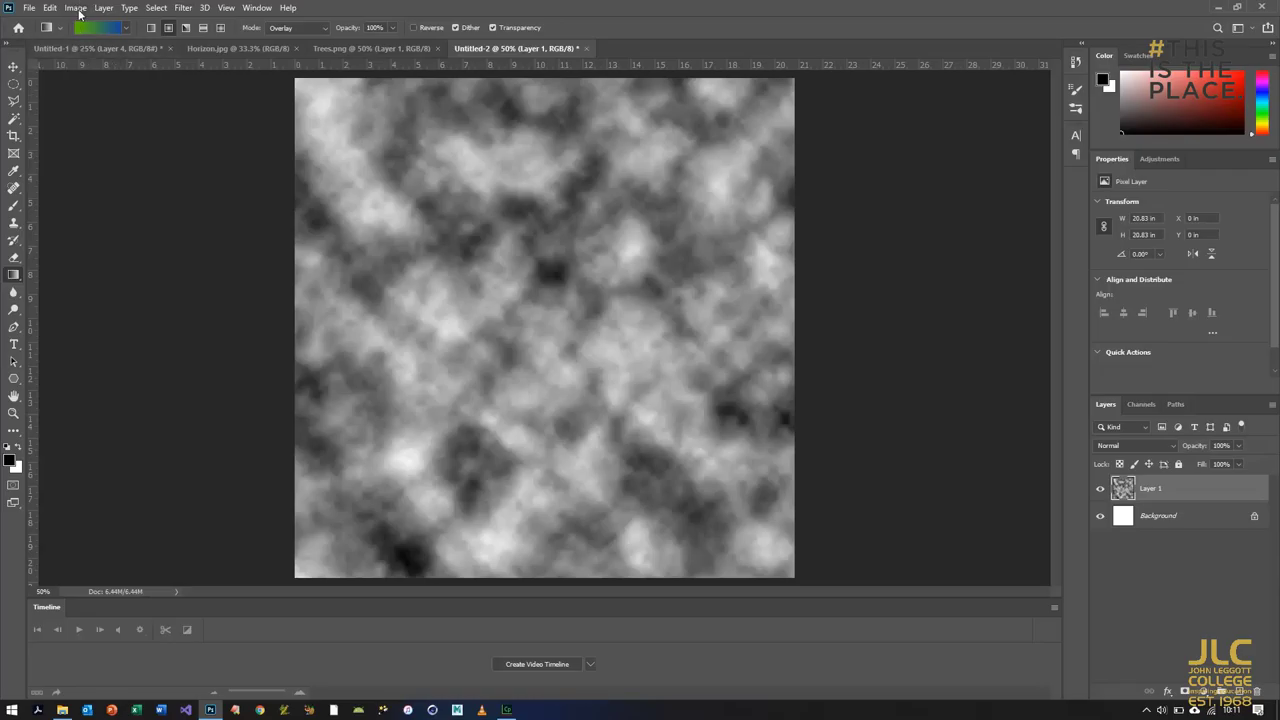
# Twirl the clouds at a 999° angle, then reapply the twirl twice more.
pyautogui.click(183, 8)
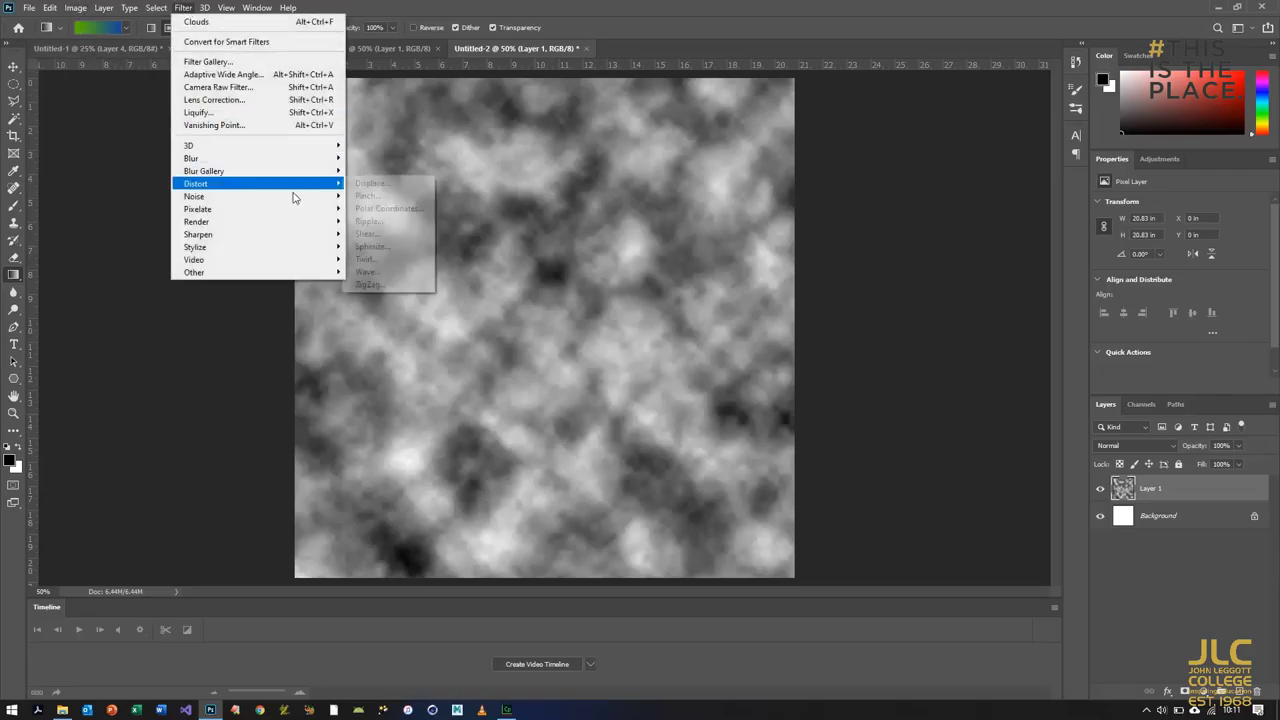
pyautogui.moveTo(326, 186)
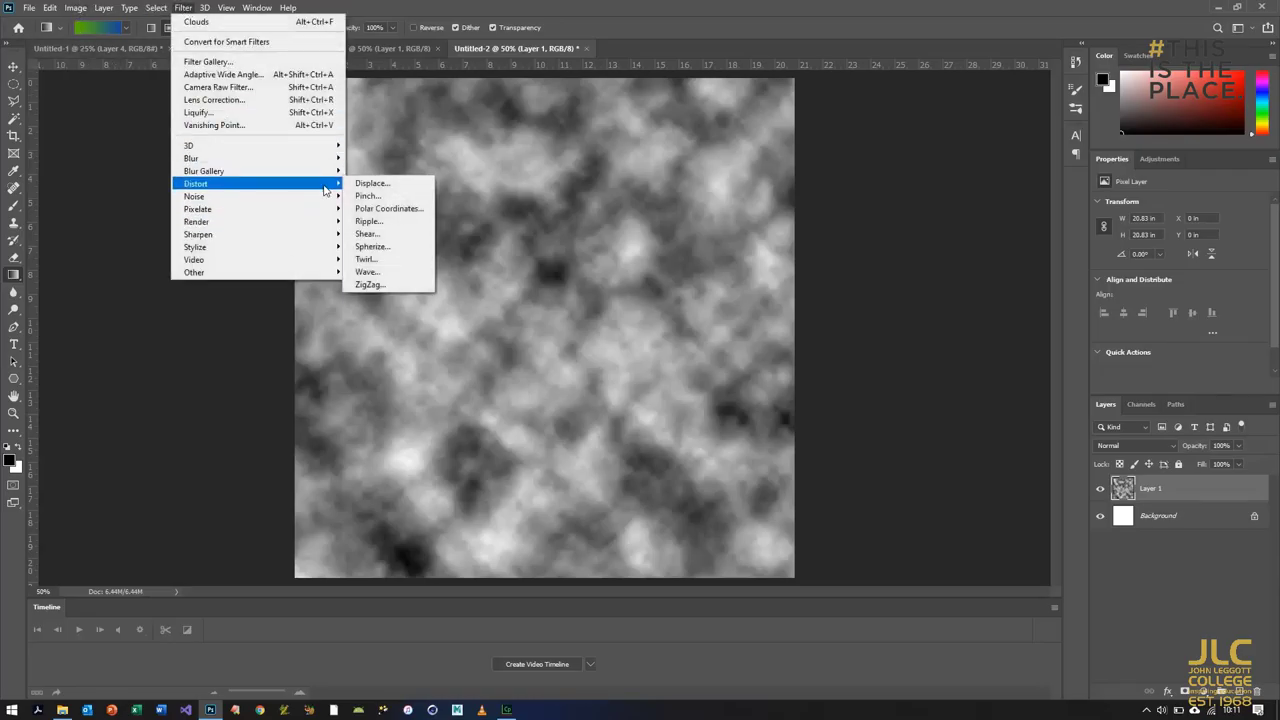
pyautogui.click(366, 259)
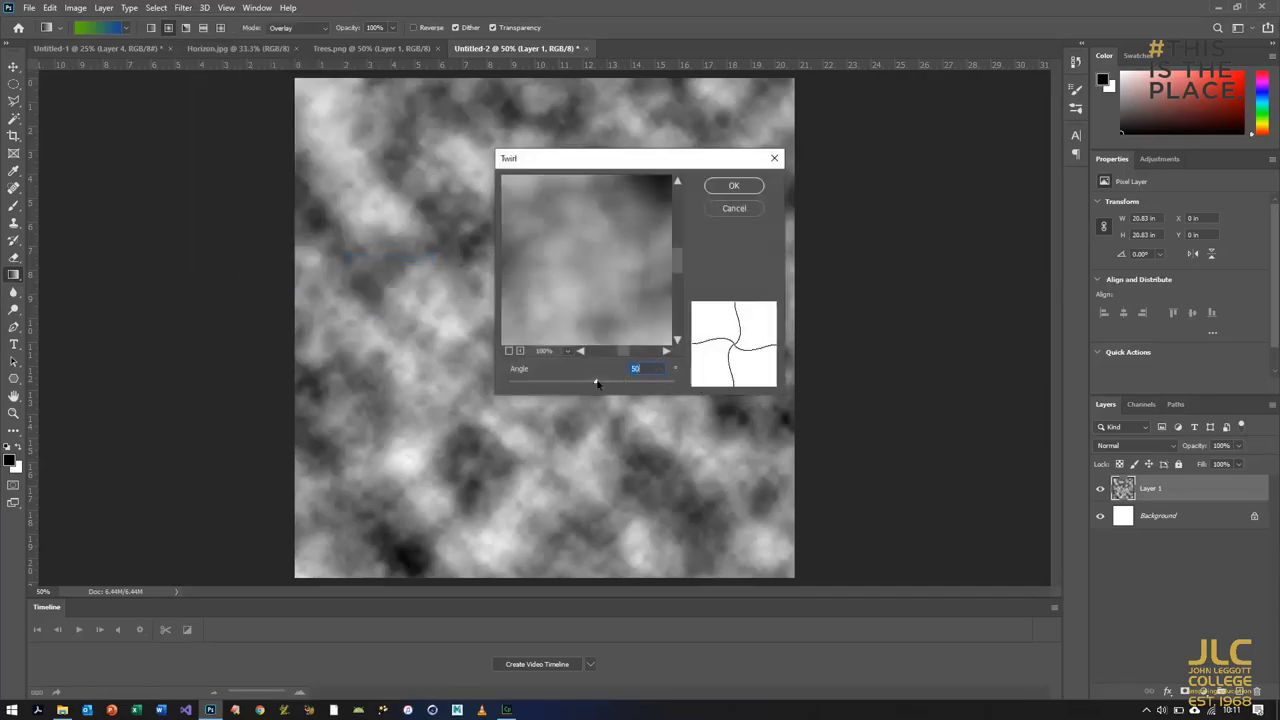
pyautogui.moveTo(603, 384); pyautogui.dragTo(727, 392)
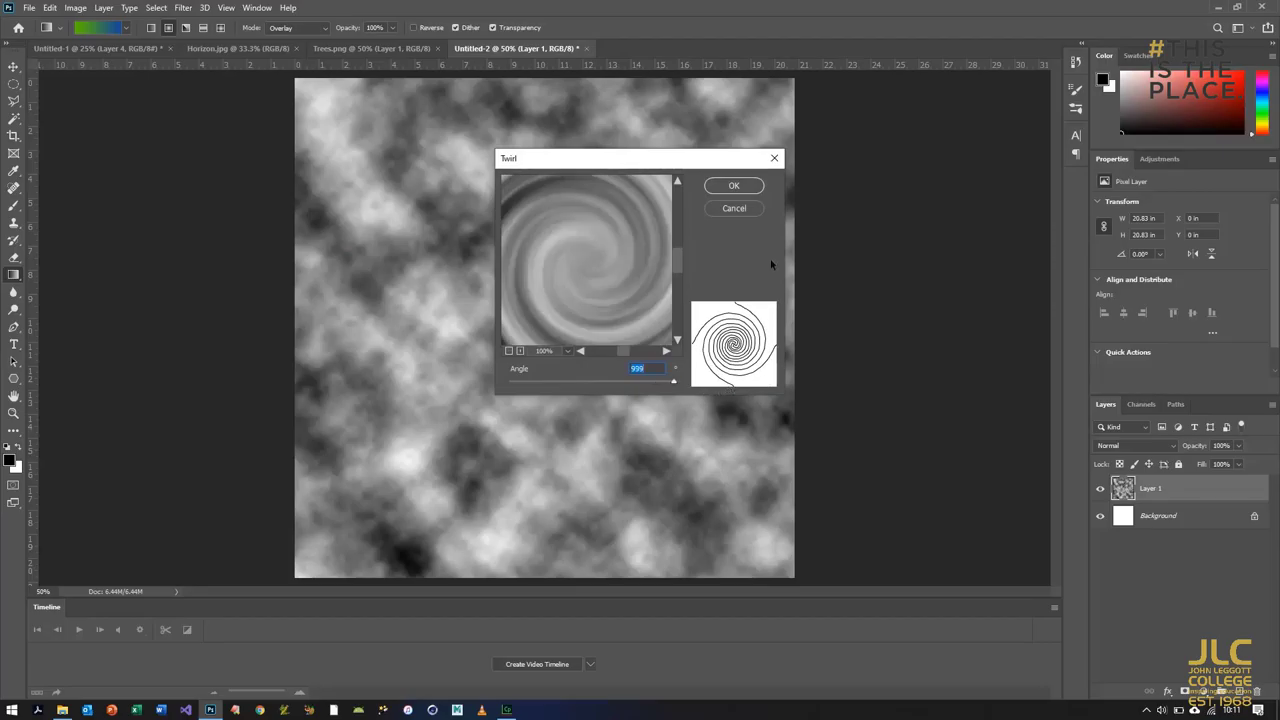
pyautogui.click(733, 187)
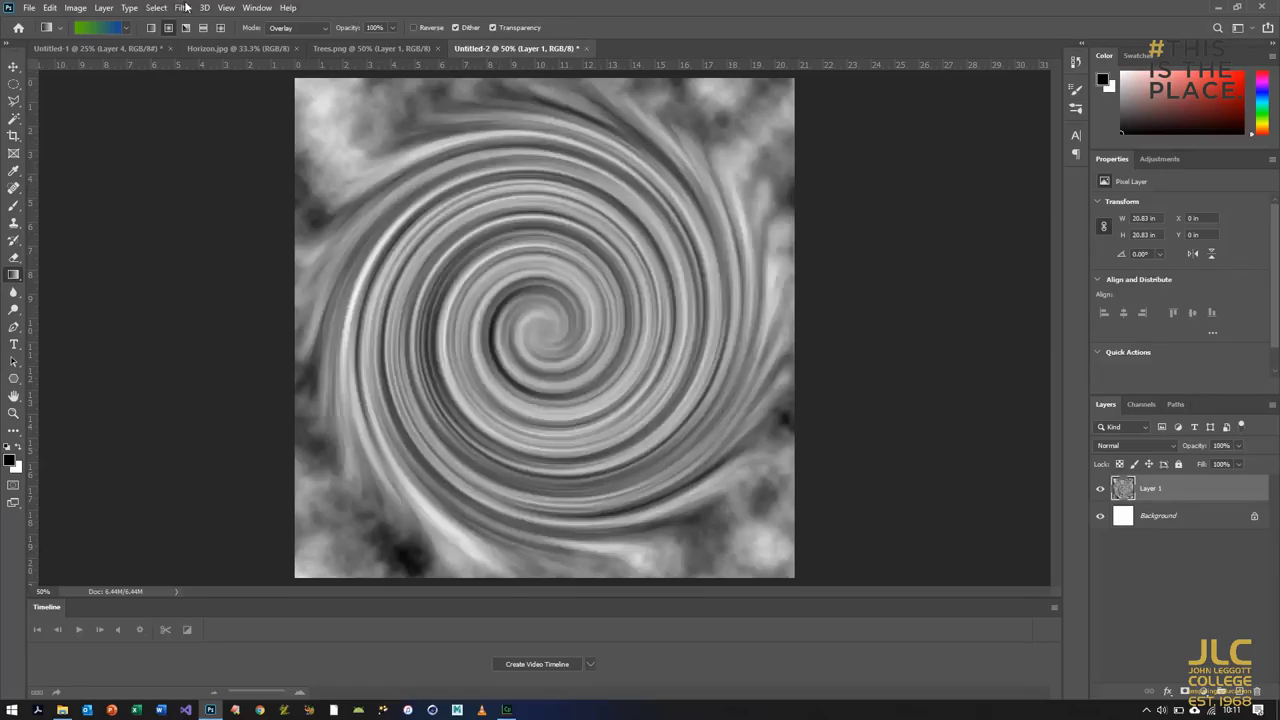
pyautogui.click(185, 7)
pyautogui.click(203, 21)
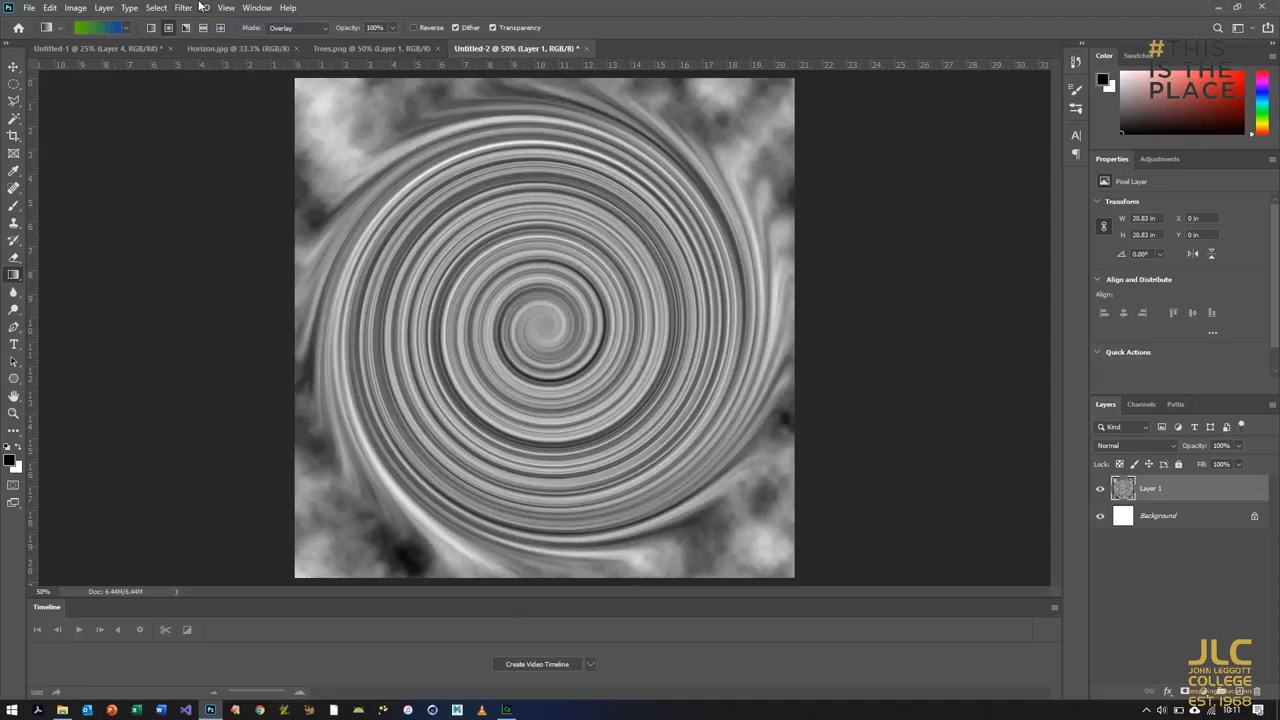
pyautogui.click(185, 7)
pyautogui.click(192, 21)
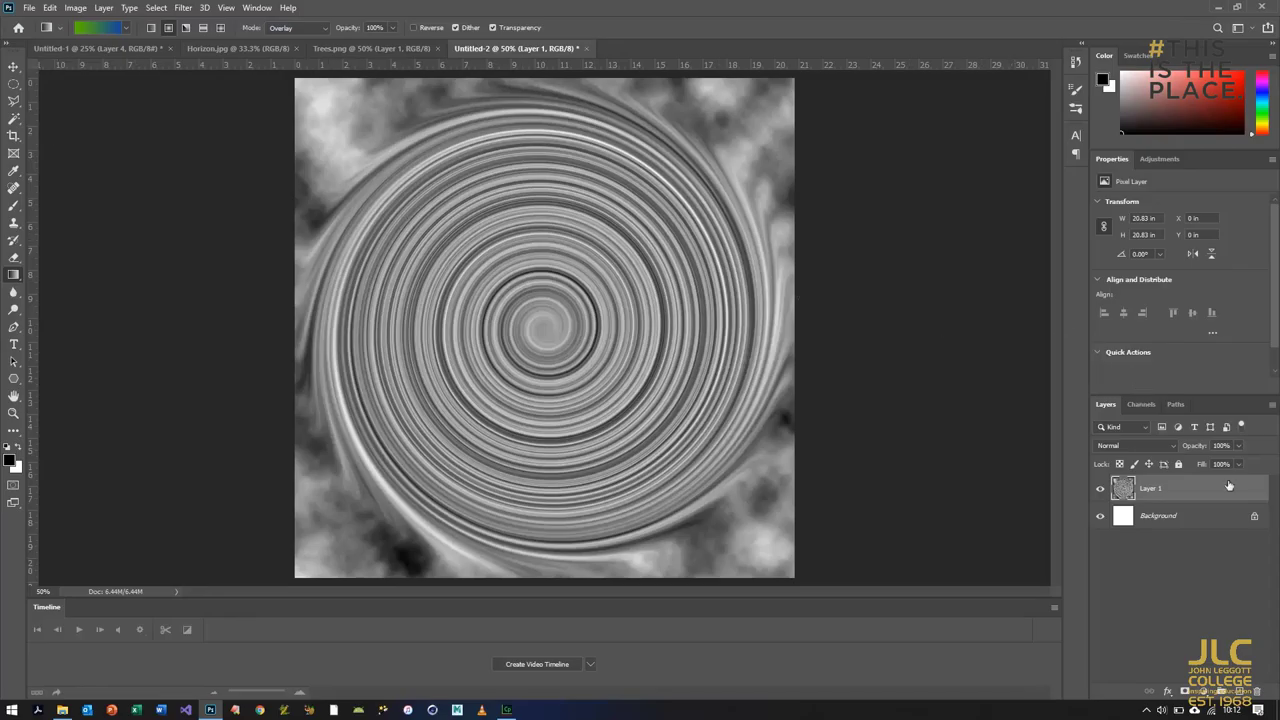
# Fill the Background layer with red (ff0000) using the Paint Bucket.
pyautogui.click(1192, 520)
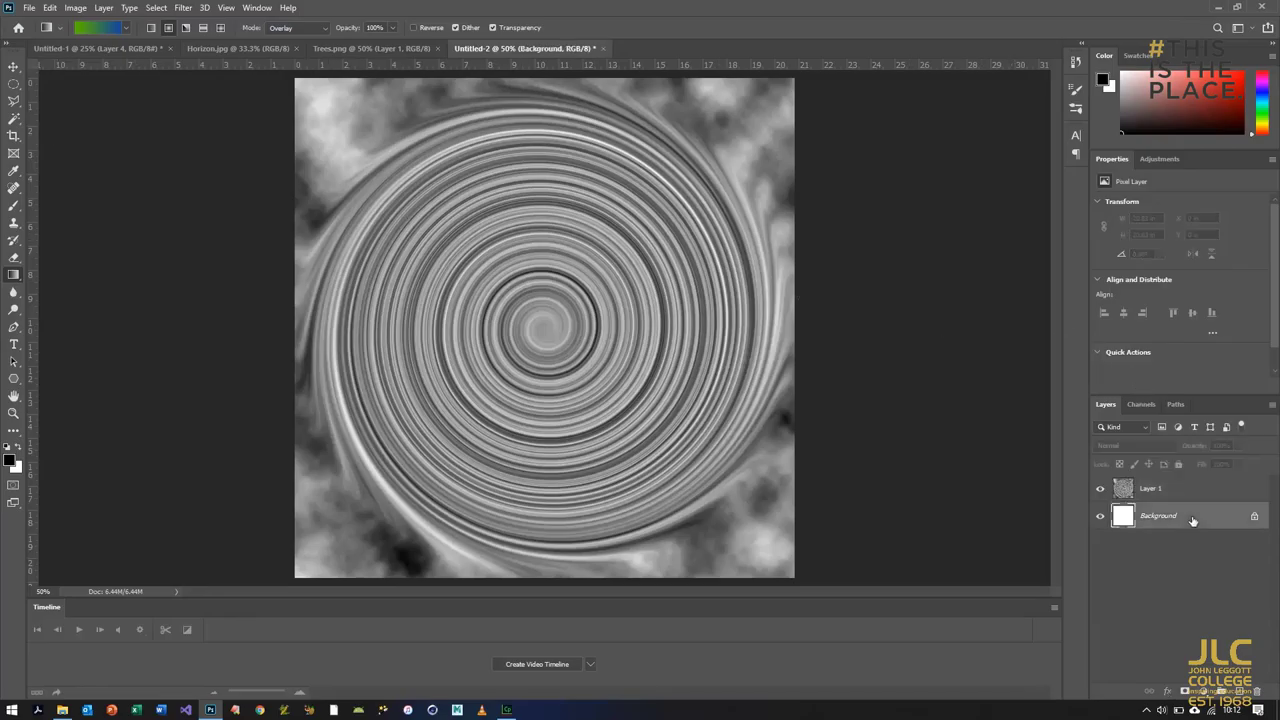
pyautogui.click(9, 460)
pyautogui.write('ff0000')
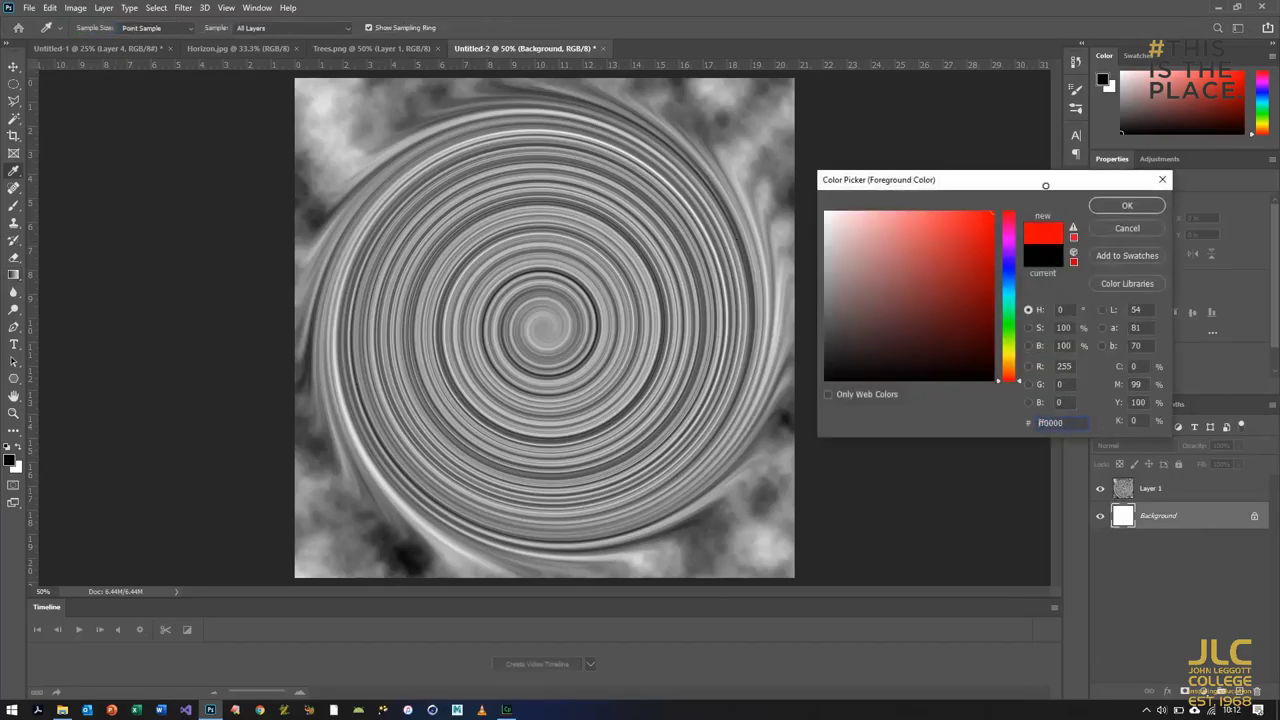
pyautogui.click(1127, 205)
pyautogui.moveTo(17, 279)
pyautogui.mouseDown()
pyautogui.moveTo(81, 275)
pyautogui.moveTo(86, 288)
pyautogui.mouseUp()
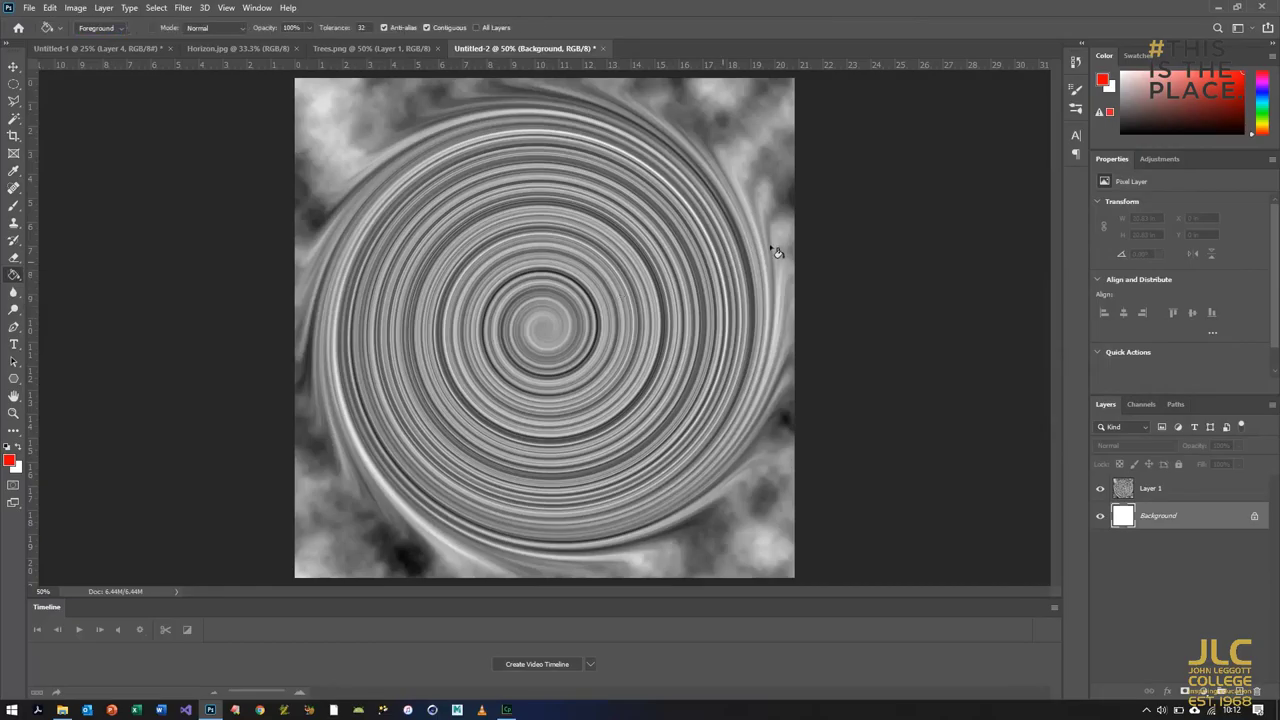
pyautogui.click(792, 258)
# Select Layer 1 and set the Eraser to Brush mode, 0% hardness, 146 px.
pyautogui.click(1178, 490)
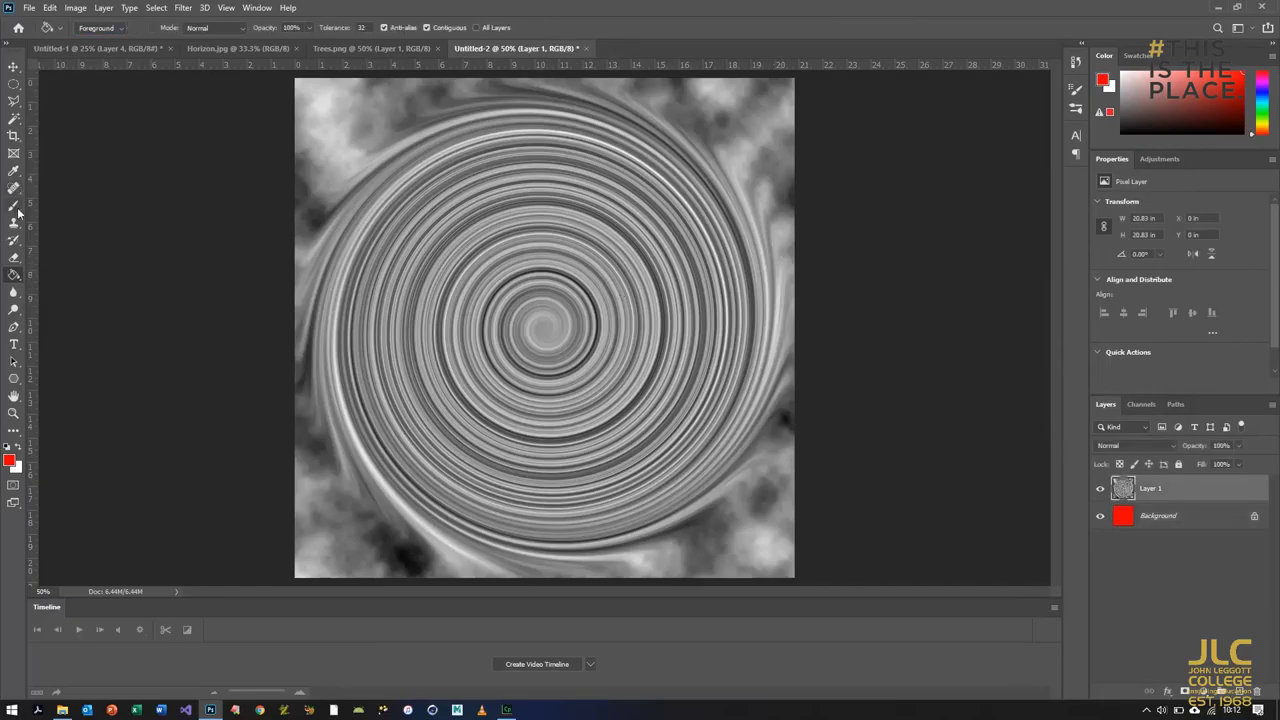
pyautogui.click(14, 257)
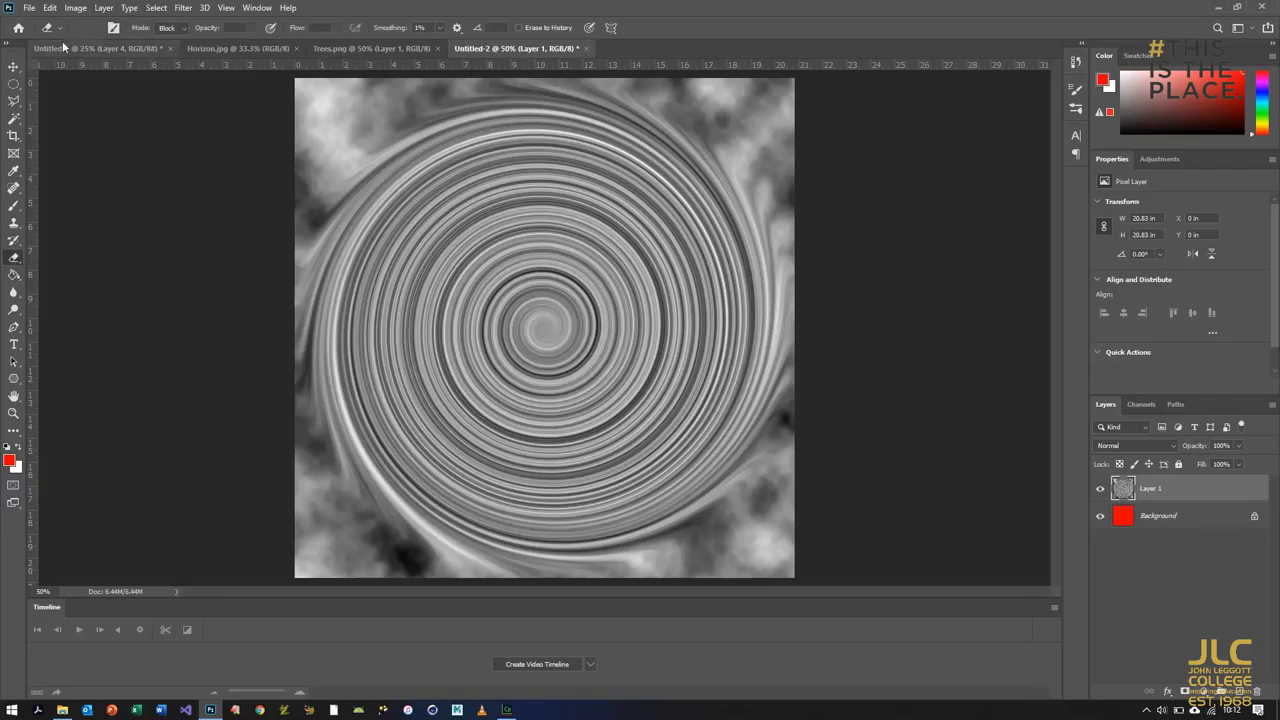
pyautogui.click(167, 28)
pyautogui.click(168, 41)
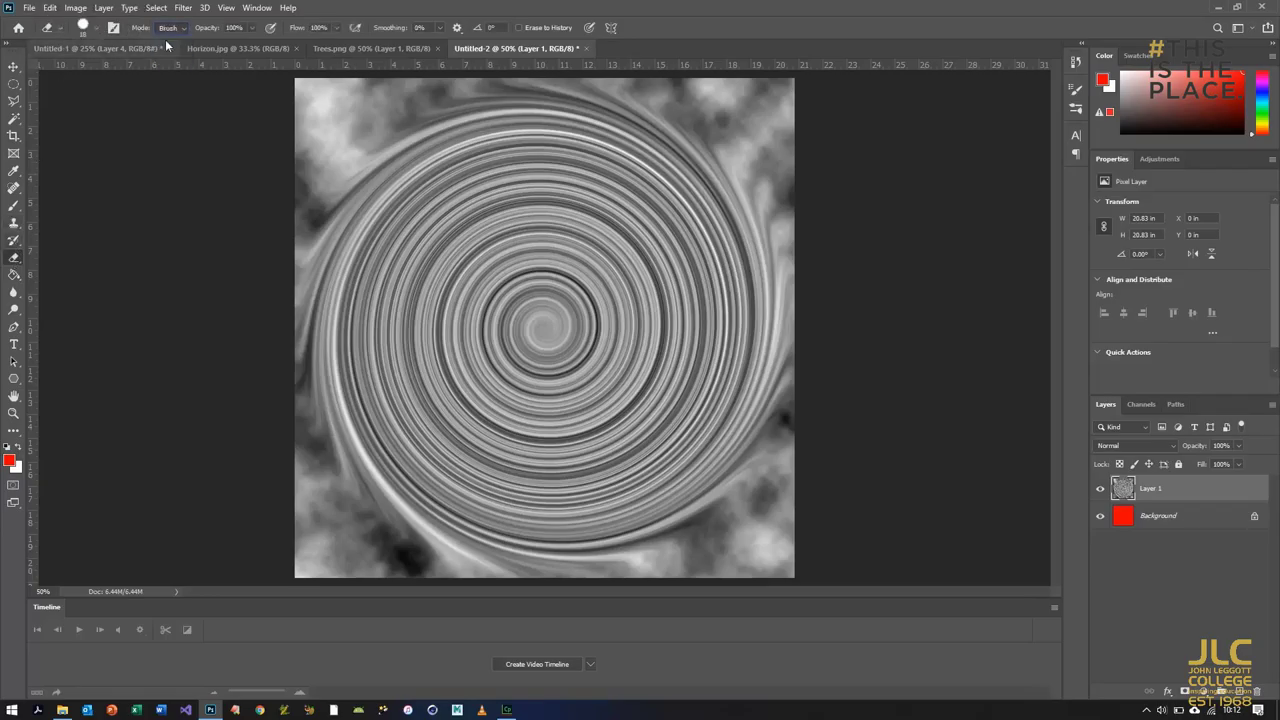
pyautogui.click(97, 30)
pyautogui.moveTo(159, 101); pyautogui.dragTo(74, 101)
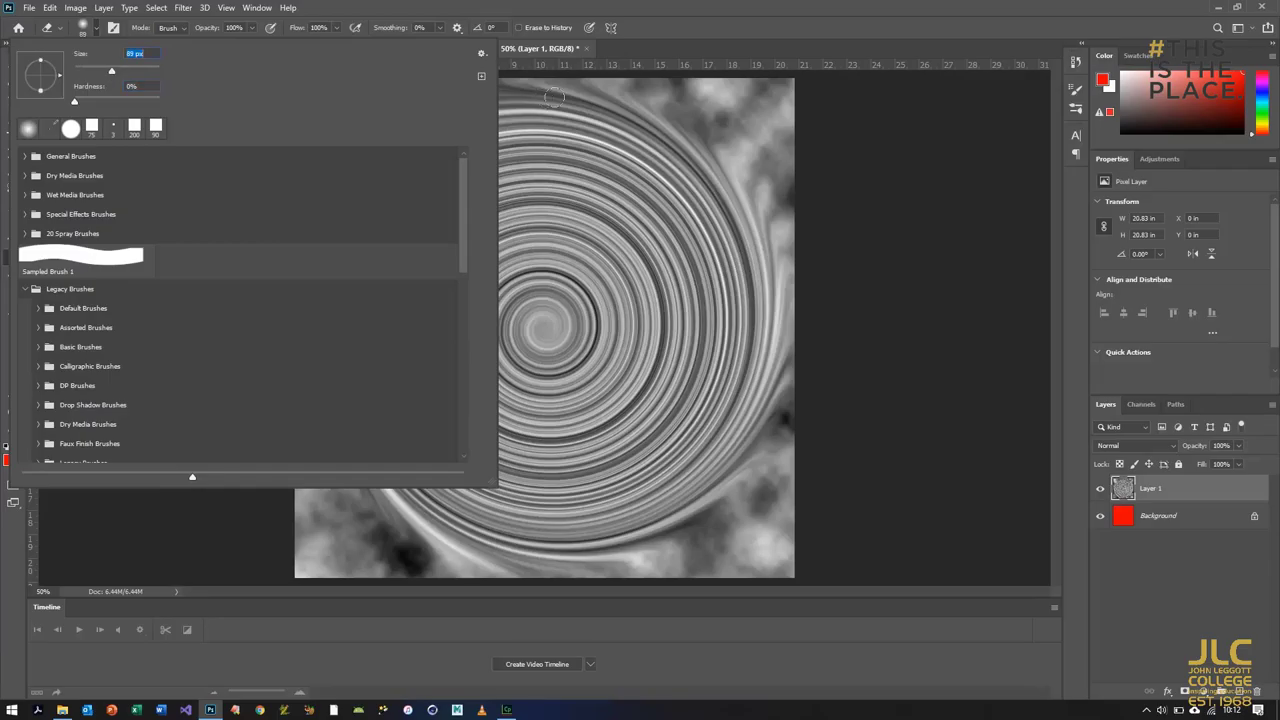
pyautogui.moveTo(125, 68); pyautogui.dragTo(120, 70)
pyautogui.moveTo(119, 72); pyautogui.dragTo(126, 70)
# Erase soft dabs and a streak along the spiral's top edge to reveal red.
pyautogui.click(744, 113)
pyautogui.click(575, 83)
pyautogui.moveTo(598, 80)
pyautogui.mouseDown()
pyautogui.moveTo(633, 90)
pyautogui.moveTo(490, 73)
pyautogui.moveTo(418, 90)
pyautogui.moveTo(343, 145)
pyautogui.moveTo(280, 251)
pyautogui.moveTo(296, 258)
pyautogui.moveTo(278, 268)
pyautogui.moveTo(274, 355)
pyautogui.moveTo(302, 410)
pyautogui.mouseUp()
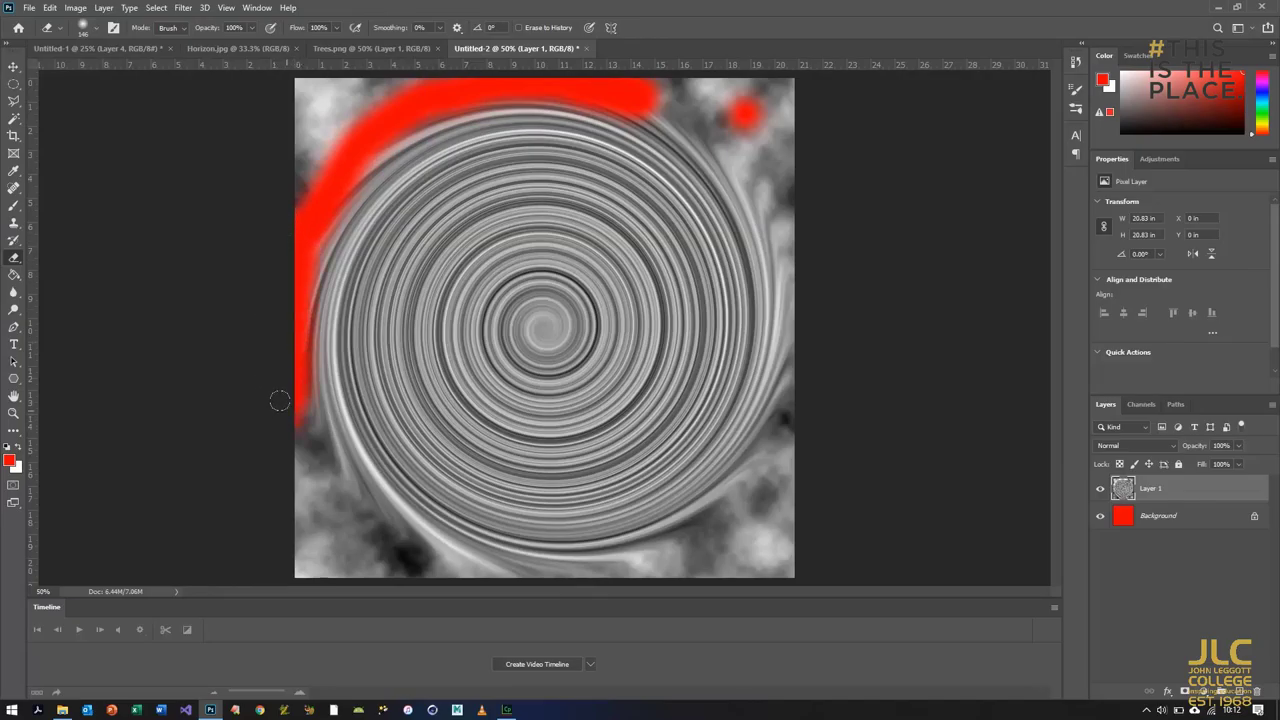
# Erase the spiral's left edge and all four corners down to the red background.
pyautogui.moveTo(286, 405)
pyautogui.mouseDown()
pyautogui.moveTo(337, 496)
pyautogui.moveTo(432, 549)
pyautogui.moveTo(371, 518)
pyautogui.moveTo(406, 543)
pyautogui.moveTo(476, 562)
pyautogui.moveTo(624, 560)
pyautogui.moveTo(724, 508)
pyautogui.moveTo(780, 396)
pyautogui.moveTo(780, 423)
pyautogui.moveTo(788, 247)
pyautogui.moveTo(719, 138)
pyautogui.moveTo(636, 93)
pyautogui.mouseUp()
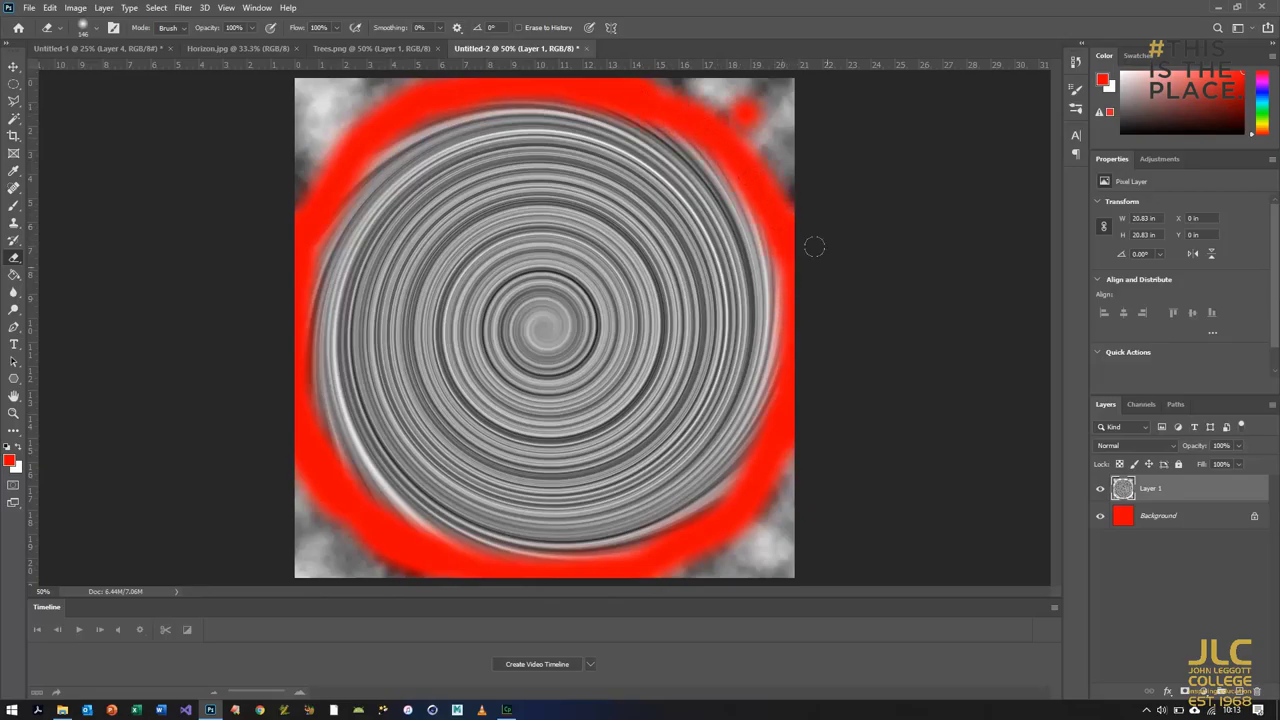
pyautogui.moveTo(766, 174)
pyautogui.mouseDown()
pyautogui.moveTo(771, 78)
pyautogui.moveTo(785, 192)
pyautogui.moveTo(759, 121)
pyautogui.moveTo(671, 76)
pyautogui.moveTo(770, 77)
pyautogui.moveTo(616, 72)
pyautogui.moveTo(782, 137)
pyautogui.mouseUp()
pyautogui.moveTo(553, 64)
pyautogui.mouseDown()
pyautogui.moveTo(339, 70)
pyautogui.moveTo(260, 87)
pyautogui.moveTo(287, 80)
pyautogui.moveTo(281, 188)
pyautogui.moveTo(340, 86)
pyautogui.moveTo(242, 183)
pyautogui.moveTo(348, 88)
pyautogui.moveTo(306, 143)
pyautogui.moveTo(362, 98)
pyautogui.mouseUp()
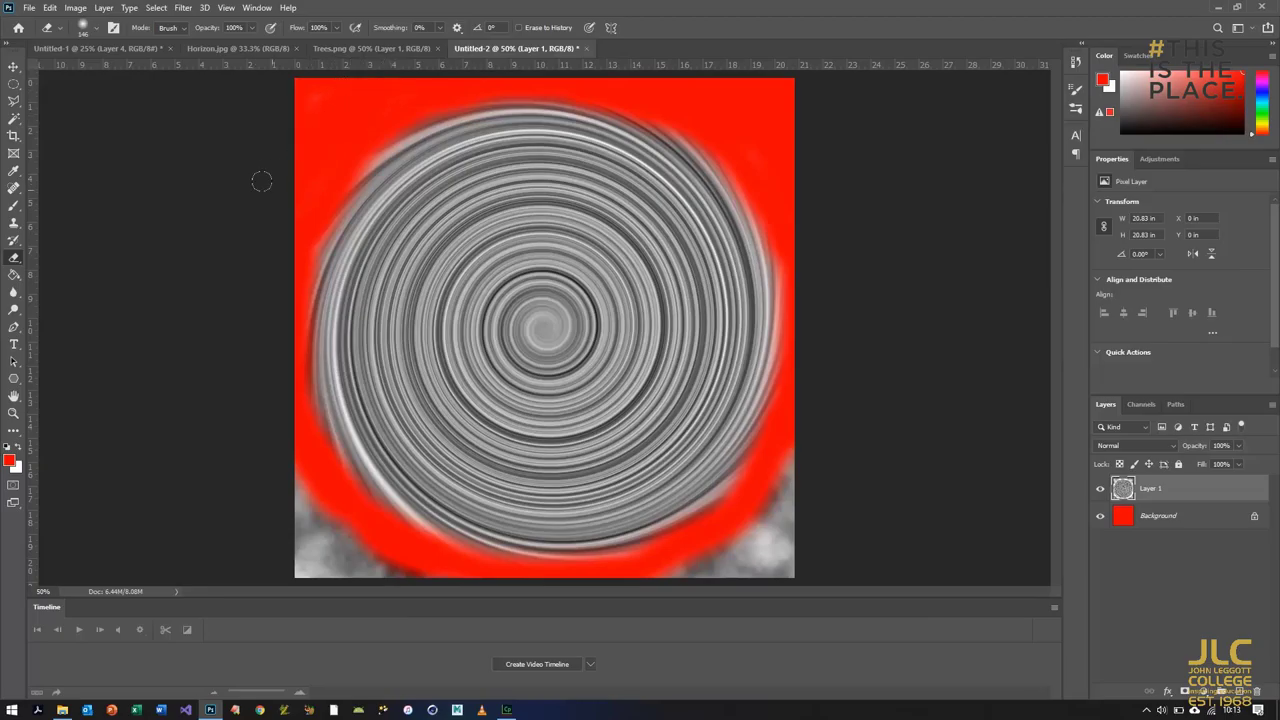
pyautogui.moveTo(280, 500)
pyautogui.mouseDown()
pyautogui.moveTo(319, 552)
pyautogui.moveTo(279, 480)
pyautogui.moveTo(391, 583)
pyautogui.moveTo(303, 513)
pyautogui.moveTo(405, 579)
pyautogui.moveTo(255, 532)
pyautogui.moveTo(466, 589)
pyautogui.moveTo(381, 555)
pyautogui.moveTo(237, 553)
pyautogui.moveTo(336, 581)
pyautogui.mouseUp()
pyautogui.moveTo(781, 463)
pyautogui.mouseDown()
pyautogui.moveTo(742, 525)
pyautogui.moveTo(665, 592)
pyautogui.moveTo(642, 593)
pyautogui.moveTo(711, 553)
pyautogui.moveTo(645, 565)
pyautogui.moveTo(781, 535)
pyautogui.mouseUp()
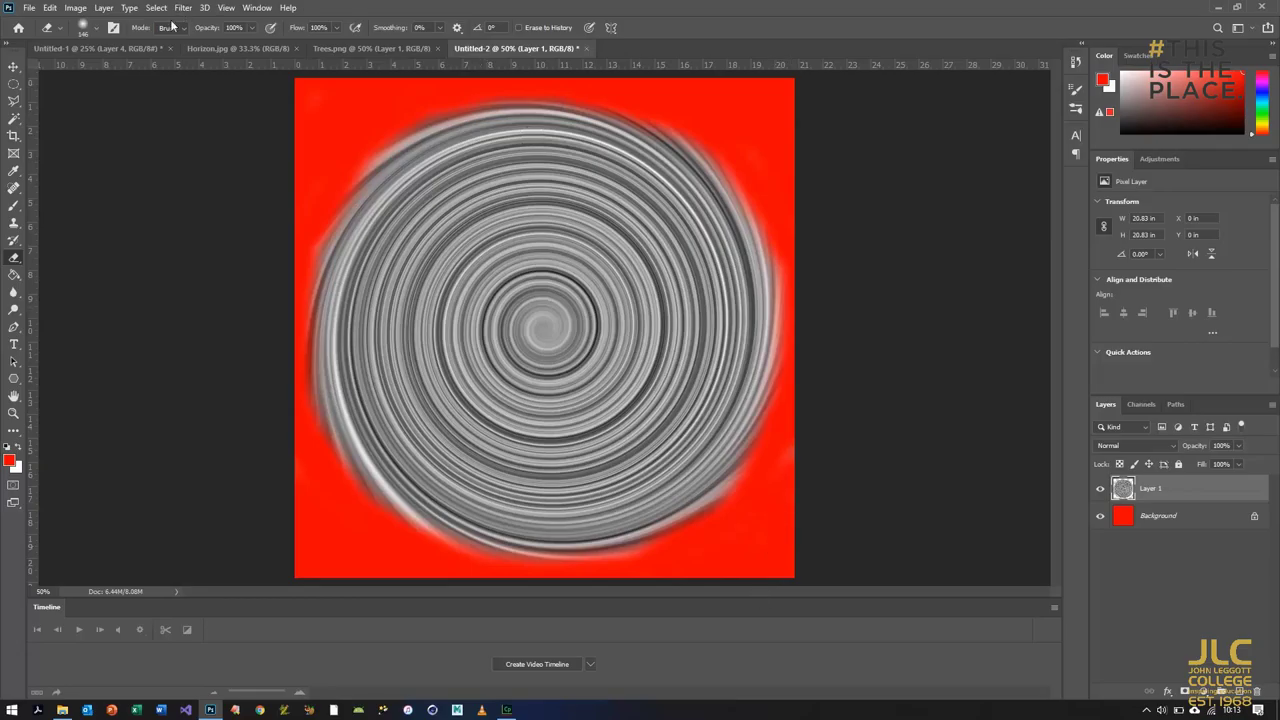
# Enlarge the eraser to 1000 px, clear the spiral's centre, and drag the ring into Untitled-1.
pyautogui.click(97, 27)
pyautogui.moveTo(126, 71); pyautogui.dragTo(139, 71)
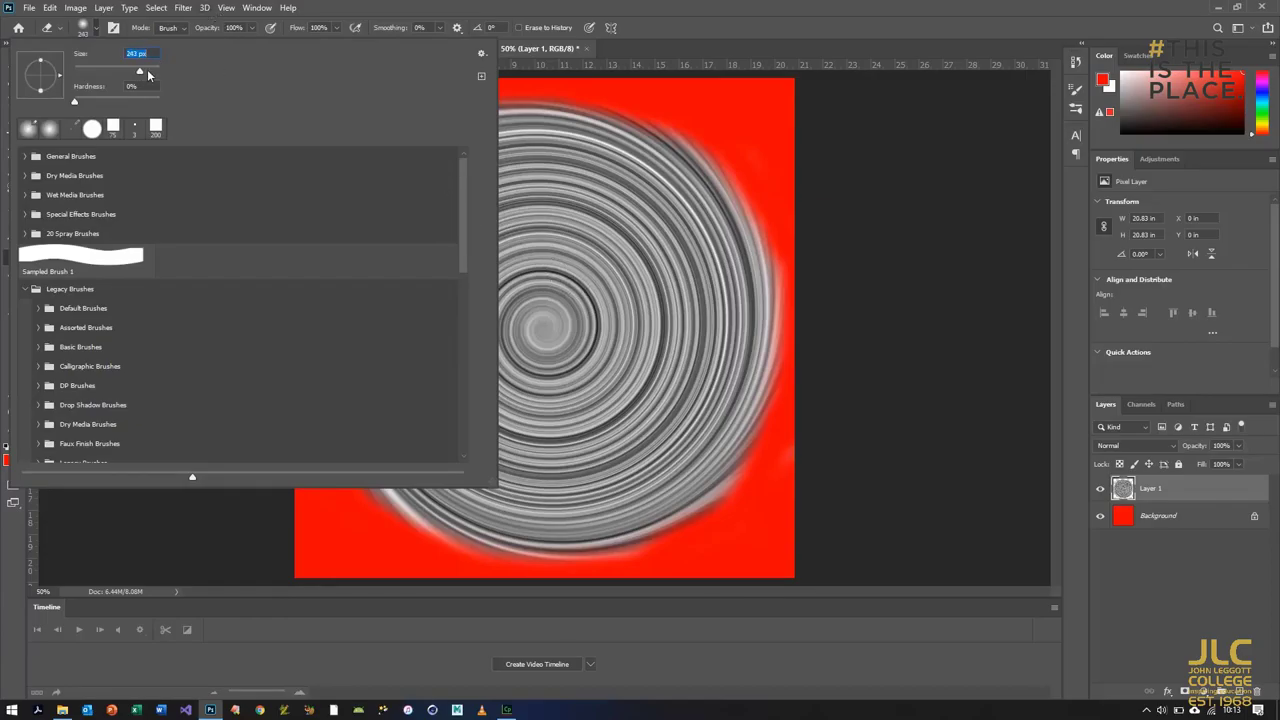
pyautogui.moveTo(150, 72); pyautogui.dragTo(155, 66)
pyautogui.write('1000')
pyautogui.click(98, 29)
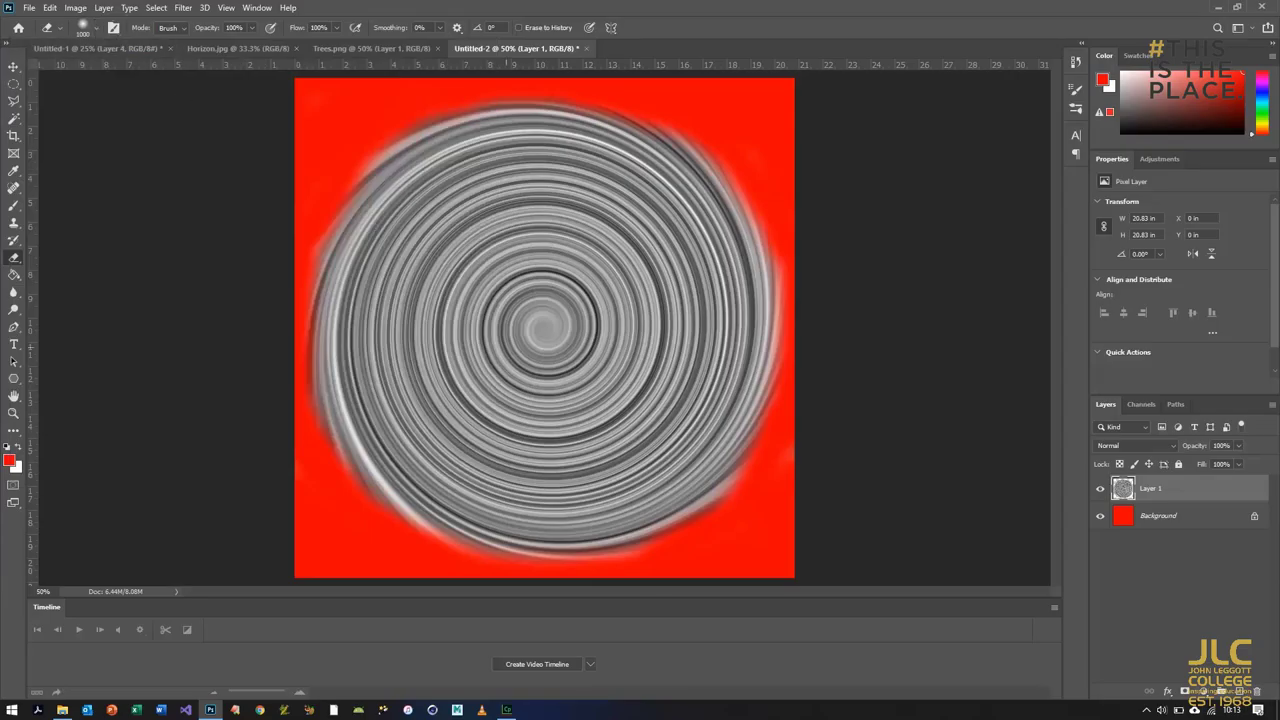
pyautogui.click(540, 320)
pyautogui.moveTo(540, 320); pyautogui.dragTo(545, 315)
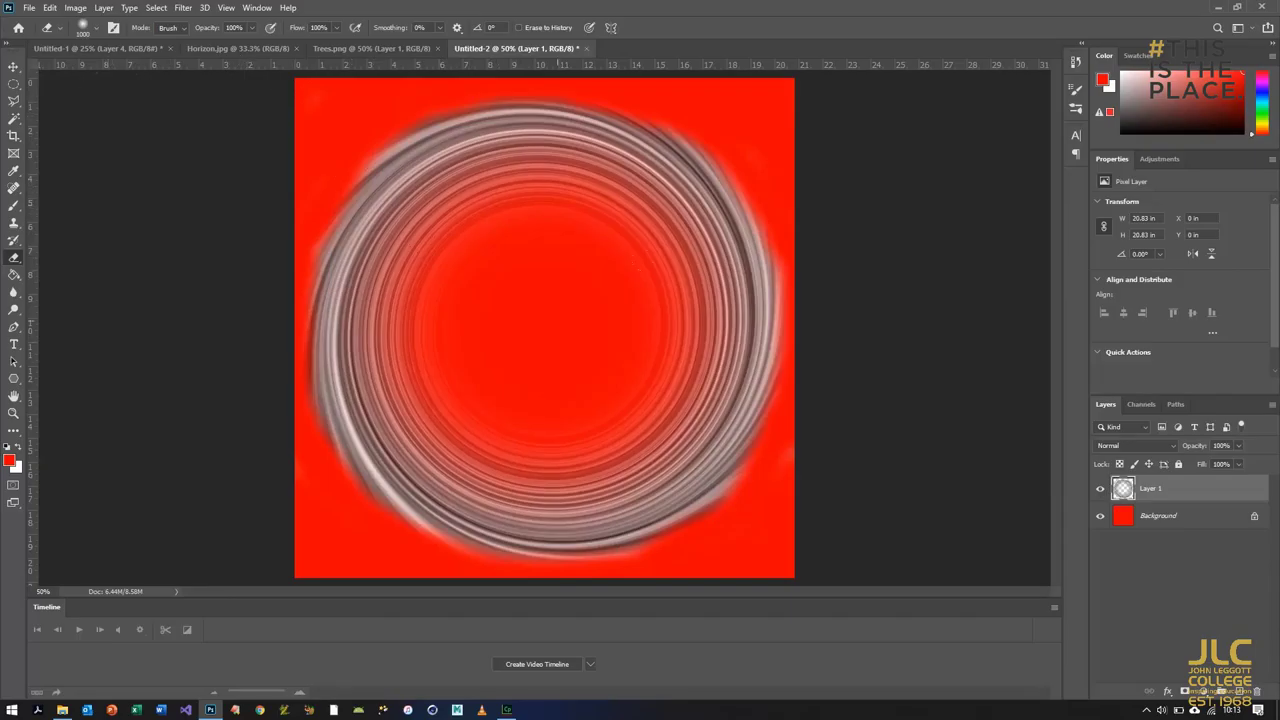
pyautogui.click(14, 66)
pyautogui.moveTo(737, 380); pyautogui.dragTo(417, 298)
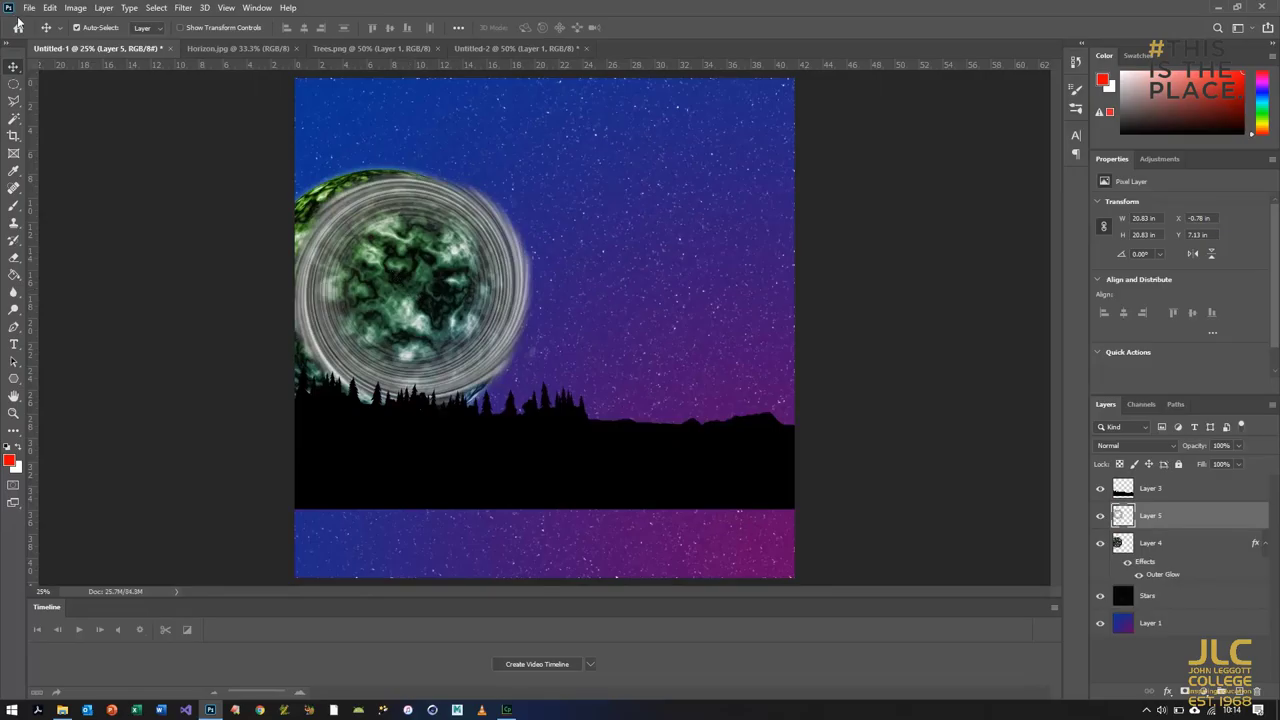
# Flatten the ring to about 24% height, tilt it about -18°, and enlarge it around the planet.
pyautogui.click(52, 8)
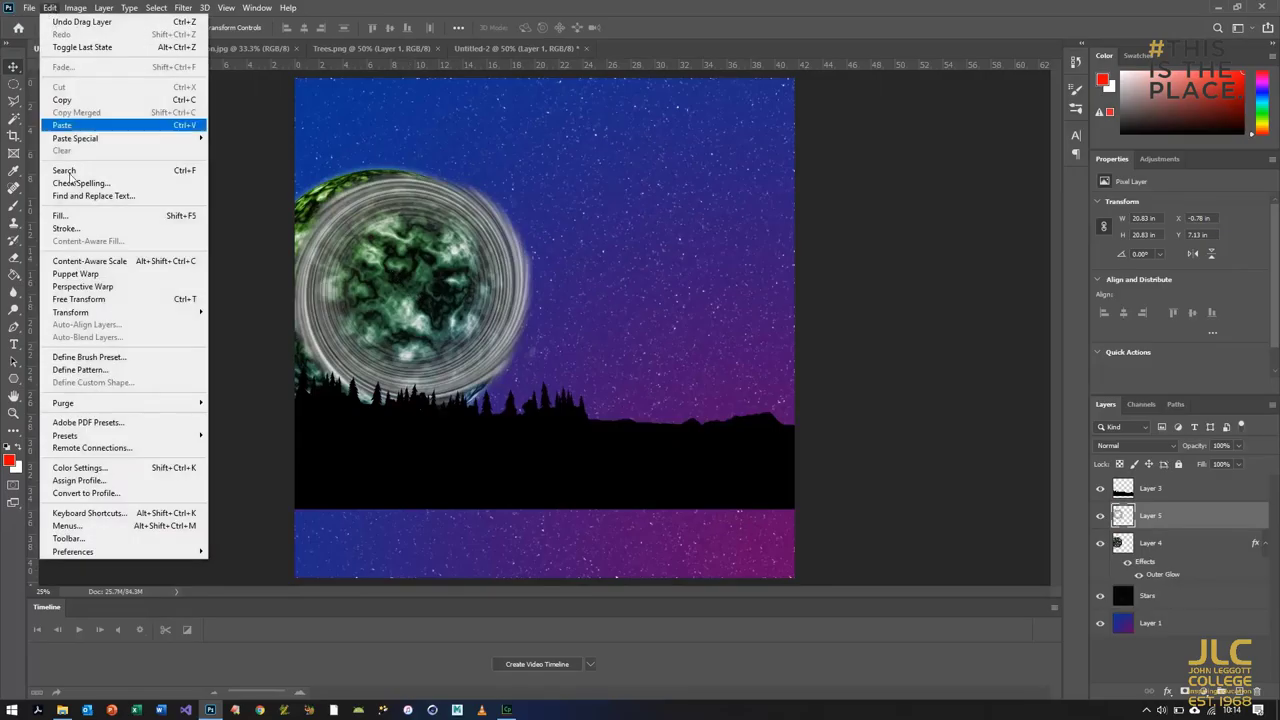
pyautogui.click(98, 300)
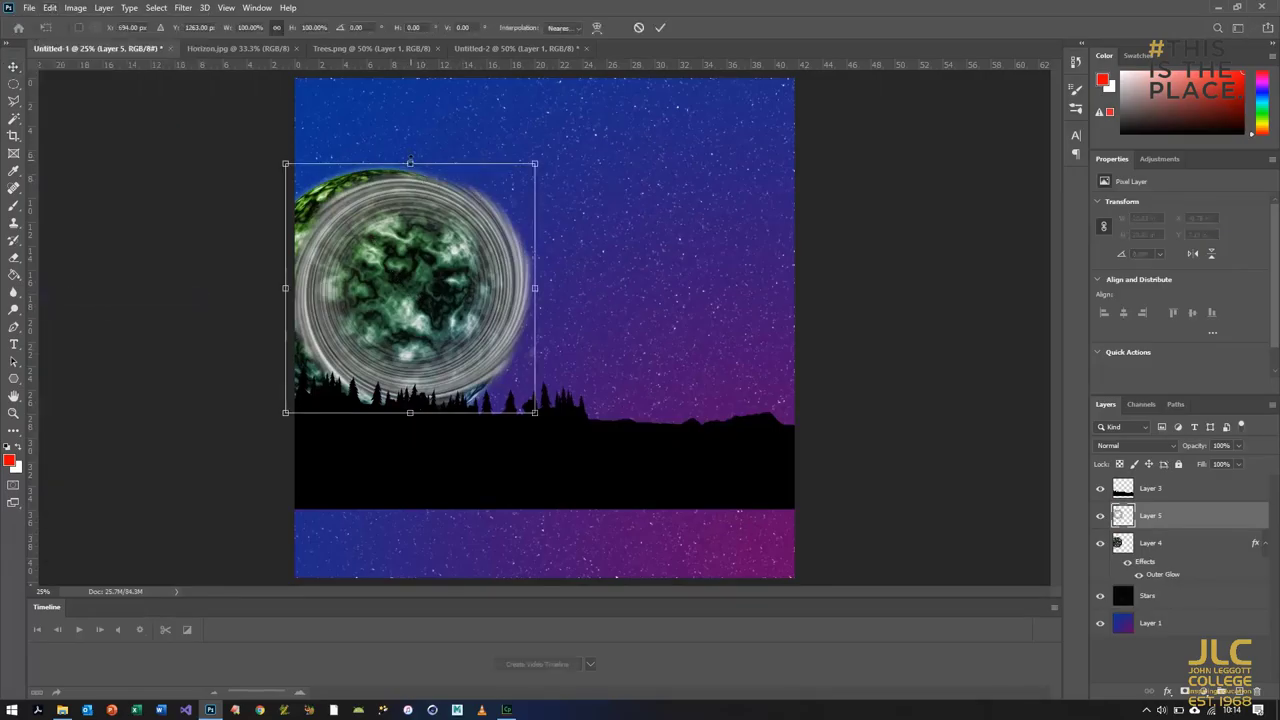
pyautogui.moveTo(410, 160); pyautogui.dragTo(410, 251)
pyautogui.hotkey('ctrl', 'z')
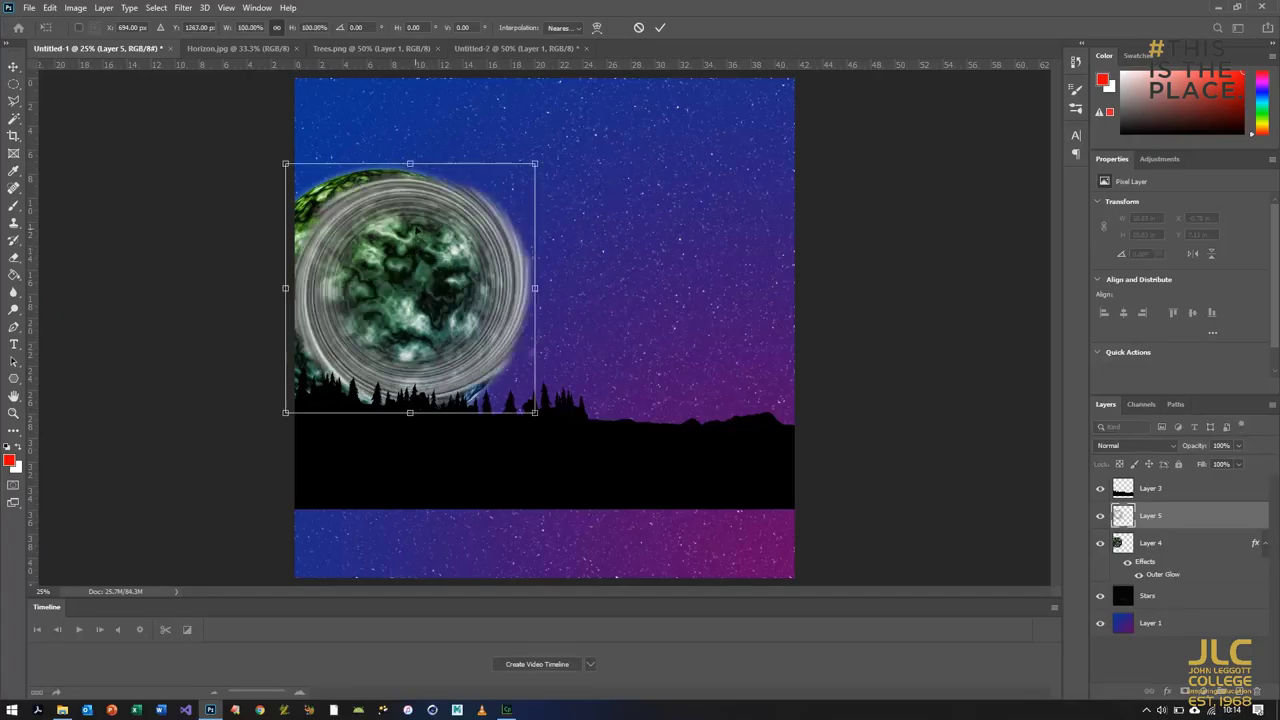
pyautogui.moveTo(410, 163); pyautogui.dragTo(410, 353)
pyautogui.moveTo(490, 380); pyautogui.dragTo(470, 248)
pyautogui.moveTo(539, 195); pyautogui.dragTo(559, 123)
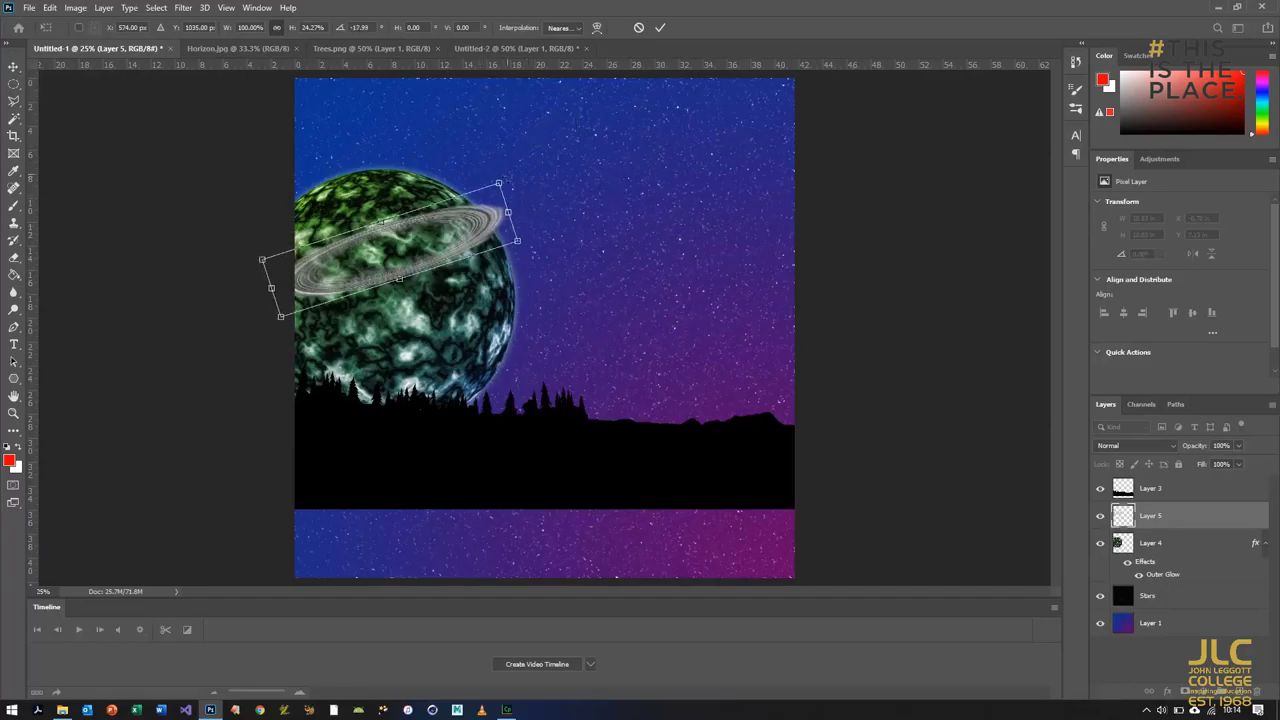
pyautogui.moveTo(503, 182); pyautogui.dragTo(497, 295)
pyautogui.moveTo(499, 226); pyautogui.dragTo(630, 143)
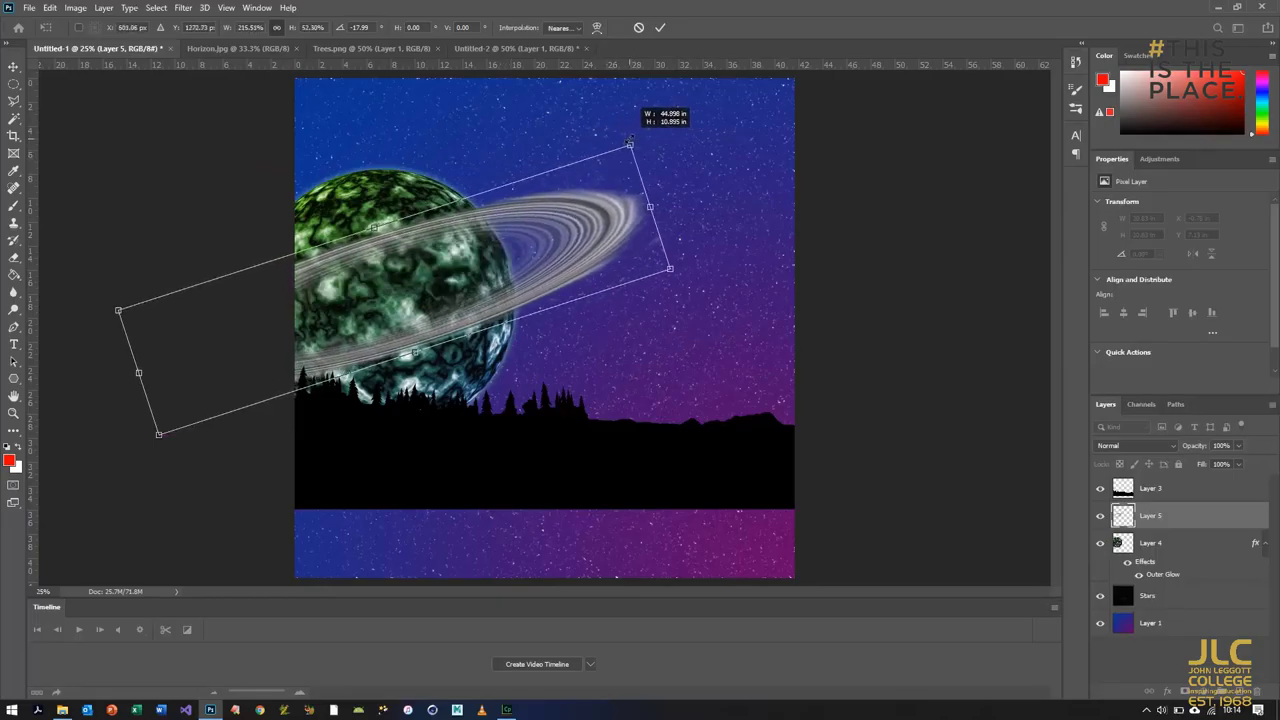
pyautogui.moveTo(571, 242); pyautogui.dragTo(562, 235)
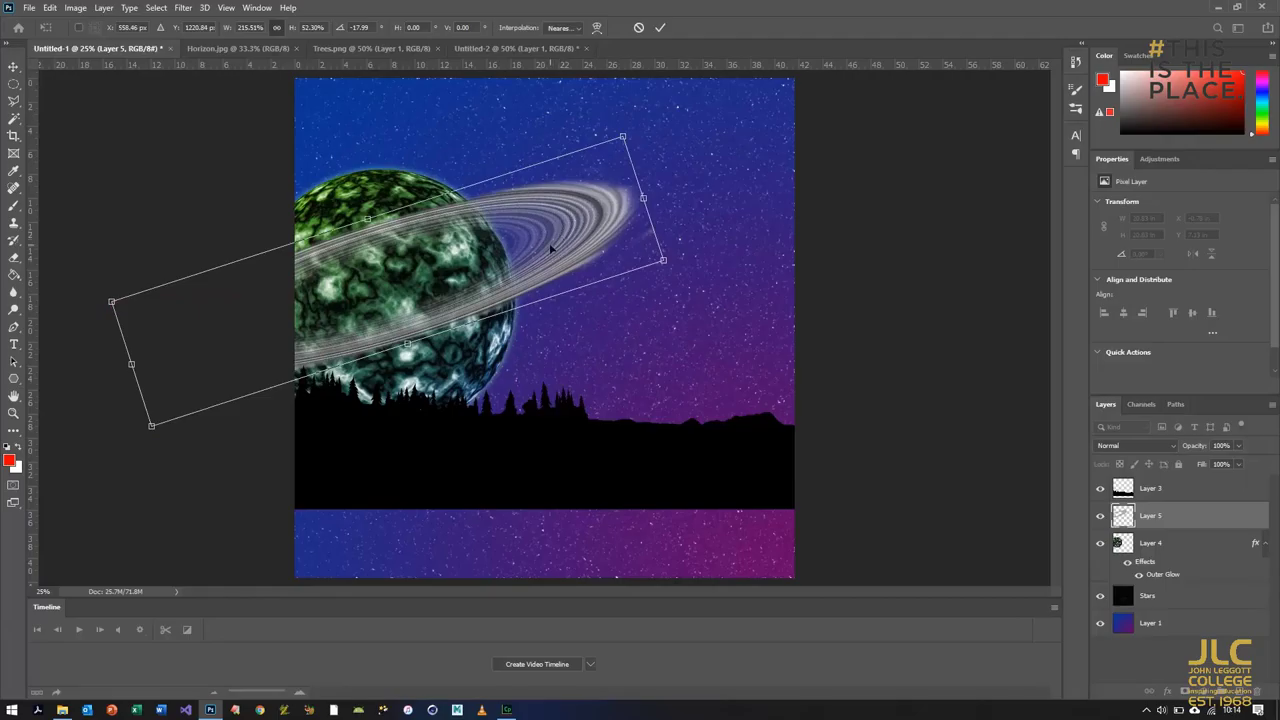
pyautogui.press('Return')
# Zoom to 100% and add 25% Gaussian monochromatic noise to the ring.
pyautogui.hotkey('ctrl', '+')
pyautogui.hotkey('ctrl', '+')
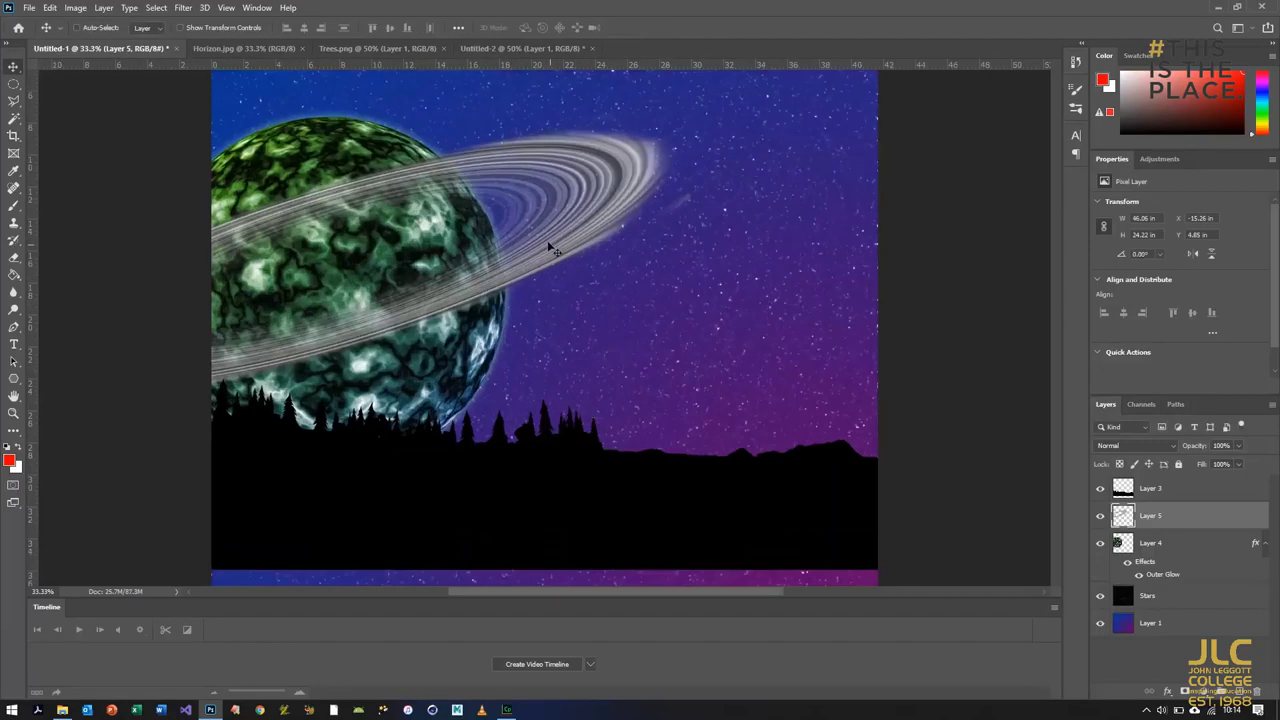
pyautogui.hotkey('ctrl', '+')
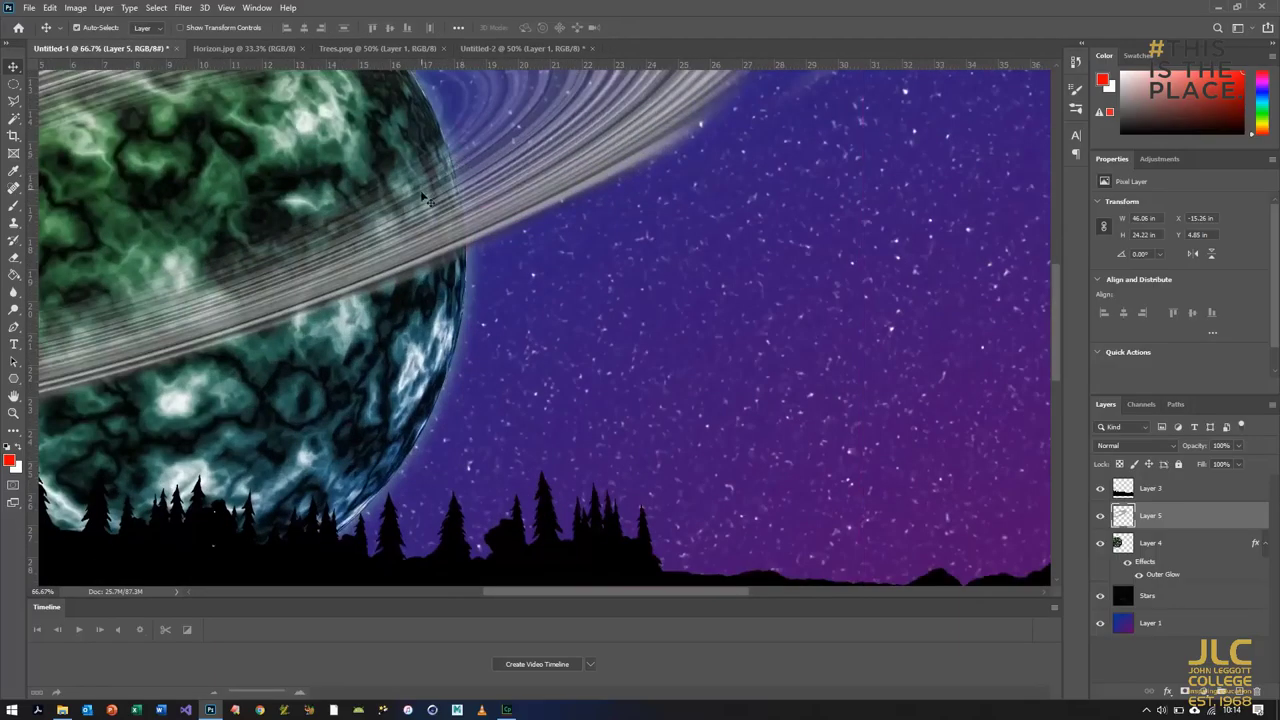
pyautogui.scroll(2, 425, 207)
pyautogui.scroll(3, 425, 207)
pyautogui.hotkey('ctrl', '+')
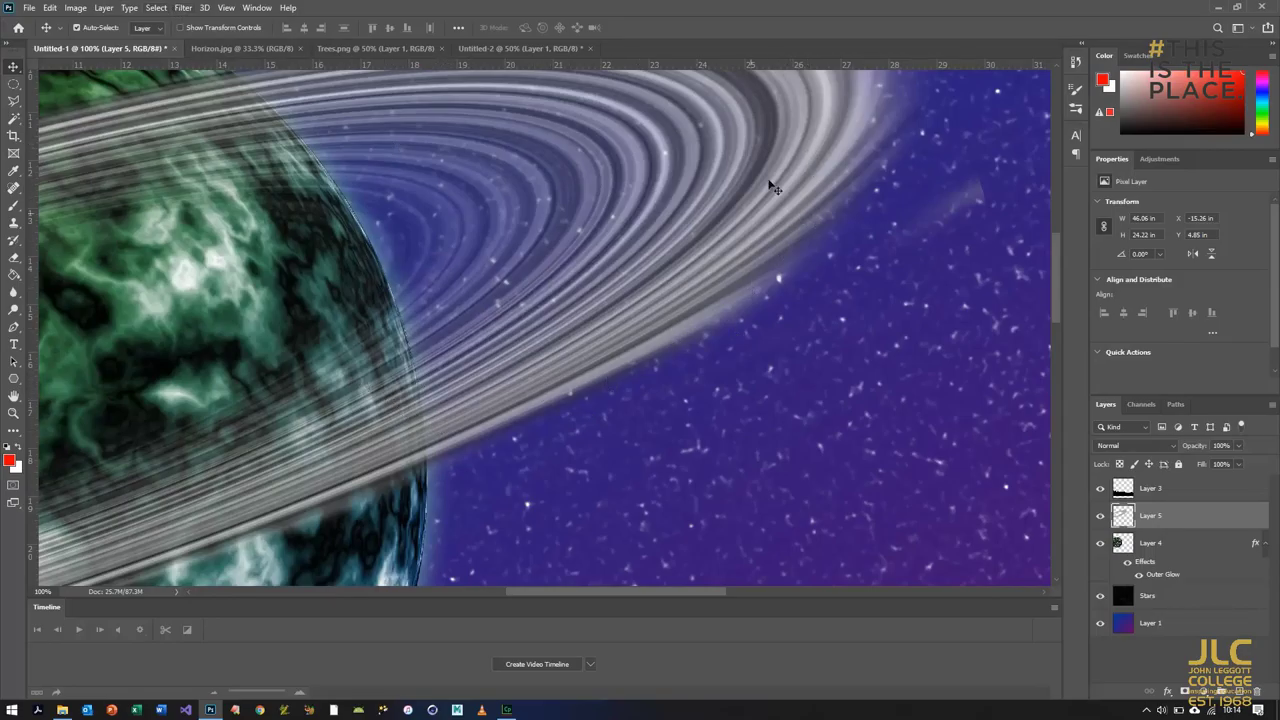
pyautogui.click(183, 9)
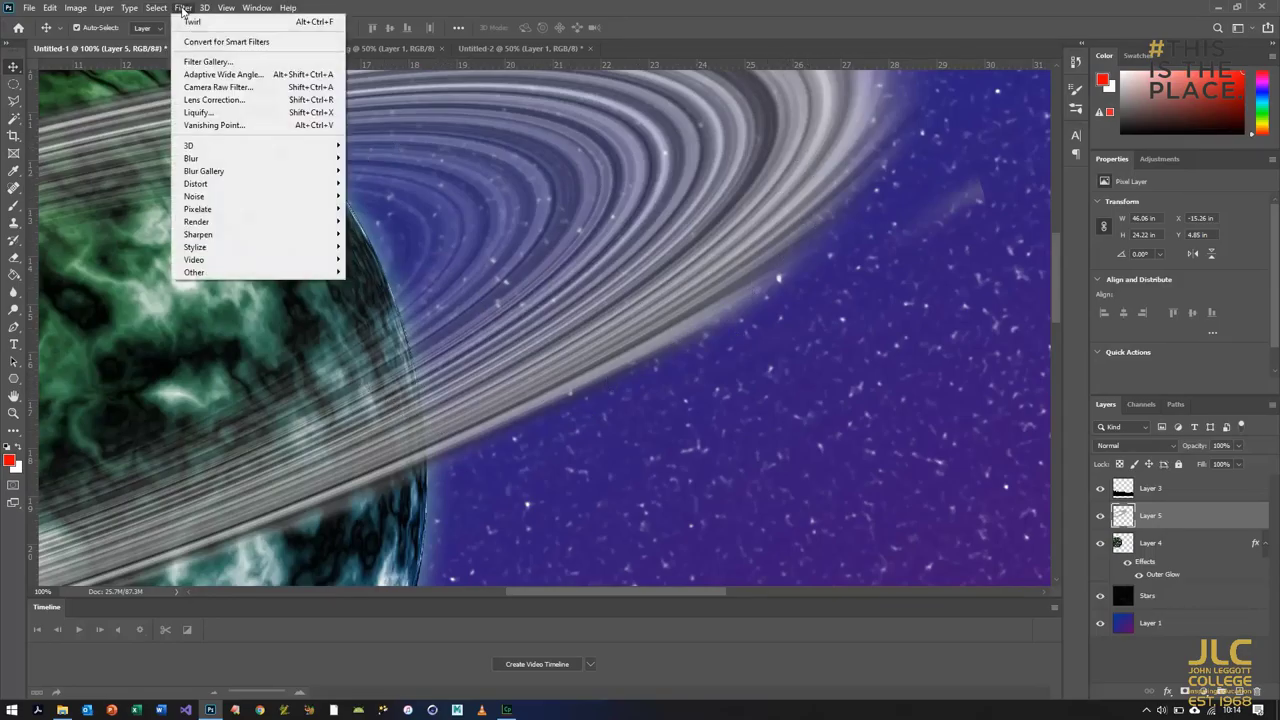
pyautogui.moveTo(243, 198)
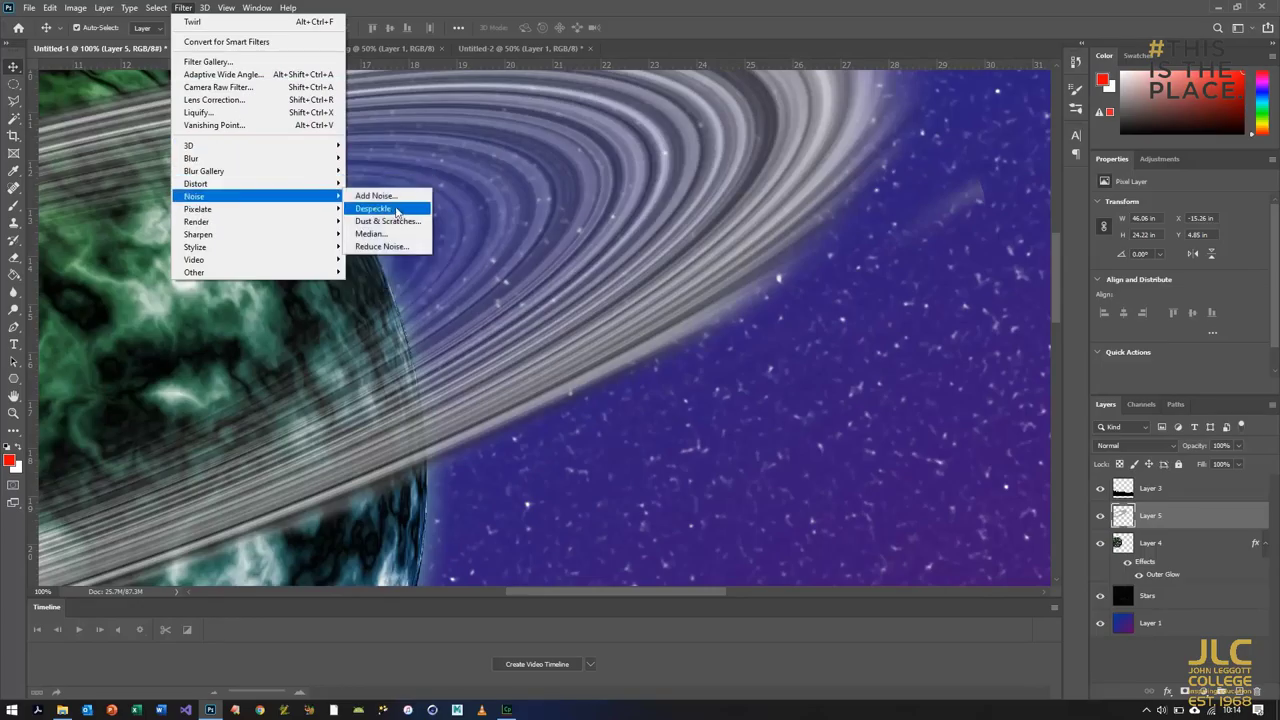
pyautogui.click(374, 196)
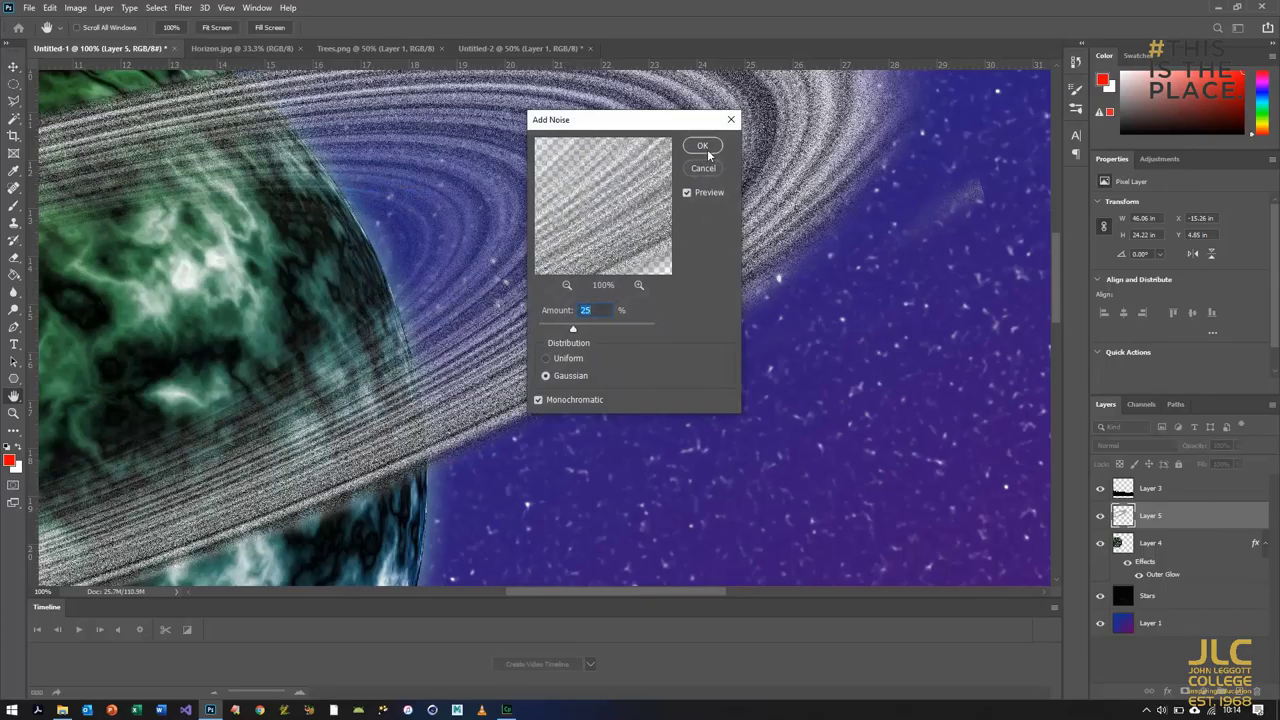
pyautogui.moveTo(689, 124); pyautogui.dragTo(982, 183)
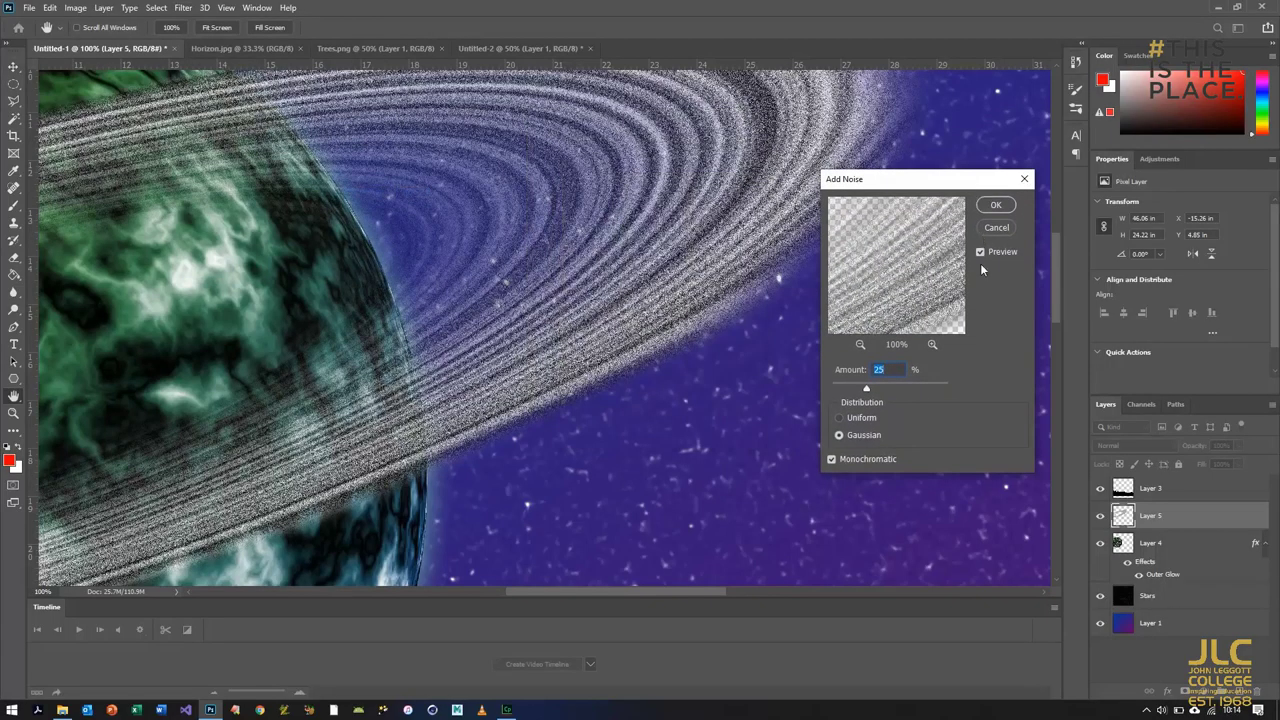
pyautogui.click(980, 252)
pyautogui.click(979, 251)
pyautogui.click(996, 205)
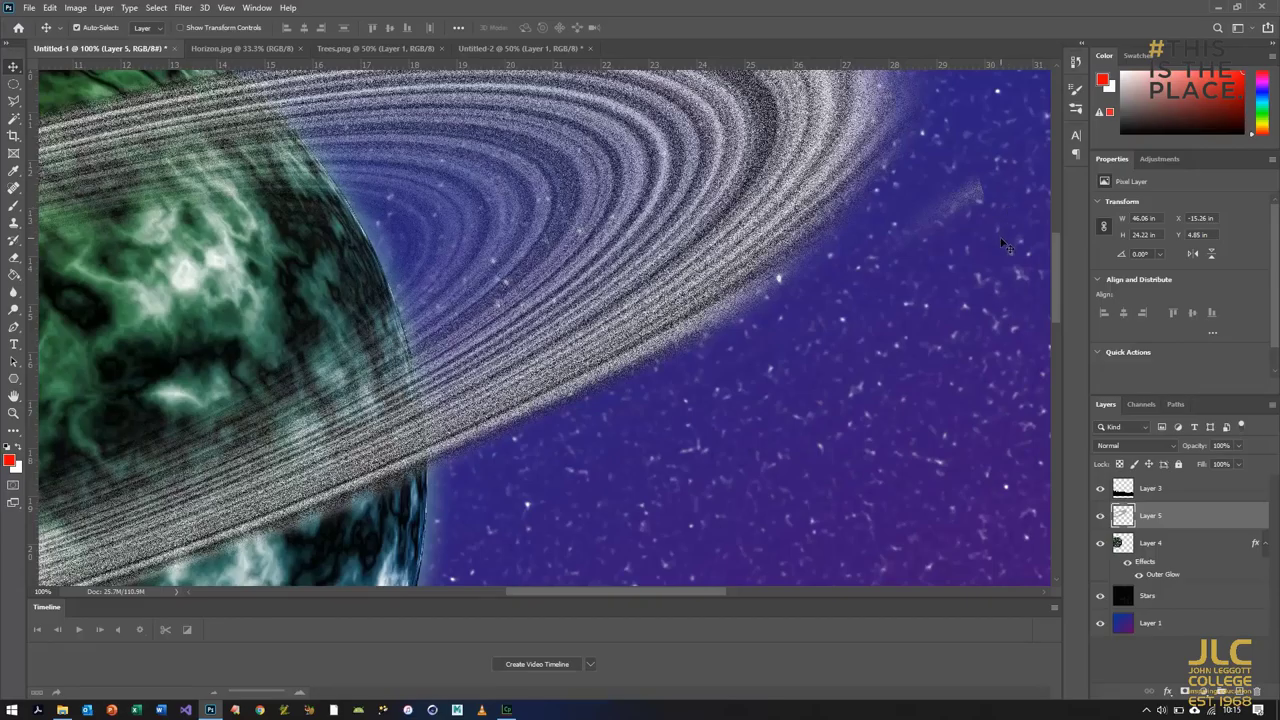
# Apply Levels of 99, 1.52 and 227 to the ring, then zoom out to the full scene.
pyautogui.click(76, 9)
pyautogui.moveTo(87, 45)
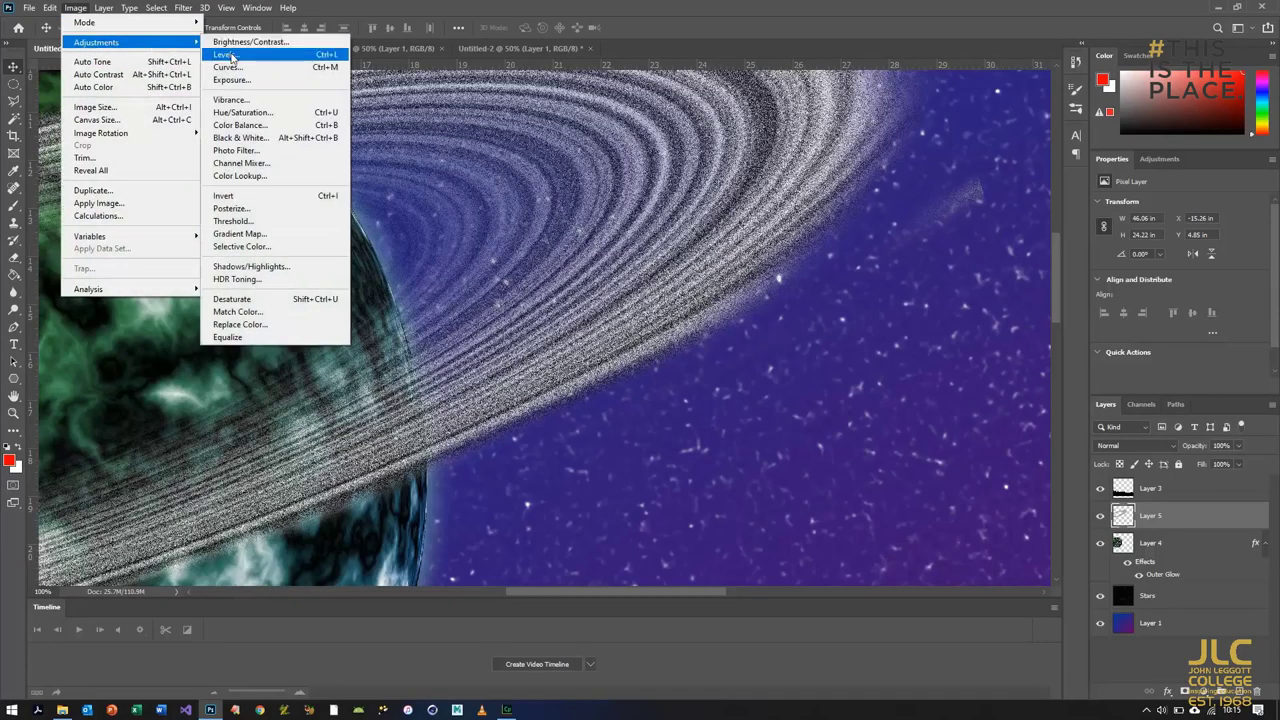
pyautogui.click(231, 58)
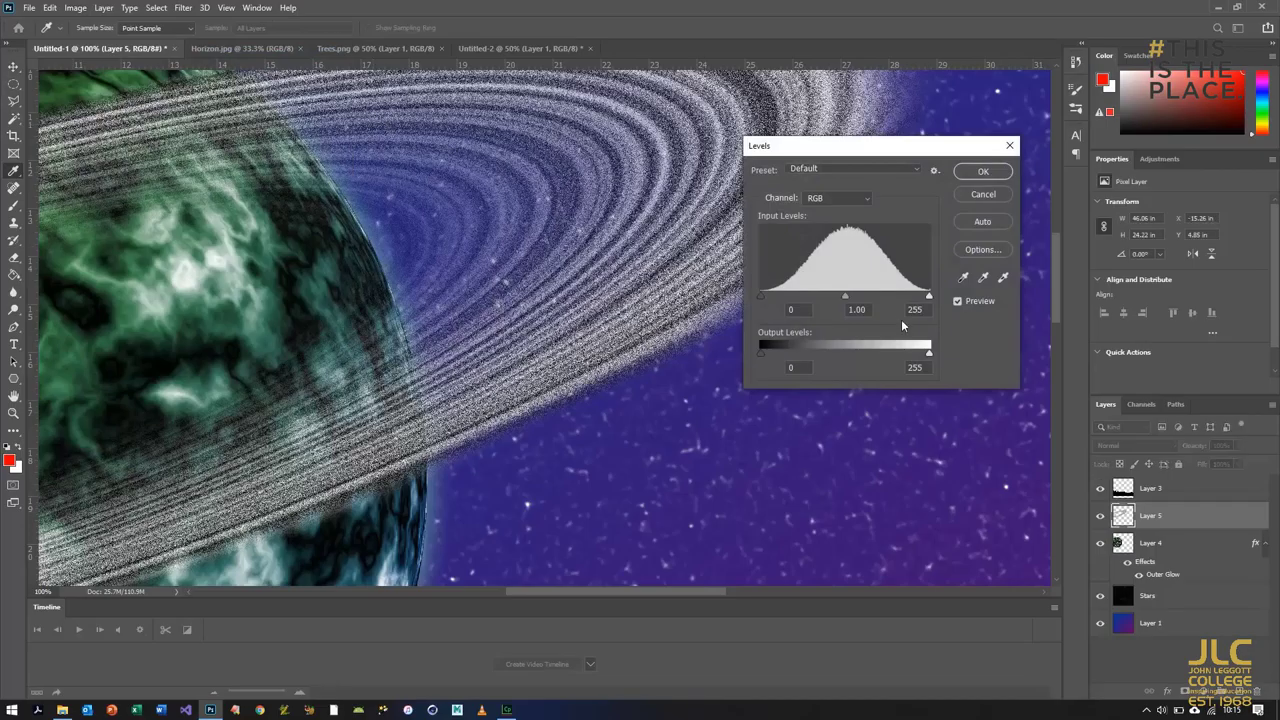
pyautogui.write('99')
pyautogui.press('Tab')
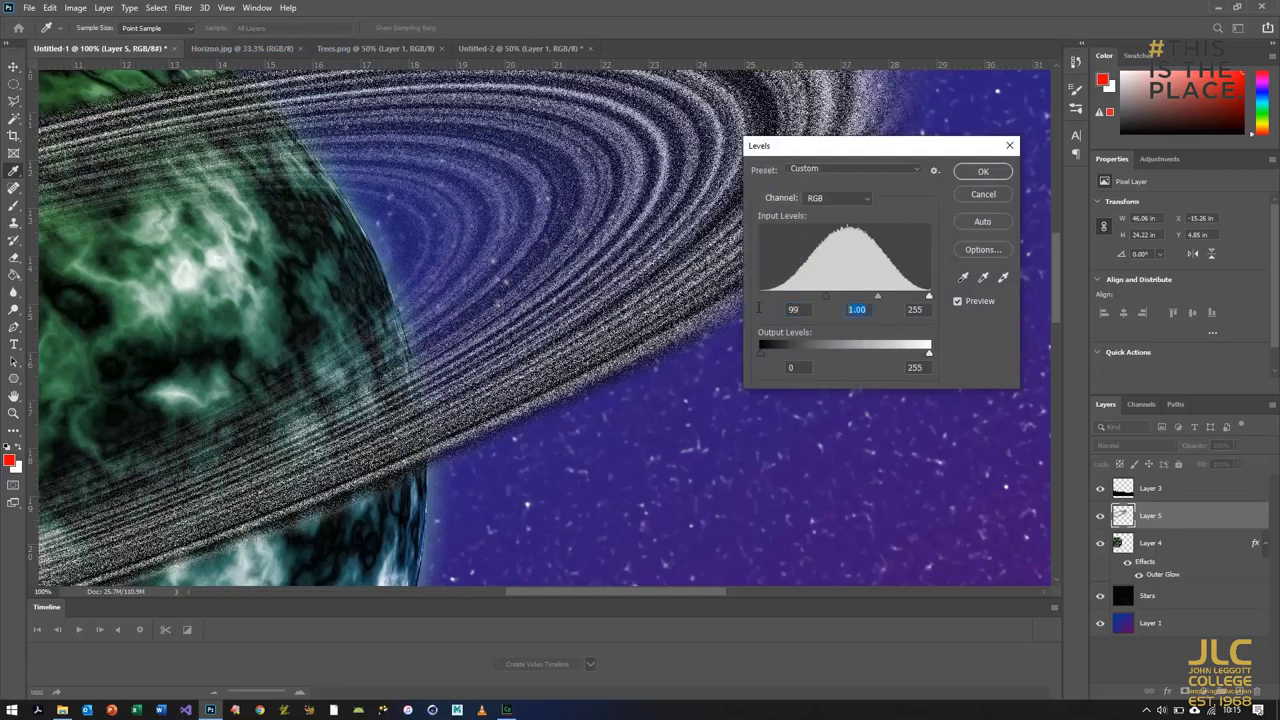
pyautogui.write('1.')
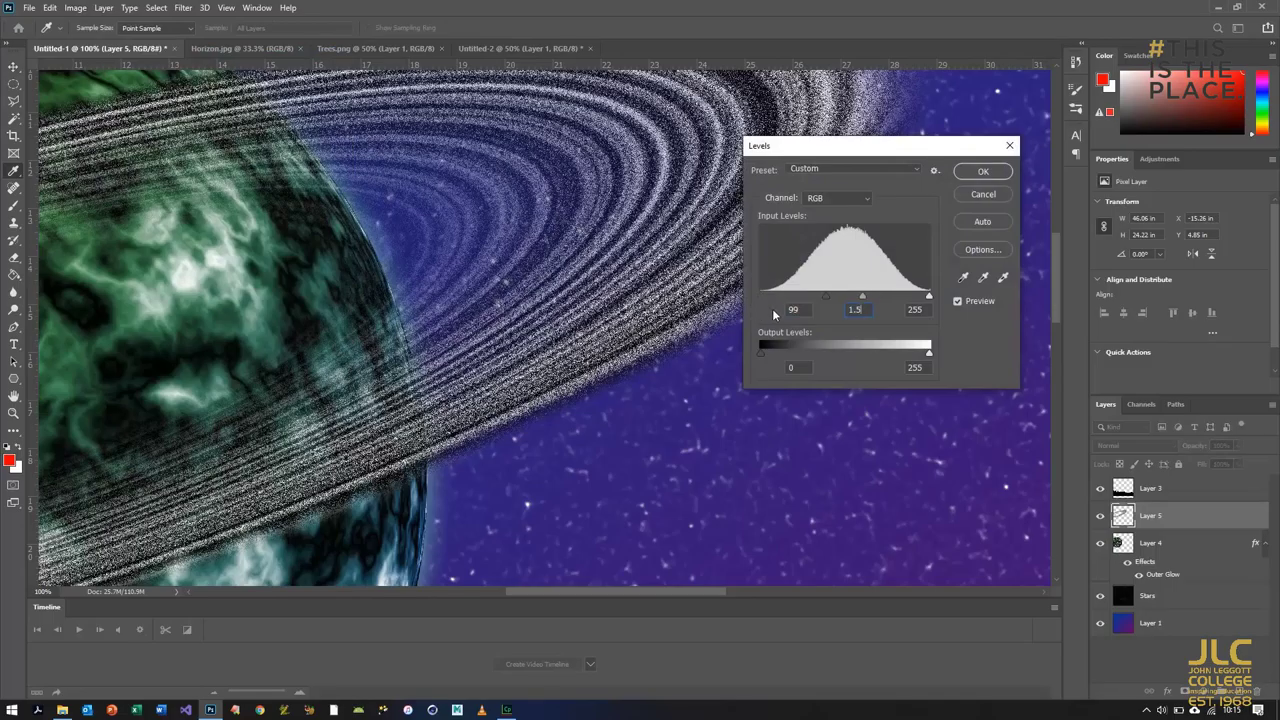
pyautogui.click(921, 309)
pyautogui.write('227')
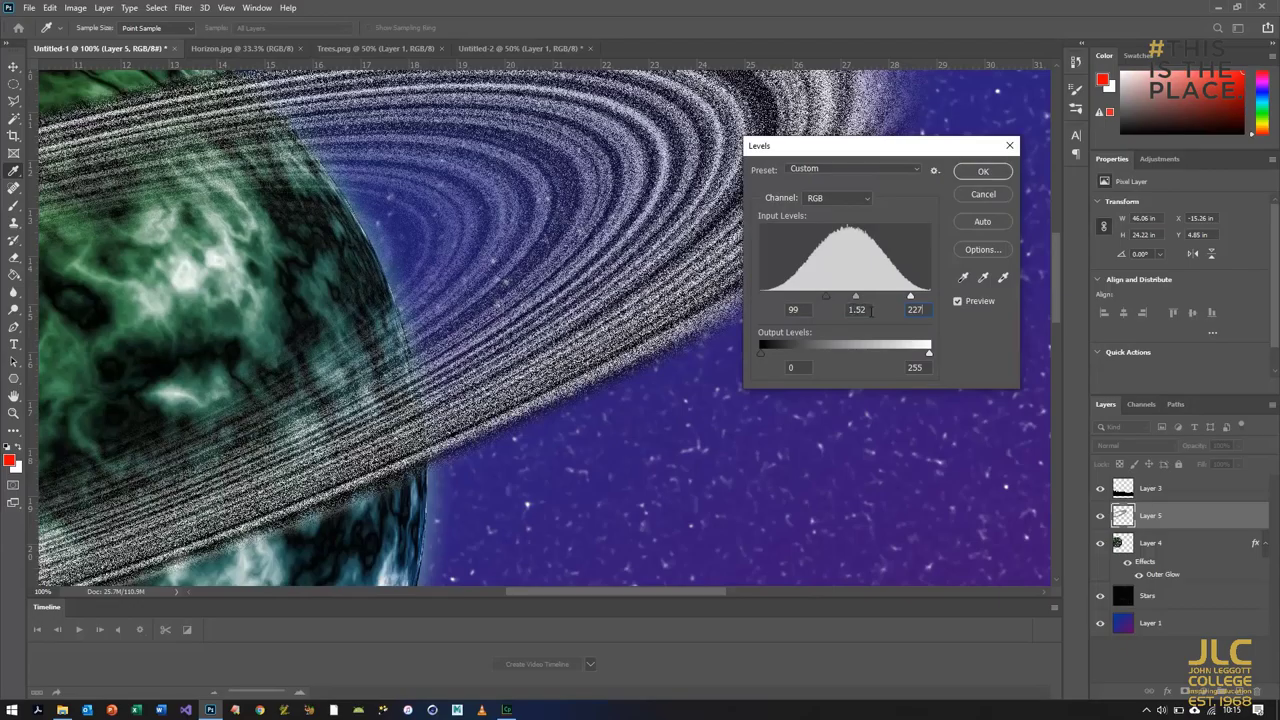
pyautogui.click(978, 172)
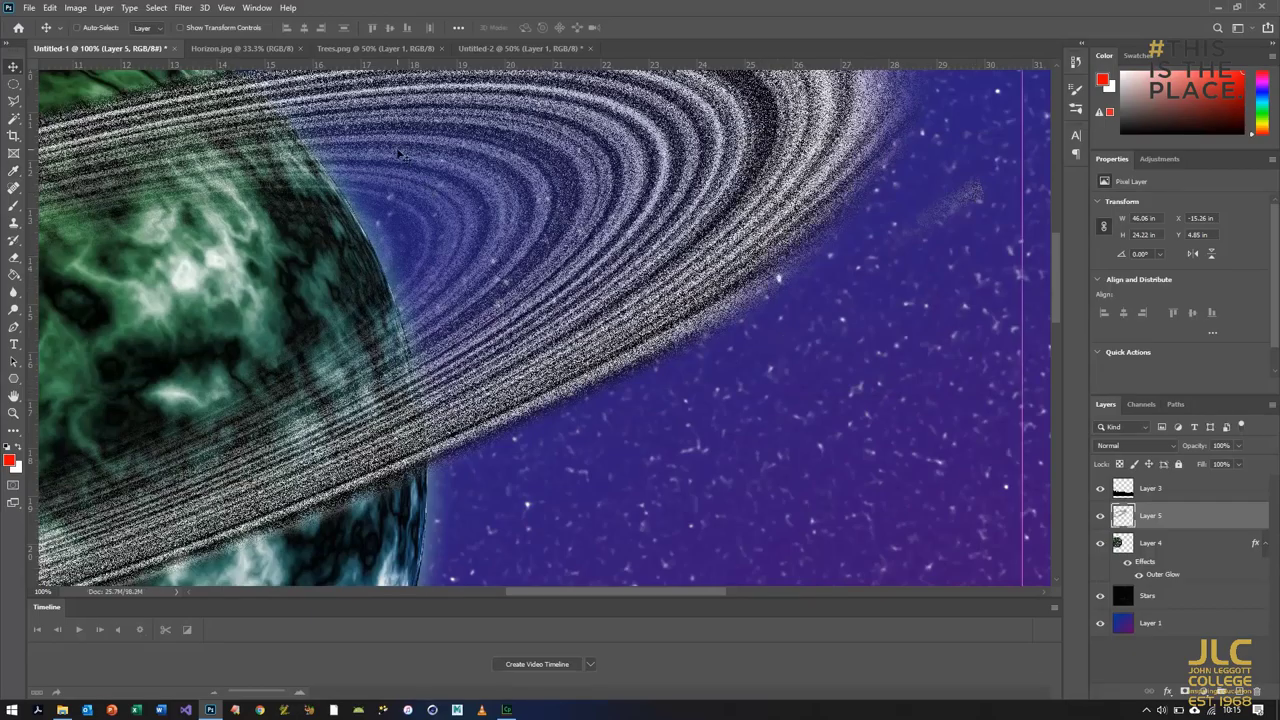
pyautogui.hotkey('ctrl', '-')
pyautogui.hotkey('ctrl', '-')
pyautogui.hotkey('ctrl', '-')
# Colorize the ring on Layer 5 with Hue/Saturation at Hue 72, Saturation 29, Lightness -1.
pyautogui.click(76, 27)
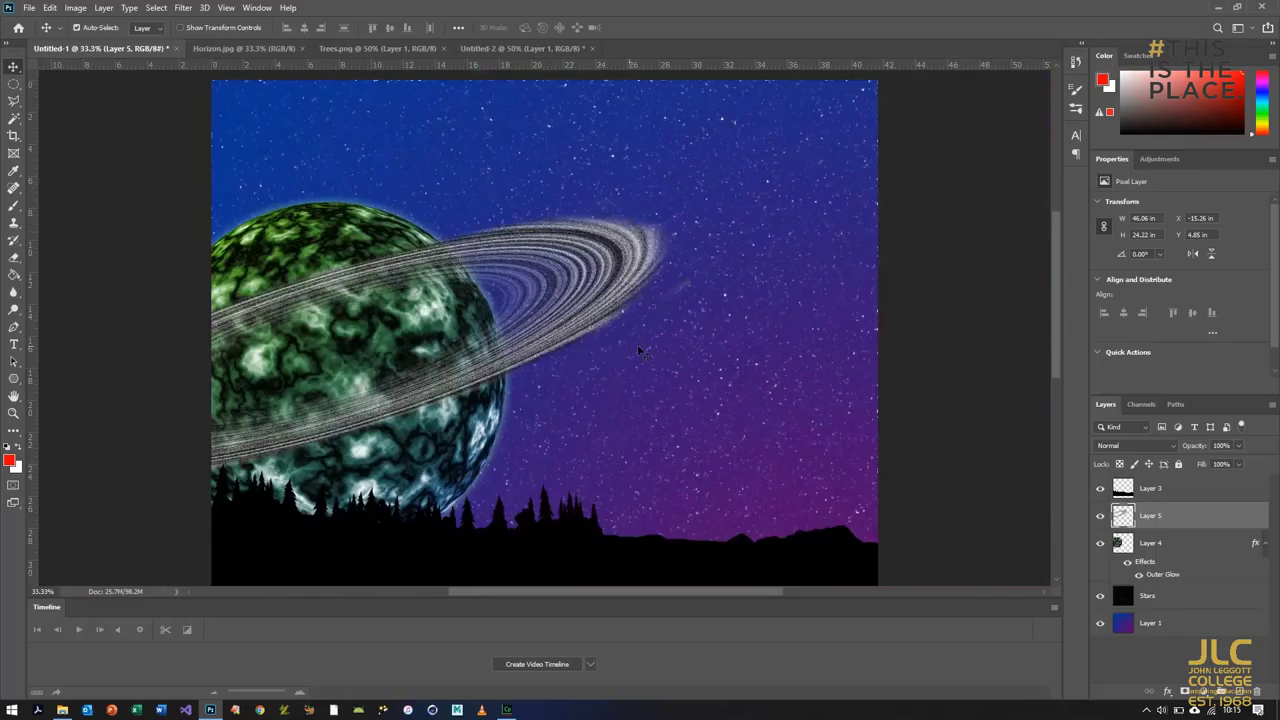
pyautogui.click(73, 8)
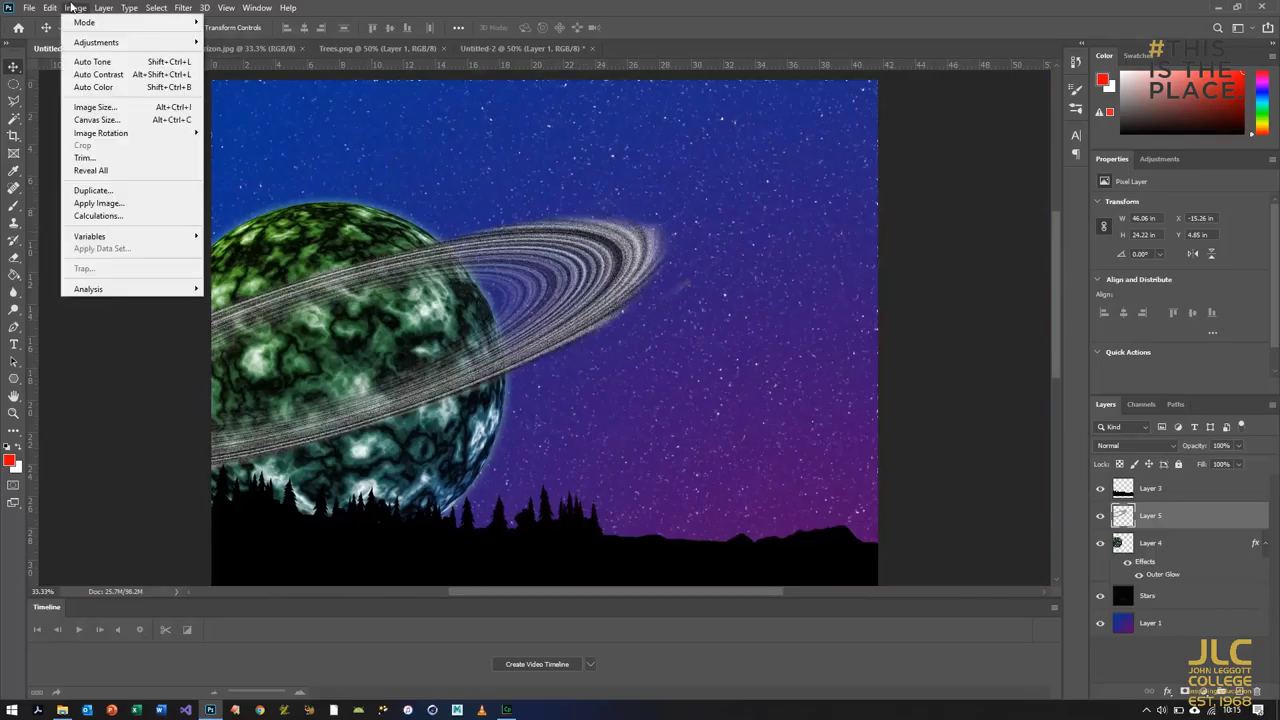
pyautogui.moveTo(91, 45)
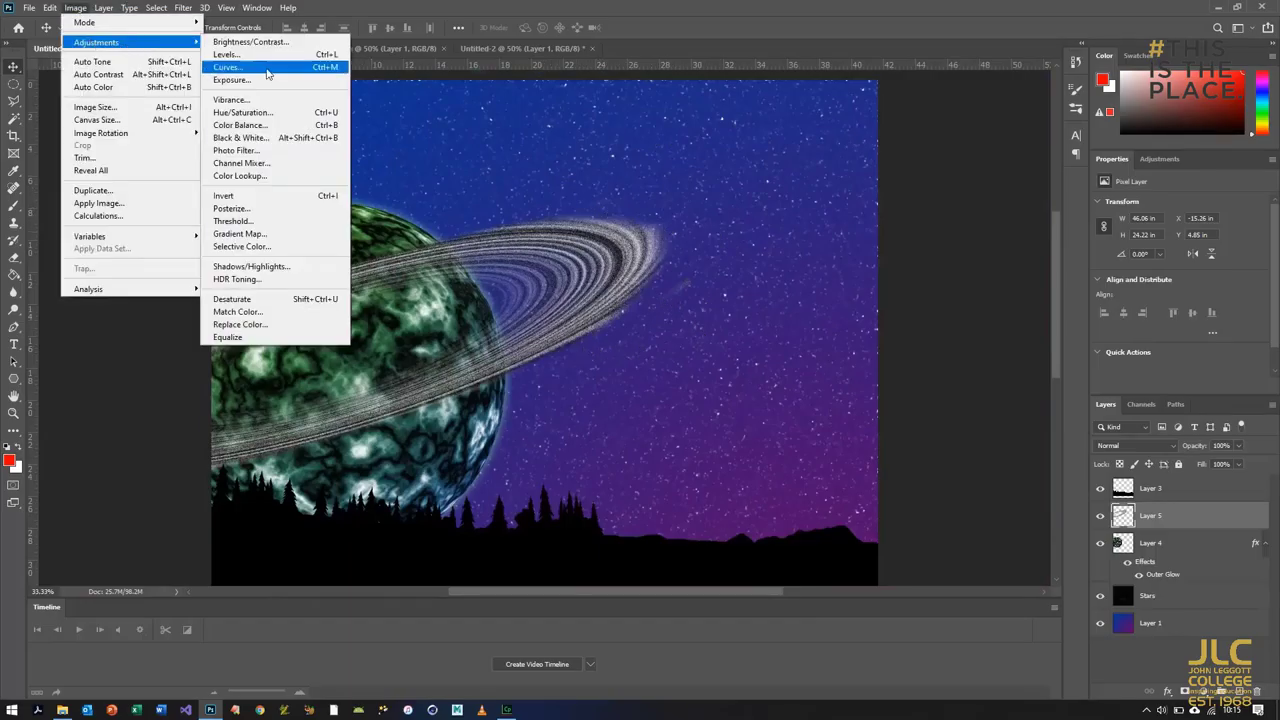
pyautogui.click(245, 110)
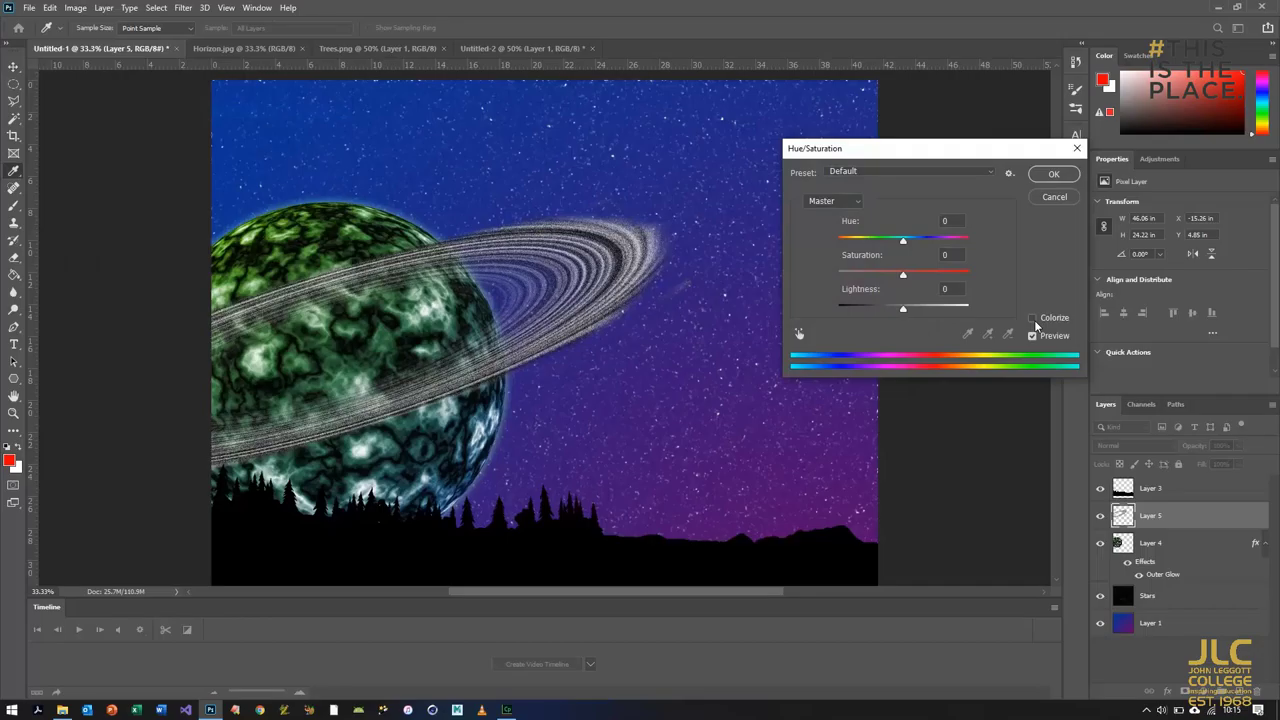
pyautogui.click(1033, 319)
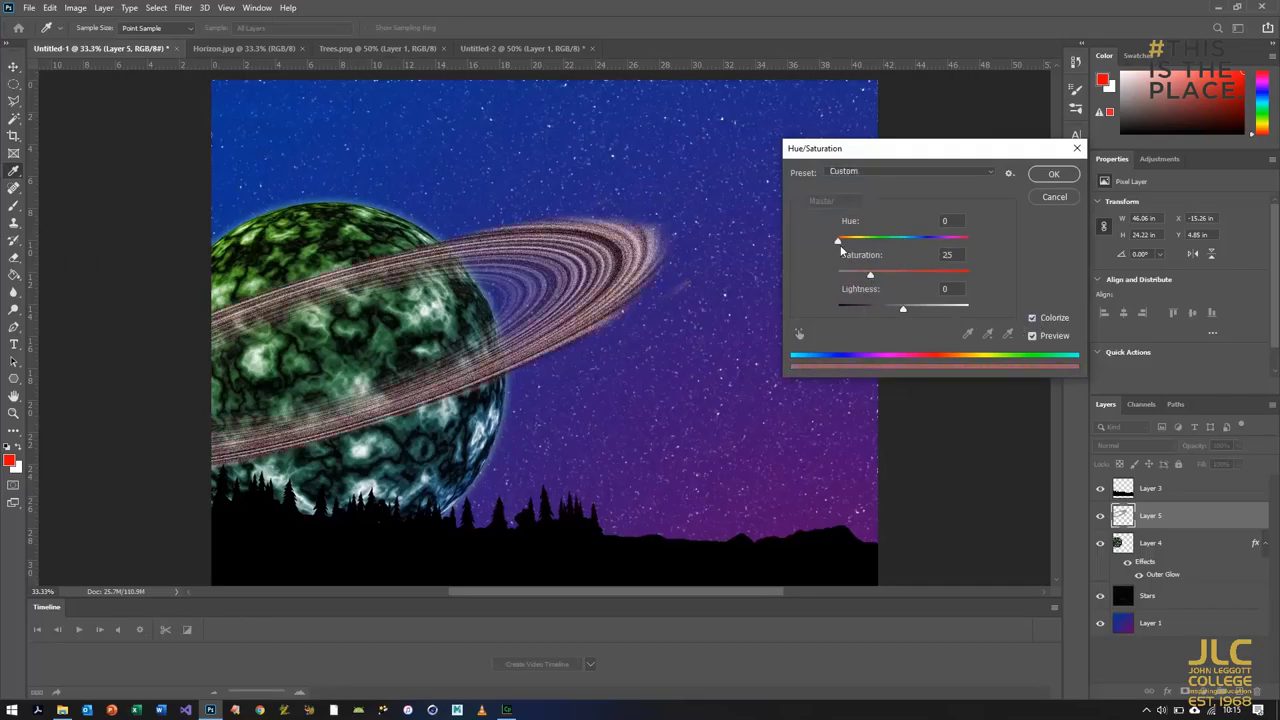
pyautogui.moveTo(835, 244); pyautogui.dragTo(876, 277)
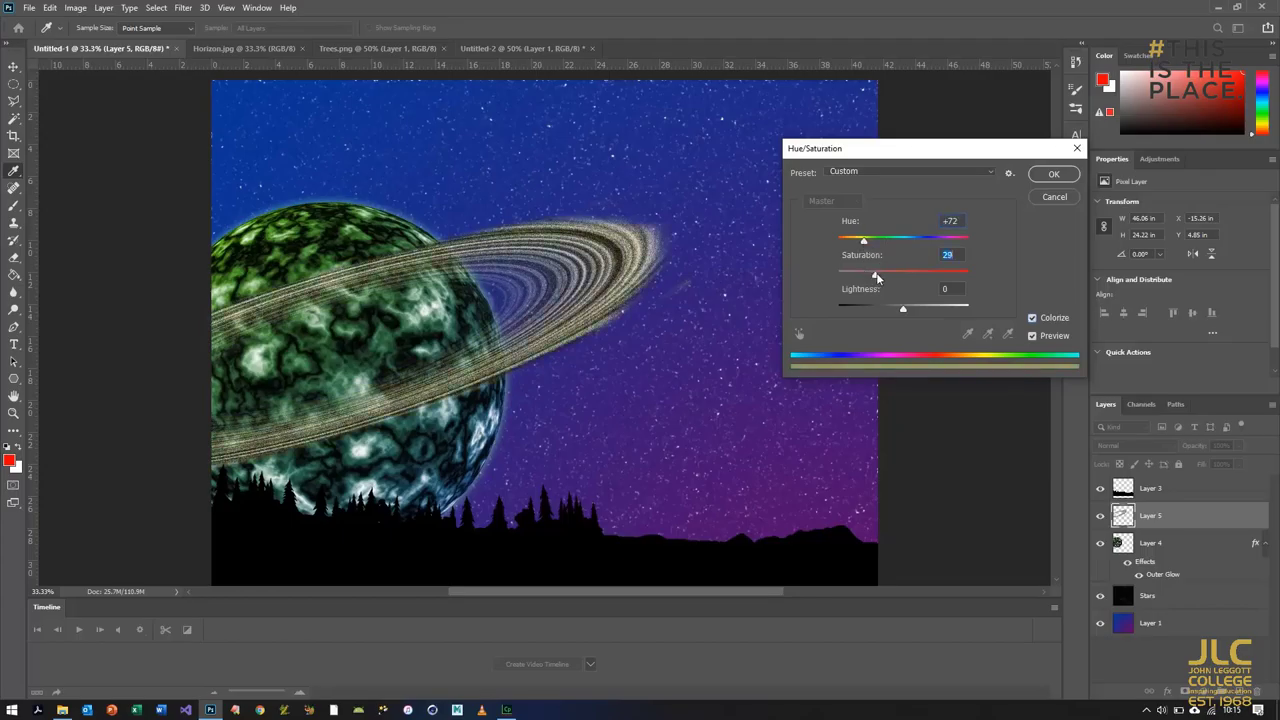
pyautogui.moveTo(903, 310); pyautogui.dragTo(903, 309)
pyautogui.click(1053, 175)
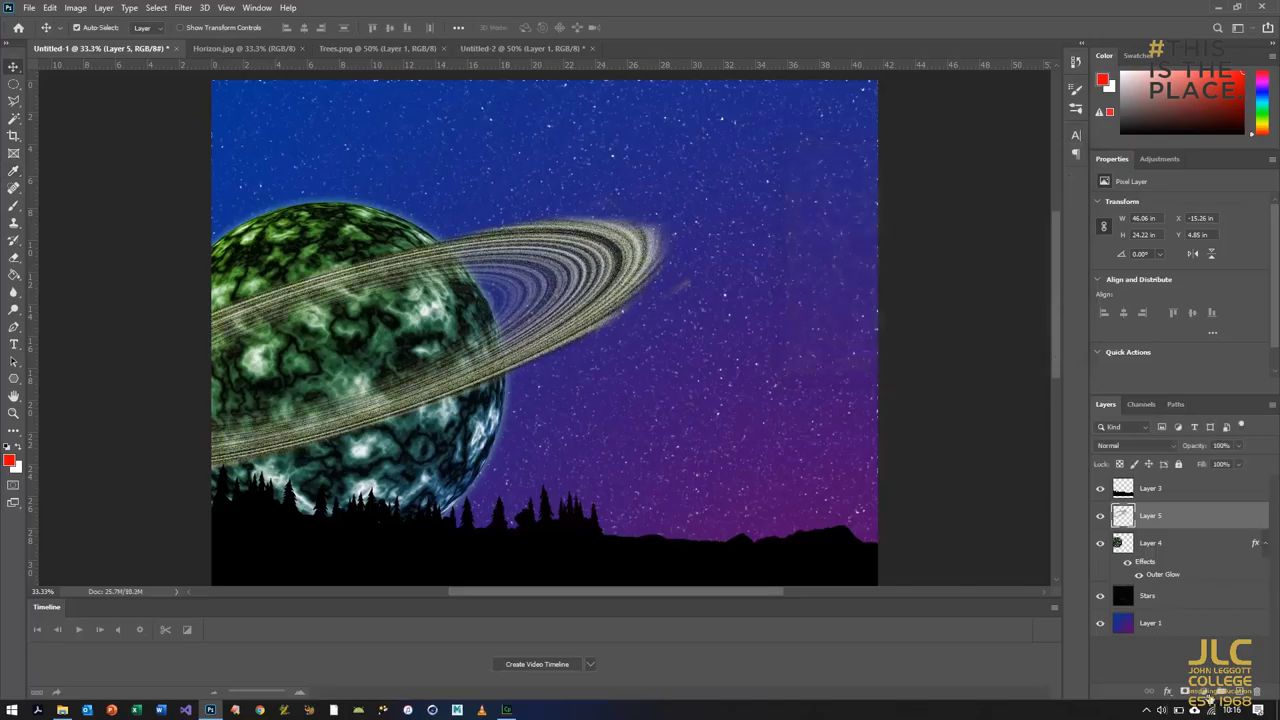
# Add a layer mask to the ring layer and set the brush to about 146 px.
pyautogui.click(1186, 691)
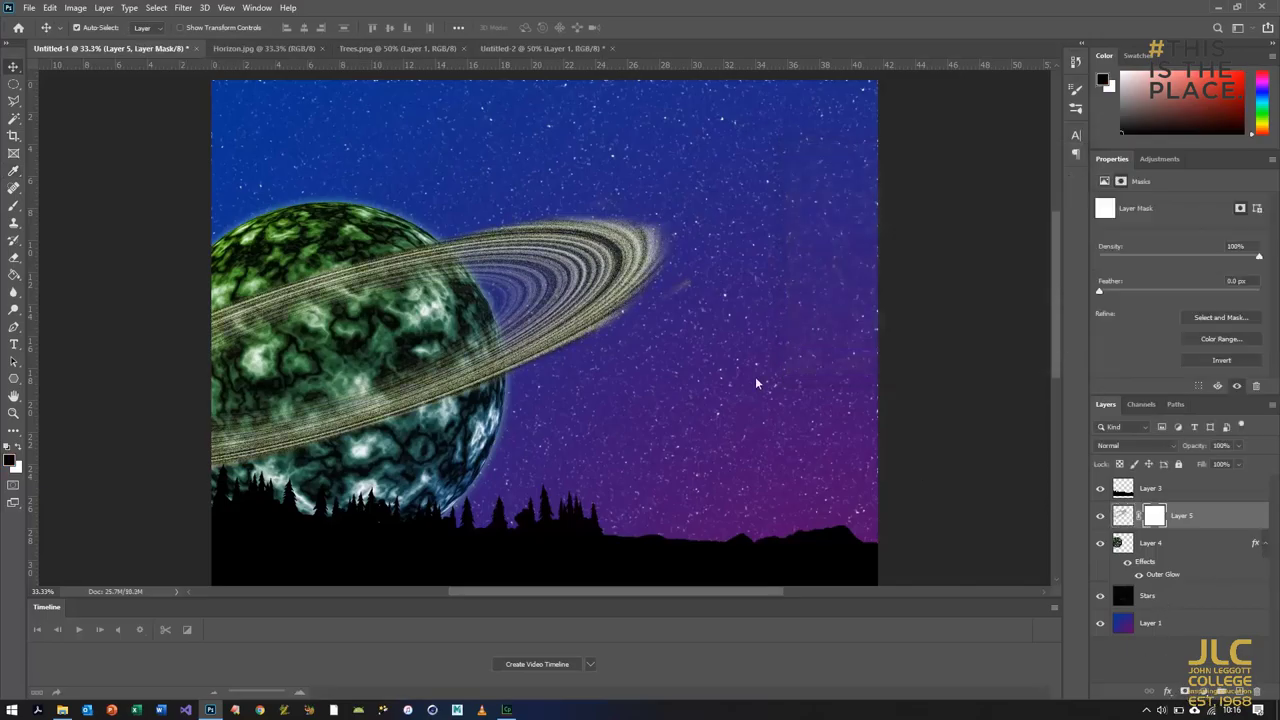
pyautogui.click(14, 206)
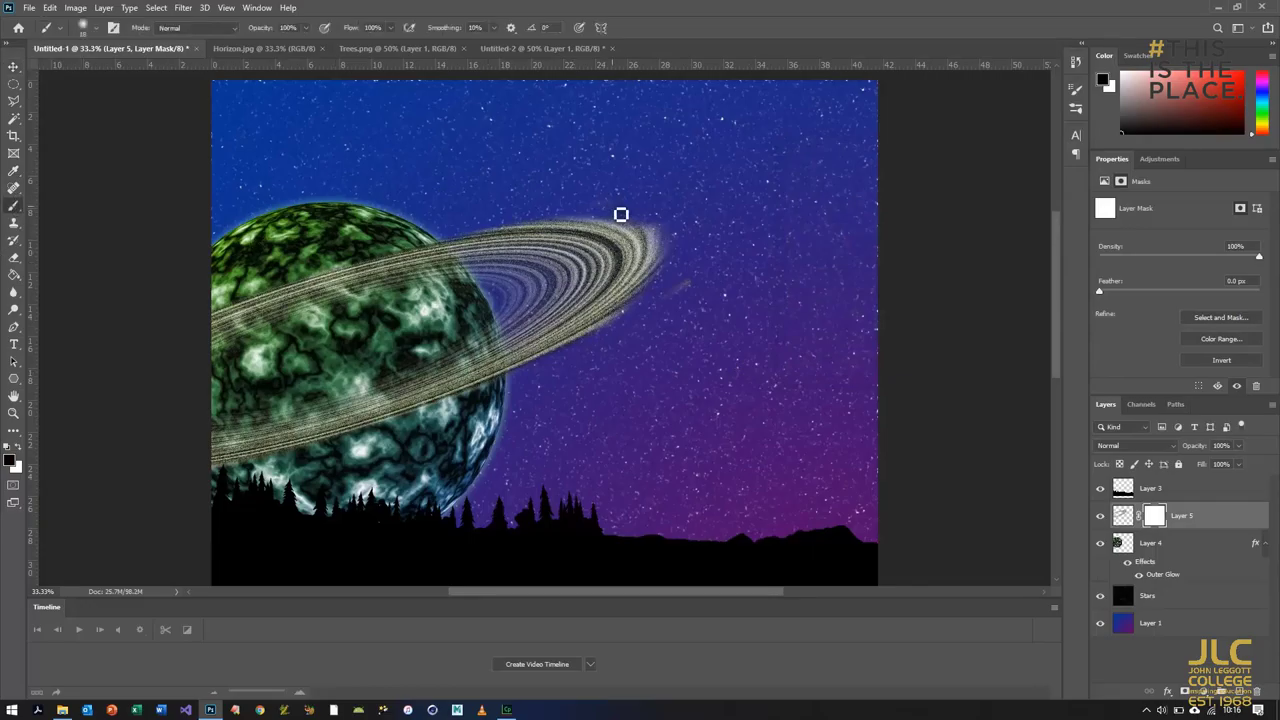
pyautogui.click(84, 27)
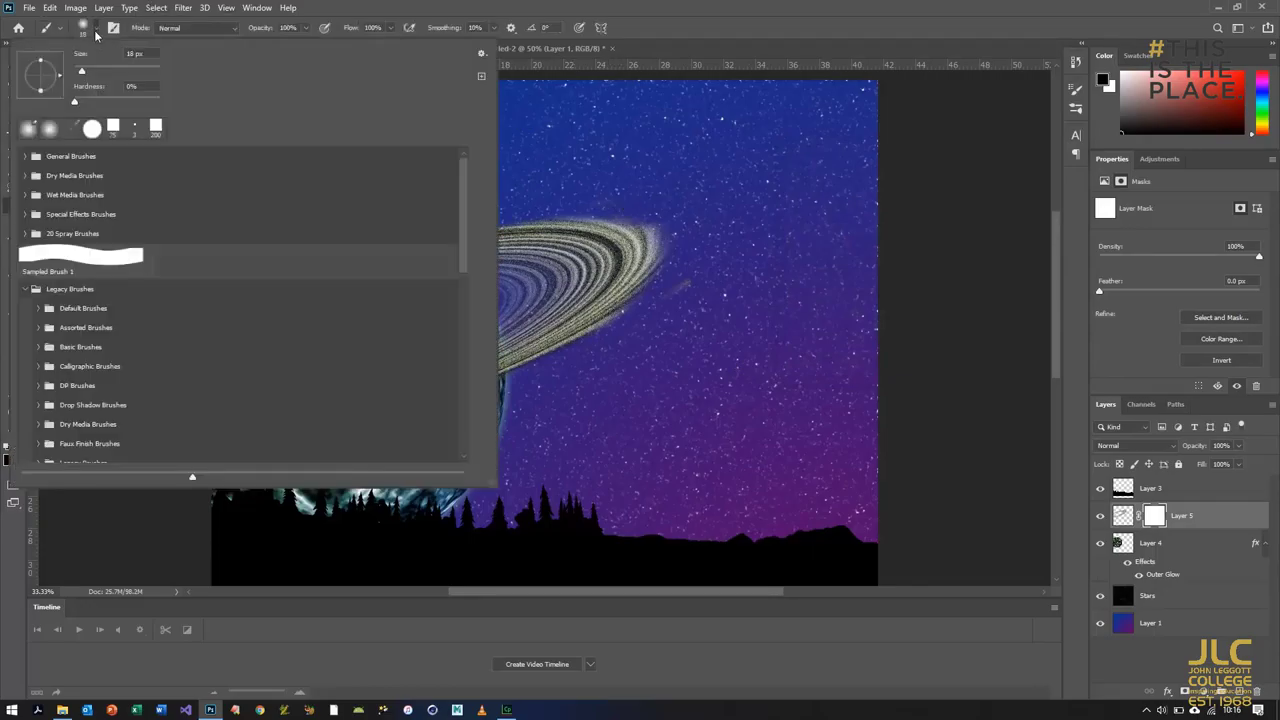
pyautogui.moveTo(79, 73); pyautogui.dragTo(114, 75)
pyautogui.moveTo(116, 73); pyautogui.dragTo(126, 73)
pyautogui.click(99, 28)
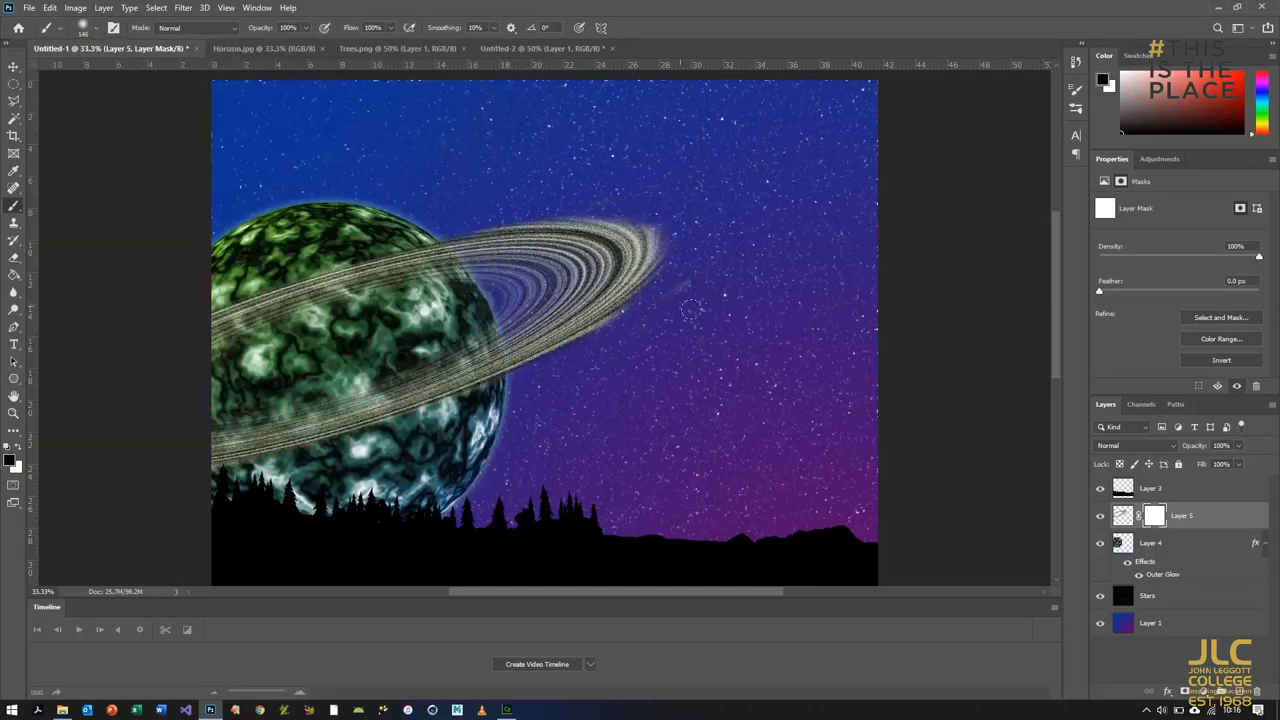
pyautogui.click(99, 29)
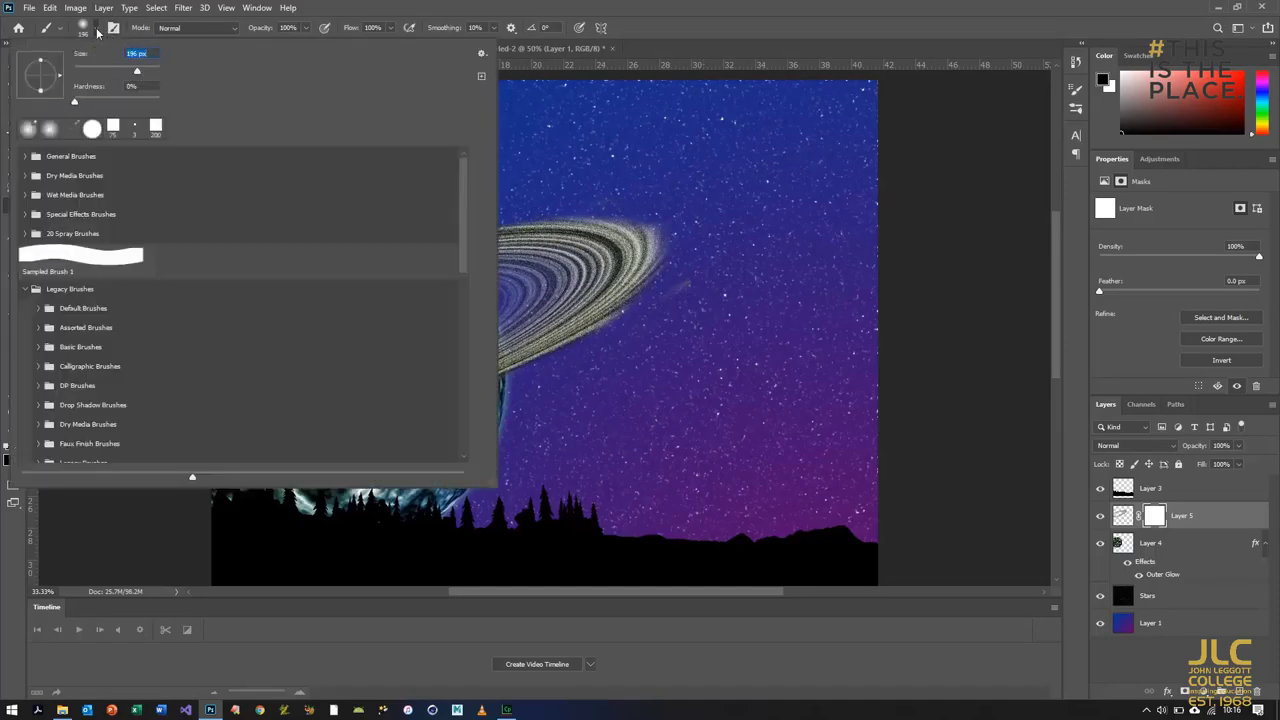
pyautogui.click(99, 29)
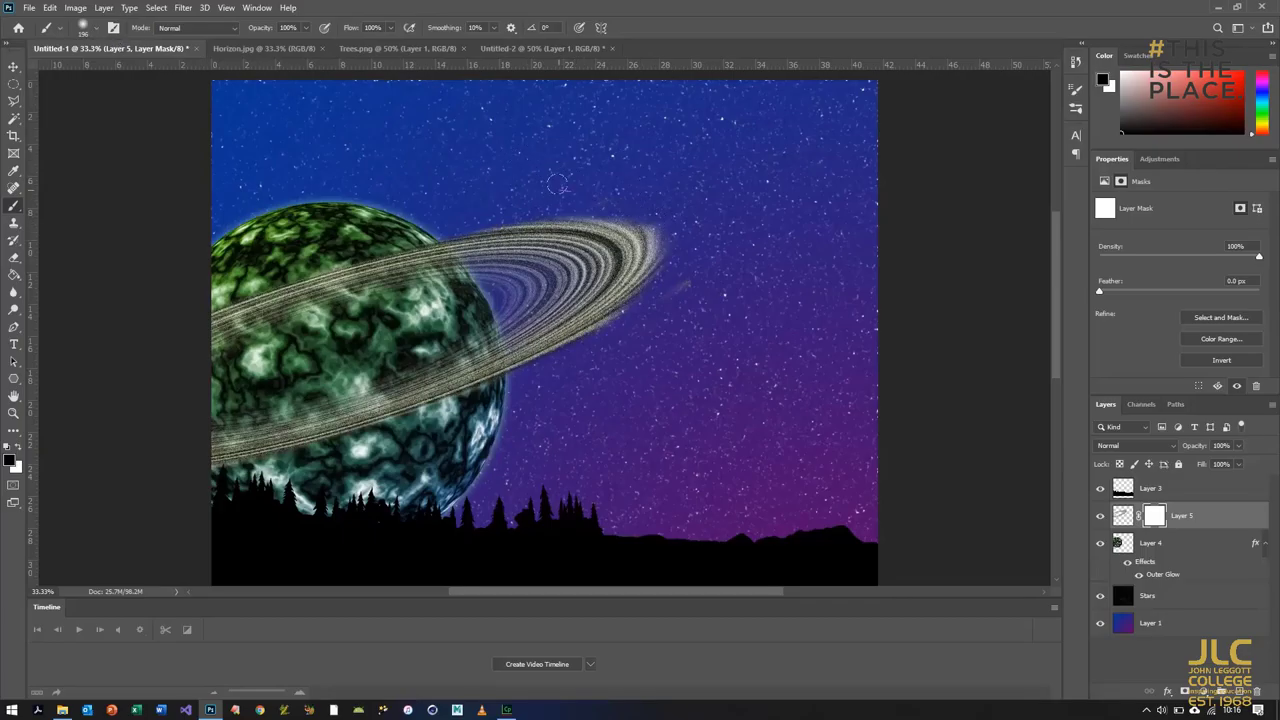
# Paint black on the mask over the ring's right tip, undoing the last stroke.
pyautogui.moveTo(666, 254)
pyautogui.mouseDown()
pyautogui.moveTo(667, 216)
pyautogui.moveTo(660, 277)
pyautogui.mouseUp()
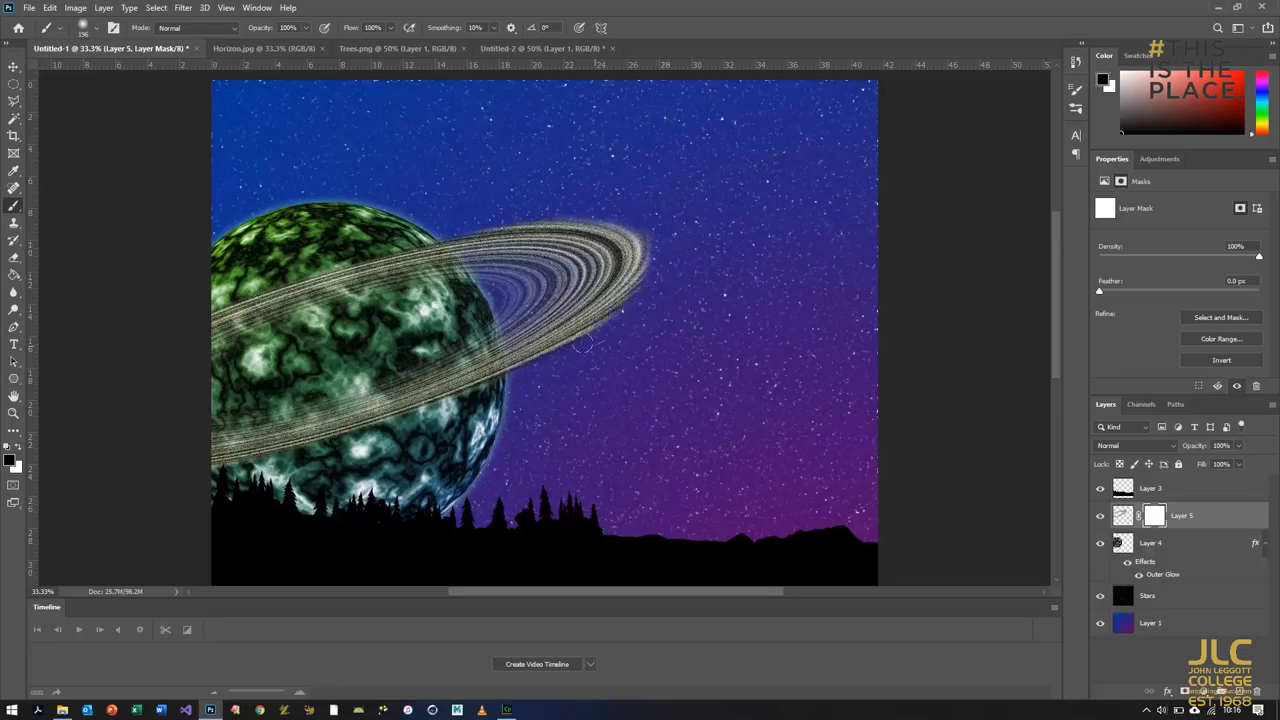
pyautogui.moveTo(536, 370); pyautogui.dragTo(508, 394)
pyautogui.moveTo(615, 226)
pyautogui.mouseDown()
pyautogui.moveTo(638, 240)
pyautogui.moveTo(648, 273)
pyautogui.mouseUp()
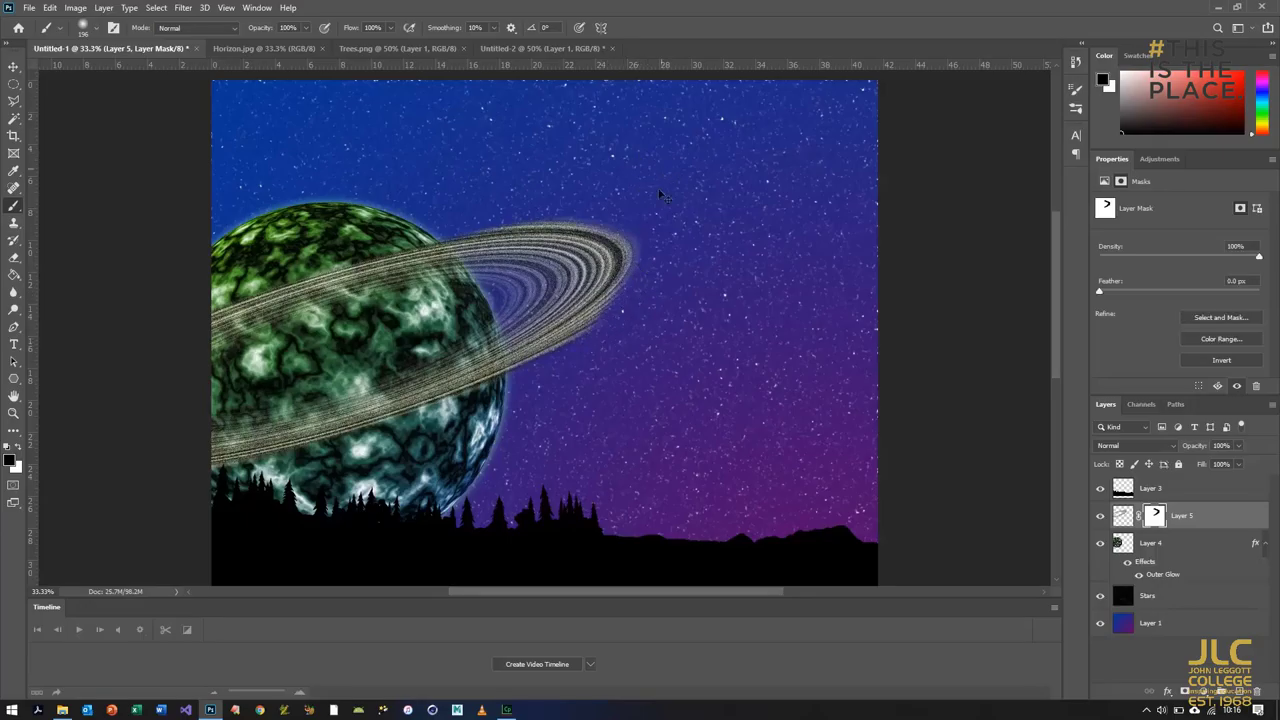
pyautogui.hotkey('ctrl', 'z')
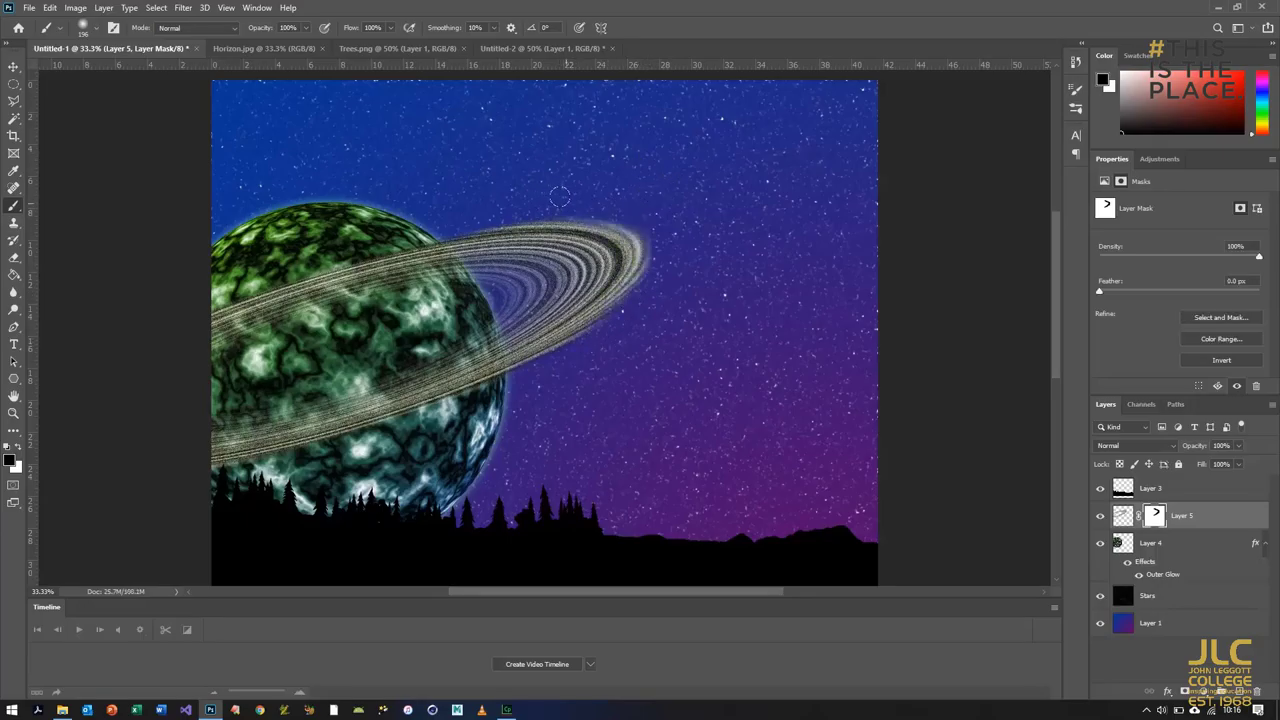
# With an 89 px brush, mask out the ring's upper band where it crosses the planet.
pyautogui.click(99, 28)
pyautogui.moveTo(120, 71); pyautogui.dragTo(114, 71)
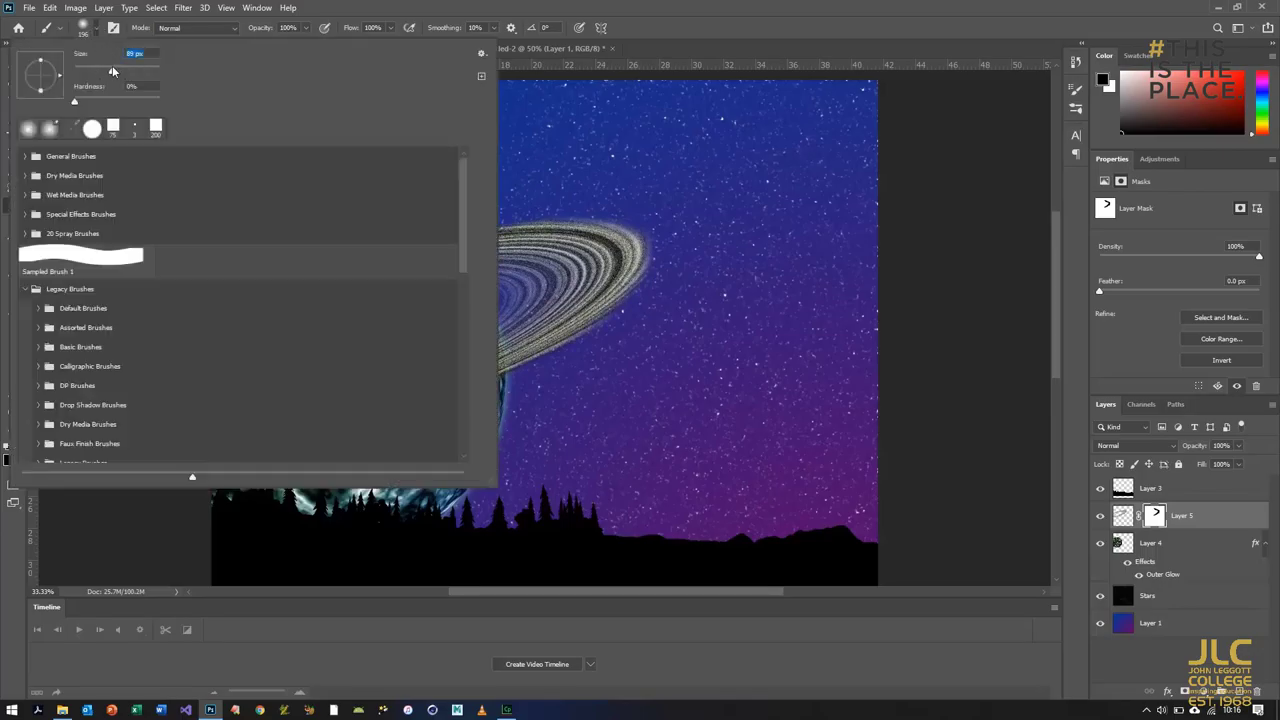
pyautogui.click(99, 28)
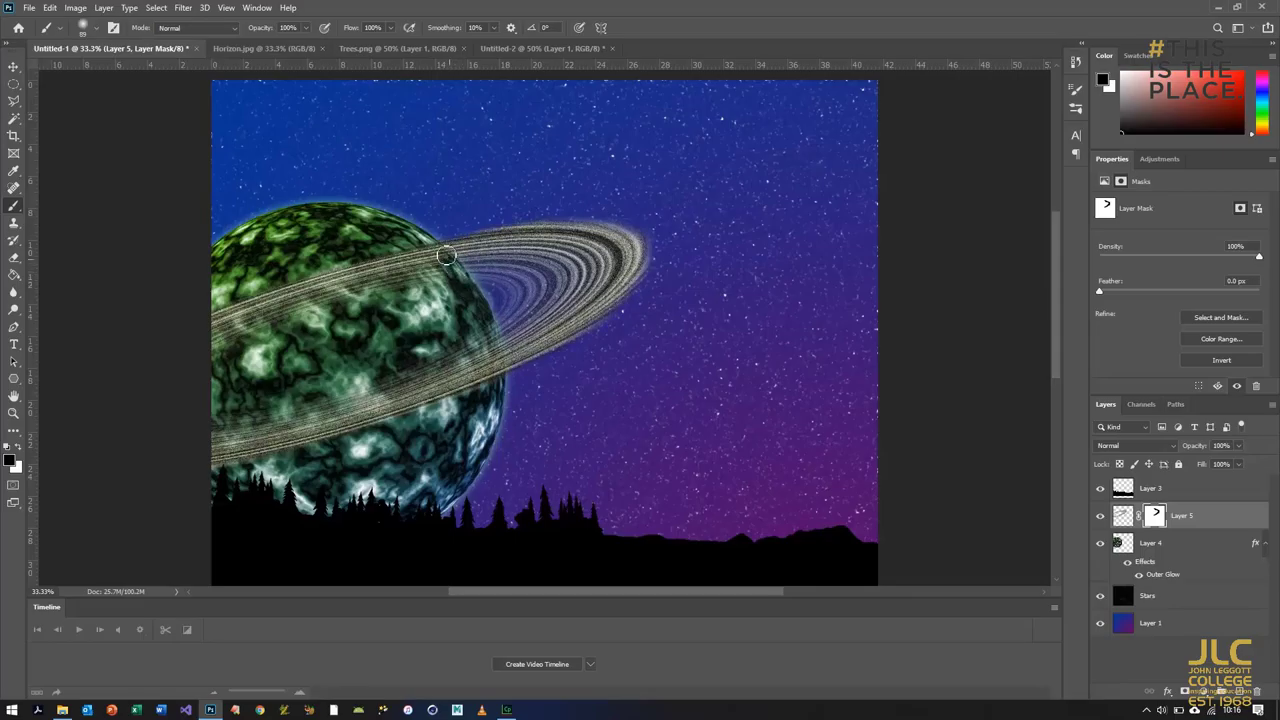
pyautogui.moveTo(443, 257)
pyautogui.mouseDown()
pyautogui.moveTo(355, 273)
pyautogui.moveTo(436, 287)
pyautogui.moveTo(405, 244)
pyautogui.moveTo(422, 276)
pyautogui.moveTo(304, 301)
pyautogui.moveTo(400, 296)
pyautogui.moveTo(327, 312)
pyautogui.moveTo(355, 286)
pyautogui.moveTo(277, 280)
pyautogui.moveTo(310, 273)
pyautogui.moveTo(305, 290)
pyautogui.moveTo(369, 252)
pyautogui.moveTo(231, 309)
pyautogui.moveTo(252, 298)
pyautogui.moveTo(254, 317)
pyautogui.moveTo(355, 274)
pyautogui.mouseUp()
pyautogui.moveTo(197, 357)
pyautogui.mouseDown()
pyautogui.moveTo(293, 318)
pyautogui.moveTo(201, 332)
pyautogui.mouseUp()
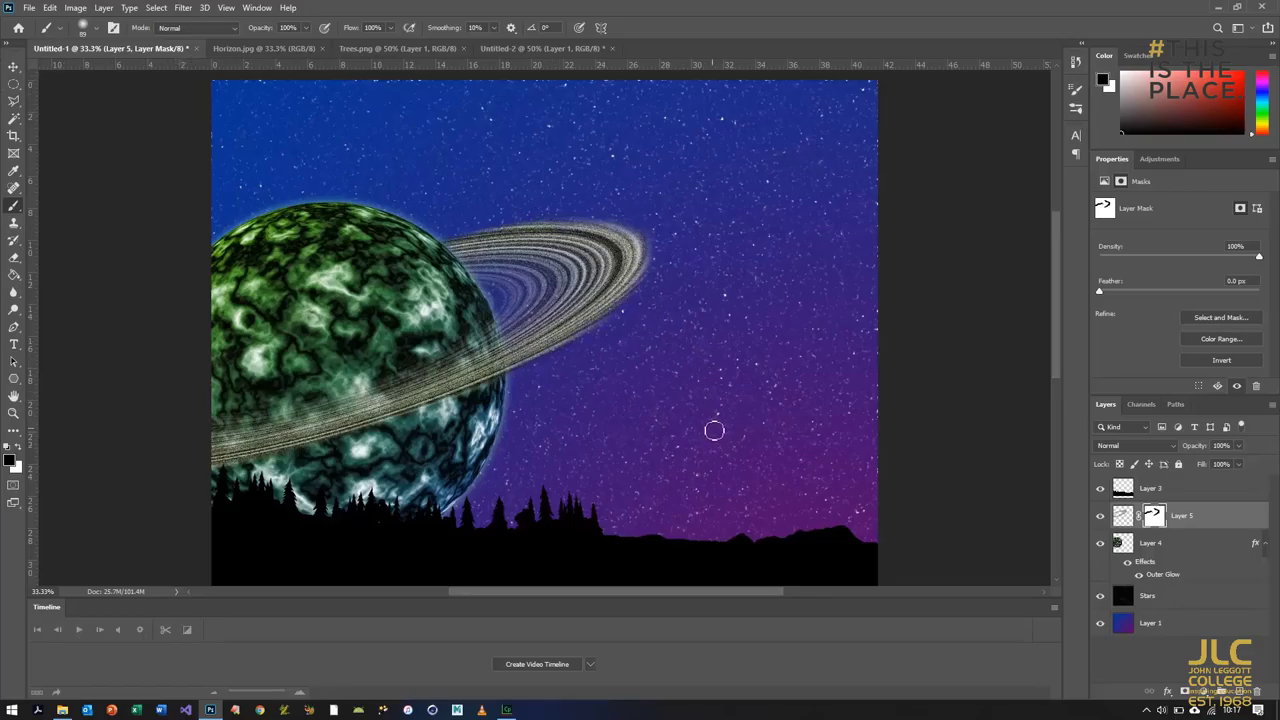
# With the stars hidden, sample the sky's deep purple #4f0d6d as the foreground colour.
pyautogui.scroll(-1, 650, 443)
pyautogui.scroll(-5, 650, 443)
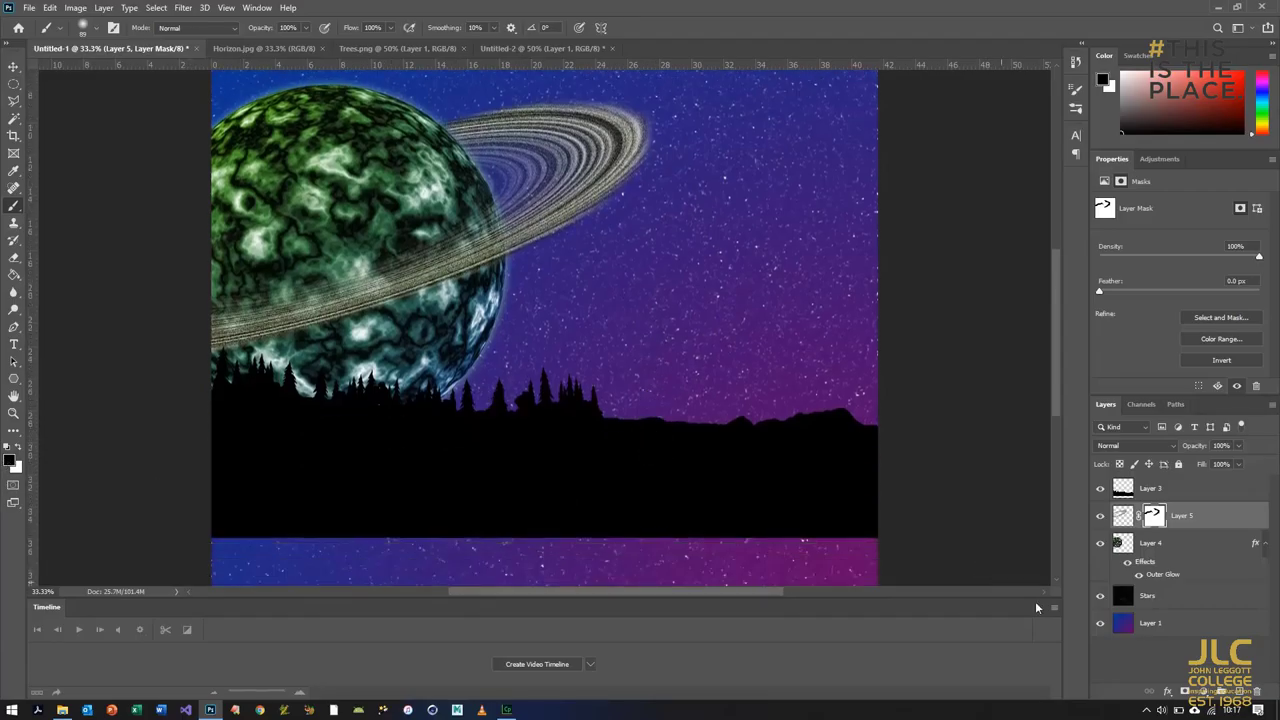
pyautogui.click(1101, 597)
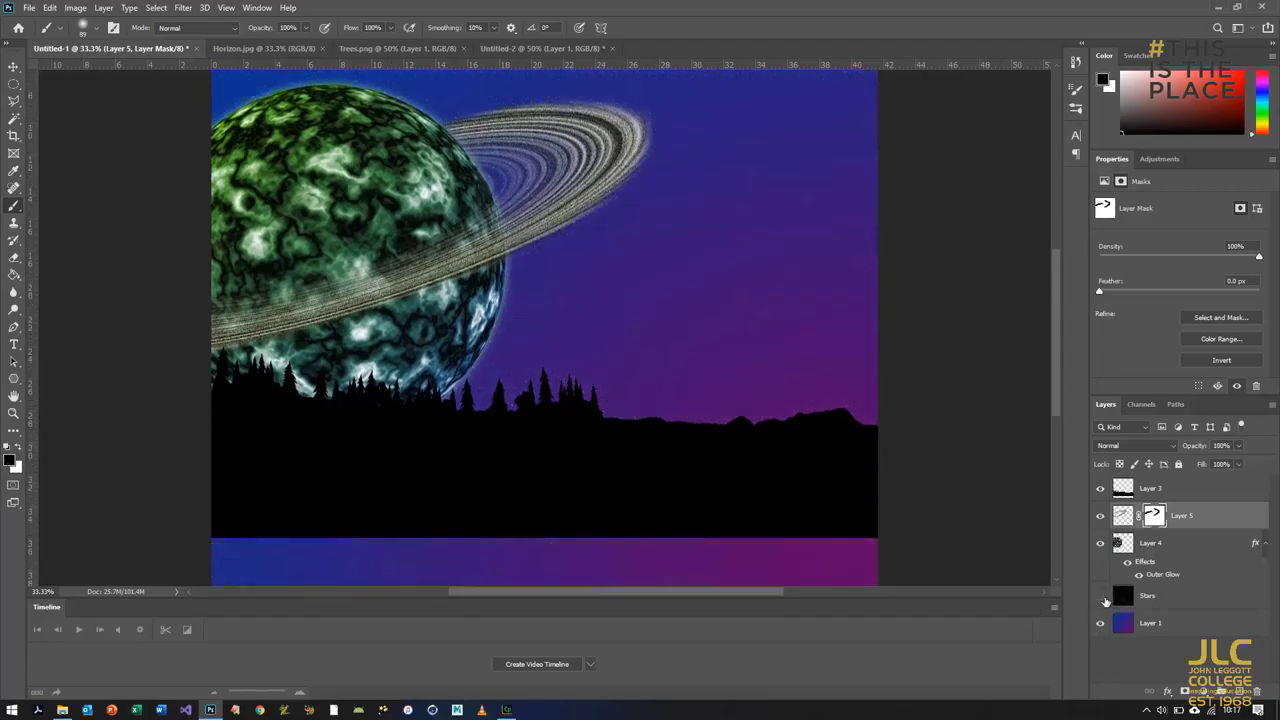
pyautogui.press('i')
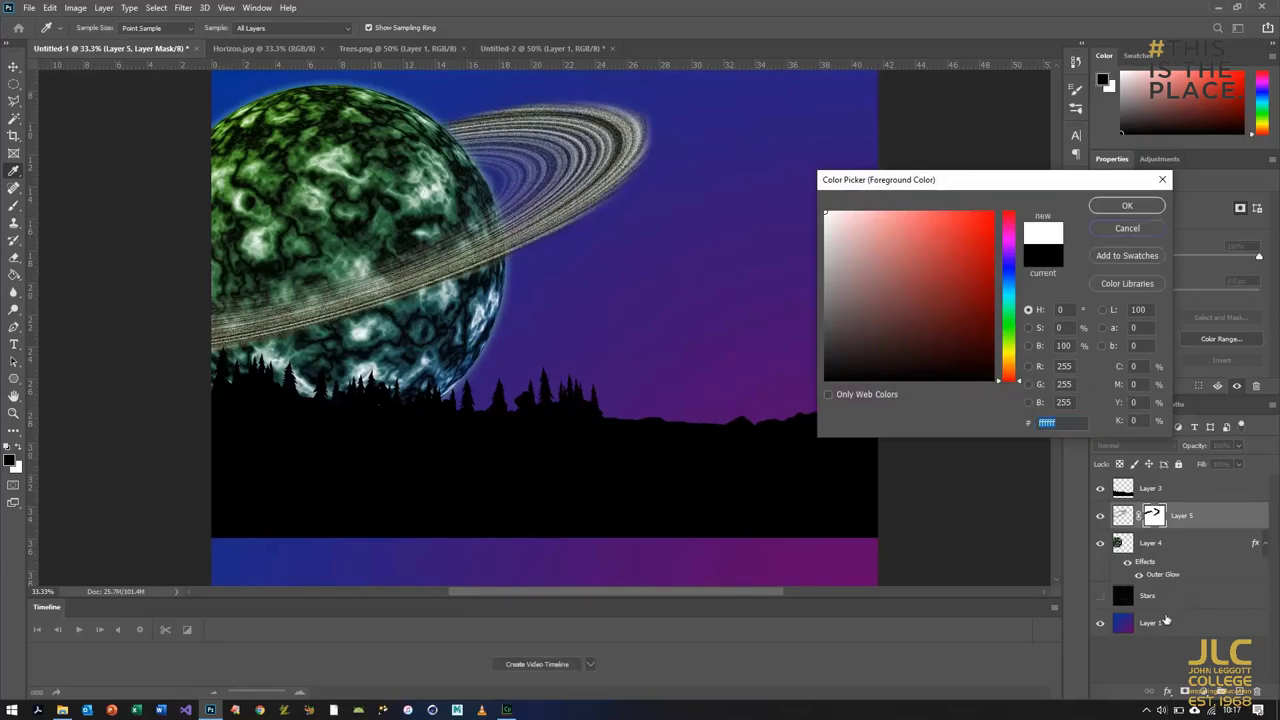
pyautogui.click(1127, 228)
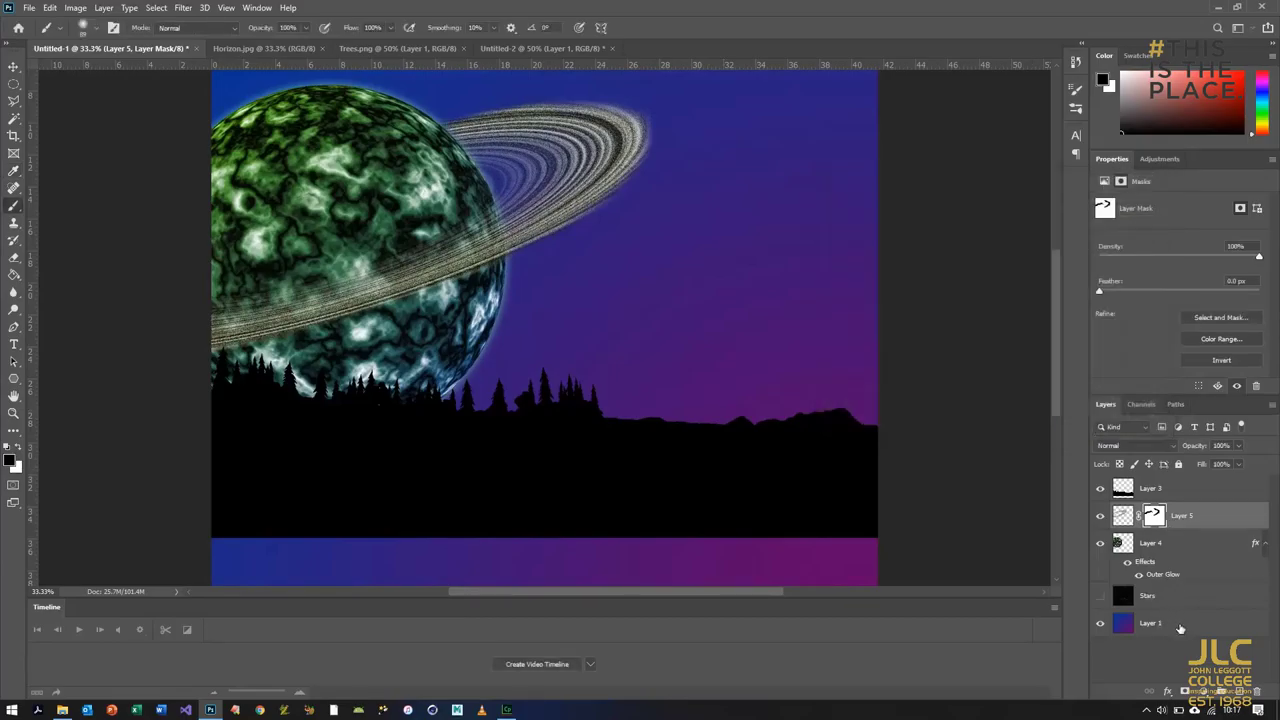
pyautogui.click(1181, 627)
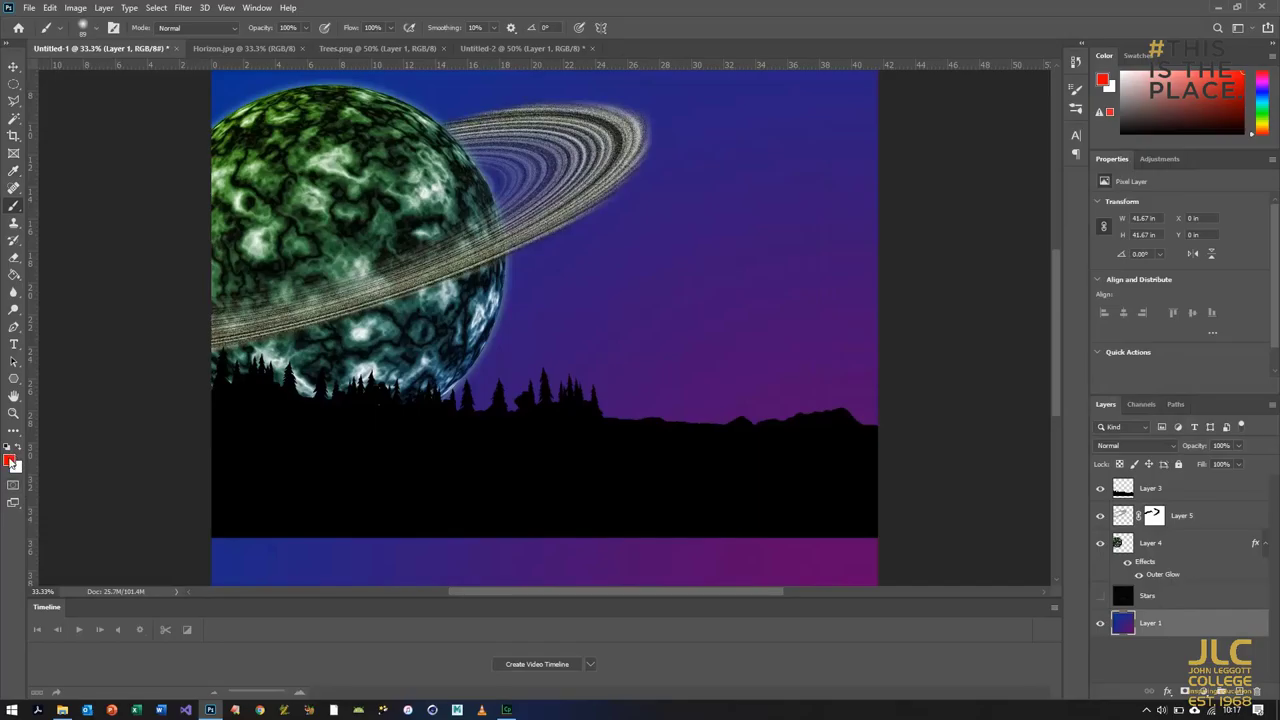
pyautogui.click(11, 461)
pyautogui.click(758, 406)
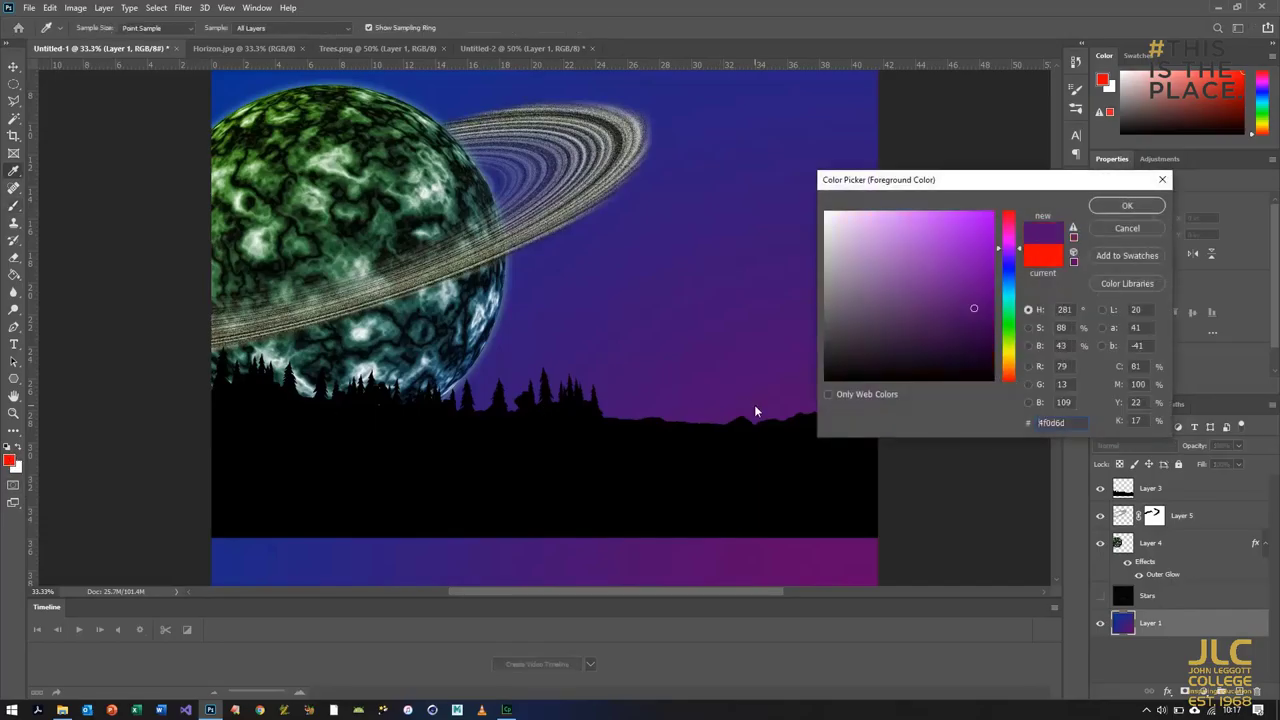
pyautogui.click(1106, 207)
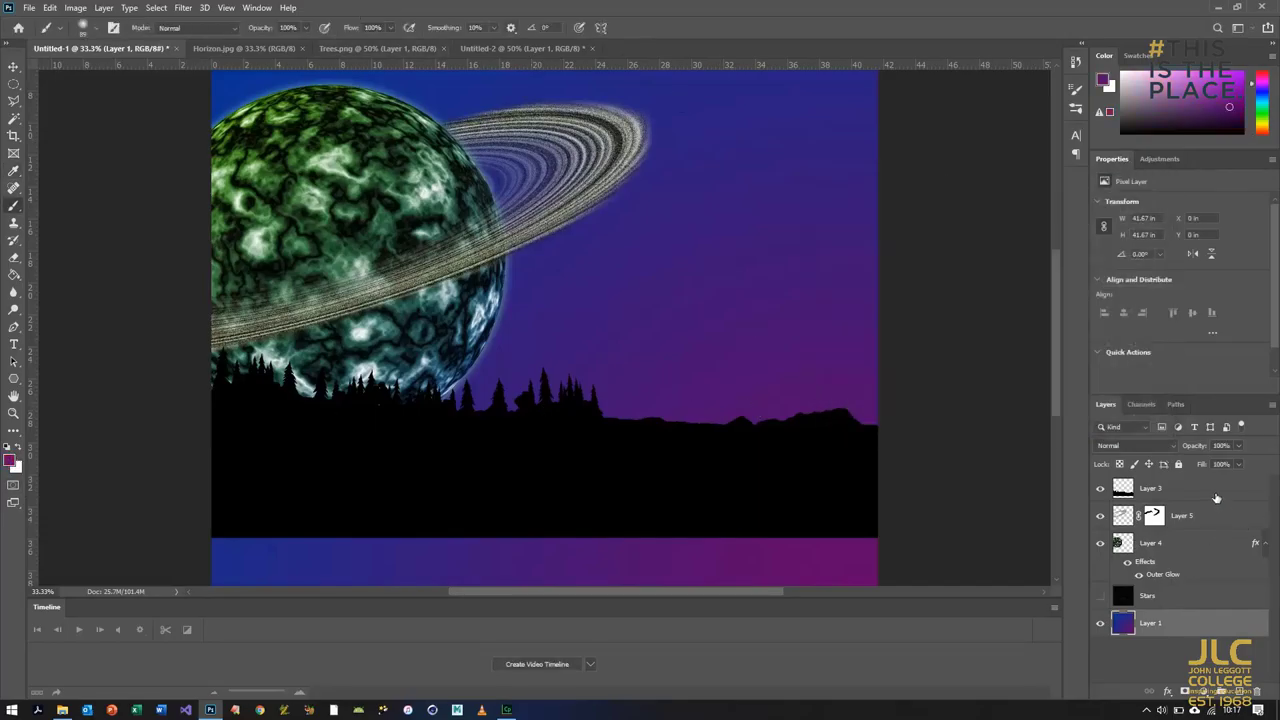
# Show the stars again and fill a new layer above Layer 3 with the purple.
pyautogui.click(1100, 596)
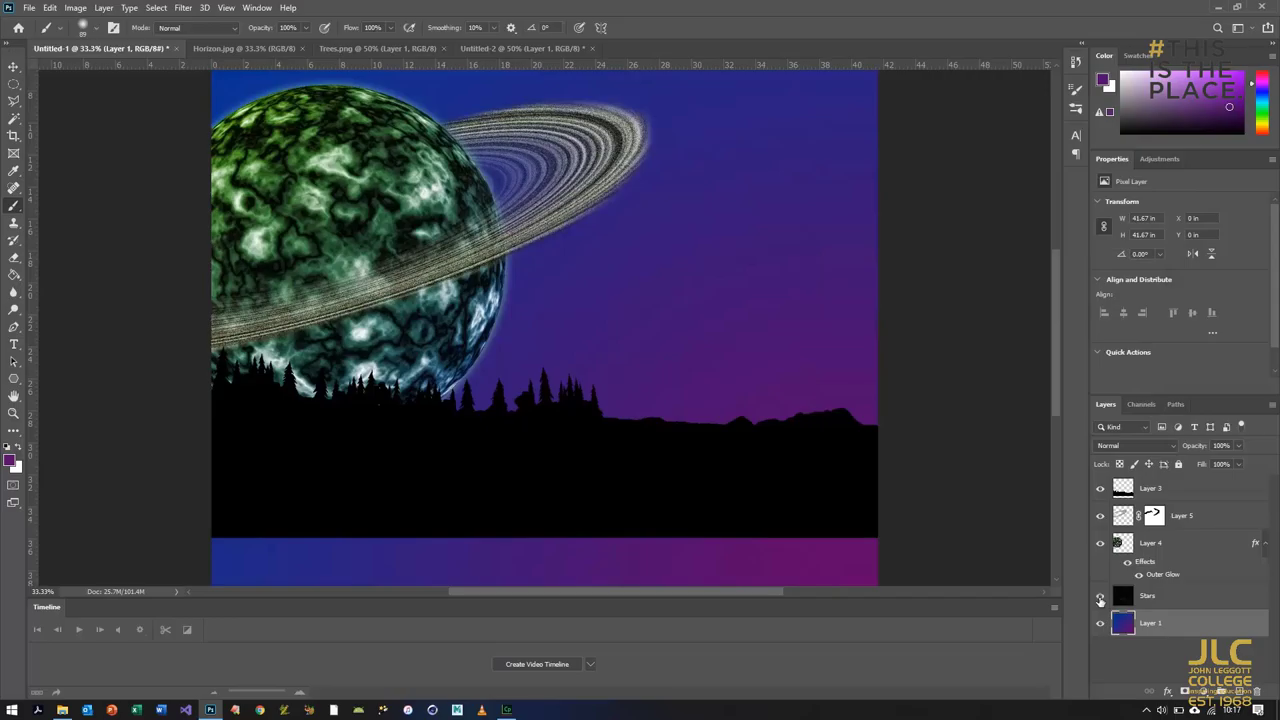
pyautogui.click(1194, 490)
pyautogui.click(1241, 692)
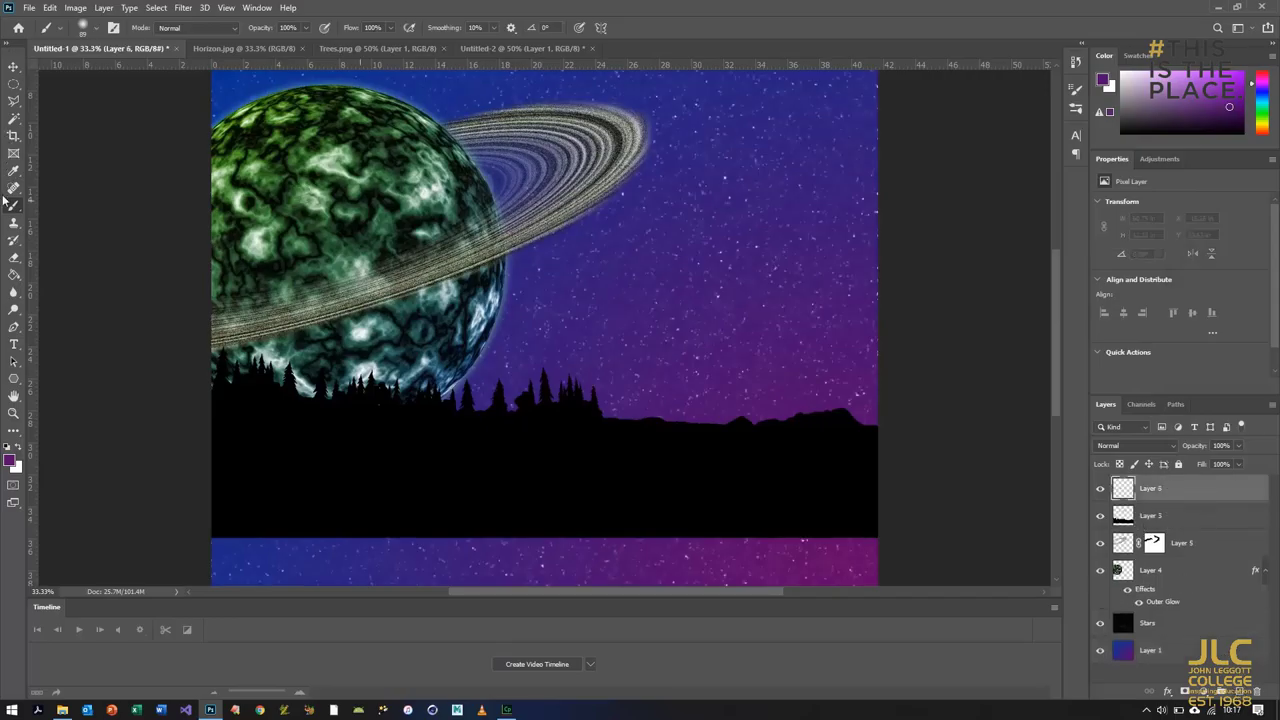
pyautogui.click(14, 274)
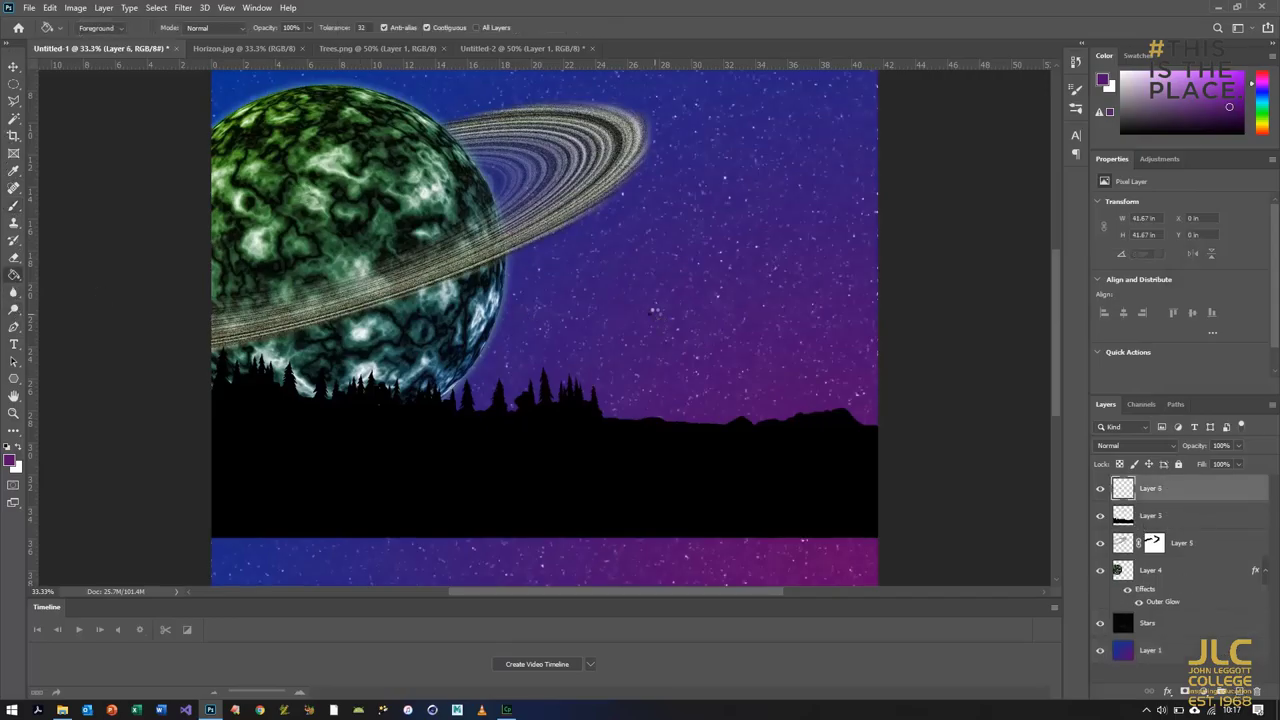
pyautogui.click(655, 320)
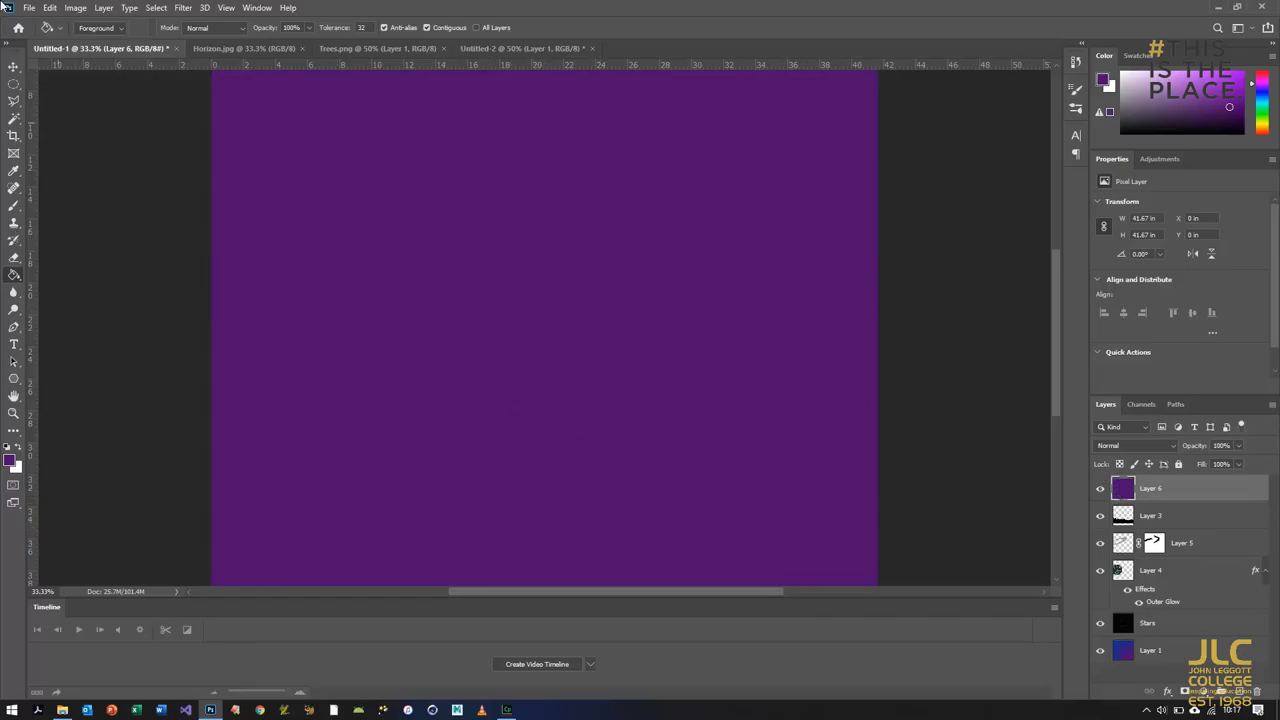
# Add a Hide All layer mask to Layer 6.
pyautogui.click(102, 8)
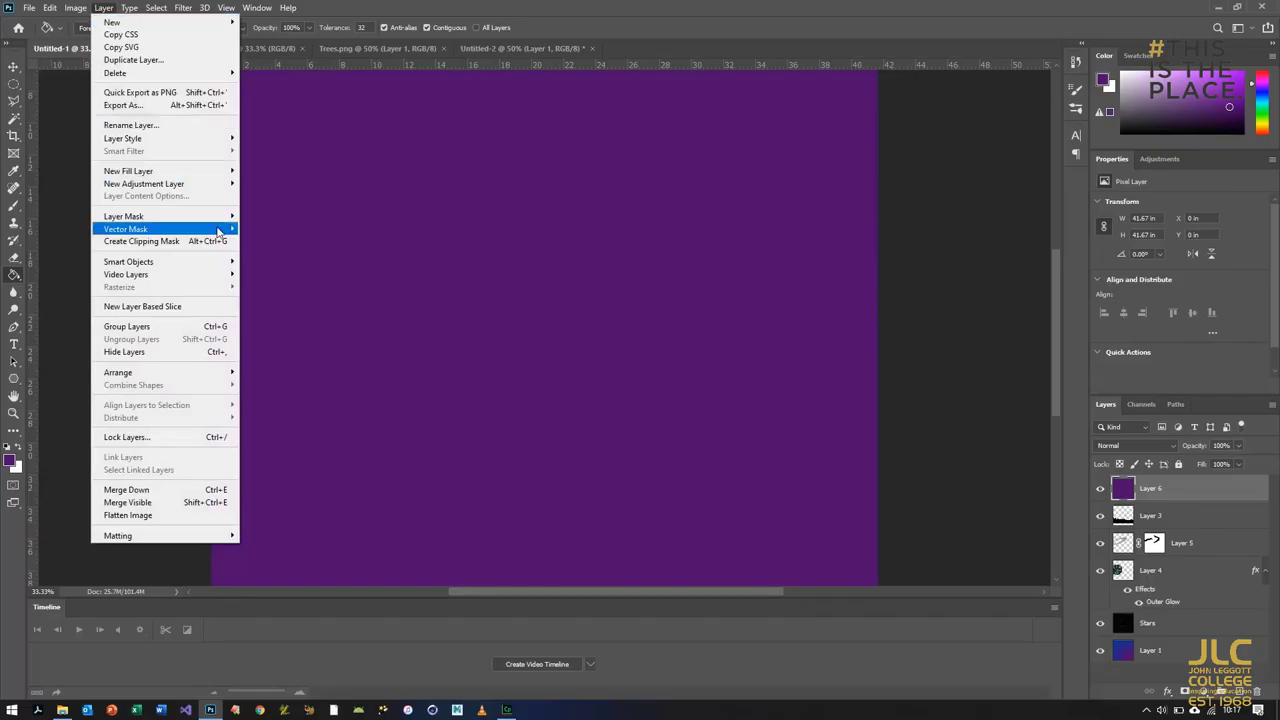
pyautogui.moveTo(217, 219)
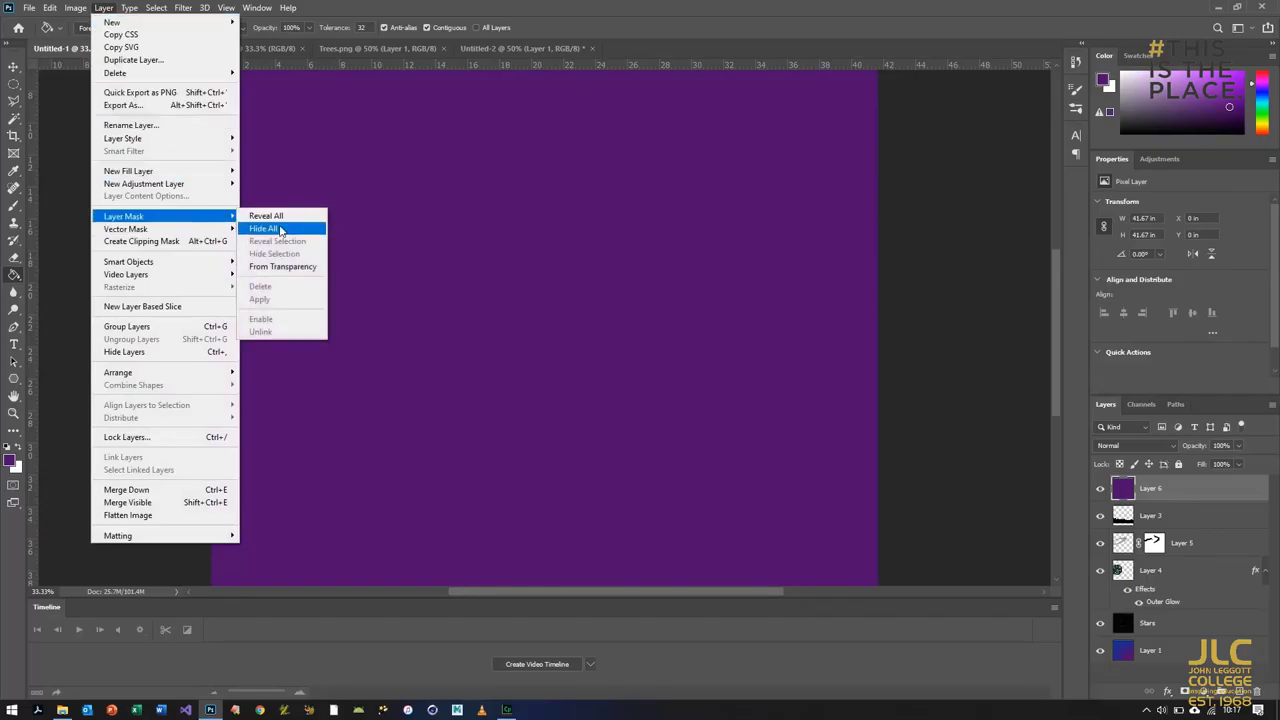
pyautogui.click(280, 229)
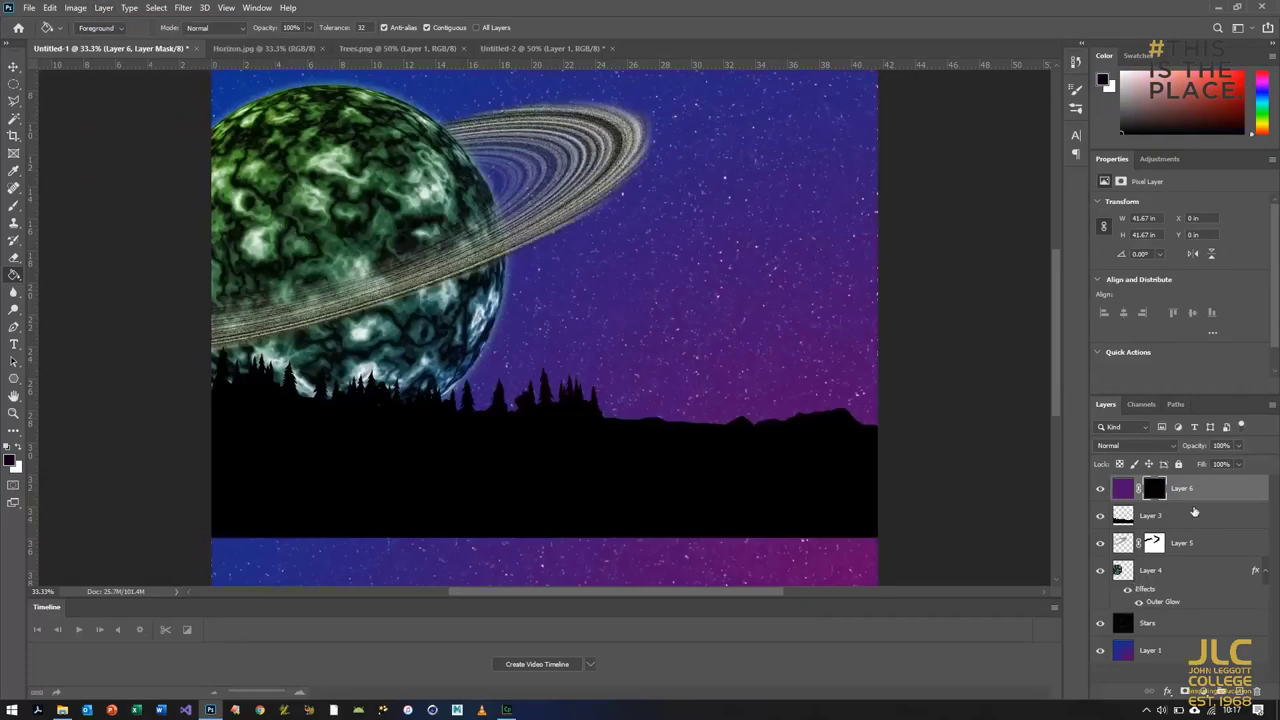
# Move Layer 6 below Layer 3 and set up a white 1102 px soft brush.
pyautogui.moveTo(1184, 490); pyautogui.dragTo(1183, 527)
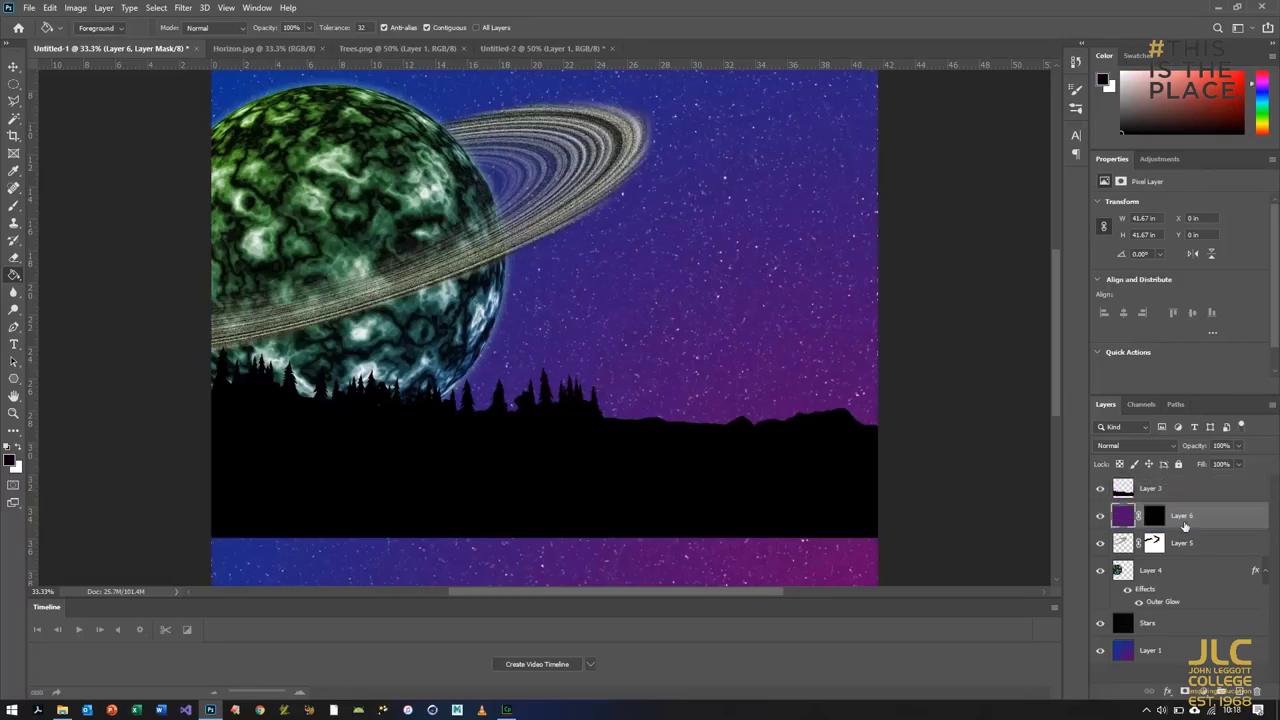
pyautogui.click(17, 446)
pyautogui.click(18, 450)
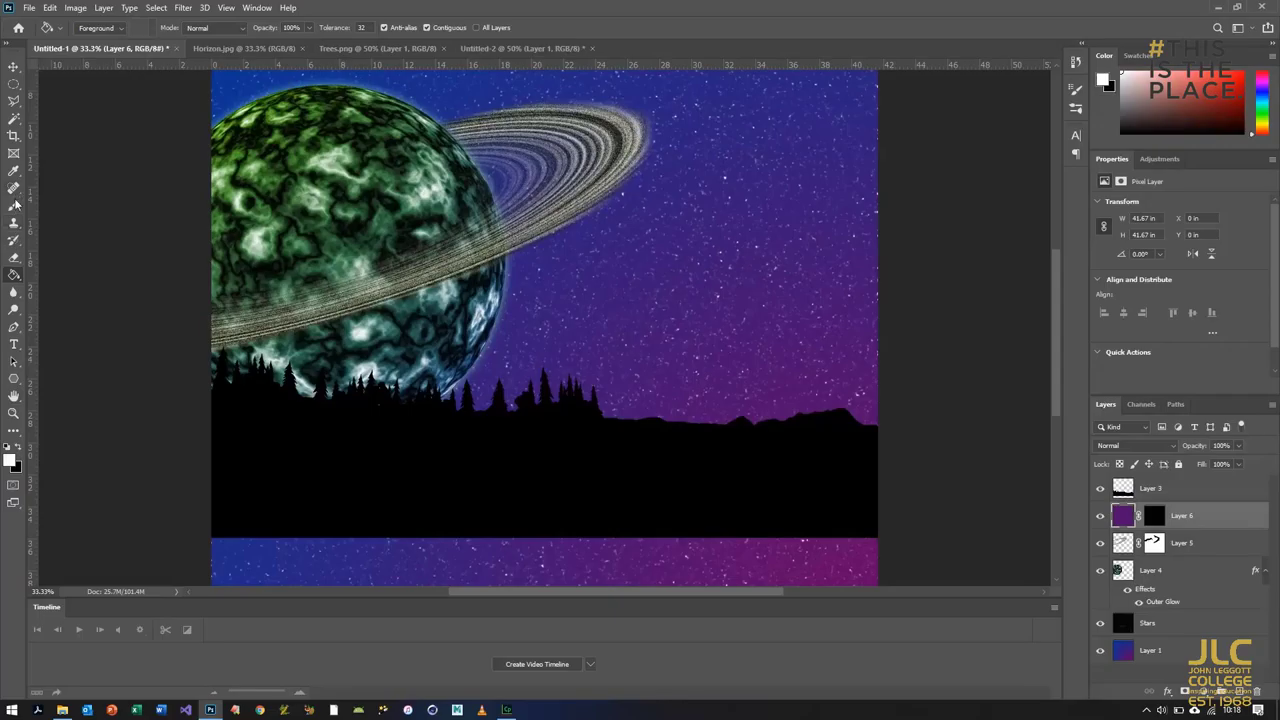
pyautogui.click(14, 205)
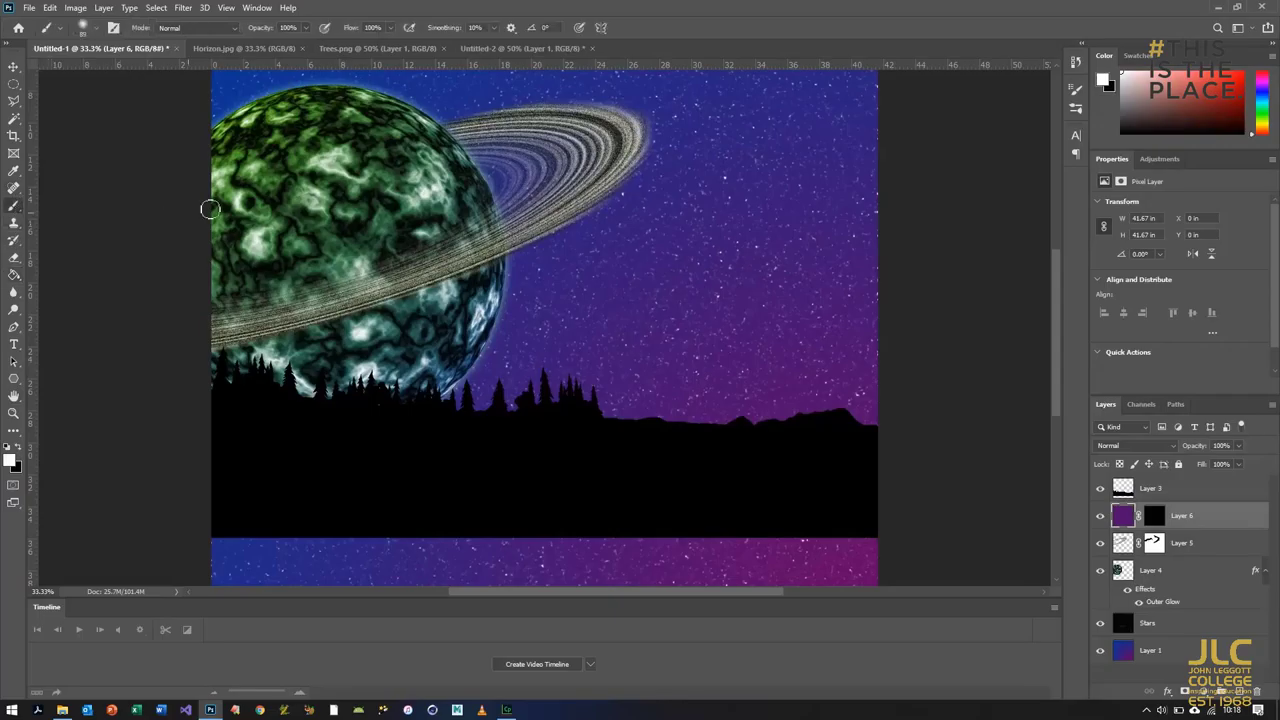
pyautogui.click(97, 29)
pyautogui.click(148, 72)
pyautogui.moveTo(148, 72); pyautogui.dragTo(154, 72)
pyautogui.press('Return')
# Paint white on Layer 6's mask to reveal purple haze over the planet's lower edge and horizon.
pyautogui.click(523, 492)
pyautogui.click(465, 477)
pyautogui.click(459, 469)
pyautogui.hotkey('ctrl', 'z')
pyautogui.click(1156, 516)
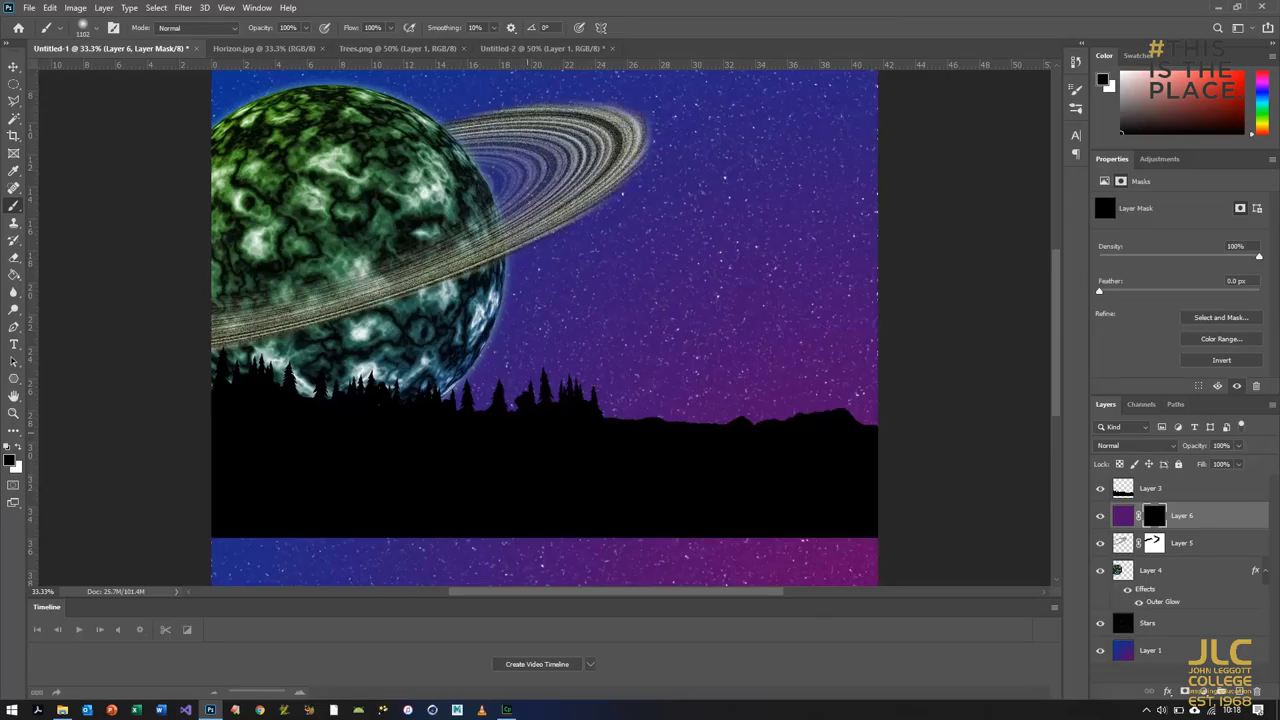
pyautogui.click(21, 447)
pyautogui.moveTo(450, 486); pyautogui.dragTo(307, 487)
pyautogui.moveTo(268, 356)
pyautogui.mouseDown()
pyautogui.moveTo(305, 385)
pyautogui.moveTo(366, 378)
pyautogui.mouseUp()
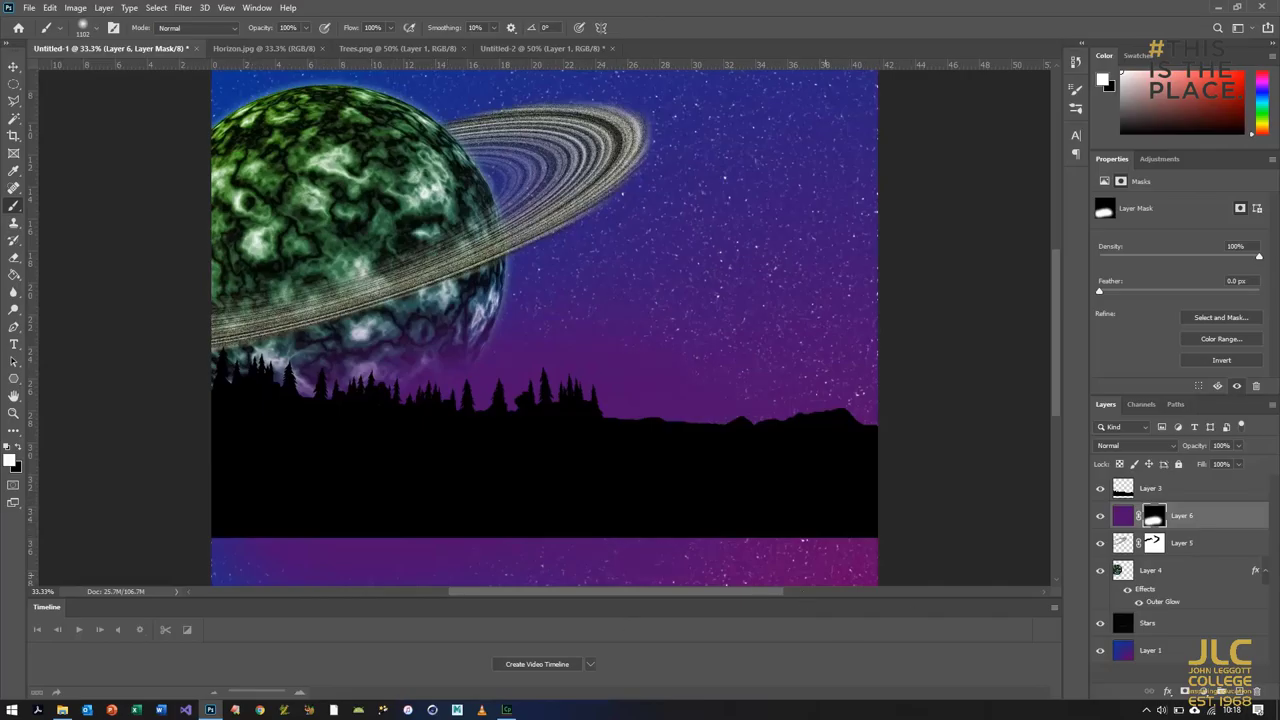
pyautogui.scroll(-5, 544, 306)
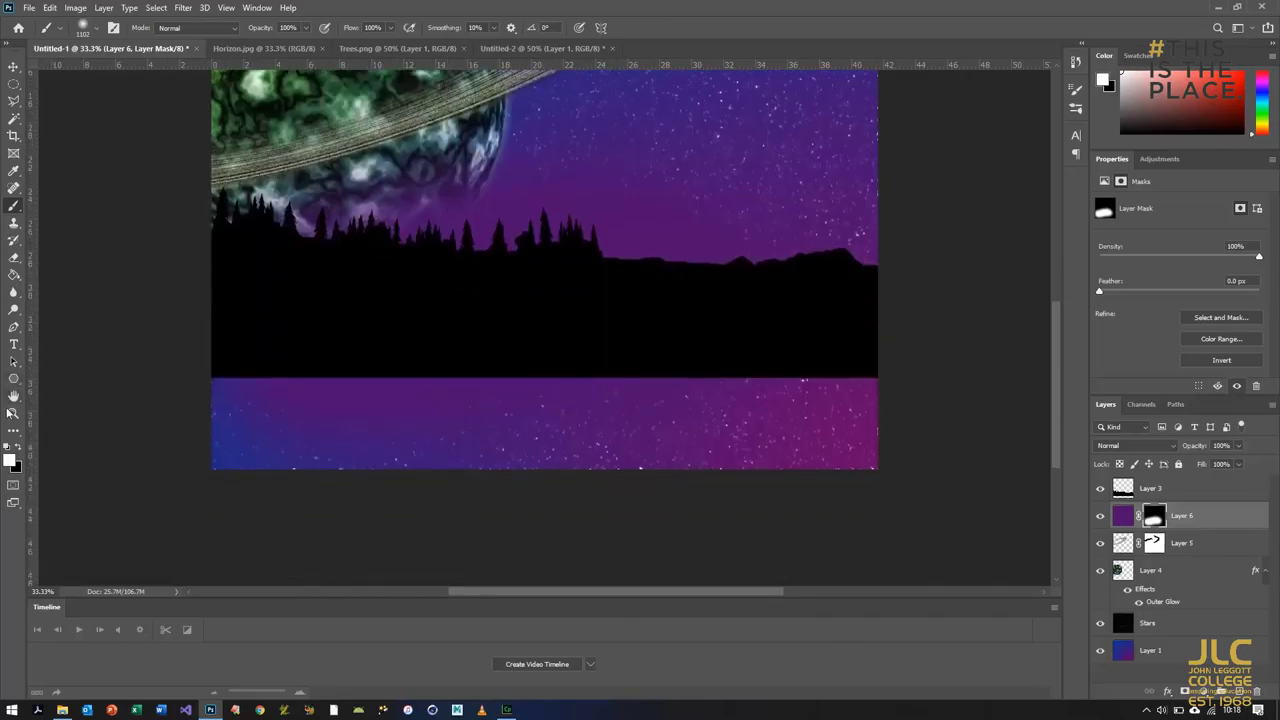
# Paint black at 174 px on the mask to clear the purple from the water.
pyautogui.click(21, 449)
pyautogui.click(95, 30)
pyautogui.moveTo(152, 72); pyautogui.dragTo(133, 72)
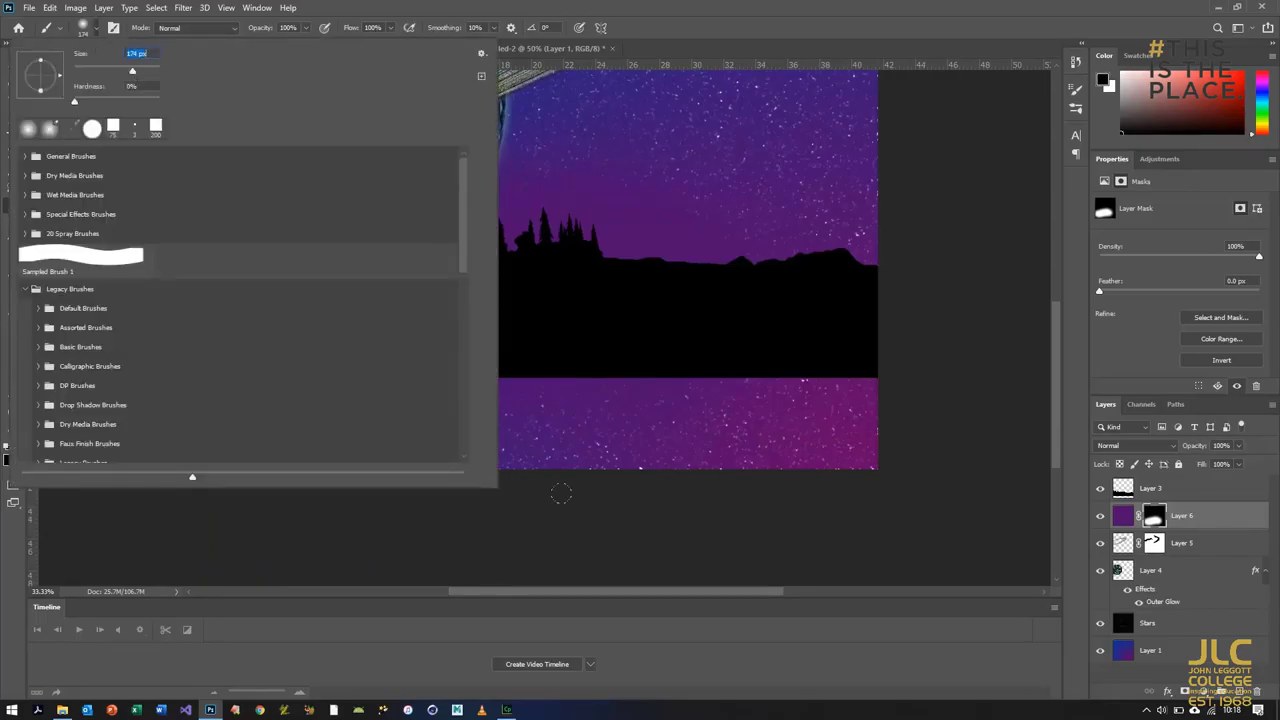
pyautogui.press('Return')
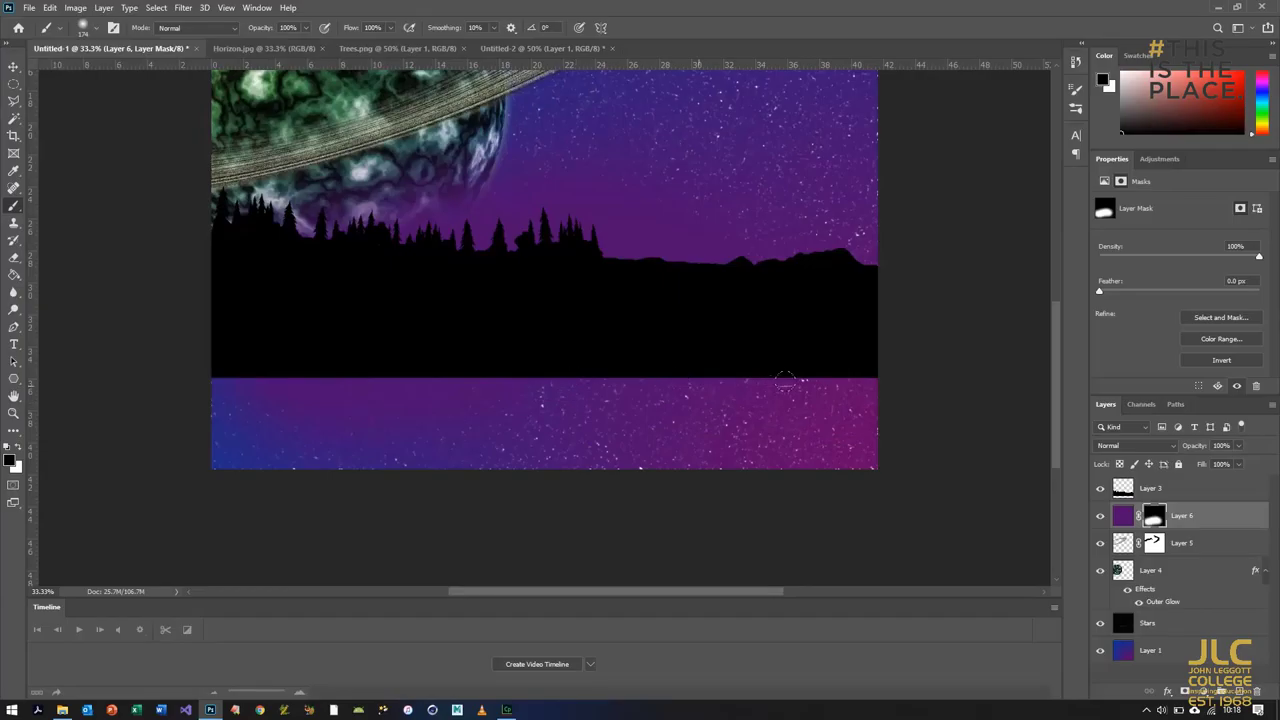
pyautogui.moveTo(332, 390)
pyautogui.mouseDown()
pyautogui.moveTo(254, 378)
pyautogui.moveTo(468, 396)
pyautogui.moveTo(246, 410)
pyautogui.moveTo(549, 415)
pyautogui.moveTo(189, 430)
pyautogui.moveTo(320, 458)
pyautogui.mouseUp()
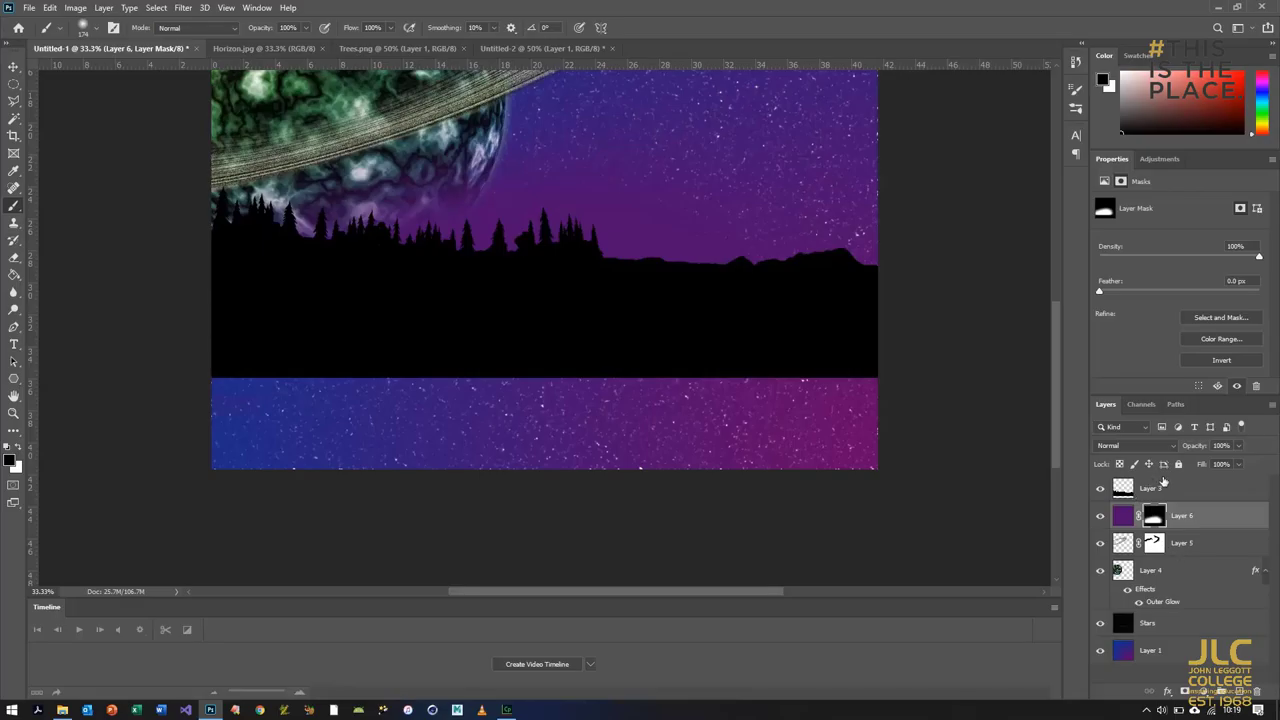
# Add a new layer named Stars above Layer 3 and rename Layer 3 to Horizon.
pyautogui.click(1164, 488)
pyautogui.click(1241, 691)
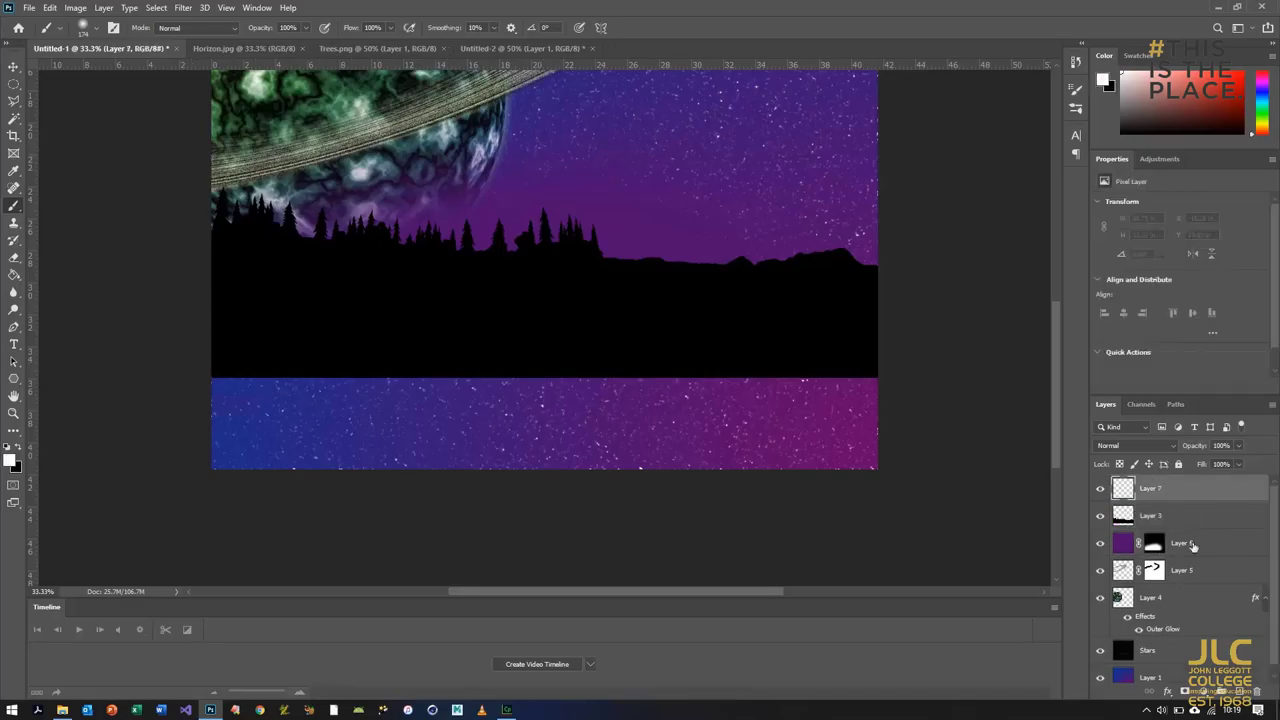
pyautogui.doubleClick(1152, 488)
pyautogui.write('Stars')
pyautogui.doubleClick(1152, 515)
pyautogui.write('Horizon')
pyautogui.press('Return')
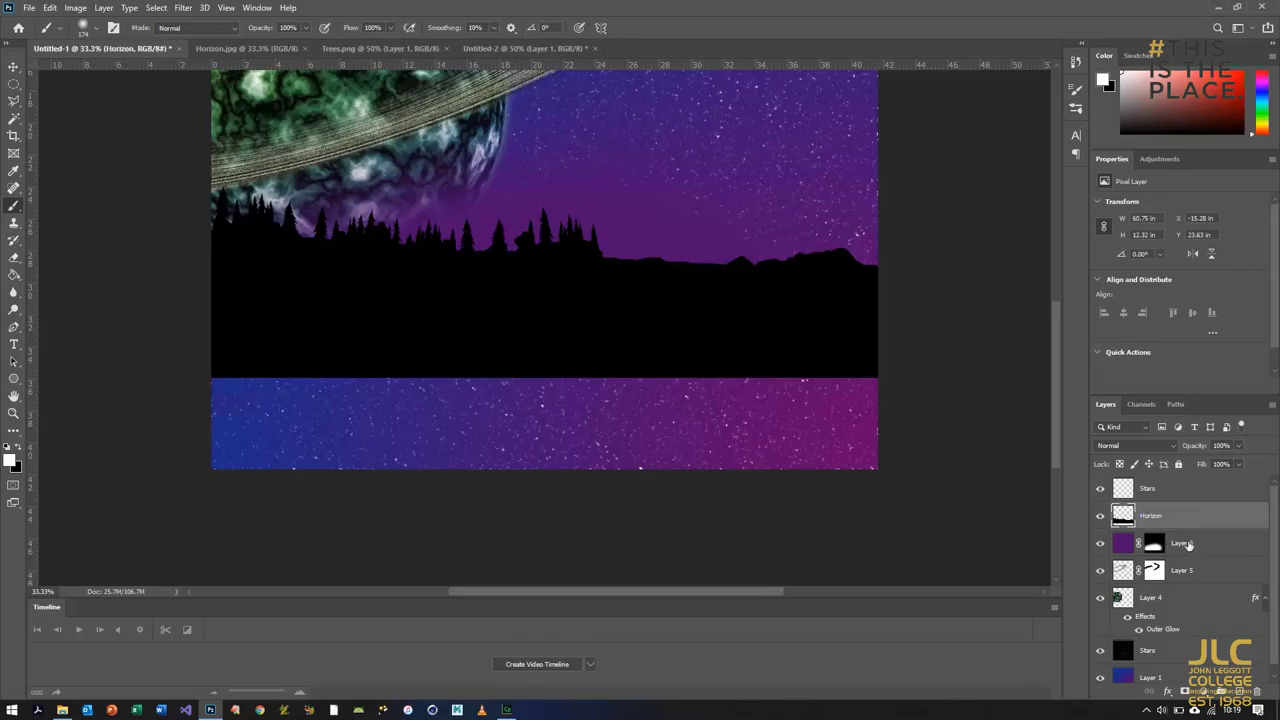
# Rename Layer 6 to Fade, Layer 5 to Rings and Layer 4 to Planet.
pyautogui.click(1183, 543)
pyautogui.doubleClick(1183, 543)
pyautogui.write('F')
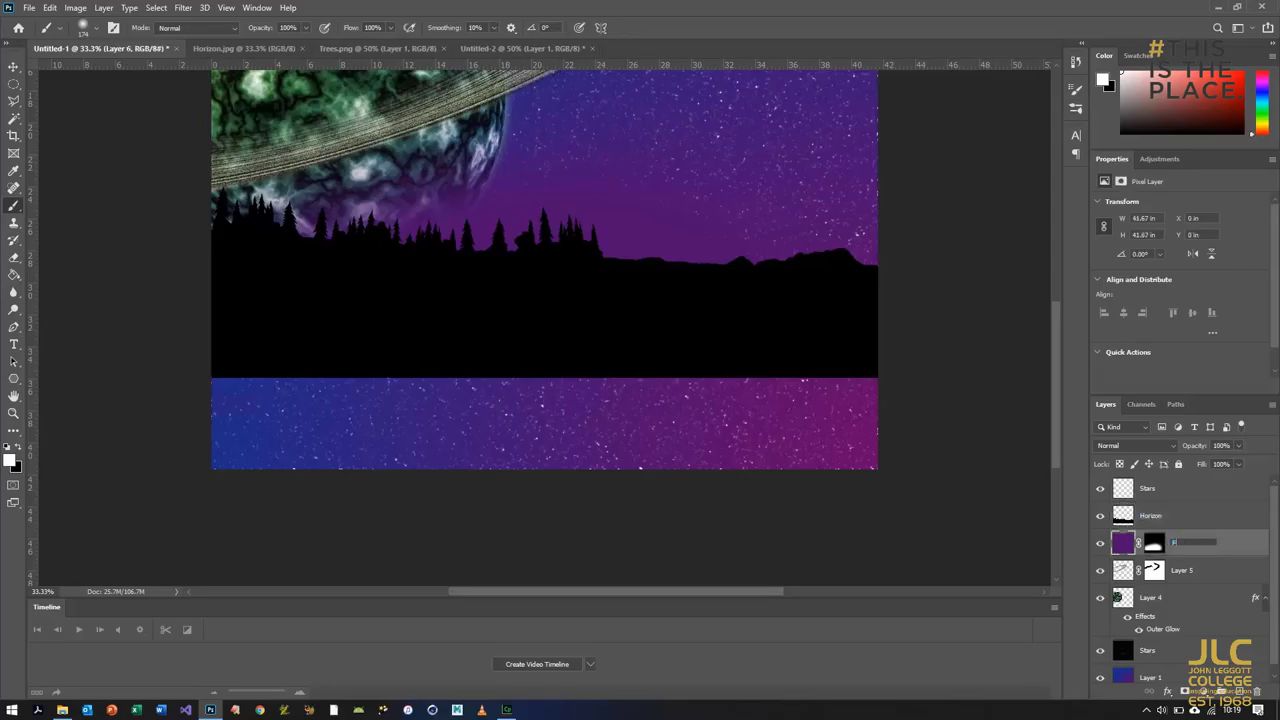
pyautogui.write('ade')
pyautogui.press('Return')
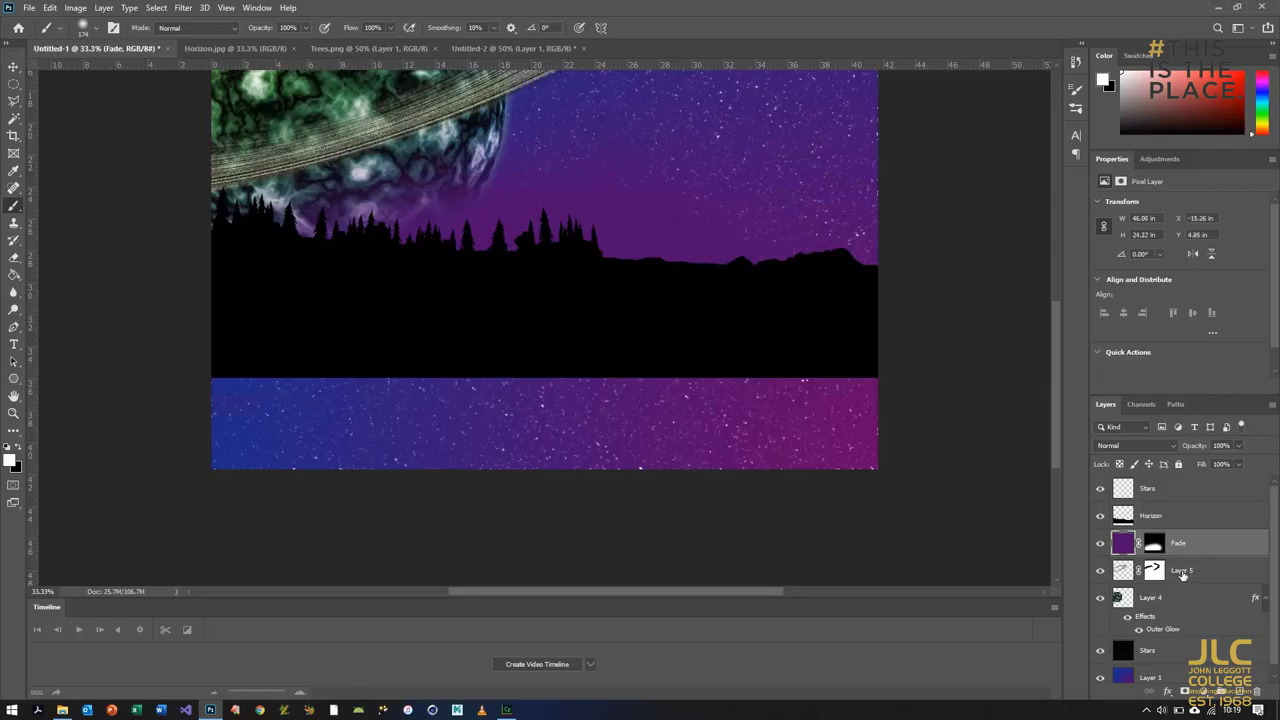
pyautogui.click(1183, 571)
pyautogui.doubleClick(1183, 571)
pyautogui.write('Rings')
pyautogui.press('Return')
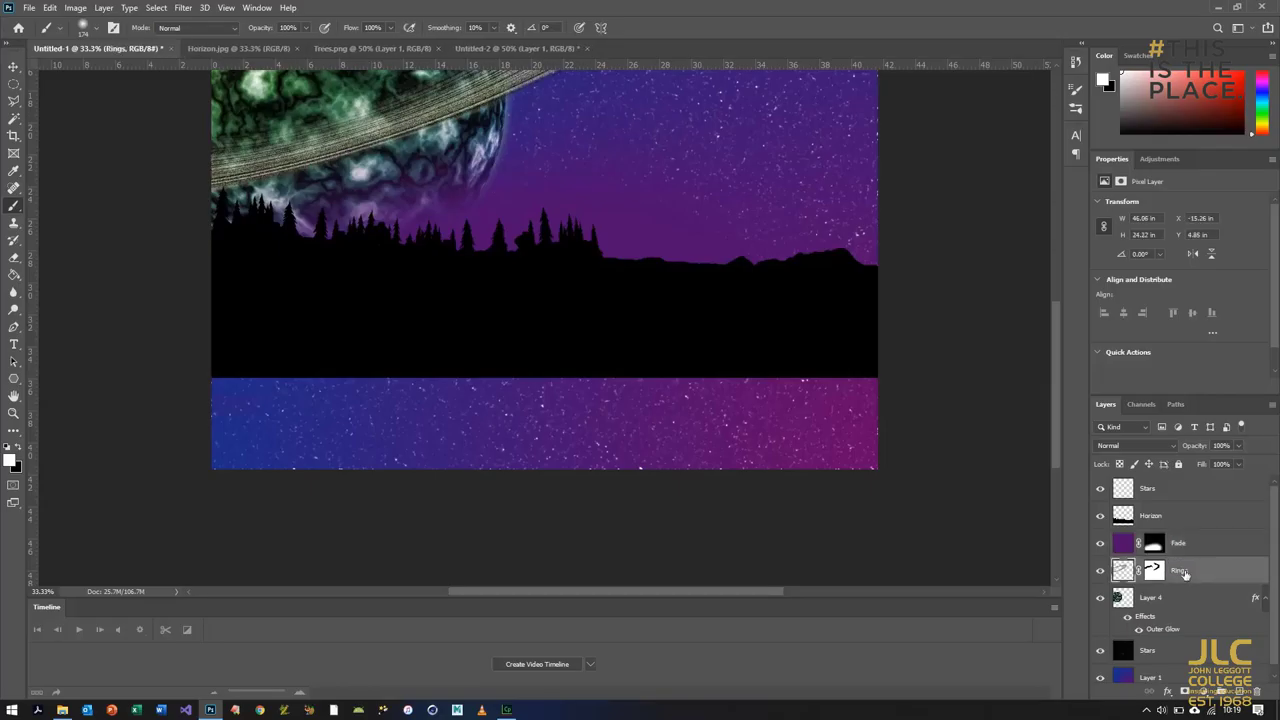
pyautogui.doubleClick(1152, 598)
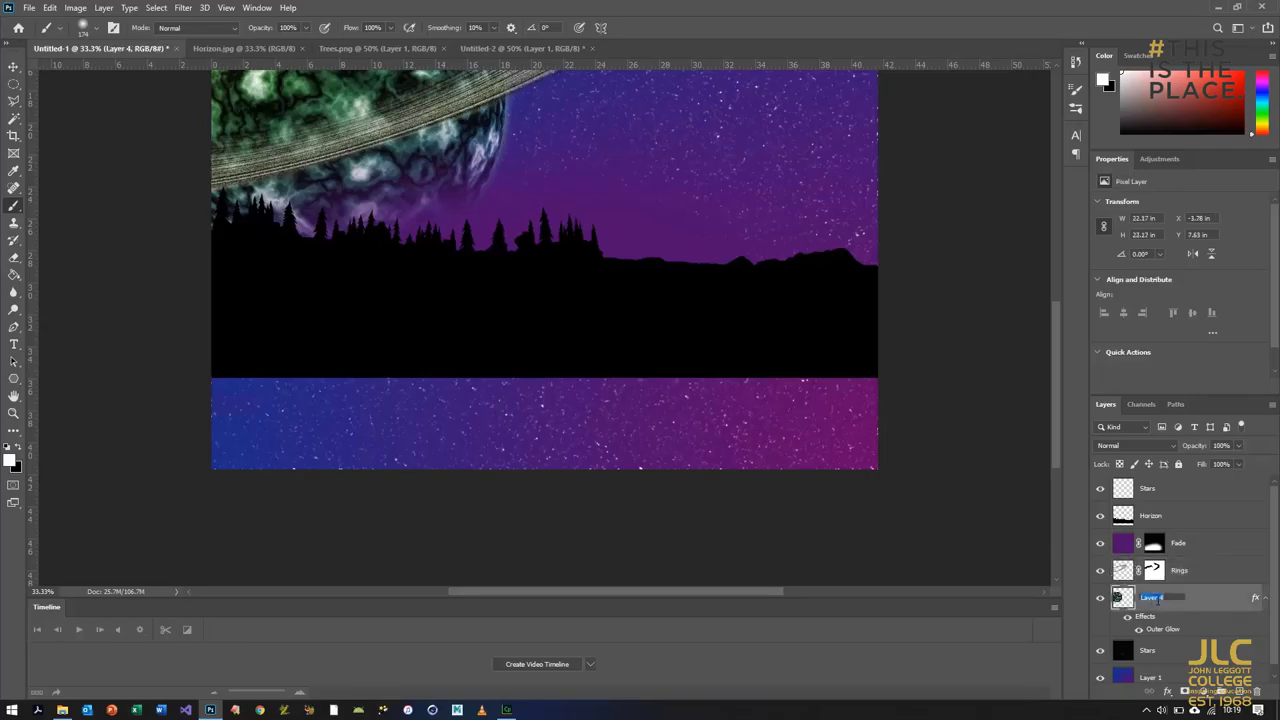
pyautogui.write('P')
pyautogui.press('Return')
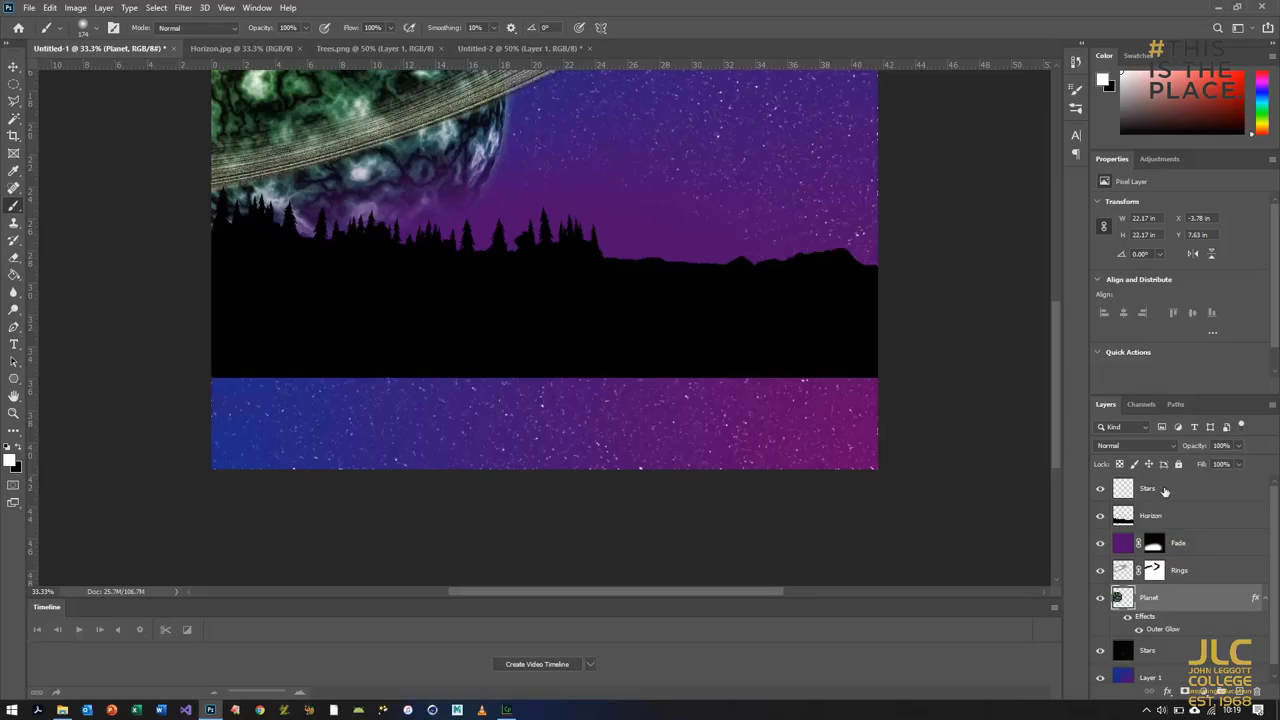
# Select the Stars layer and ready the brush size field for editing.
pyautogui.click(1164, 491)
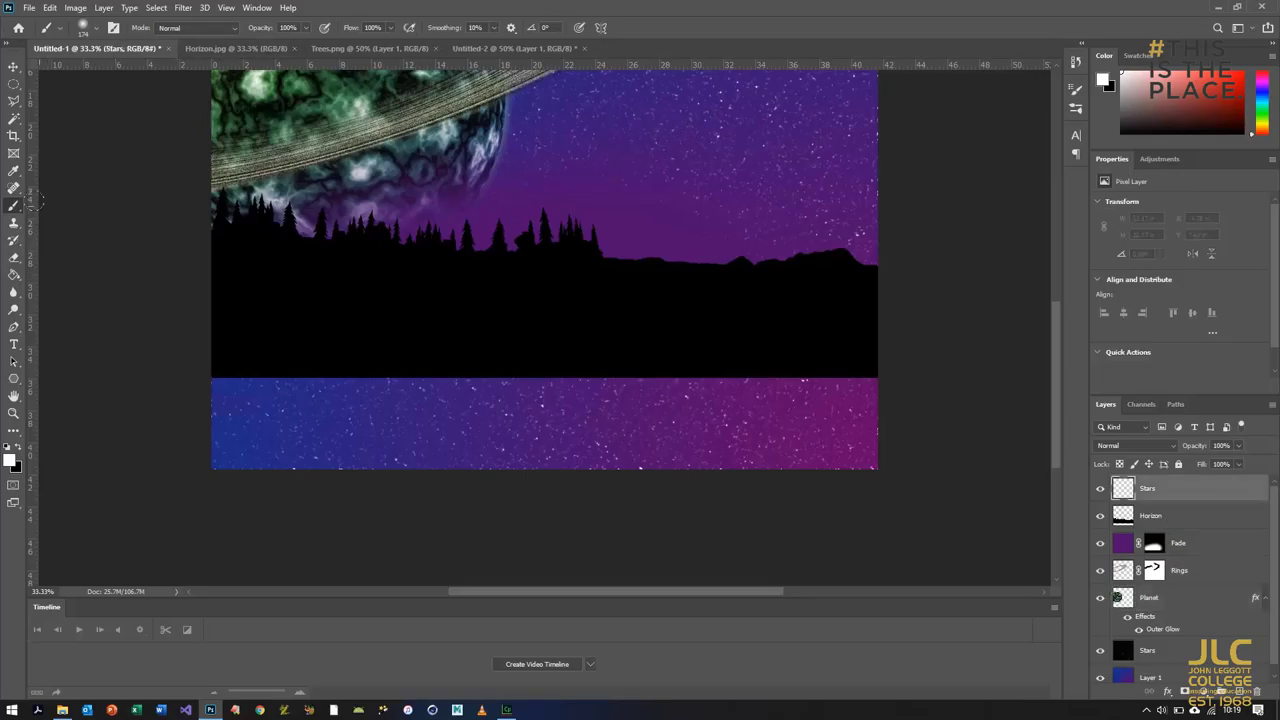
pyautogui.click(96, 27)
pyautogui.click(136, 53)
# Set the round brush to 36 px size and 100% hardness.
pyautogui.write('36')
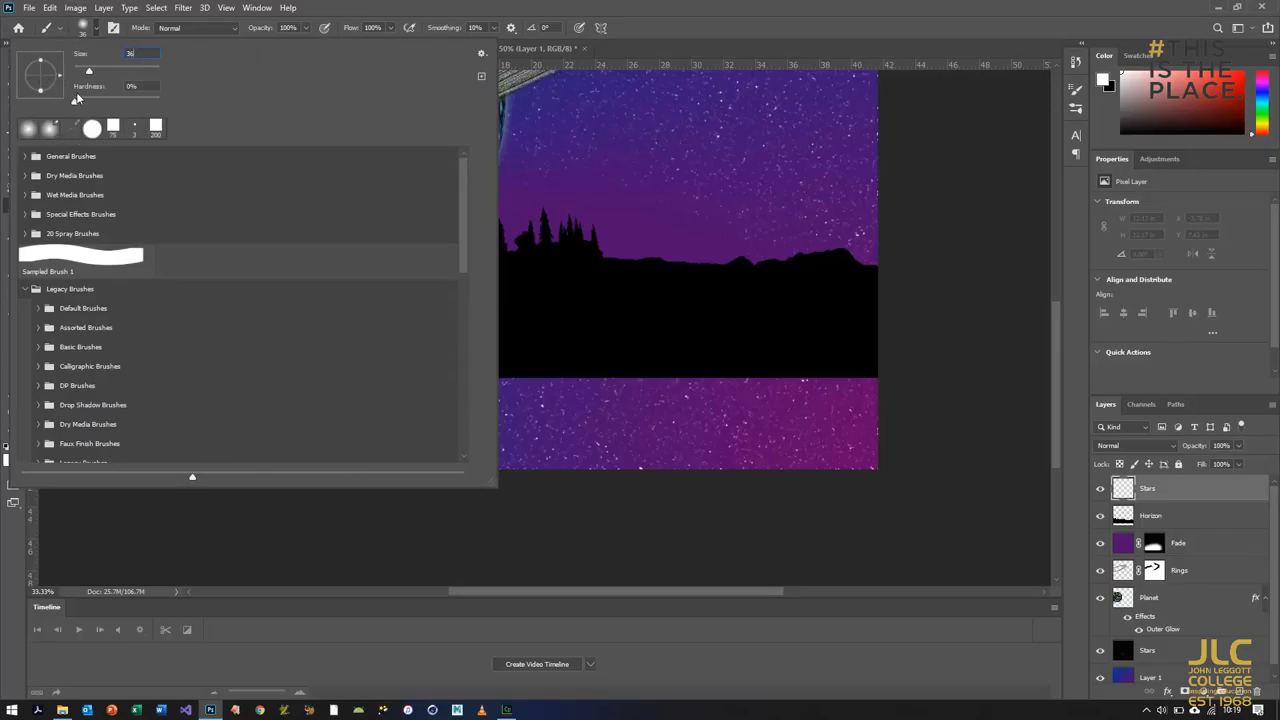
pyautogui.moveTo(76, 100); pyautogui.dragTo(200, 97)
pyautogui.click(99, 29)
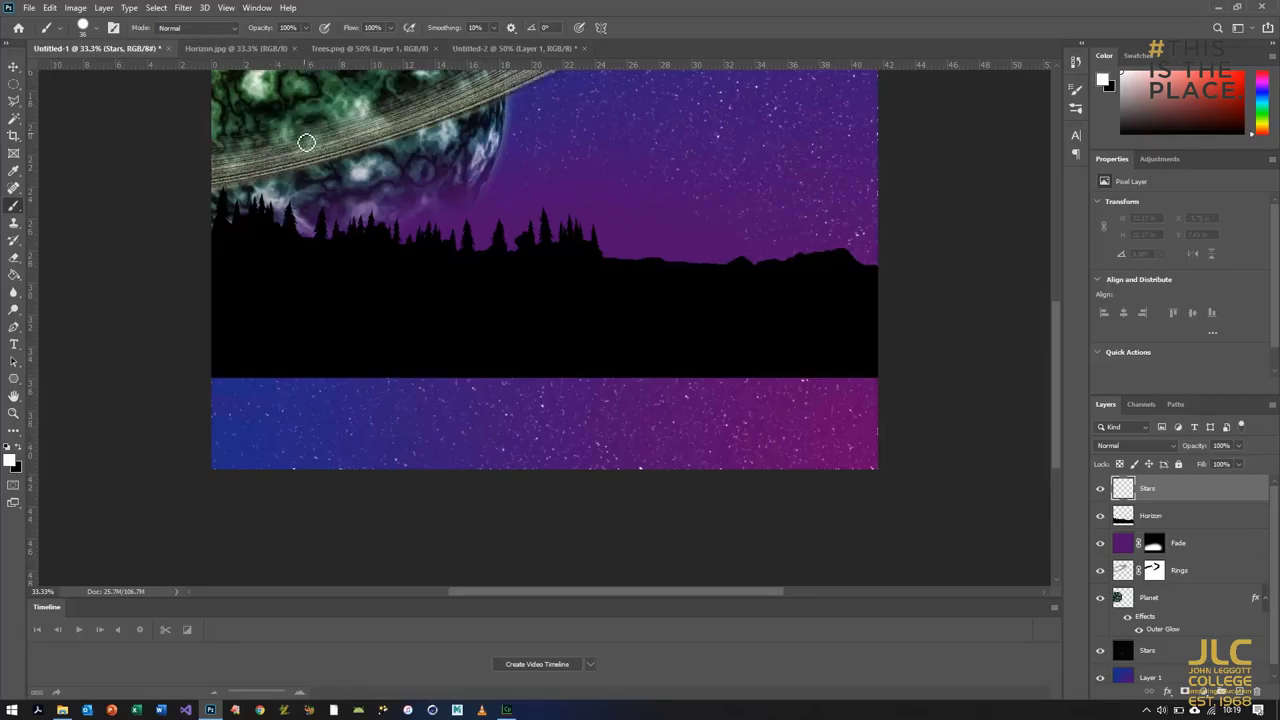
pyautogui.scroll(2, 293, 185)
pyautogui.scroll(6, 290, 183)
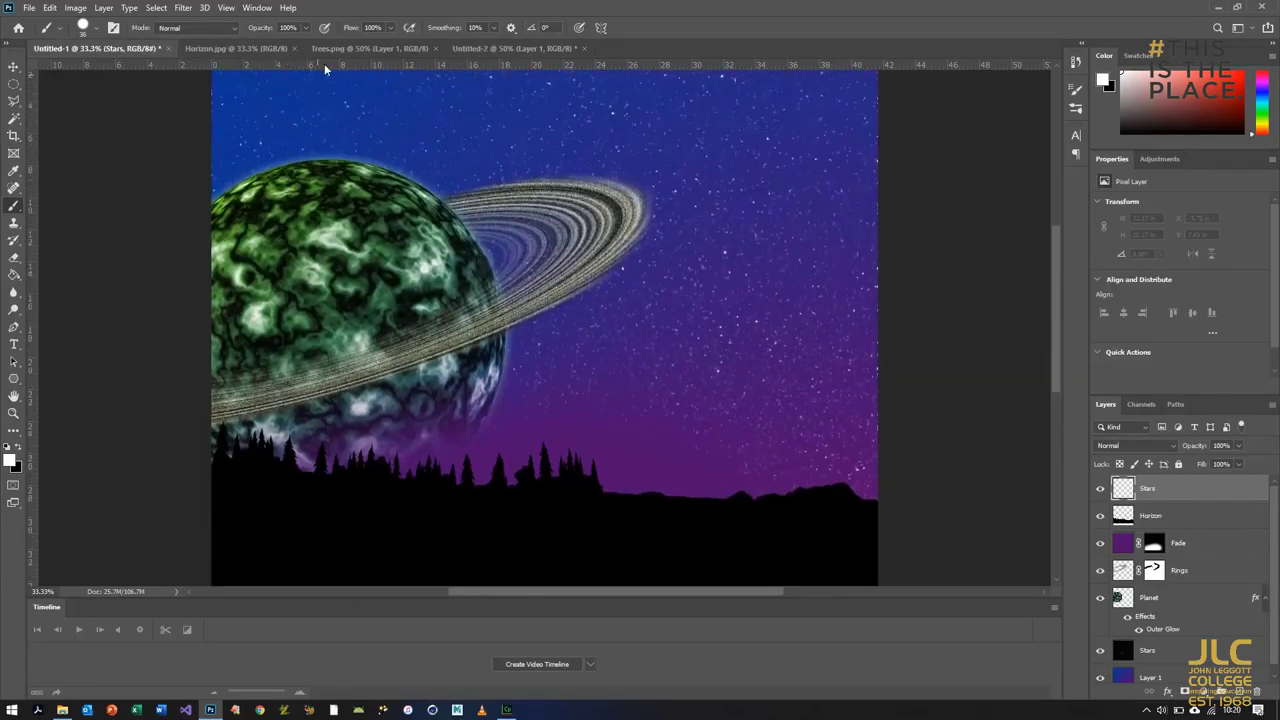
# In Brush Settings, set spacing to 681% and brush size to 80 px.
pyautogui.click(257, 8)
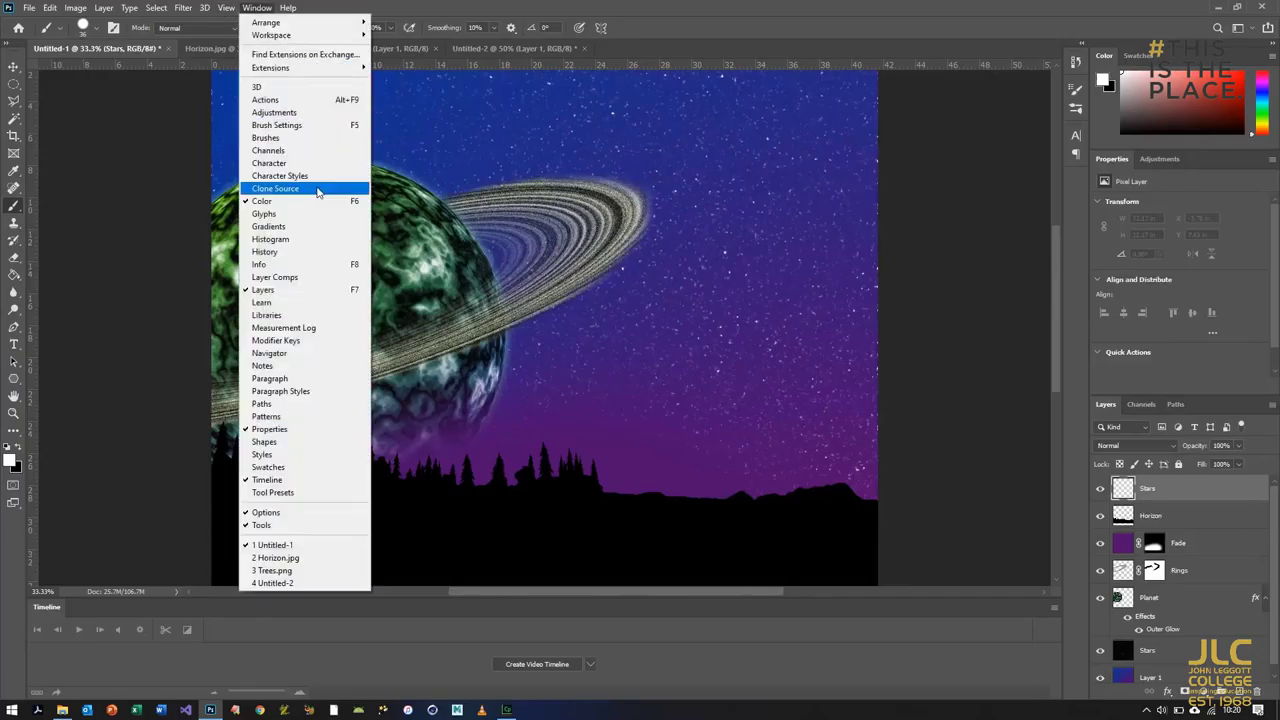
pyautogui.click(285, 126)
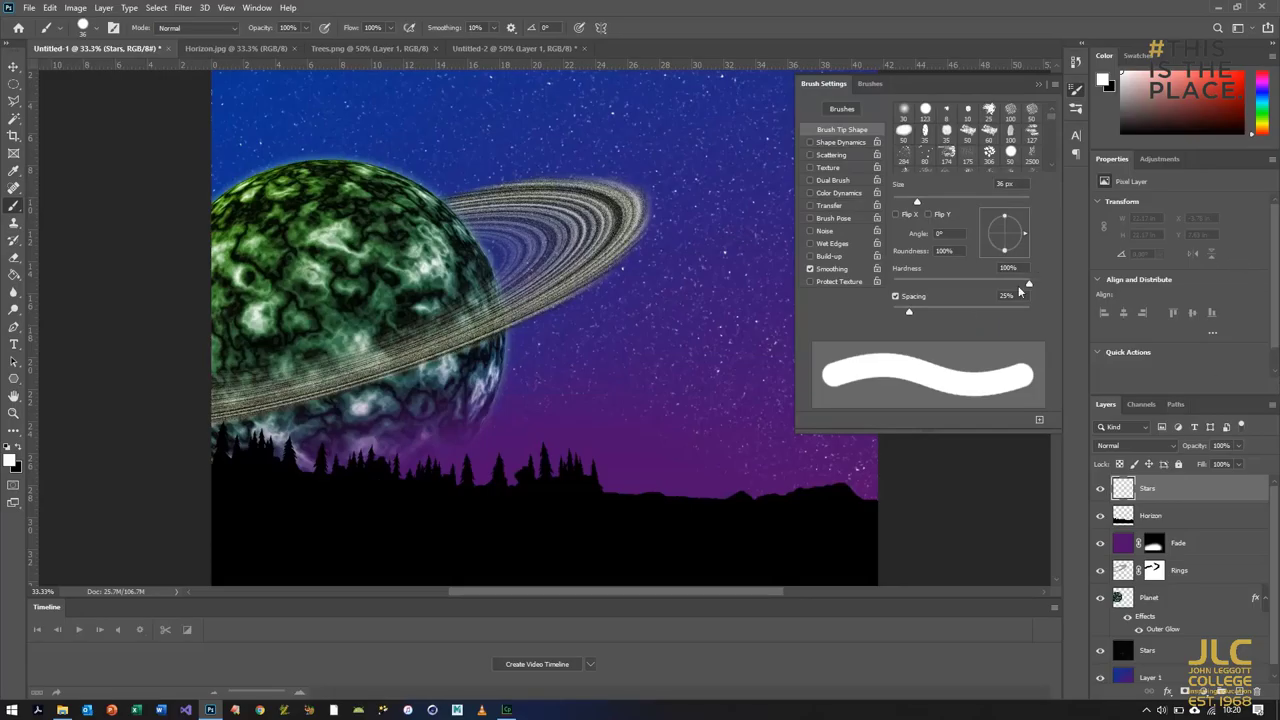
pyautogui.write('681')
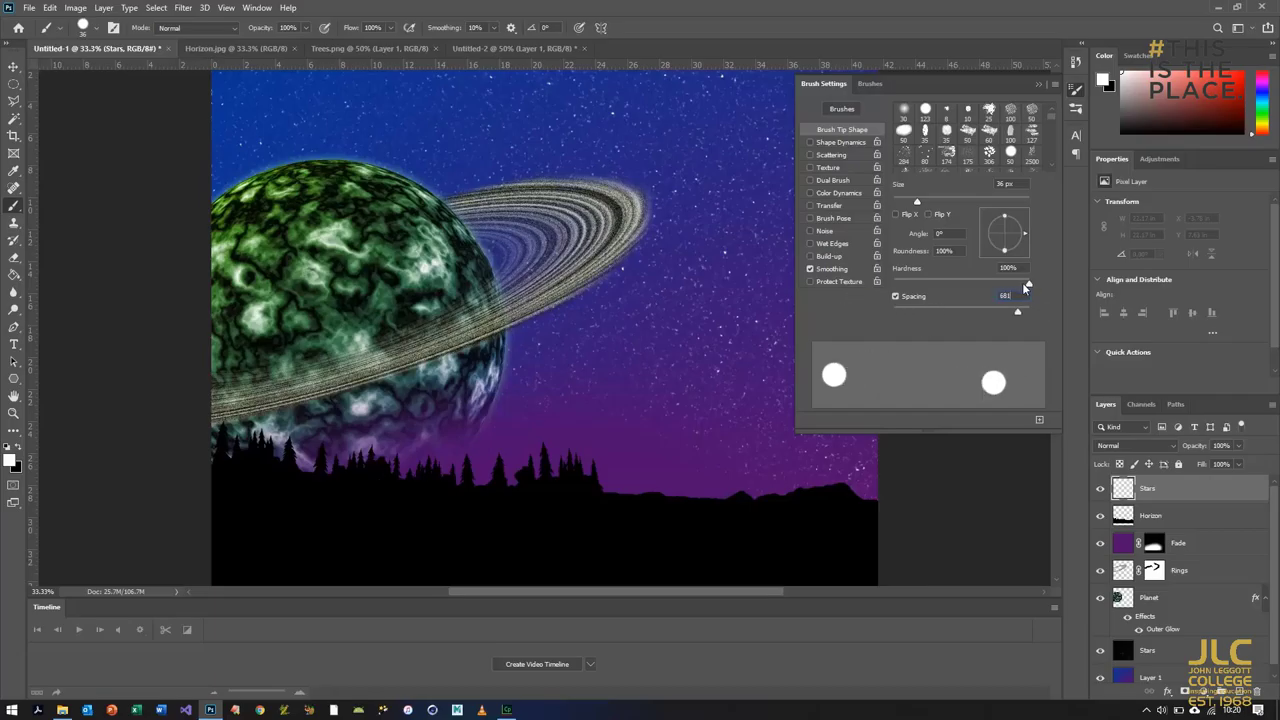
pyautogui.click(1005, 183)
pyautogui.write('80')
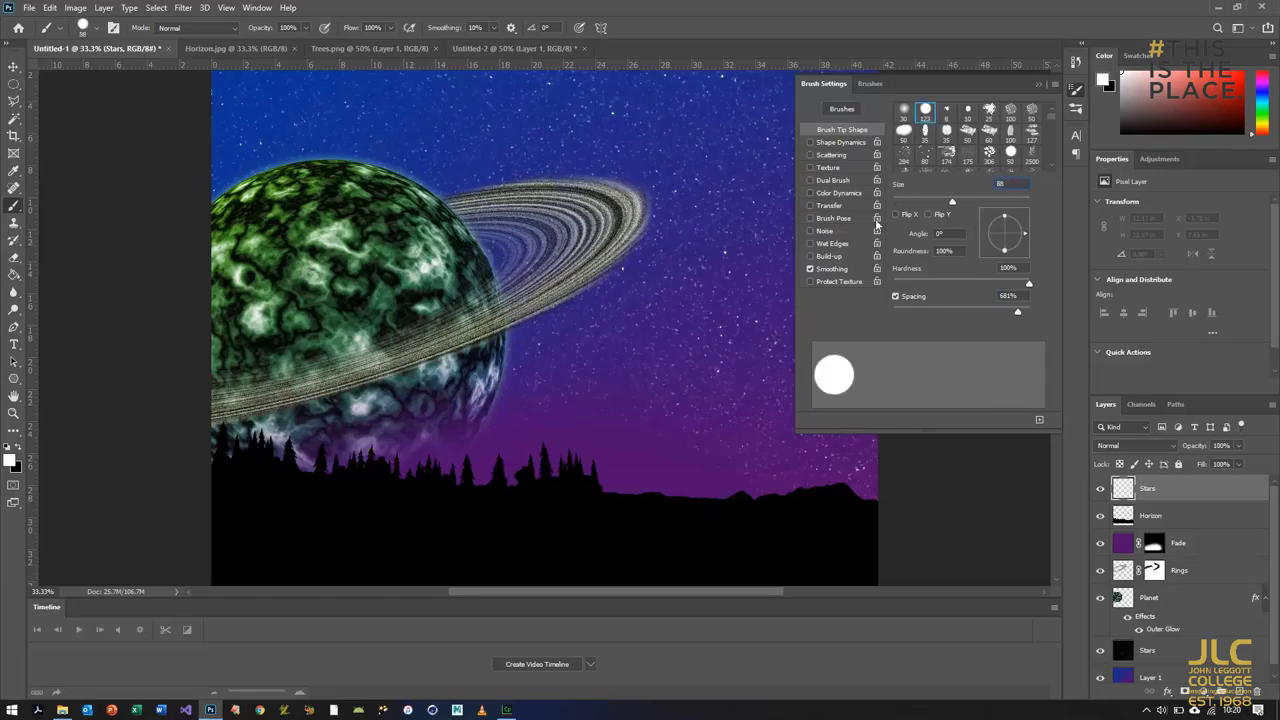
# Enable Shape Dynamics with 100% size jitter on pen pressure, and Transfer with 87% opacity jitter.
pyautogui.click(848, 140)
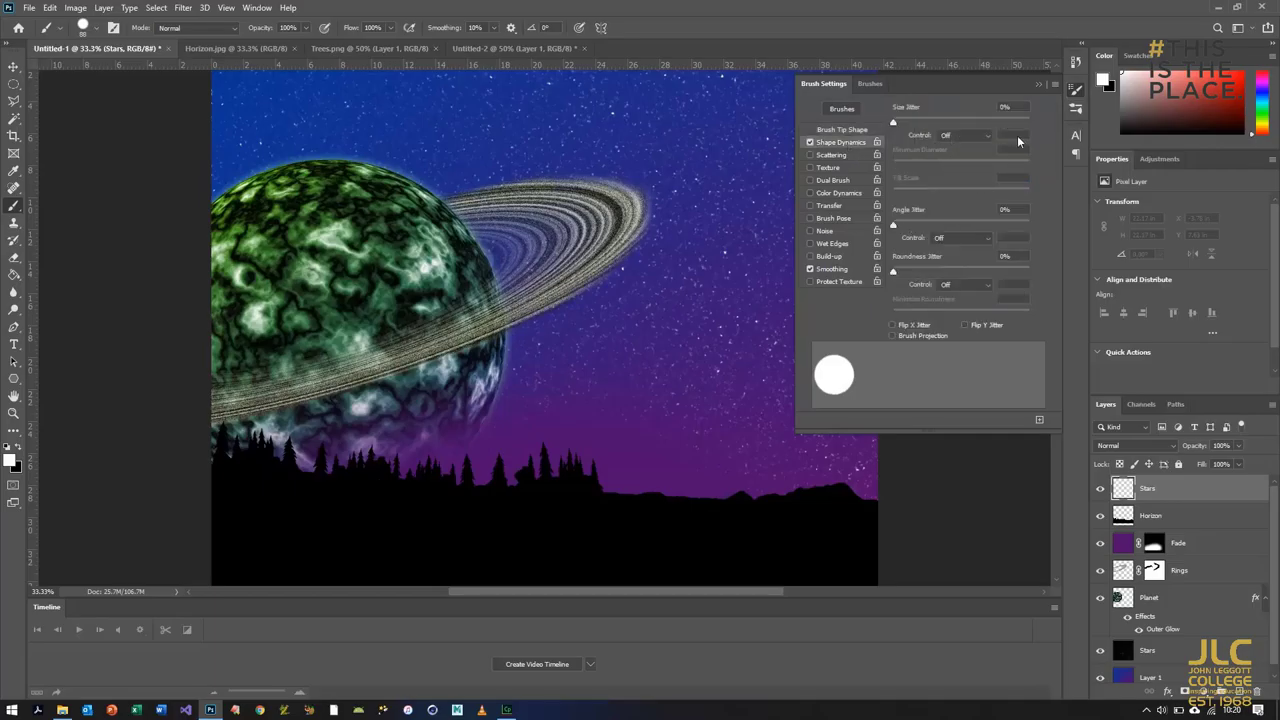
pyautogui.moveTo(894, 117); pyautogui.dragTo(1026, 121)
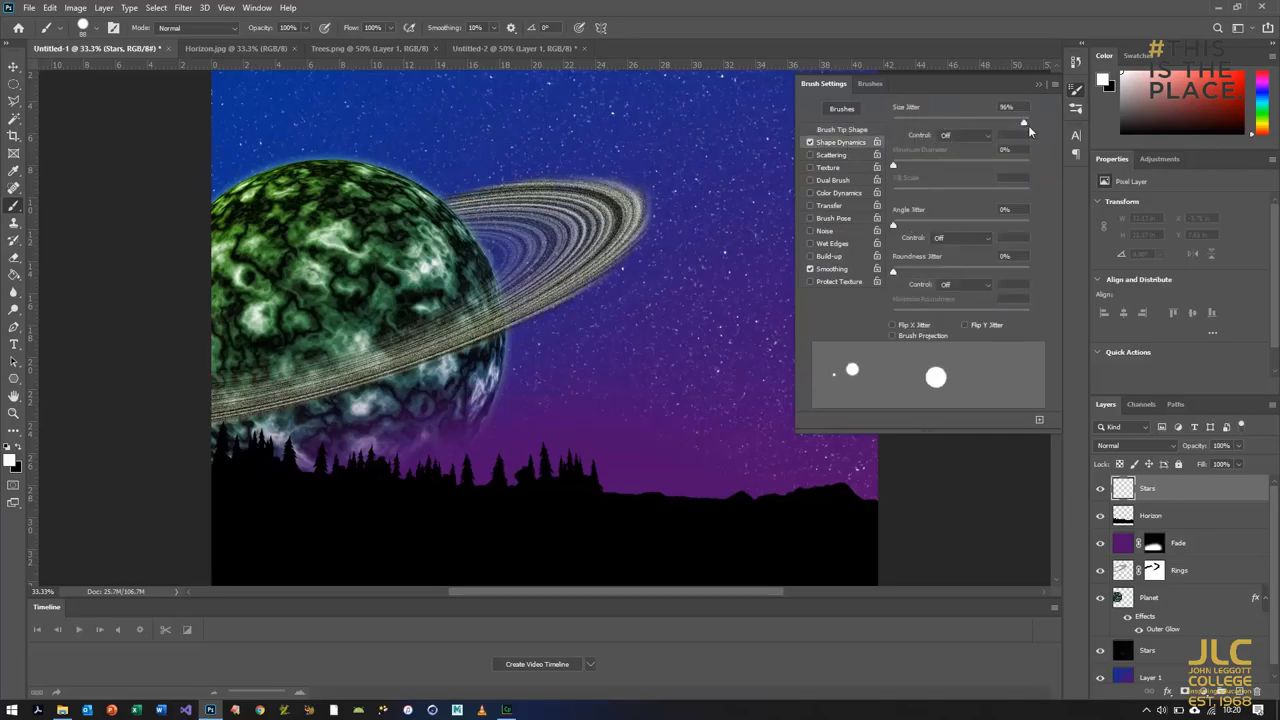
pyautogui.click(988, 134)
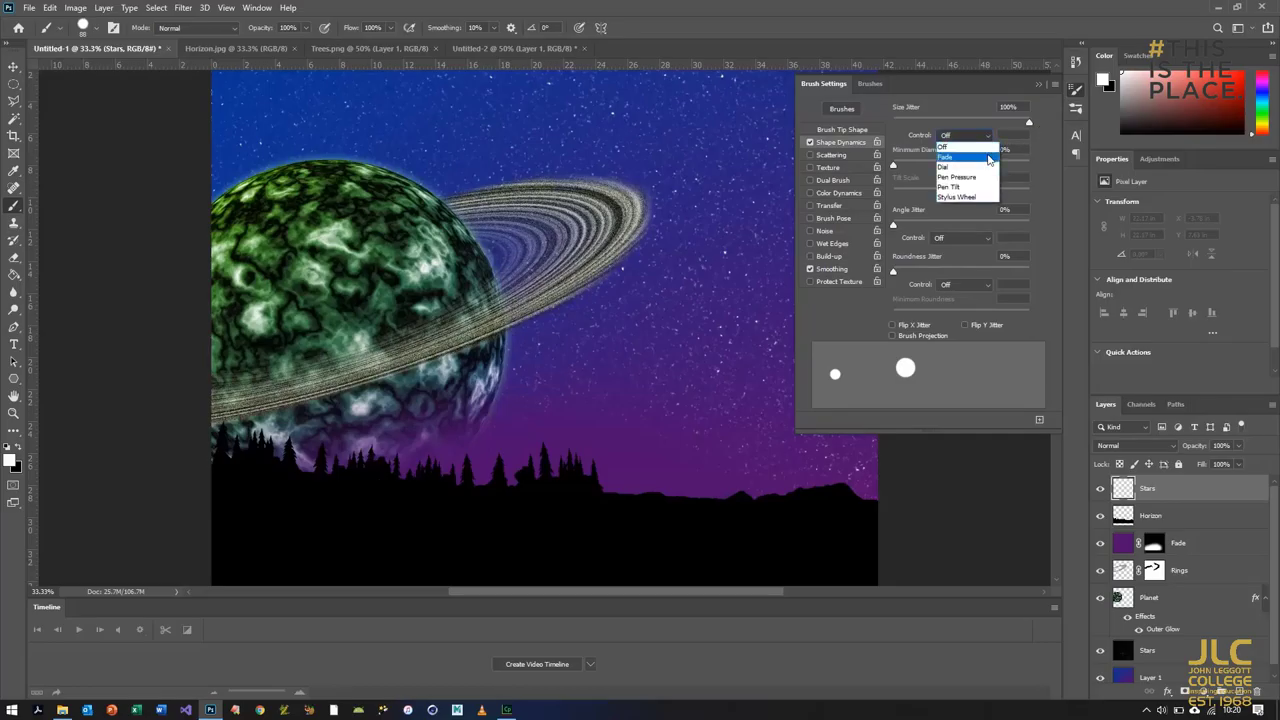
pyautogui.click(955, 177)
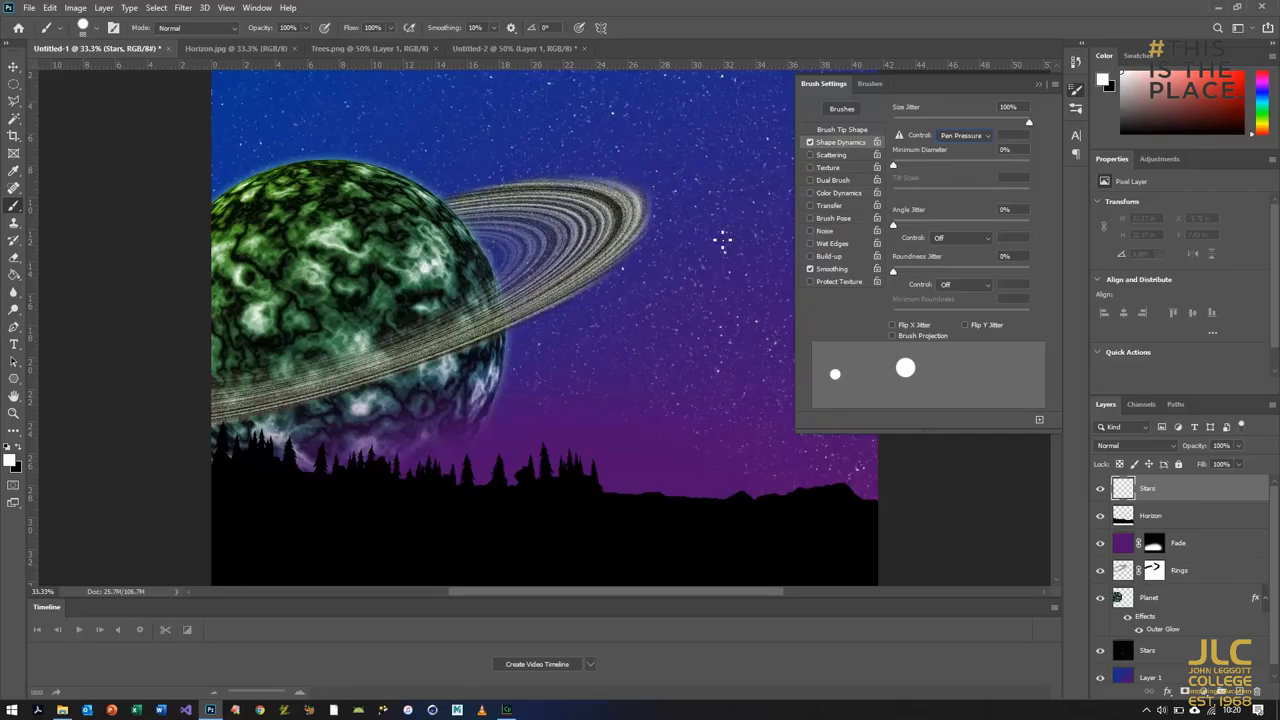
pyautogui.click(829, 205)
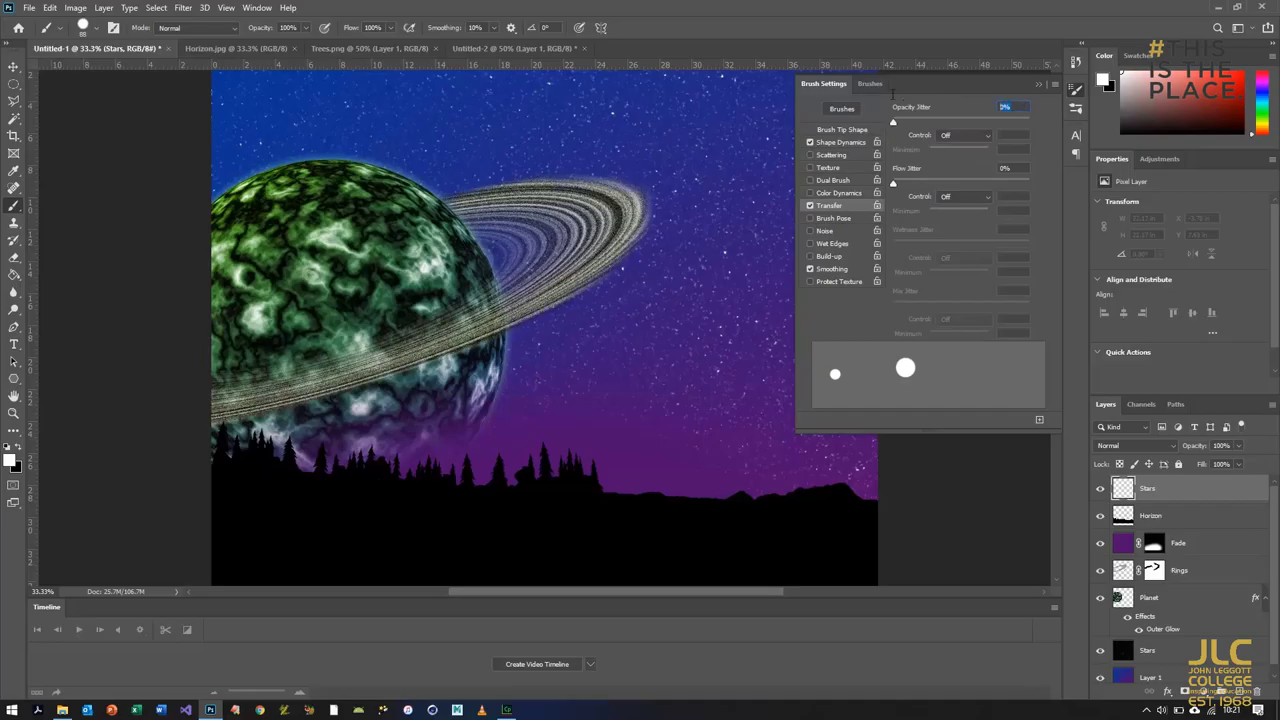
pyautogui.write('87')
pyautogui.click(1038, 83)
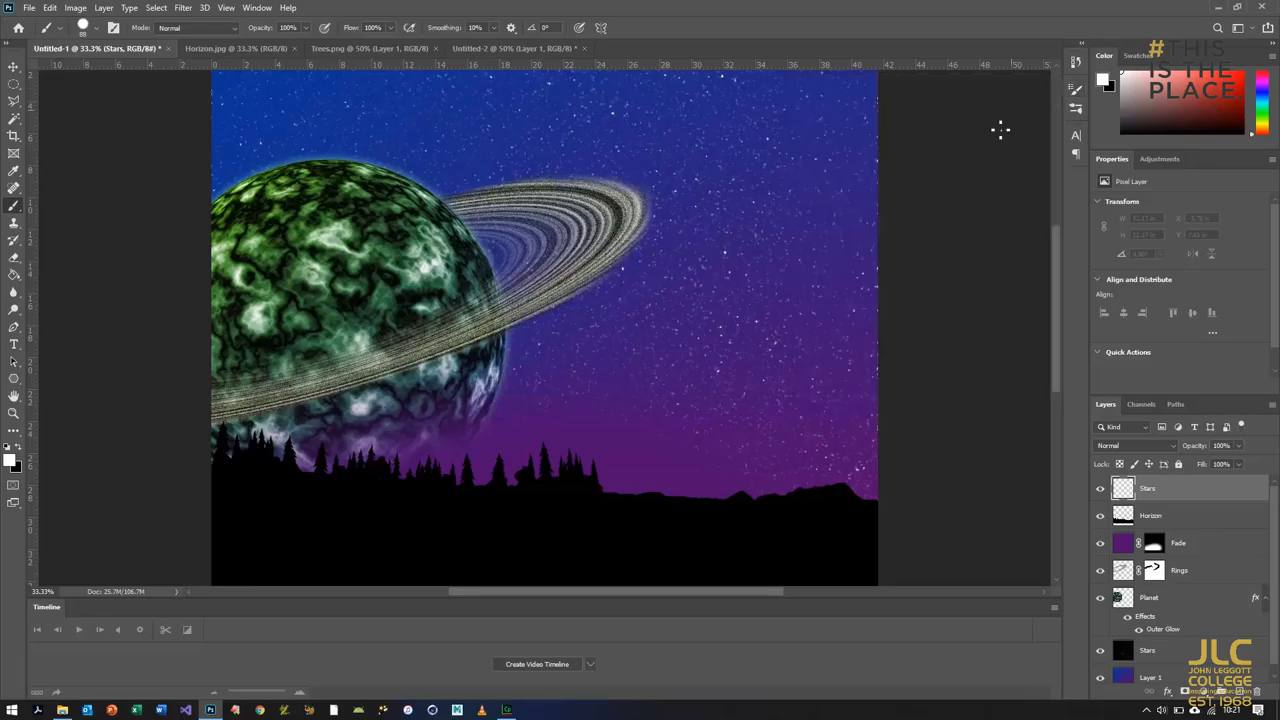
# Stamp about twenty scattered white star dots across the purple sky on the Stars layer.
pyautogui.scroll(2, 752, 236)
pyautogui.click(751, 234)
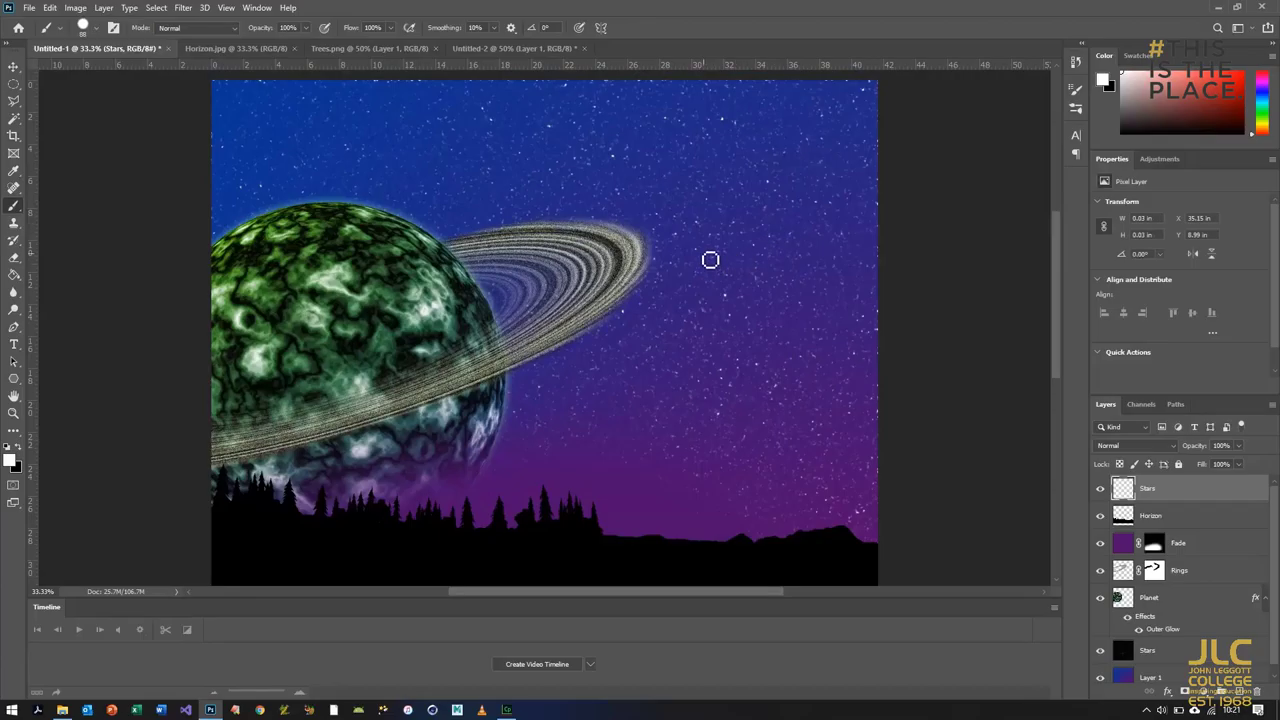
pyautogui.click(716, 239)
pyautogui.click(651, 238)
pyautogui.click(532, 216)
pyautogui.click(416, 190)
pyautogui.click(466, 285)
pyautogui.click(475, 372)
pyautogui.click(628, 427)
pyautogui.click(728, 446)
pyautogui.click(780, 292)
pyautogui.click(813, 233)
pyautogui.click(608, 138)
pyautogui.click(521, 114)
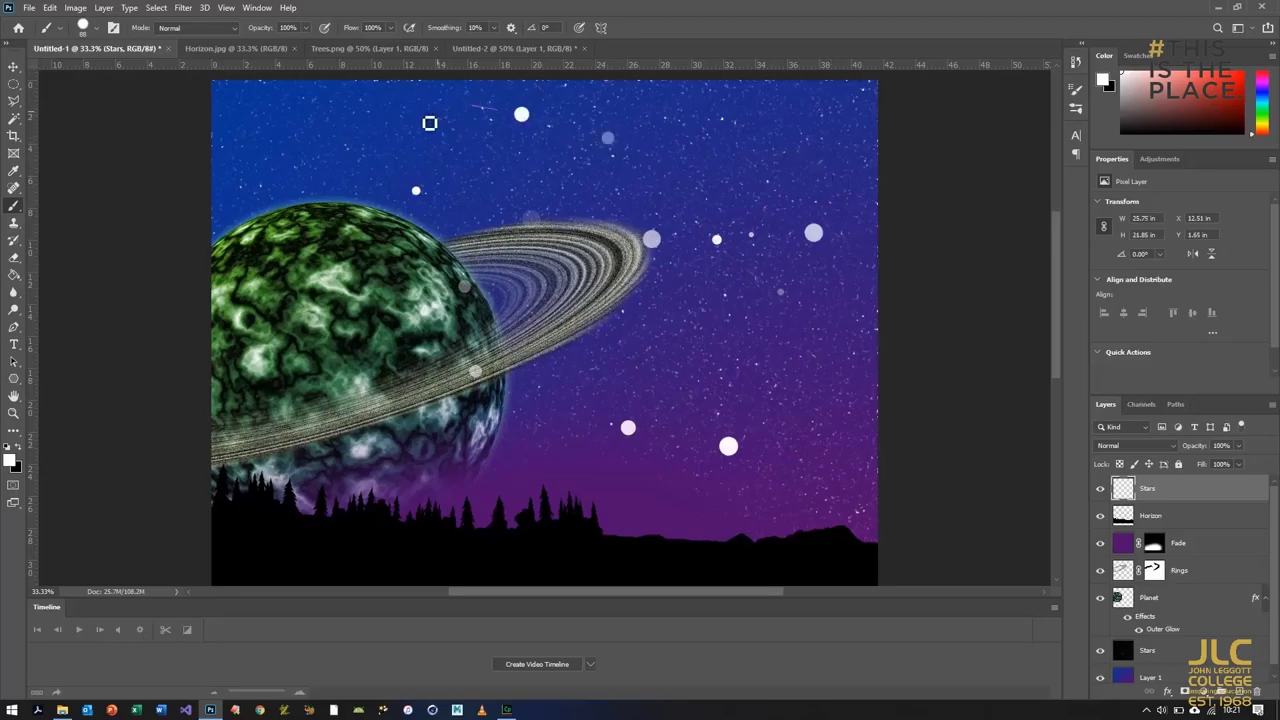
pyautogui.click(253, 165)
pyautogui.click(346, 165)
pyautogui.click(416, 121)
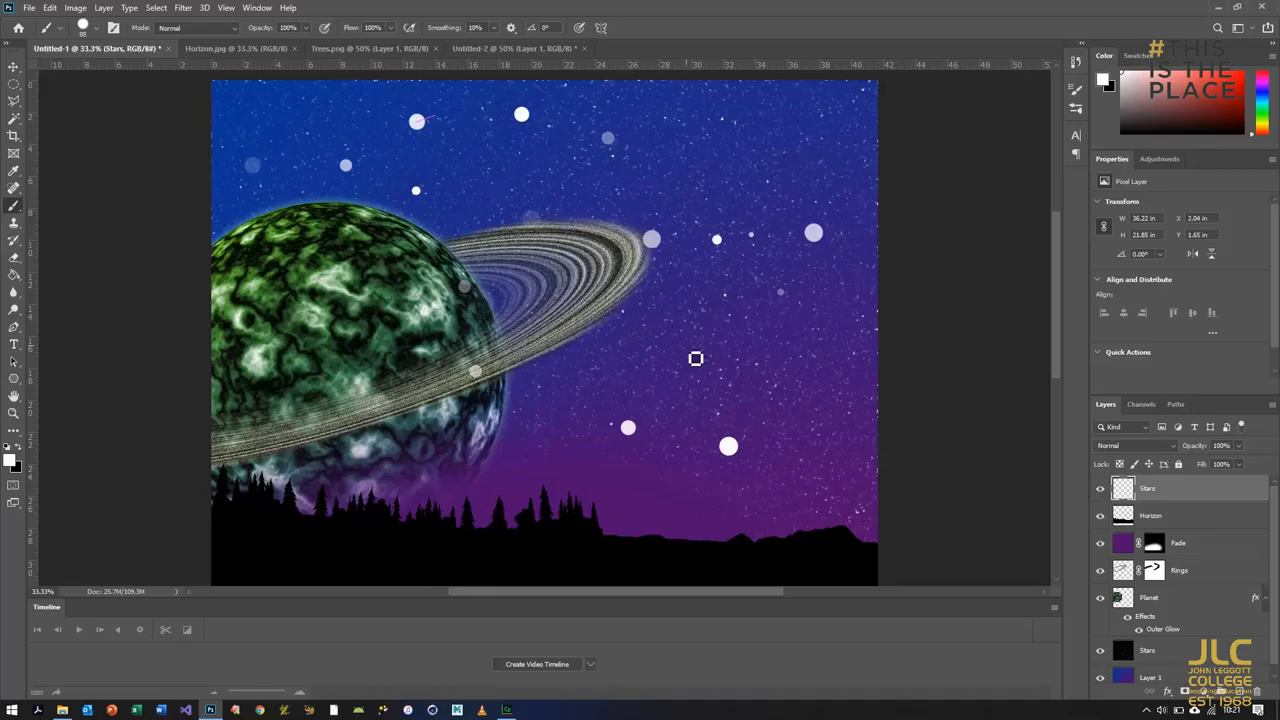
pyautogui.click(760, 358)
pyautogui.click(799, 372)
# Duplicate the Stars layer as Stars copy.
pyautogui.rightClick(1182, 492)
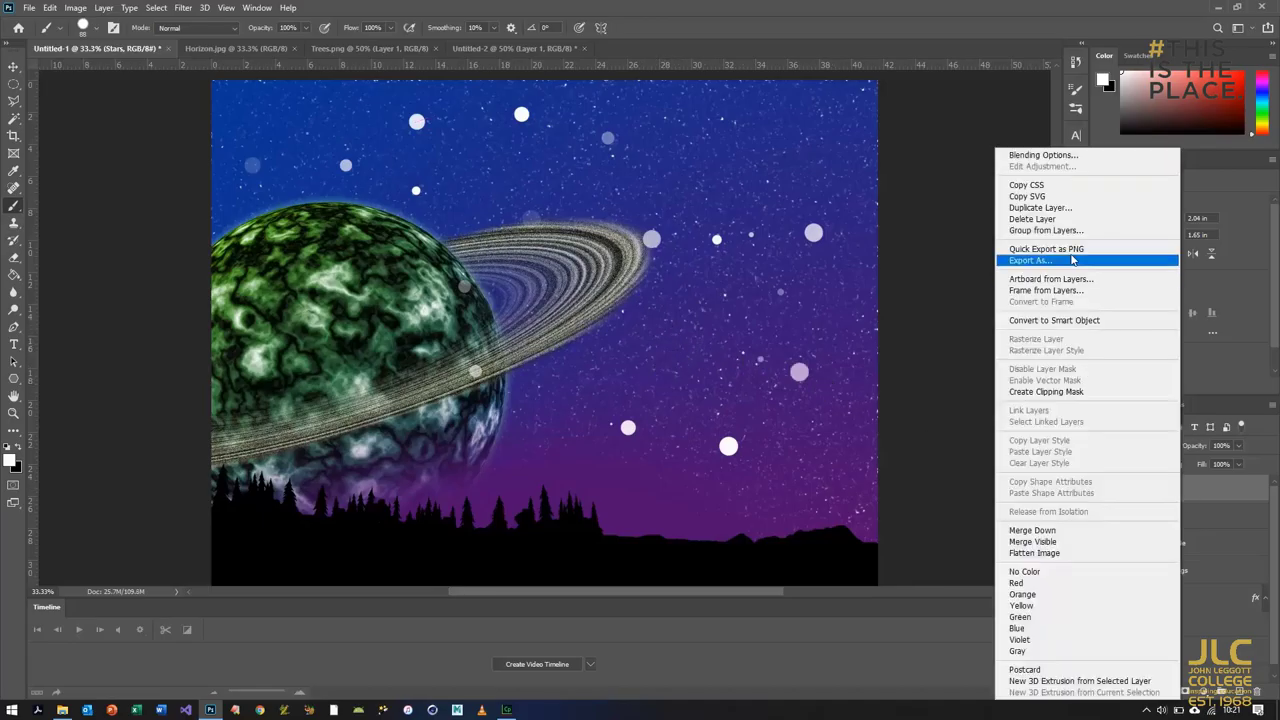
pyautogui.click(1070, 208)
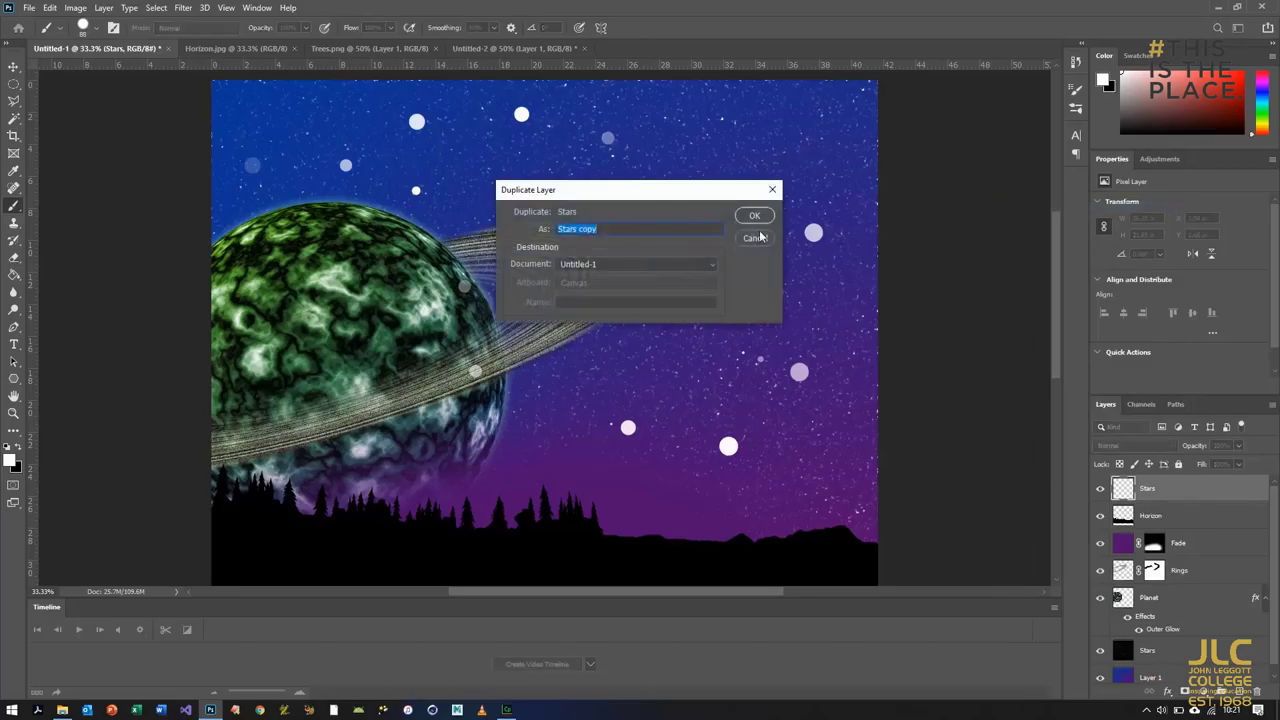
pyautogui.click(754, 215)
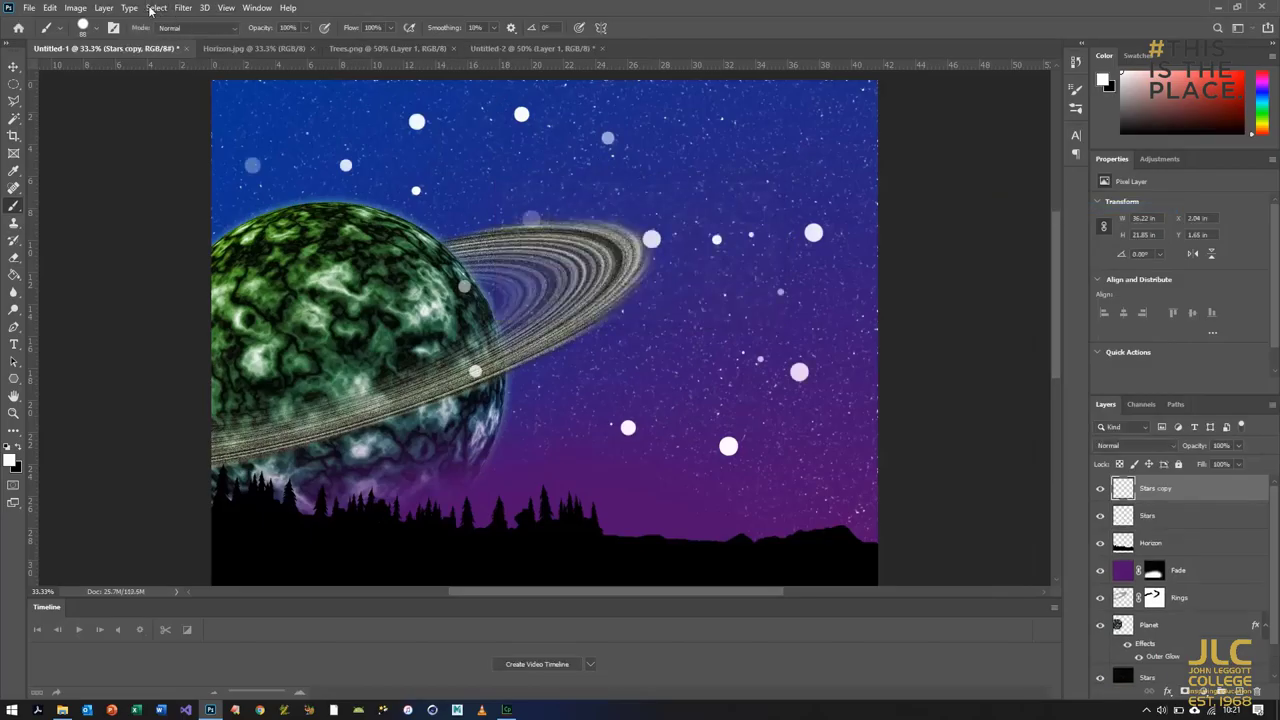
# Apply a 29.1-pixel Gaussian Blur to the Stars copy layer.
pyautogui.click(184, 8)
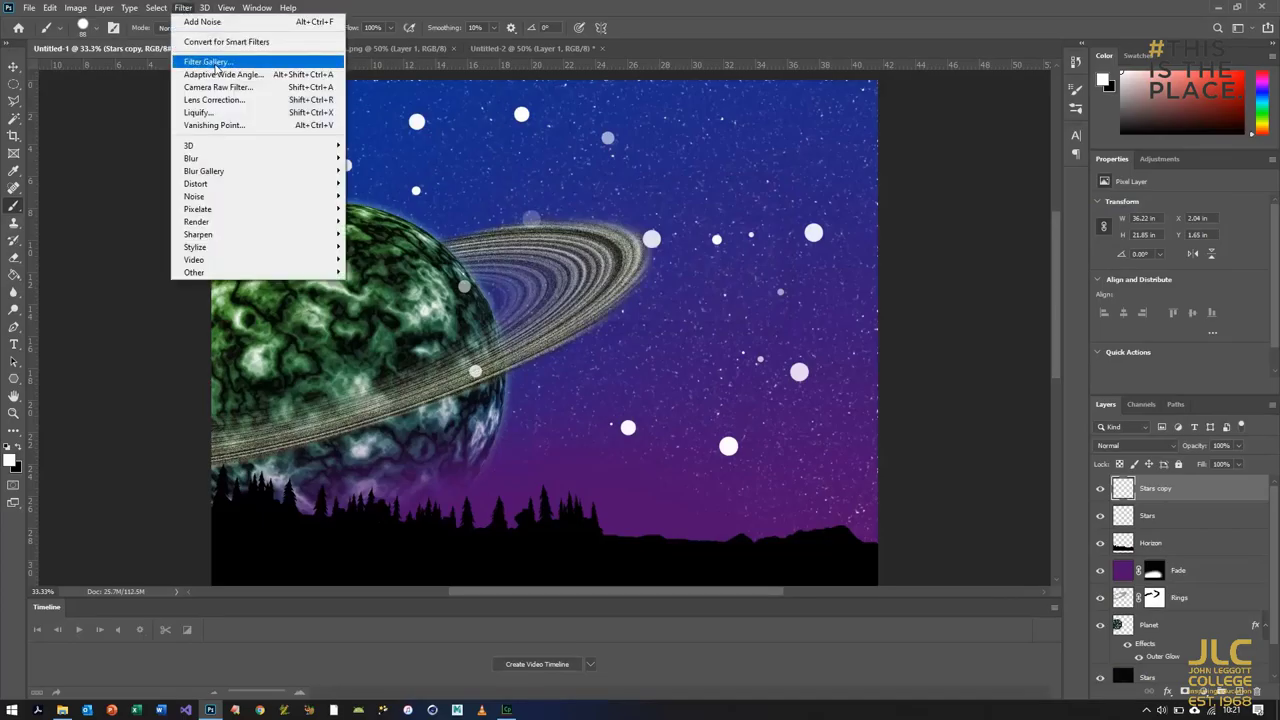
pyautogui.moveTo(219, 162)
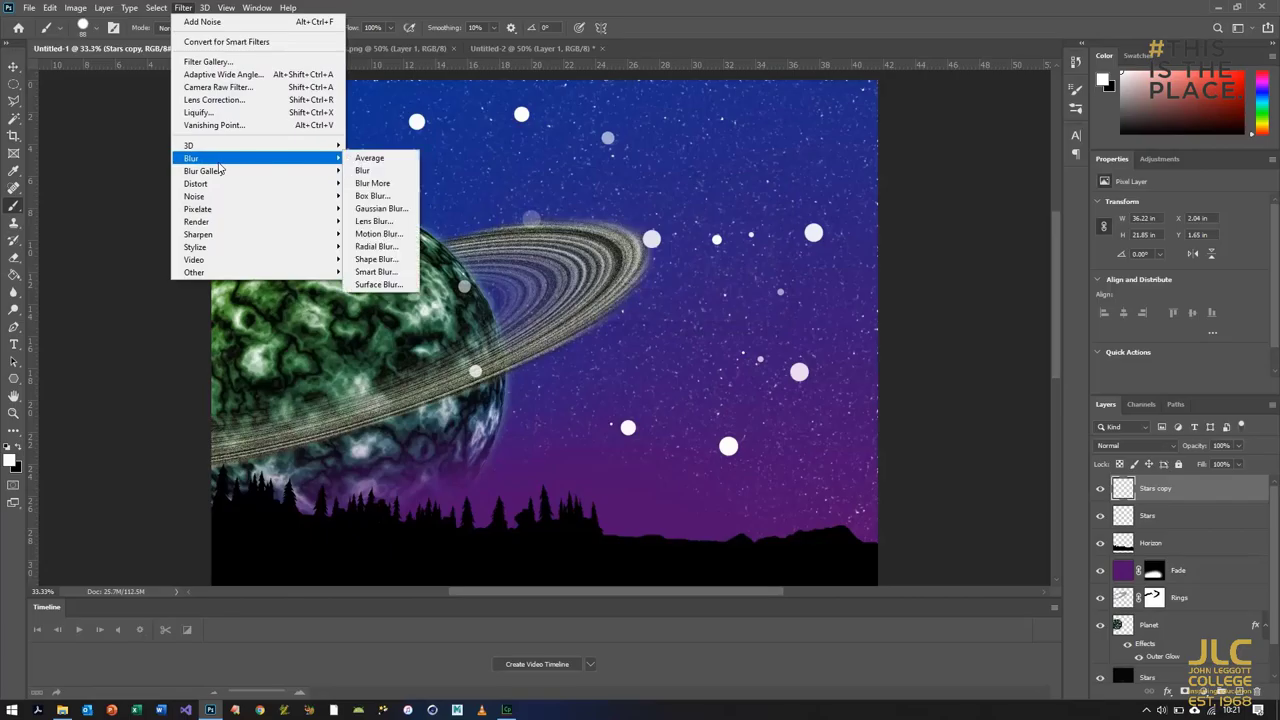
pyautogui.click(380, 208)
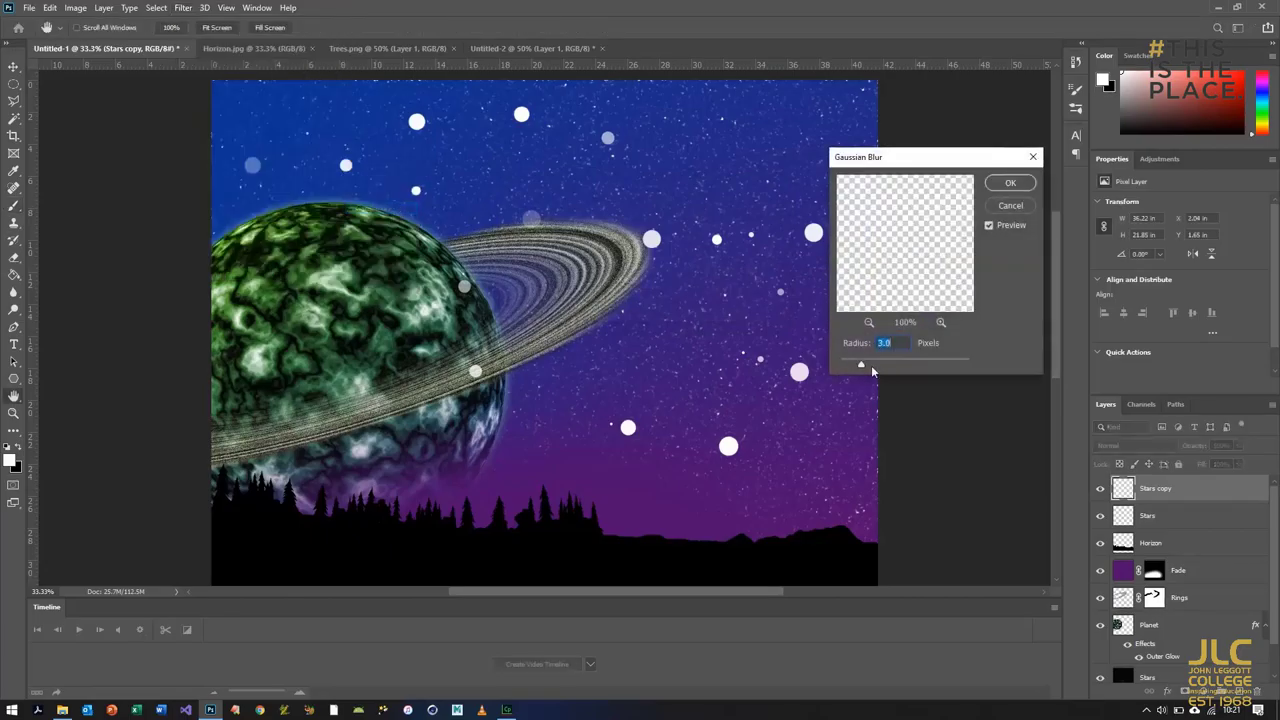
pyautogui.moveTo(862, 364); pyautogui.dragTo(908, 369)
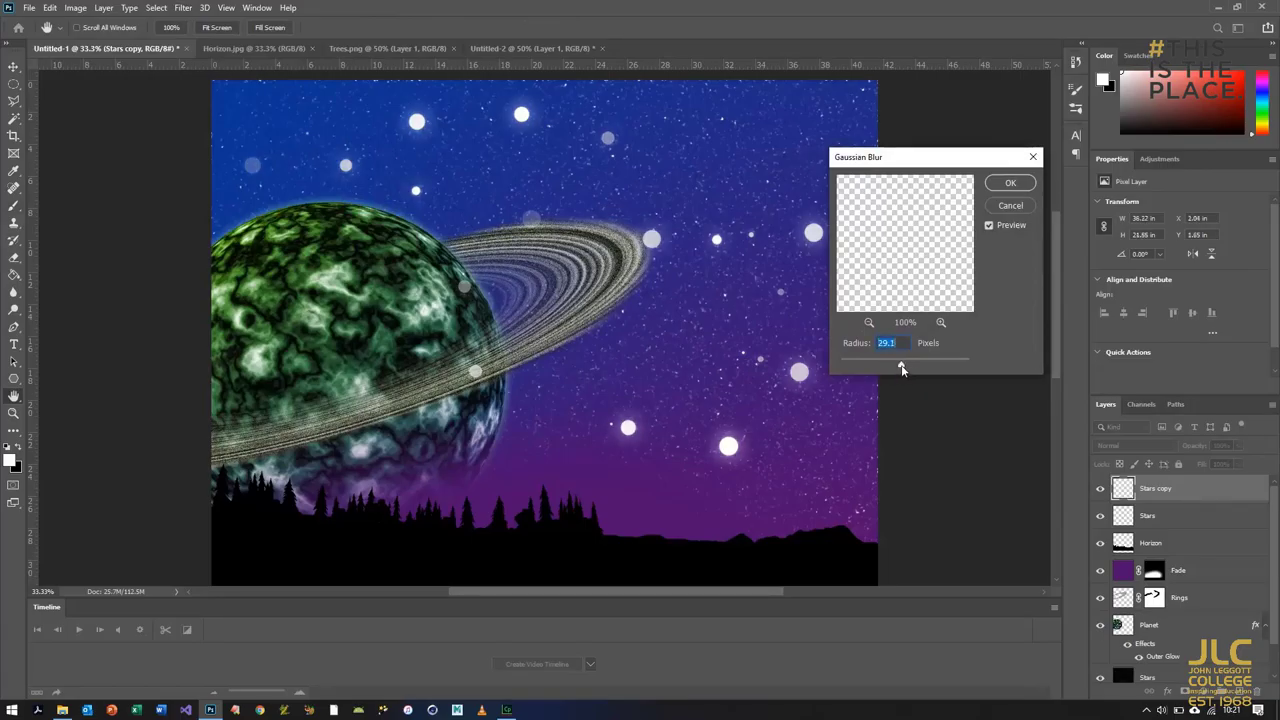
pyautogui.click(1008, 184)
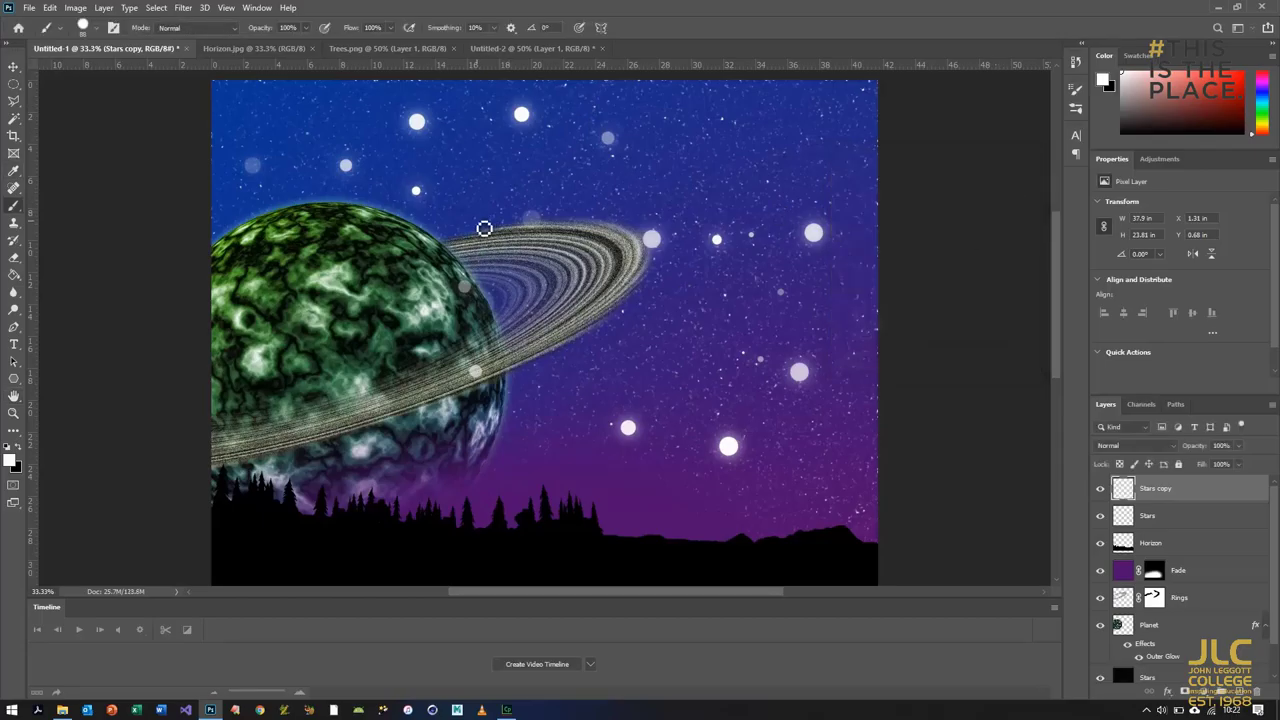
# Duplicate the original Stars layer as Stars copy 2.
pyautogui.click(1167, 520)
pyautogui.rightClick(1166, 518)
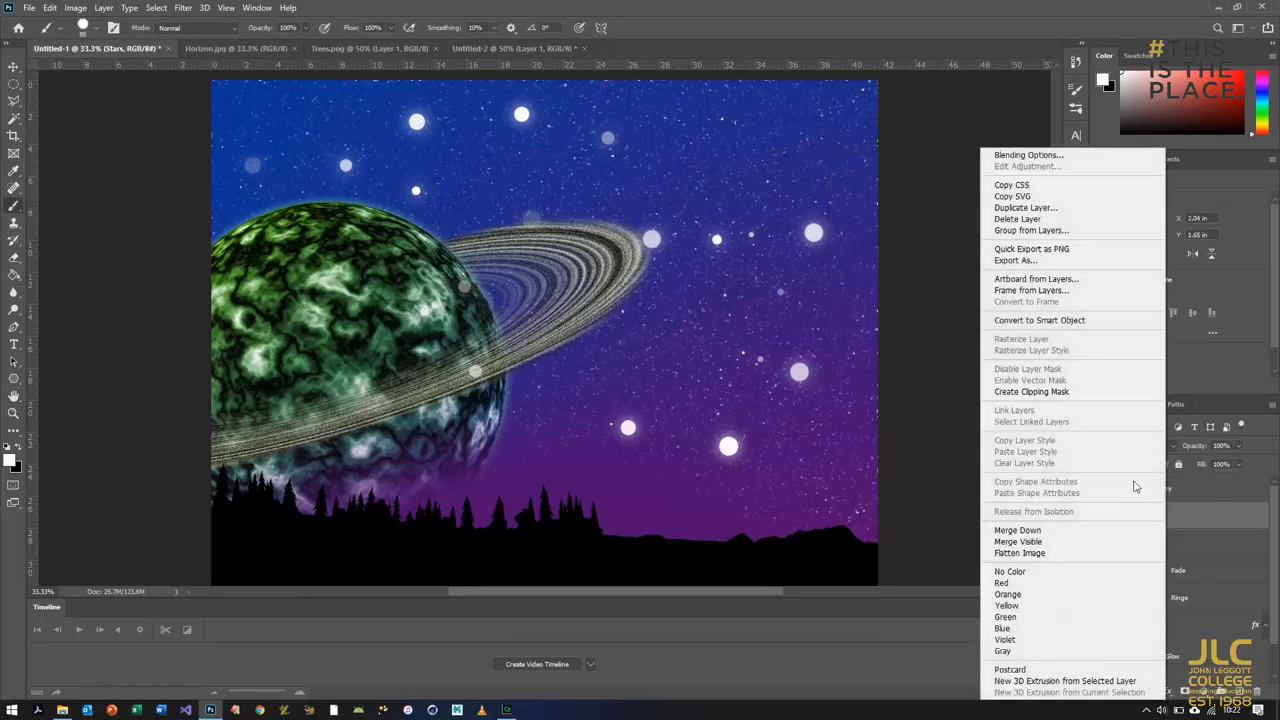
pyautogui.click(1058, 206)
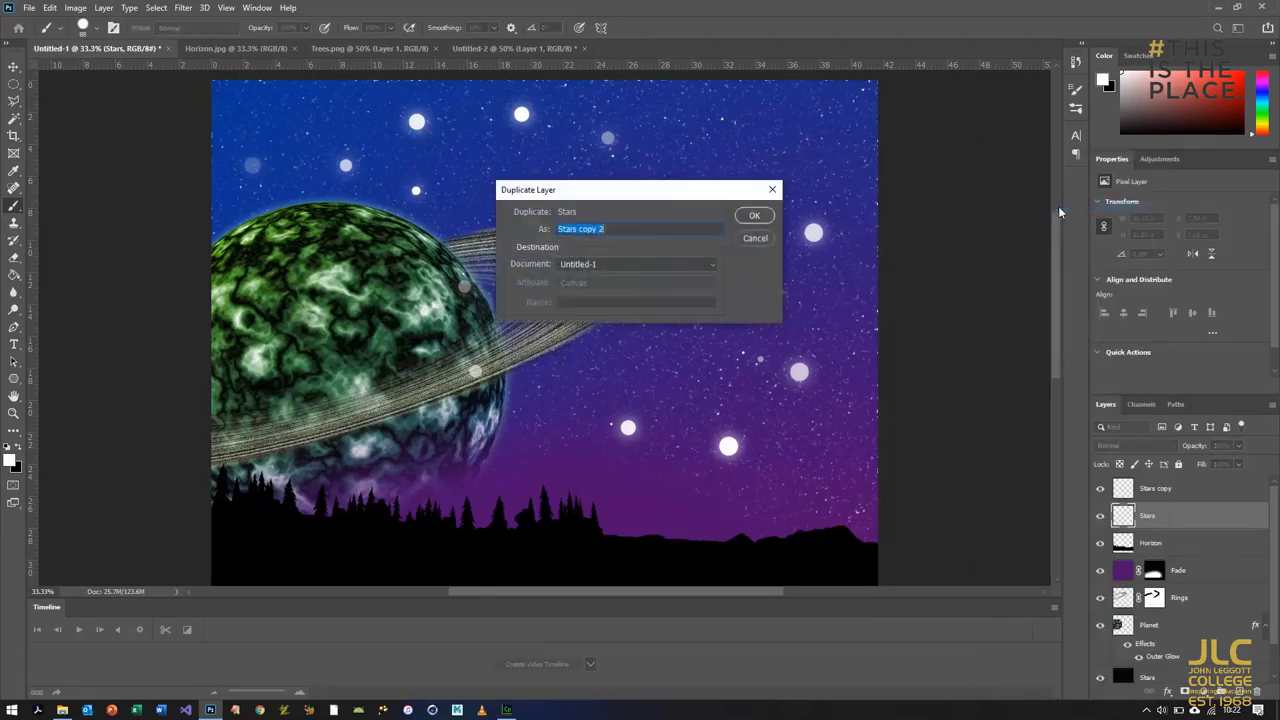
pyautogui.click(755, 216)
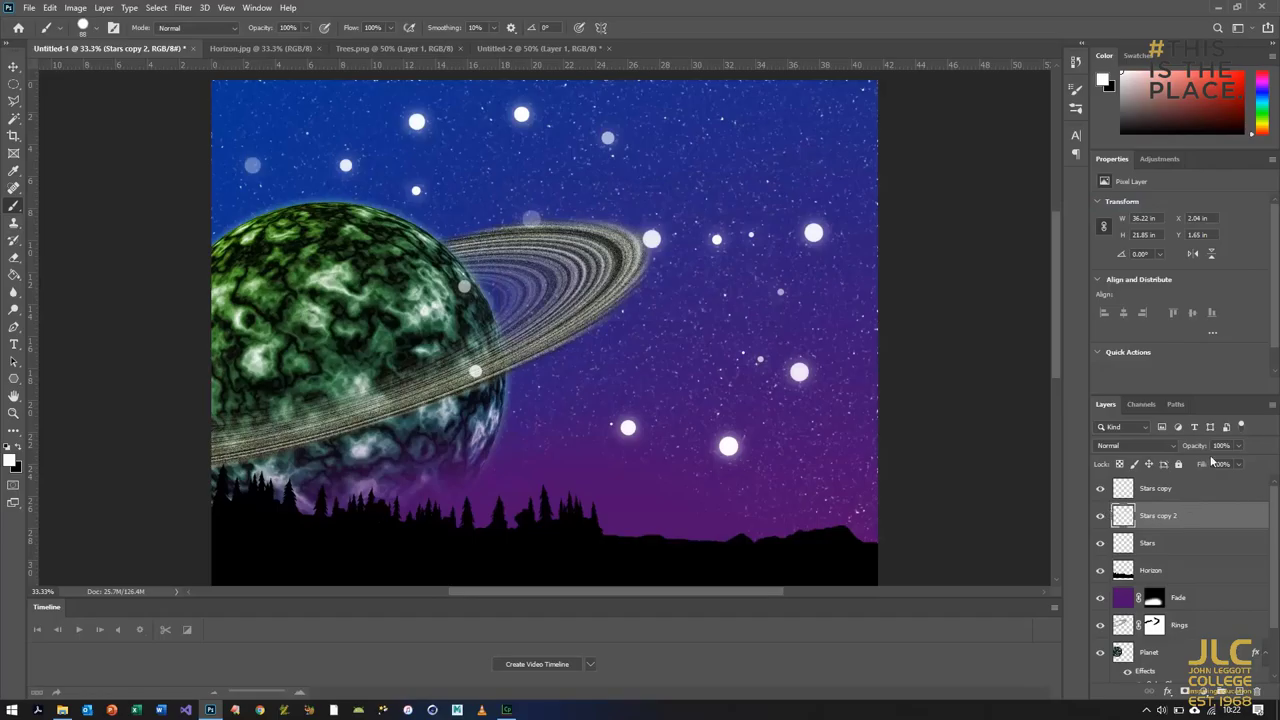
# Set Stars copy 2 fill to 0% and open its Layer Style settings.
pyautogui.click(1239, 466)
pyautogui.moveTo(1240, 484); pyautogui.dragTo(1146, 490)
pyautogui.click(1150, 517)
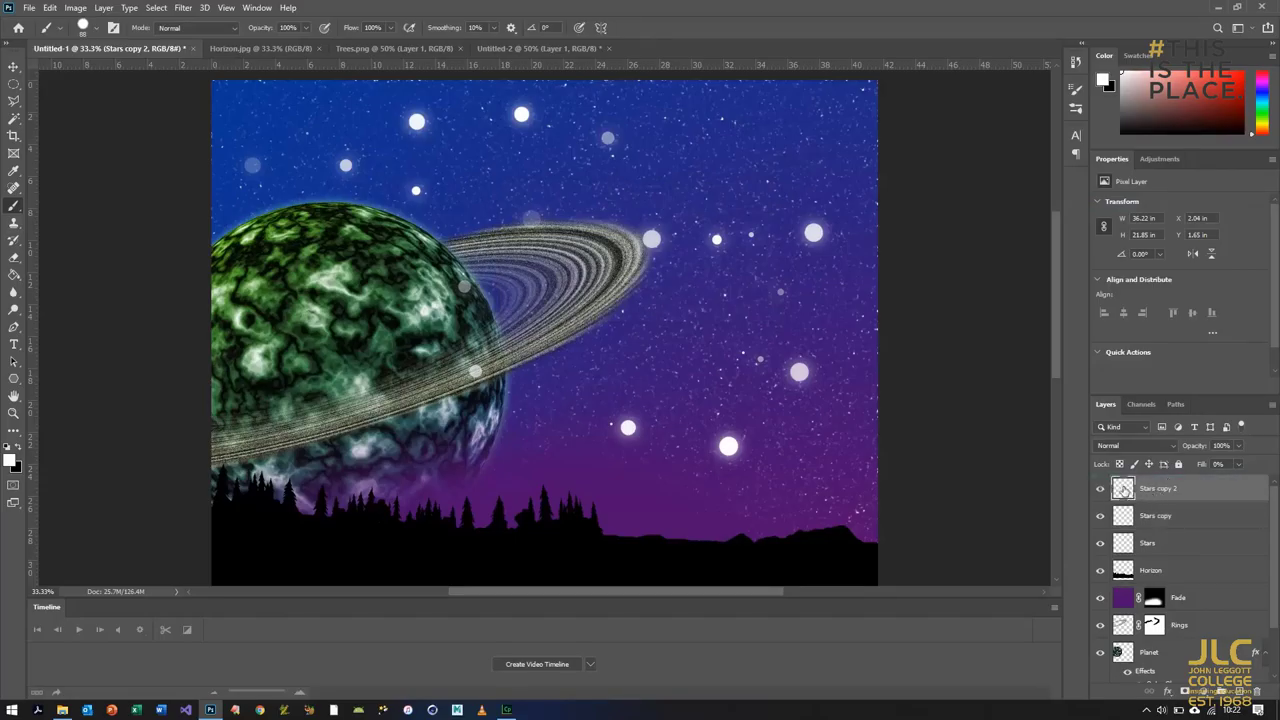
pyautogui.doubleClick(1124, 488)
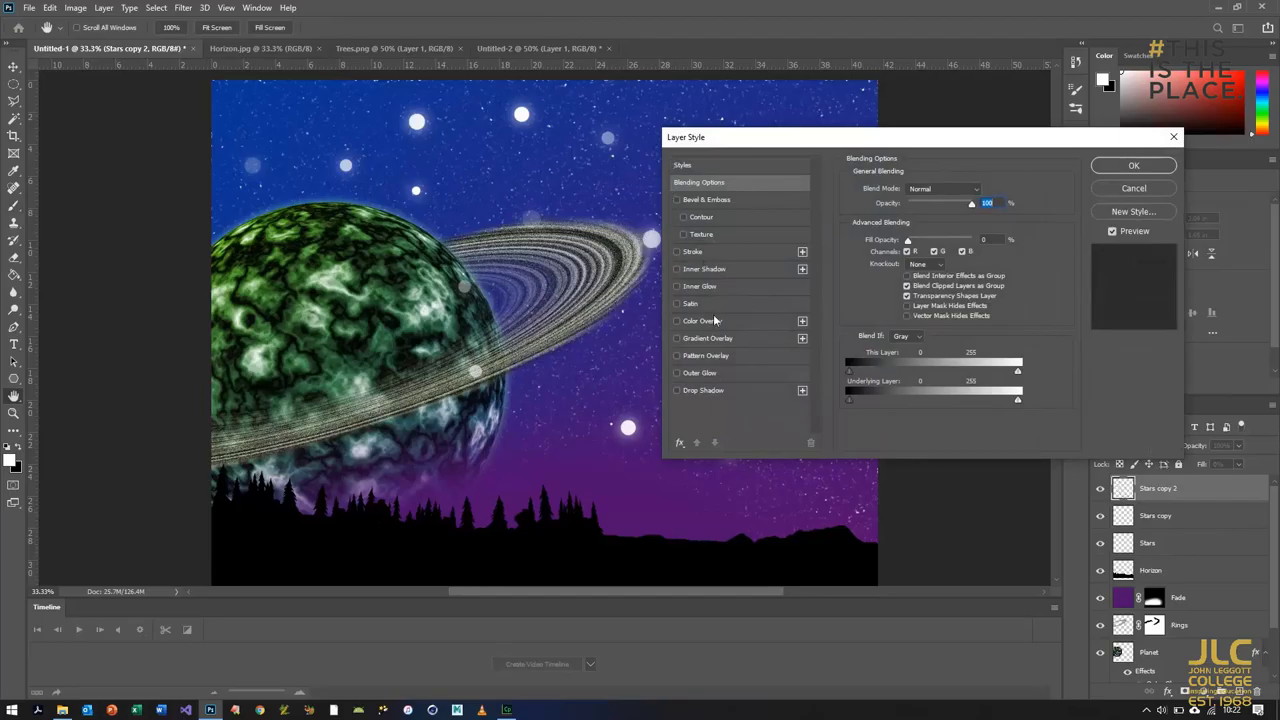
# Add an Outer Glow in a purple sampled from the sky, size 49 px.
pyautogui.click(695, 374)
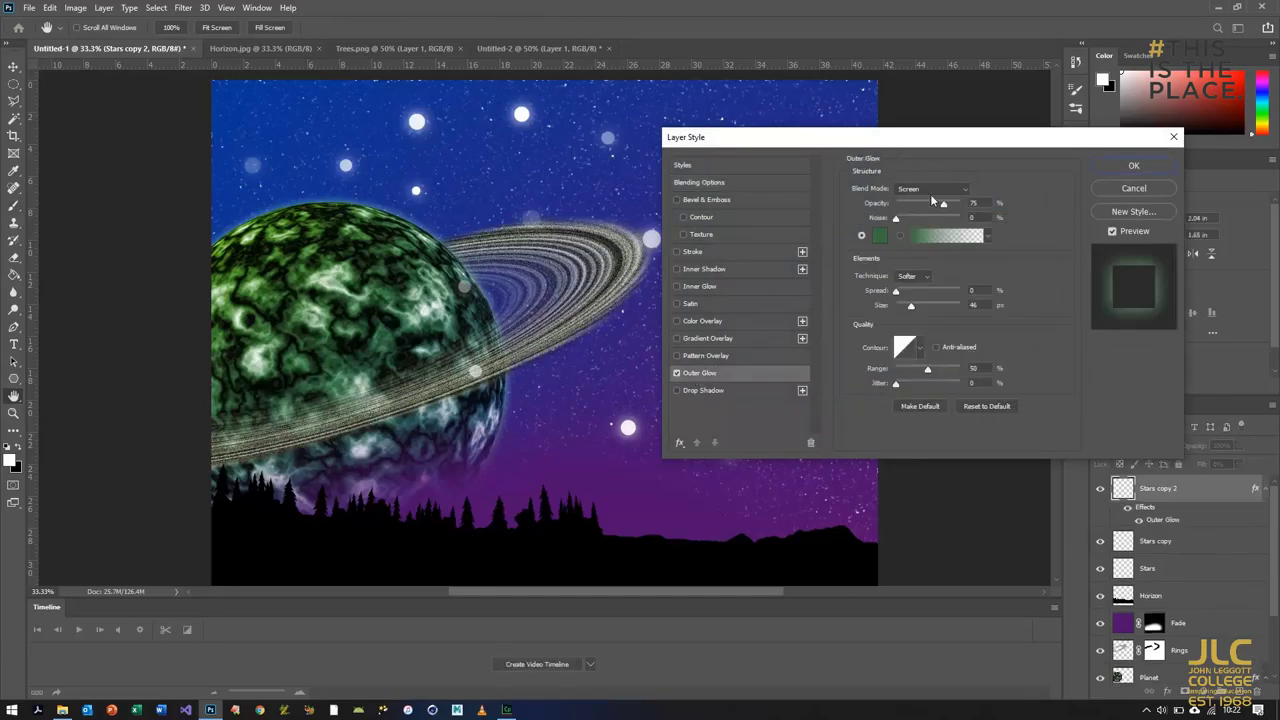
pyautogui.click(879, 237)
pyautogui.click(621, 195)
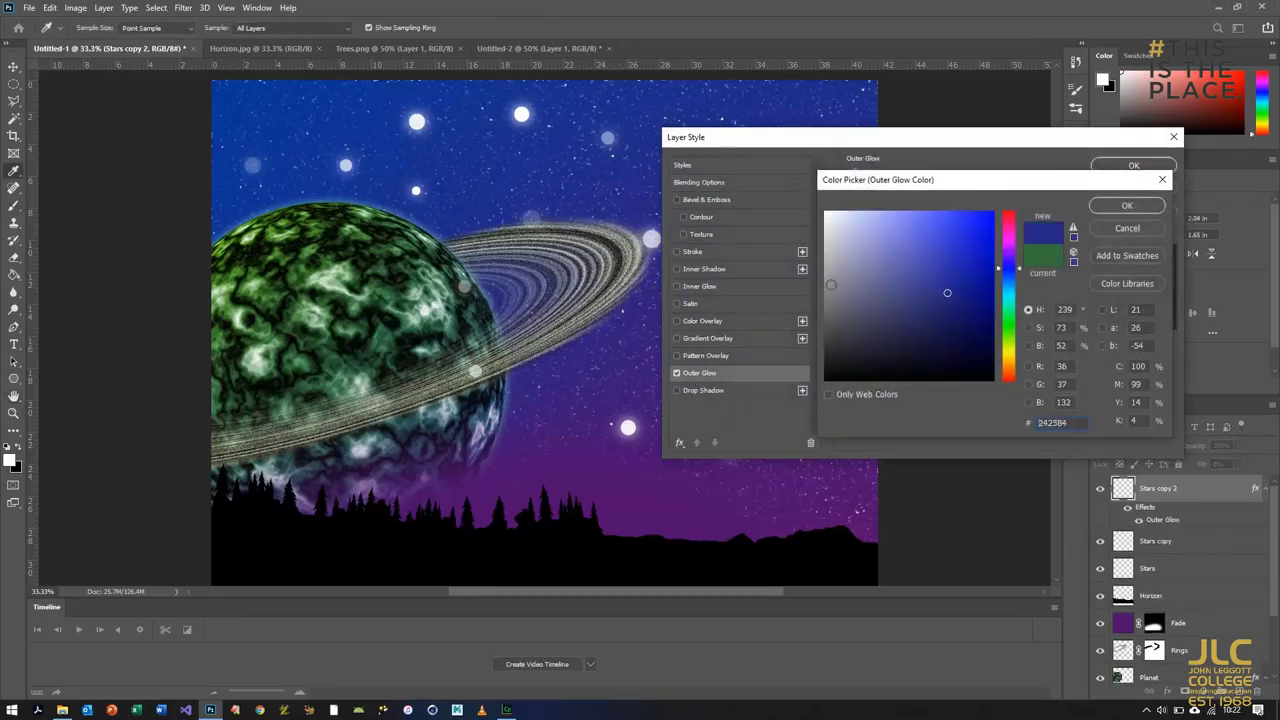
pyautogui.click(594, 415)
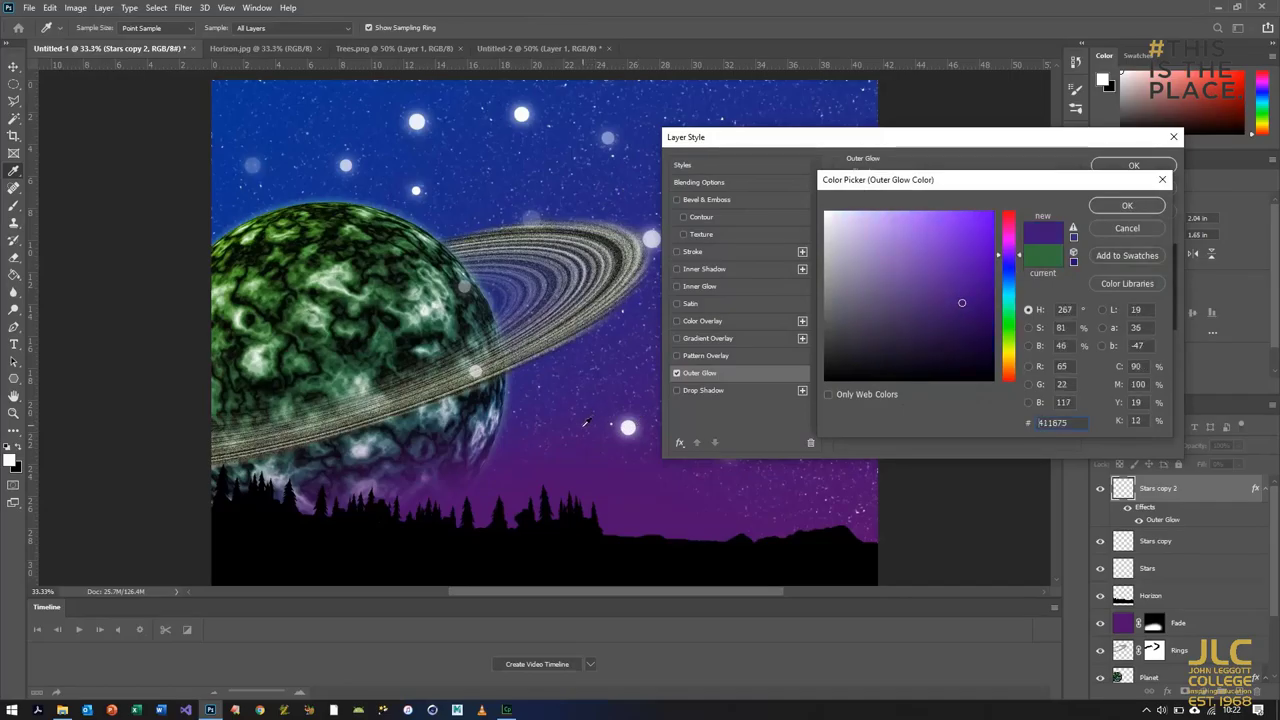
pyautogui.click(583, 432)
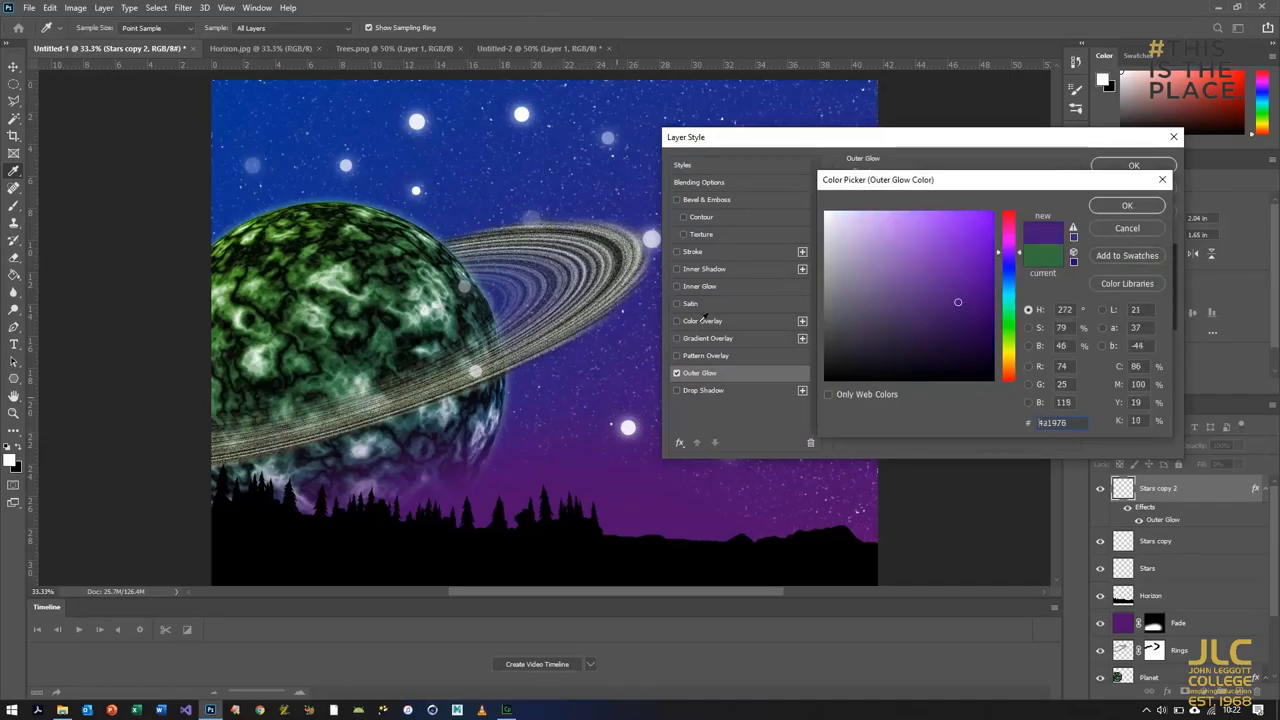
pyautogui.click(1120, 207)
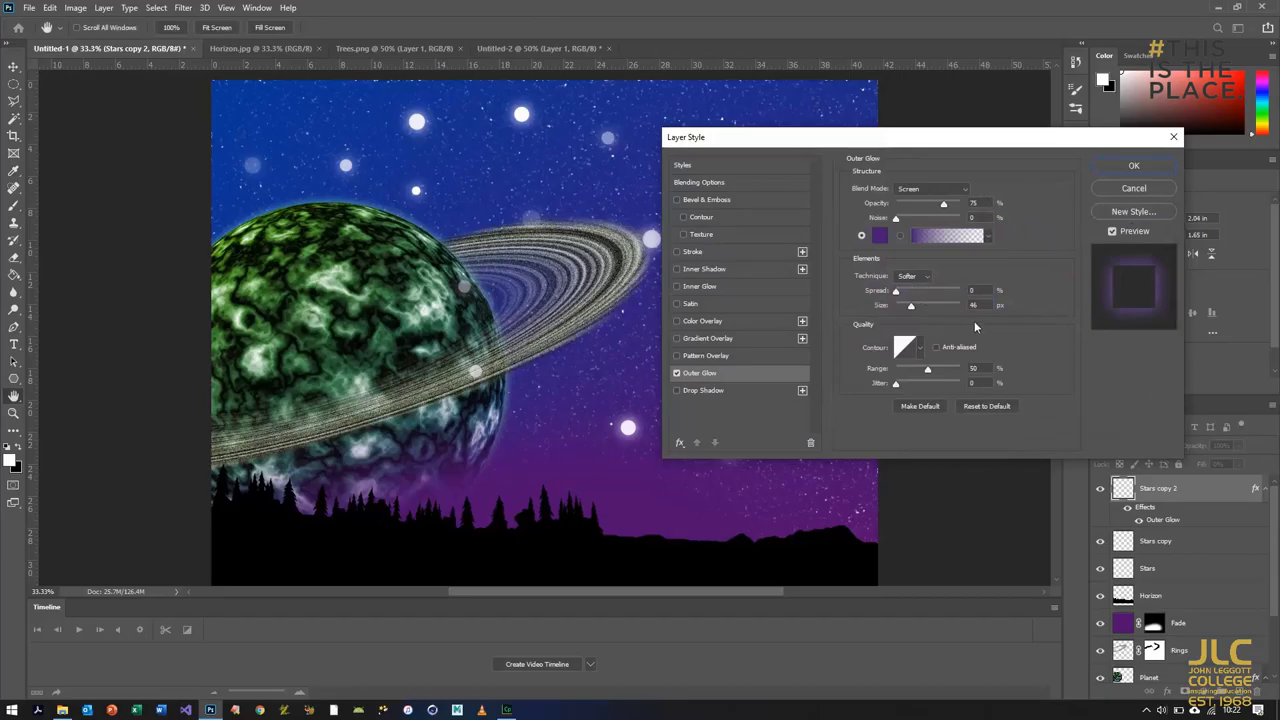
pyautogui.moveTo(984, 304); pyautogui.dragTo(925, 306)
pyautogui.write('49')
pyautogui.click(1133, 166)
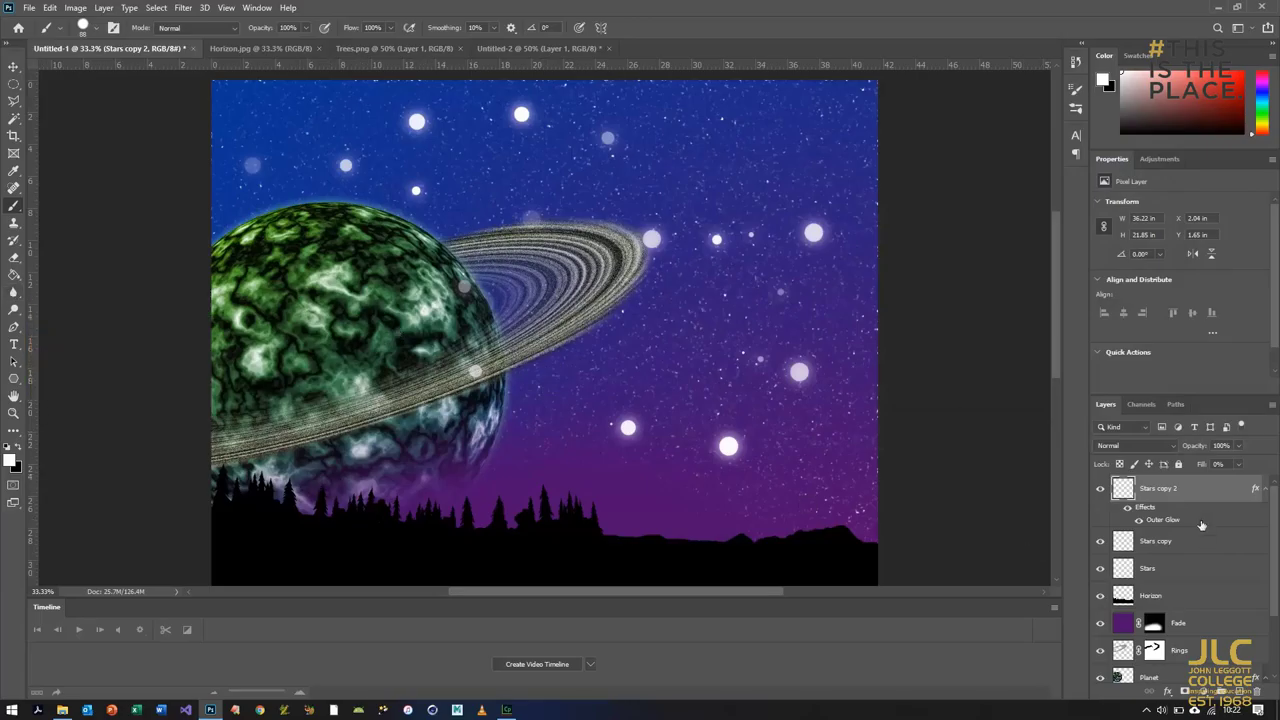
# Rasterize the Stars copy 2 layer style, merge the star copies down, and add a layer mask to Stars.
pyautogui.rightClick(1176, 493)
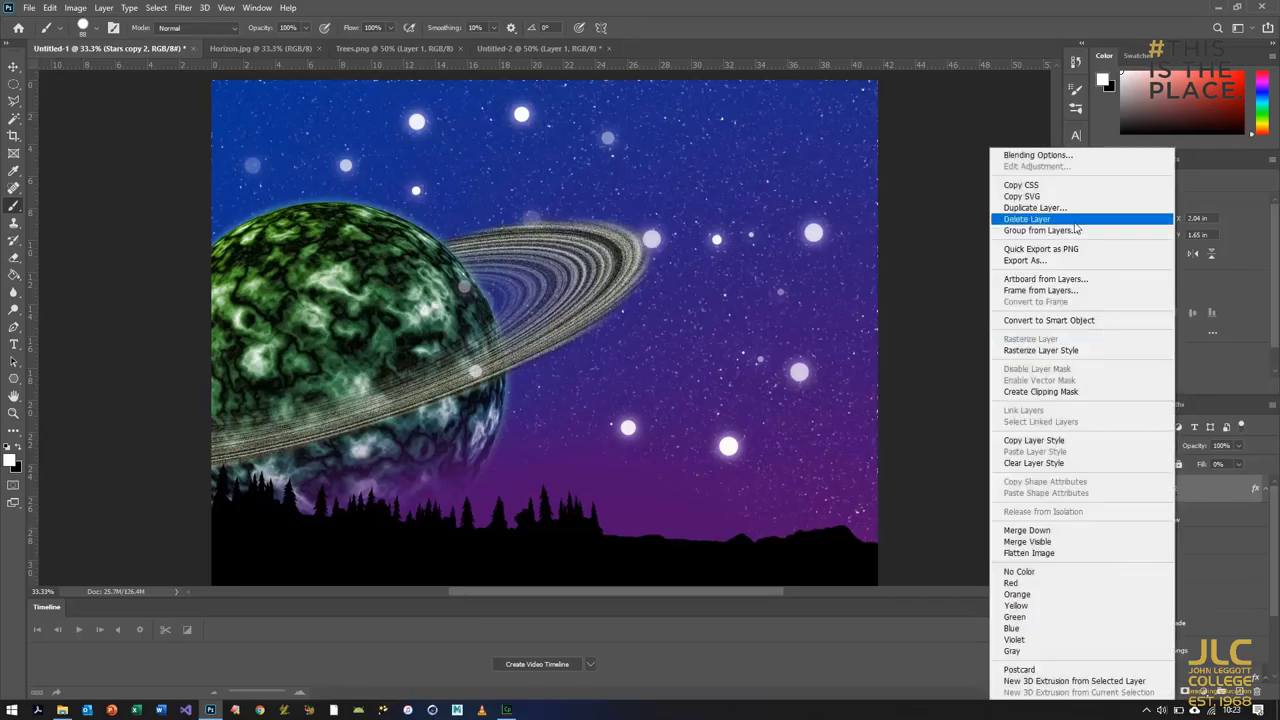
pyautogui.click(1060, 350)
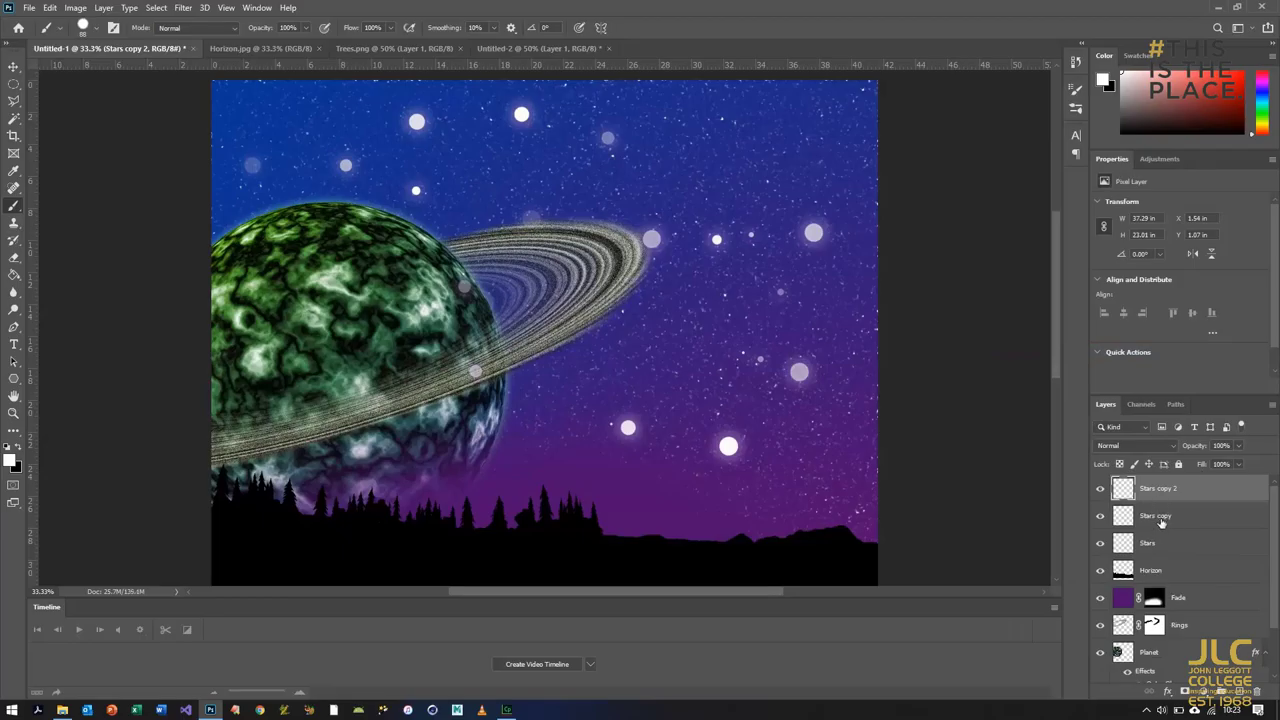
pyautogui.hotkey('ctrl', 'e')
pyautogui.hotkey('ctrl', 'e')
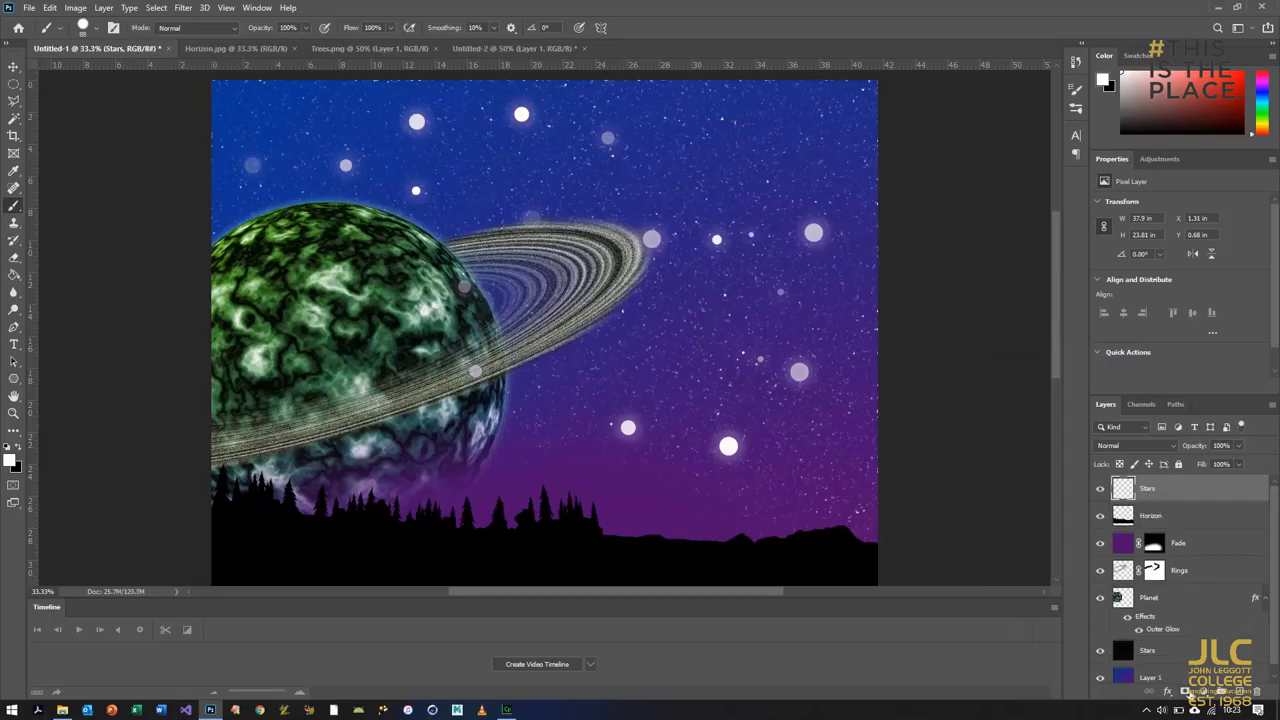
pyautogui.click(1186, 691)
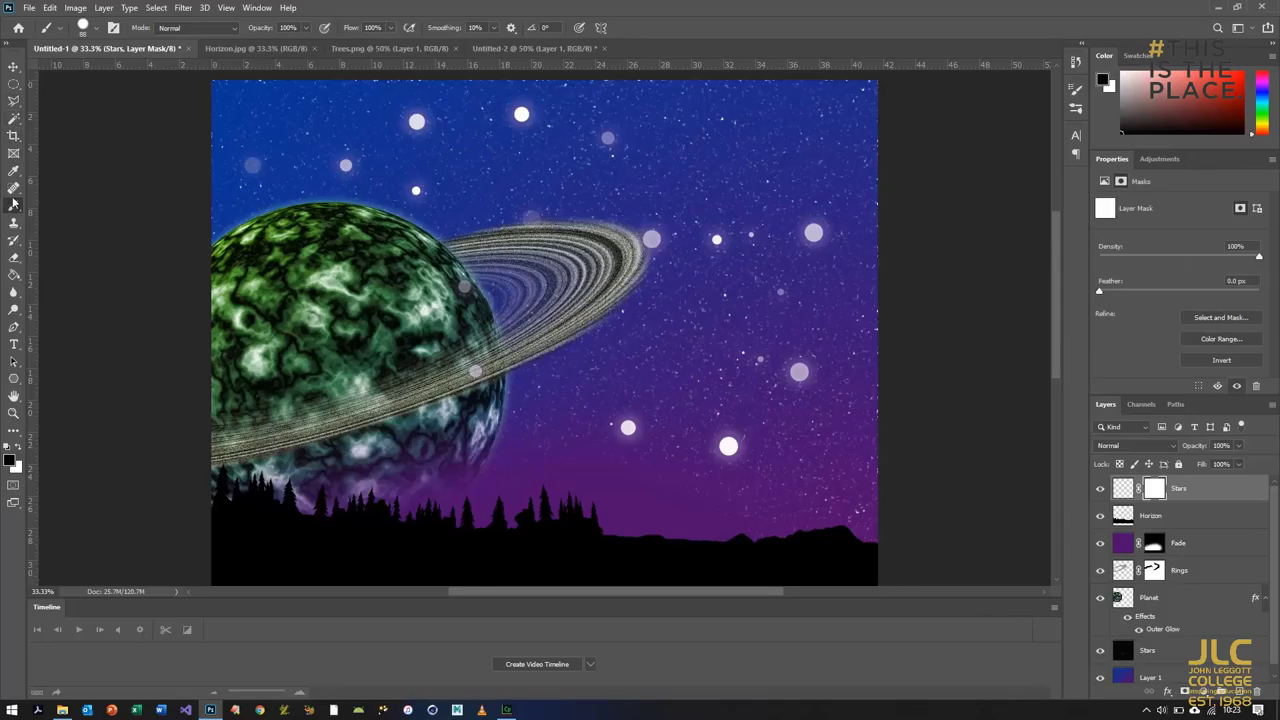
# Enlarge the brush to 464 px.
pyautogui.click(97, 29)
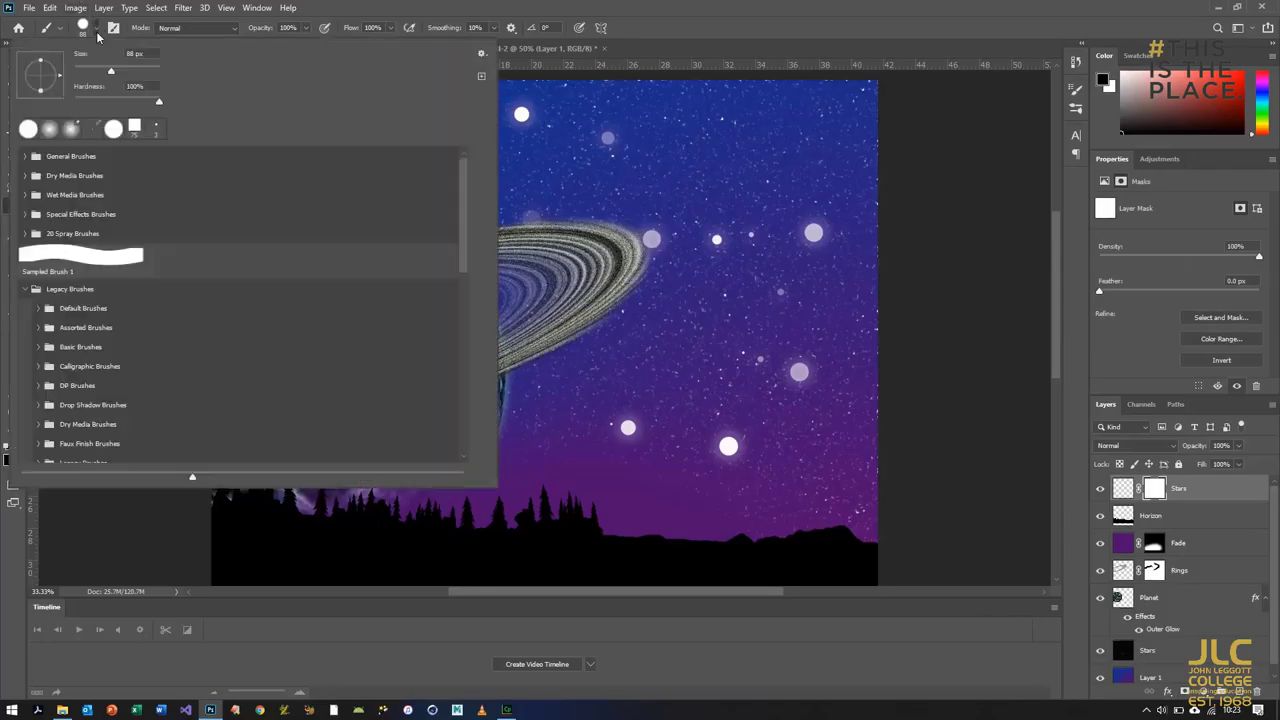
pyautogui.moveTo(112, 70); pyautogui.dragTo(130, 70)
pyautogui.moveTo(145, 75); pyautogui.dragTo(150, 75)
pyautogui.click(531, 249)
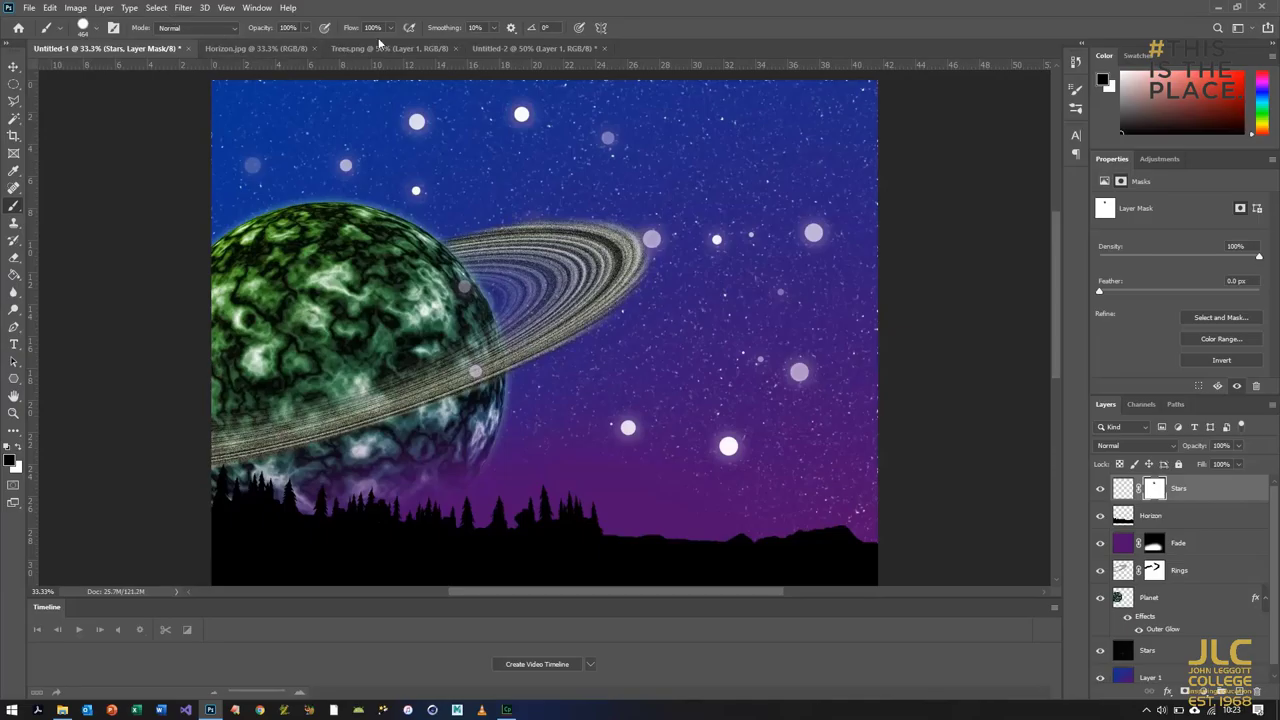
pyautogui.click(96, 28)
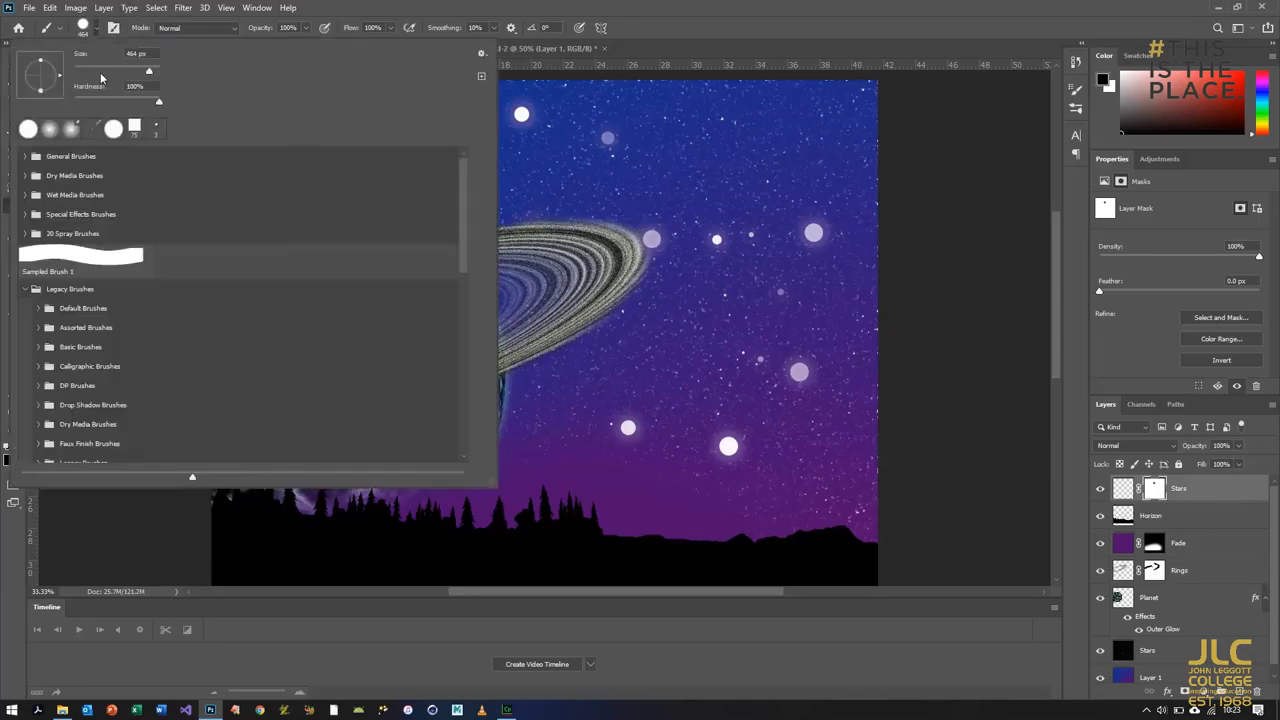
pyautogui.click(697, 14)
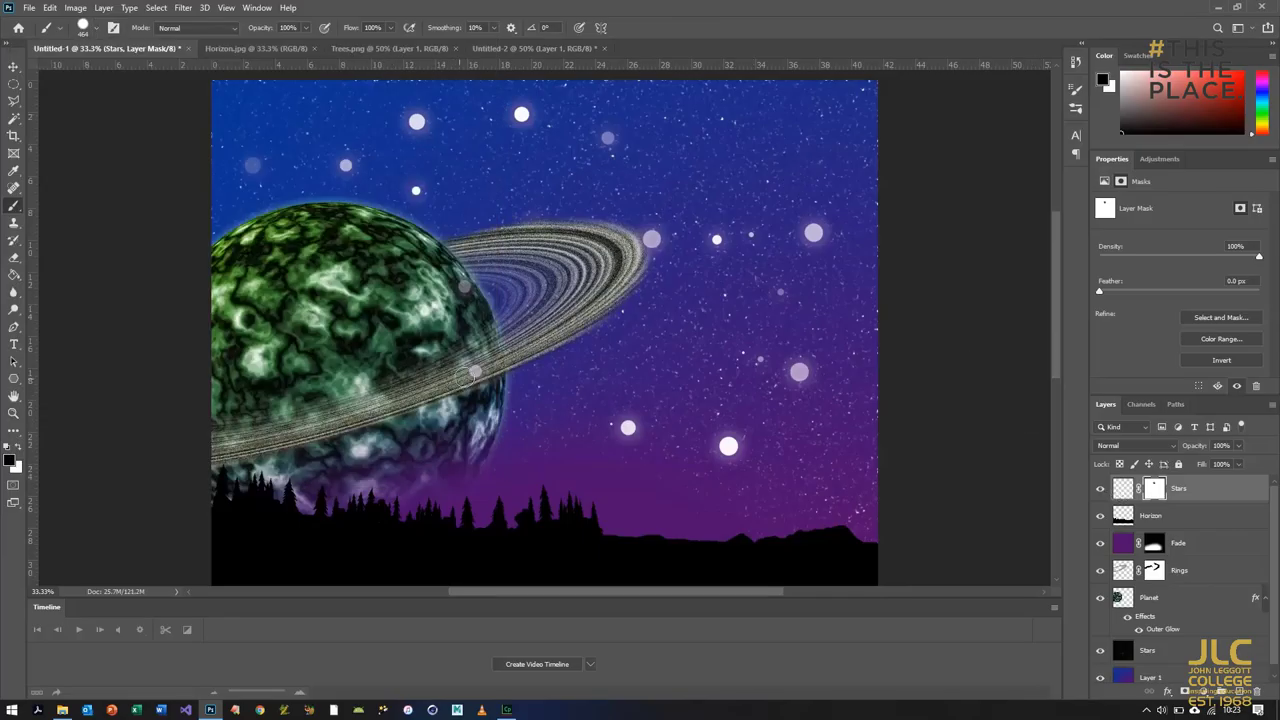
# Mask out two stars near the rings' right end and apply the Stars layer mask.
pyautogui.click(476, 373)
pyautogui.click(651, 238)
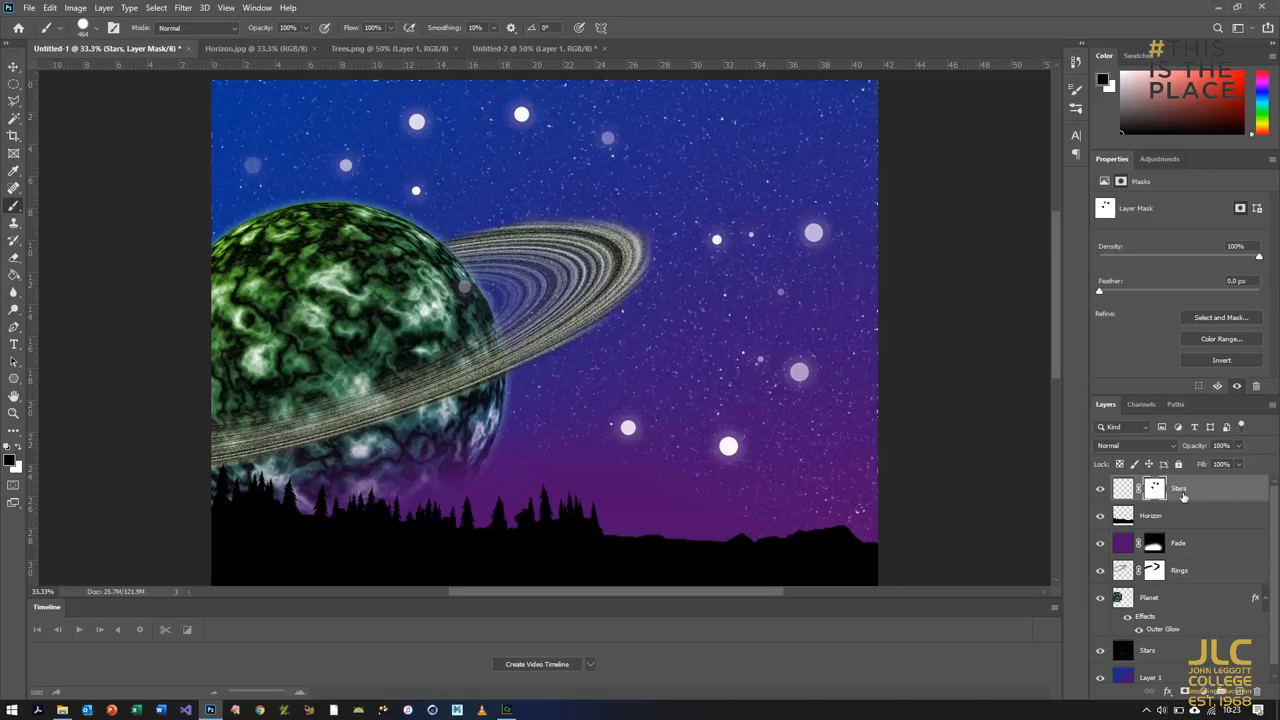
pyautogui.rightClick(1168, 497)
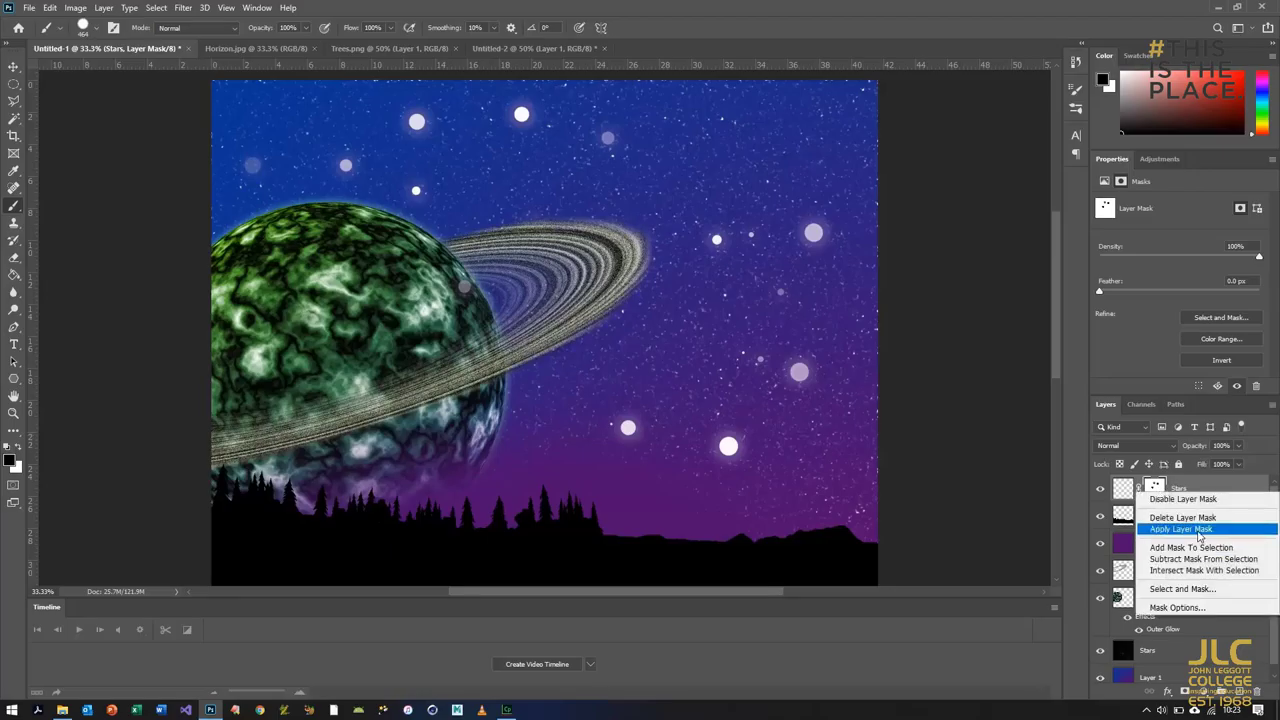
pyautogui.click(1170, 526)
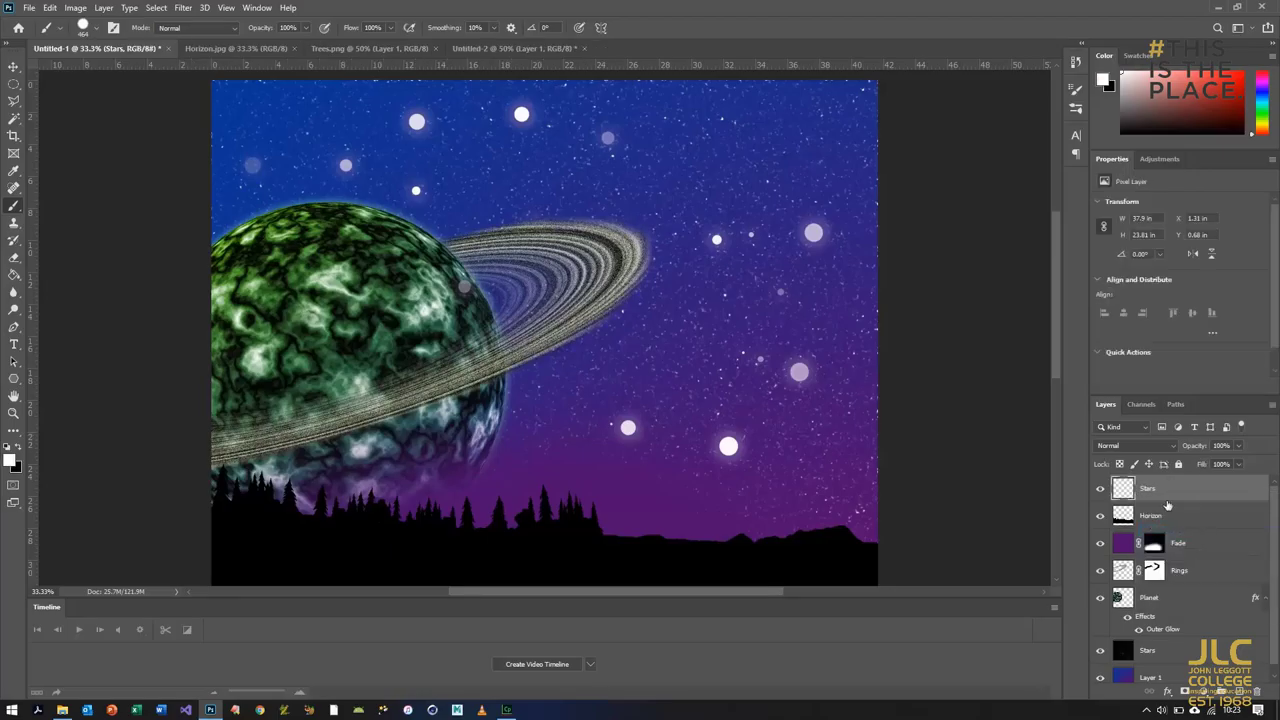
# Apply a 9.0-pixel Gaussian Blur to the Stars layer.
pyautogui.click(183, 8)
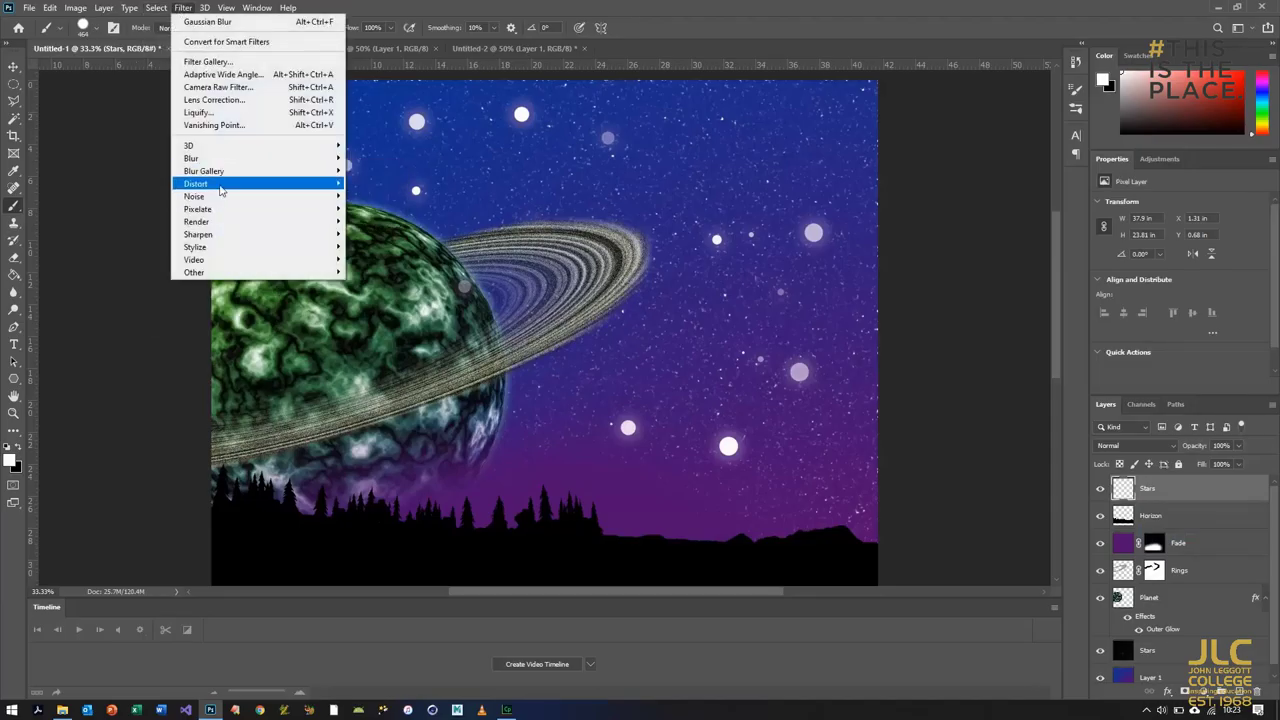
pyautogui.moveTo(230, 158)
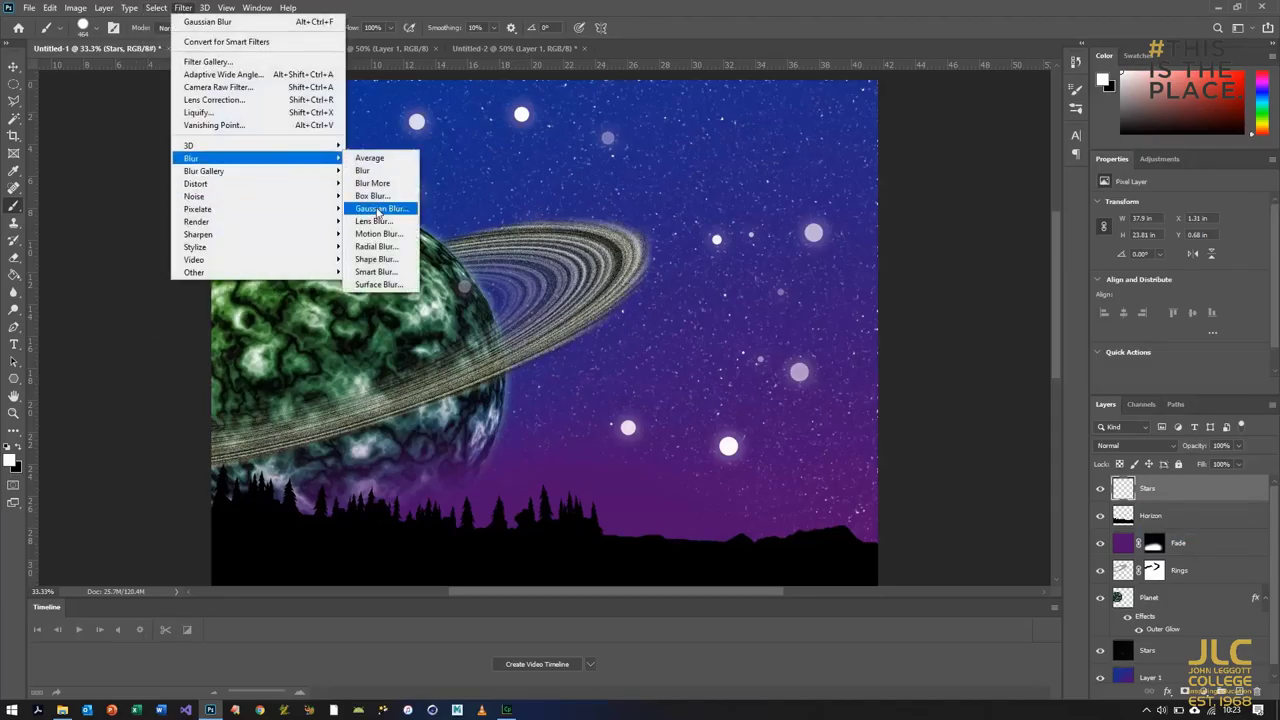
pyautogui.click(381, 208)
pyautogui.moveTo(900, 363); pyautogui.dragTo(886, 368)
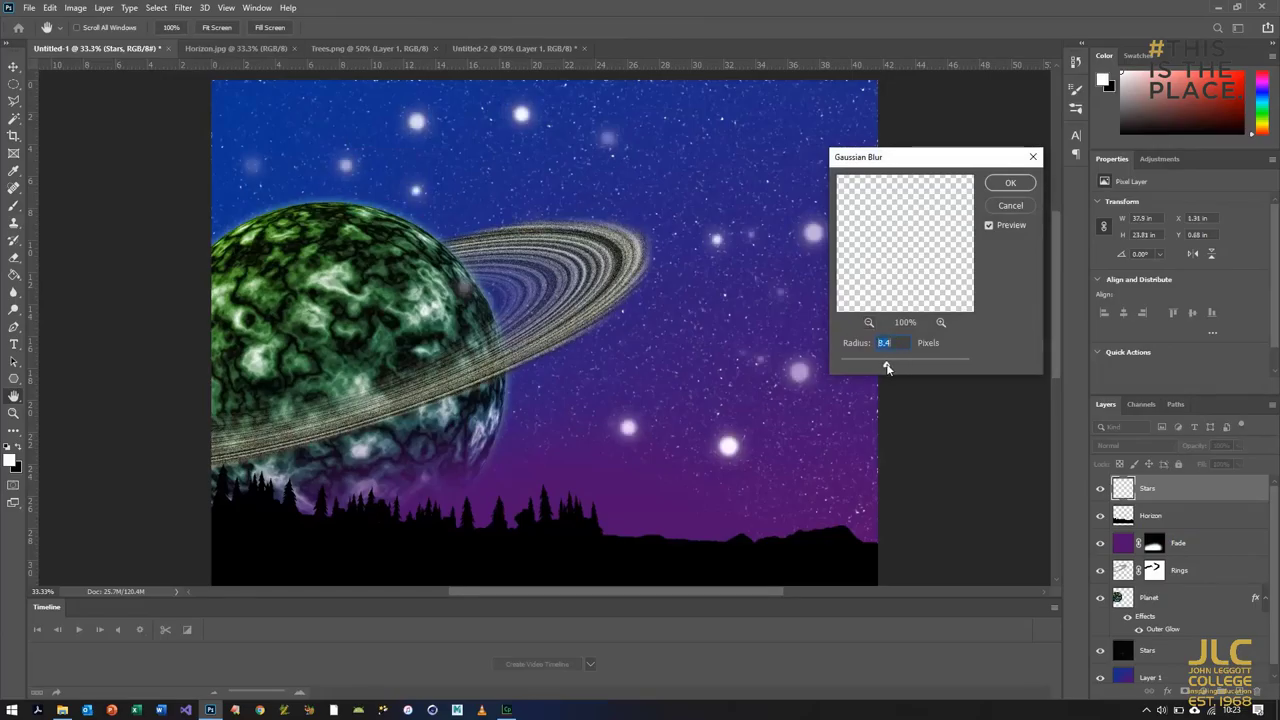
pyautogui.click(1020, 184)
# Lower the Stars layer opacity to 64%.
pyautogui.click(1240, 447)
pyautogui.moveTo(1240, 464); pyautogui.dragTo(1222, 468)
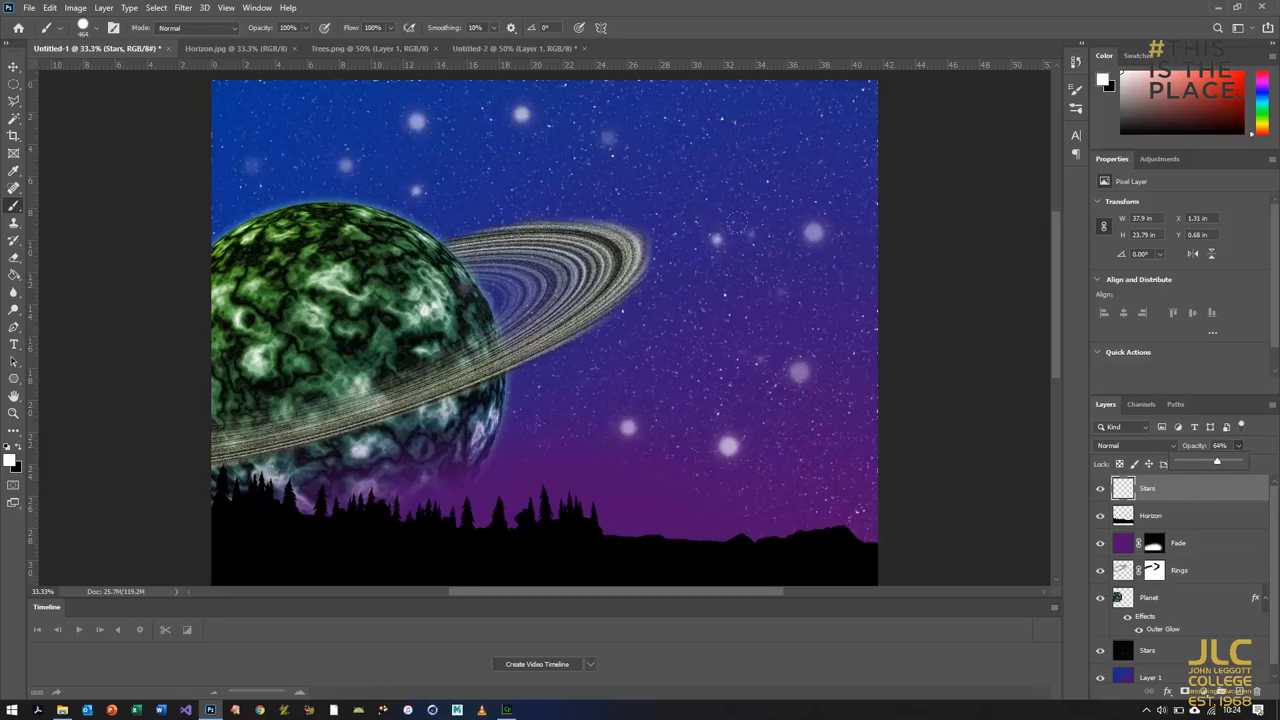
pyautogui.click(110, 8)
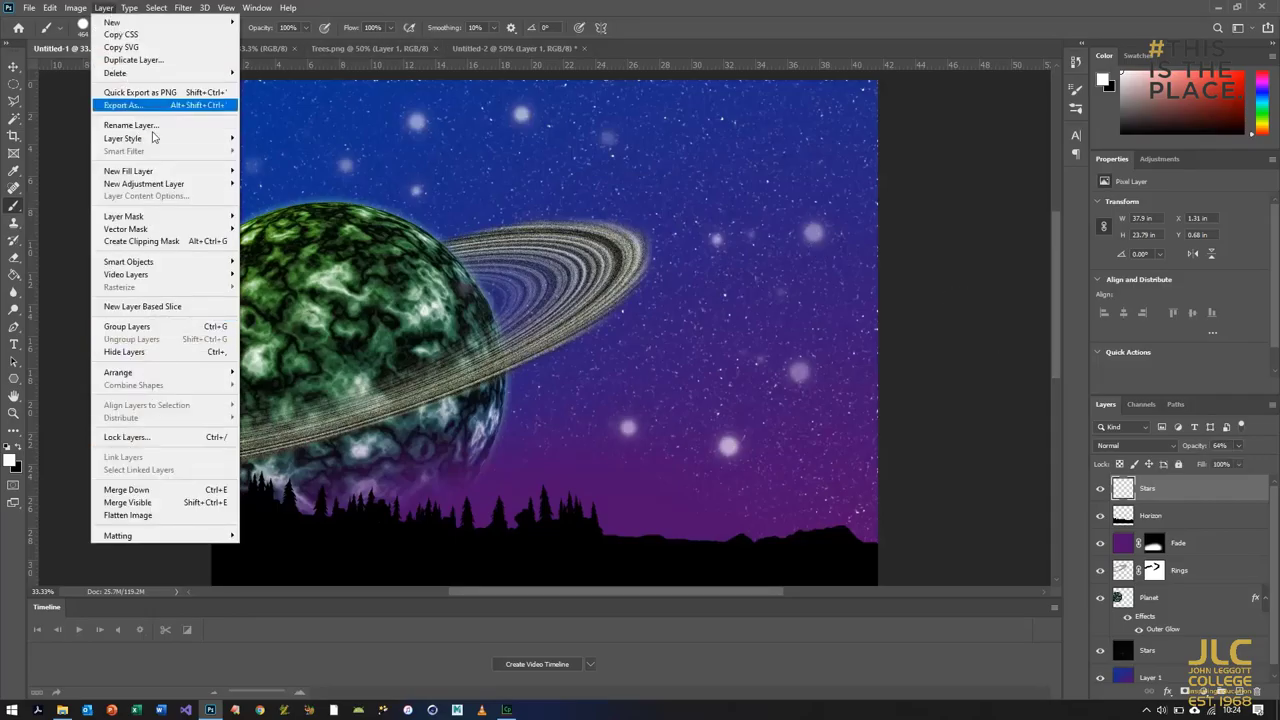
# Flatten the image into an unlocked Layer 0 and enlarge the canvas to 5000 × 5000 pixels.
pyautogui.click(128, 515)
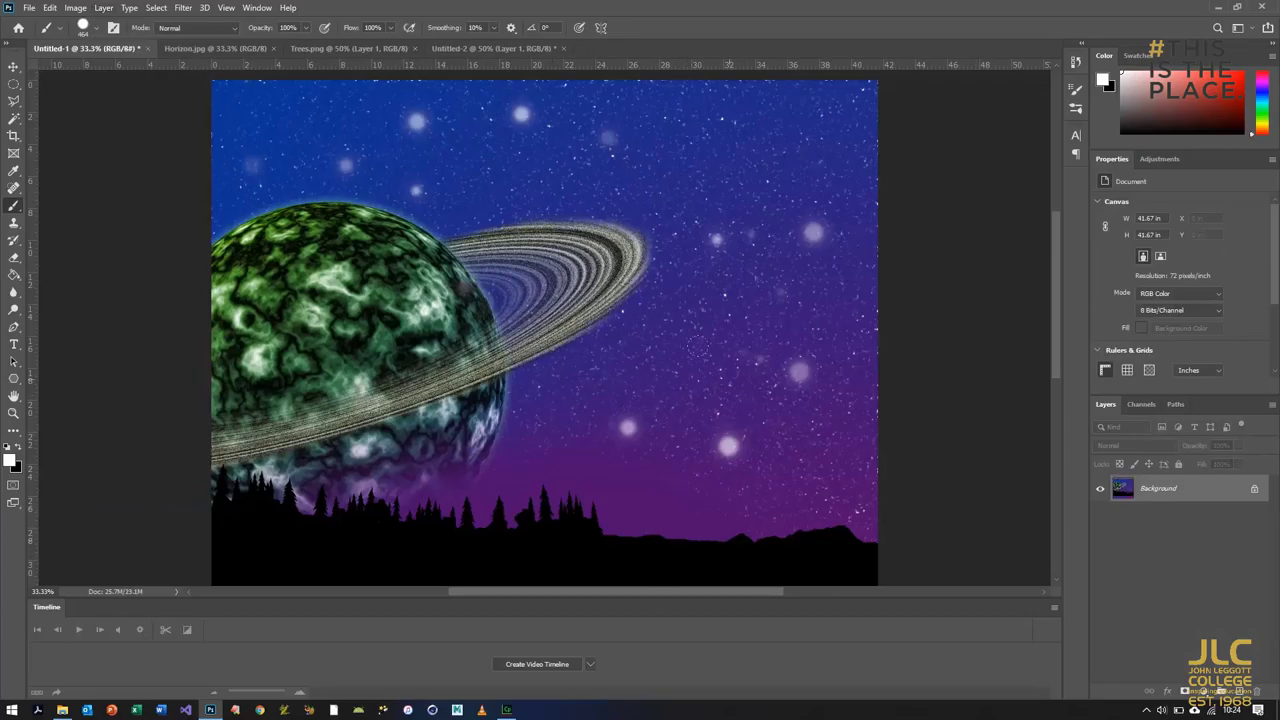
pyautogui.click(1254, 488)
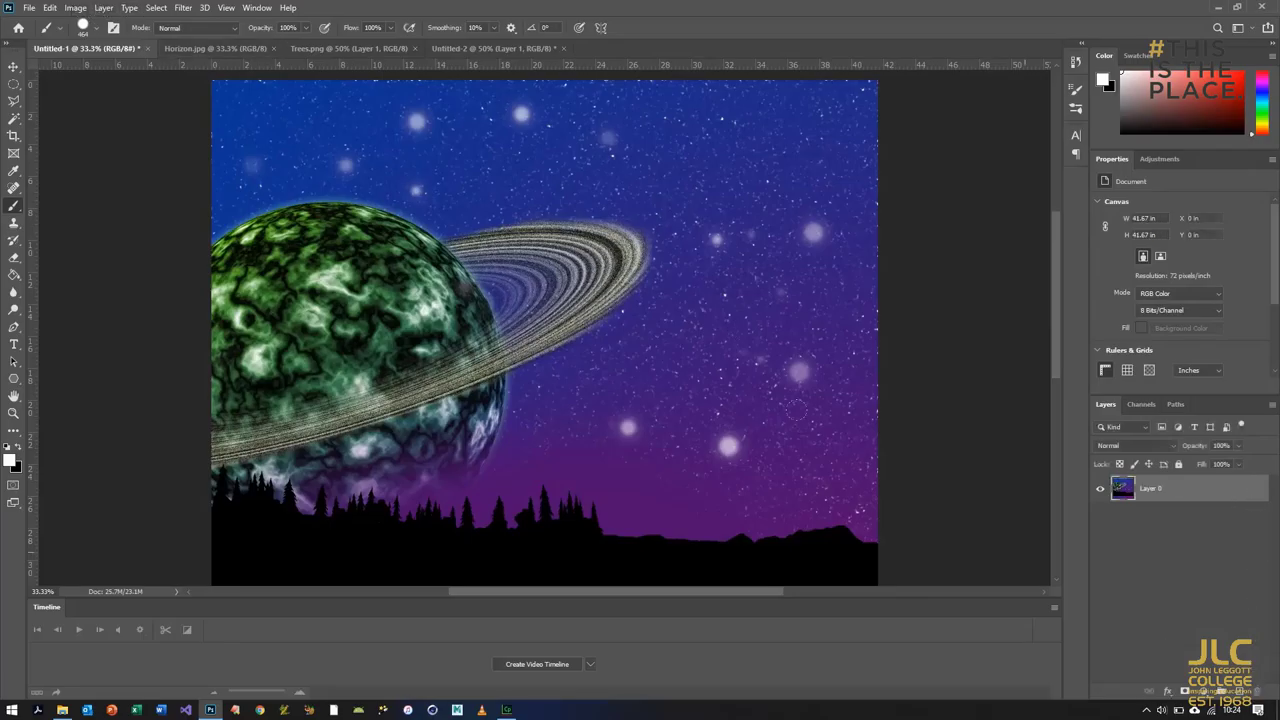
pyautogui.click(75, 7)
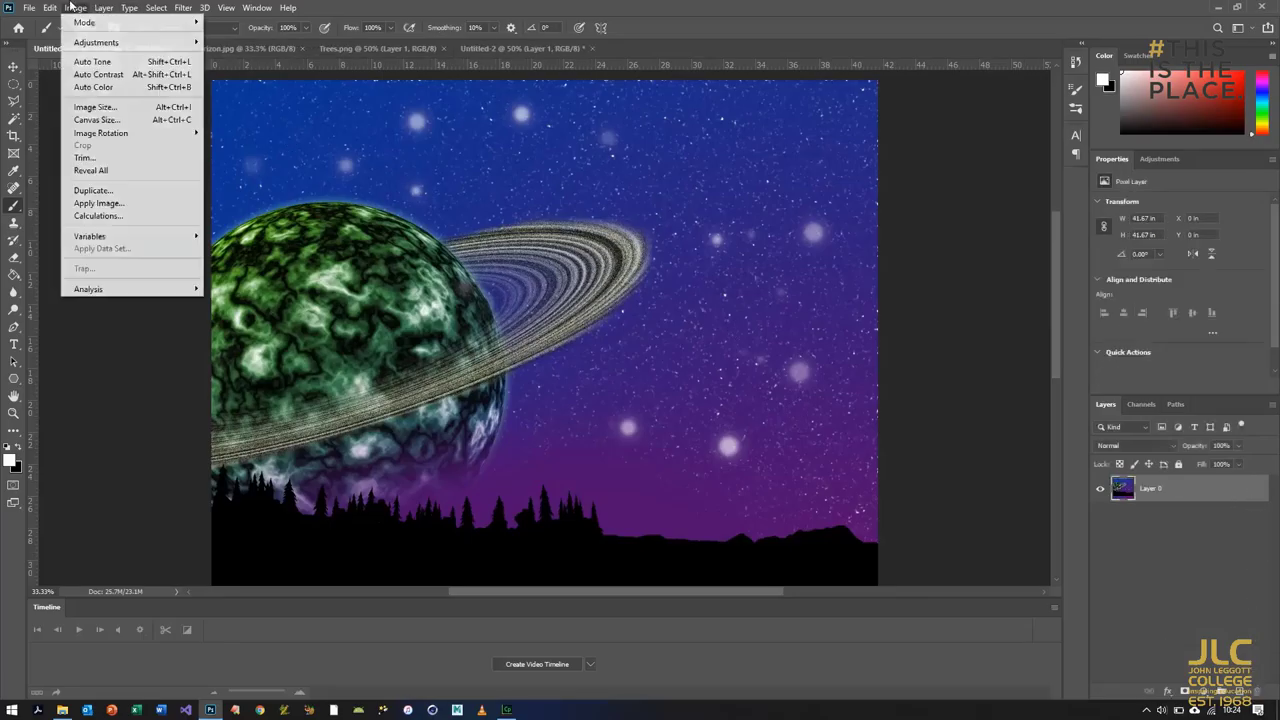
pyautogui.click(106, 121)
pyautogui.click(670, 266)
pyautogui.click(677, 268)
pyautogui.write('50005000')
pyautogui.press('Return')
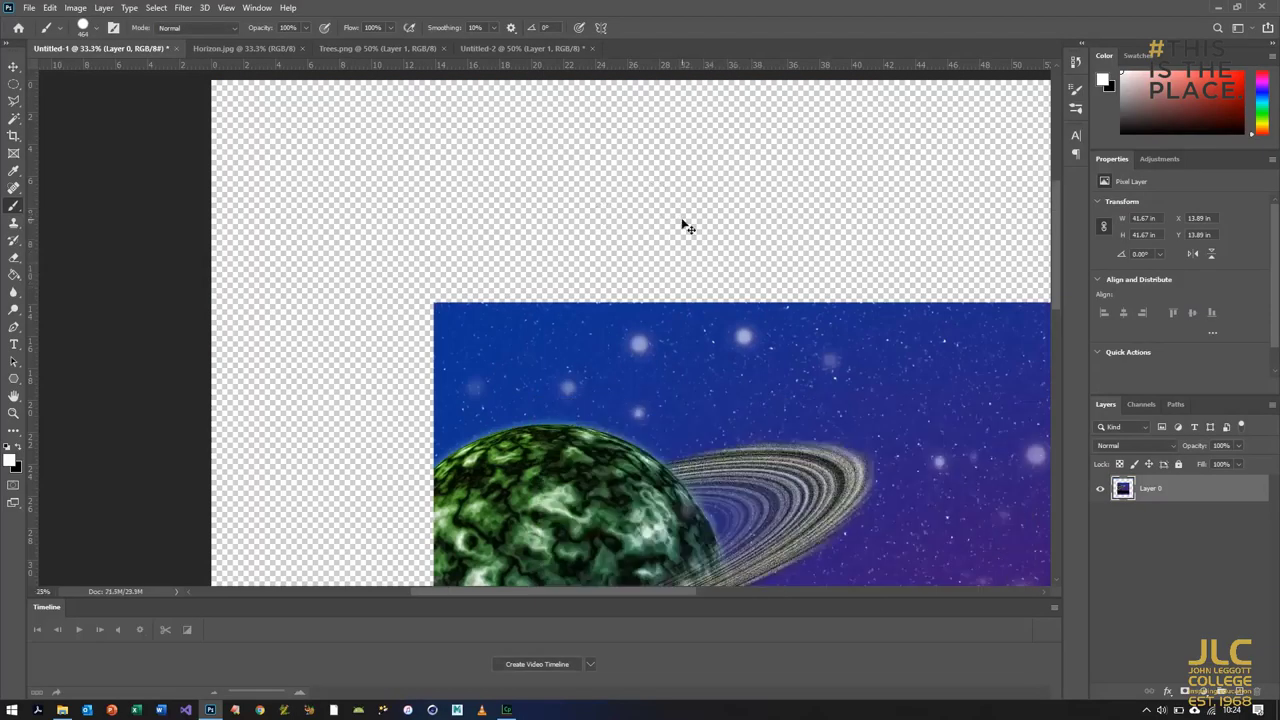
pyautogui.hotkey('ctrl', '-')
pyautogui.hotkey('ctrl', '-')
pyautogui.hotkey('ctrl', '-')
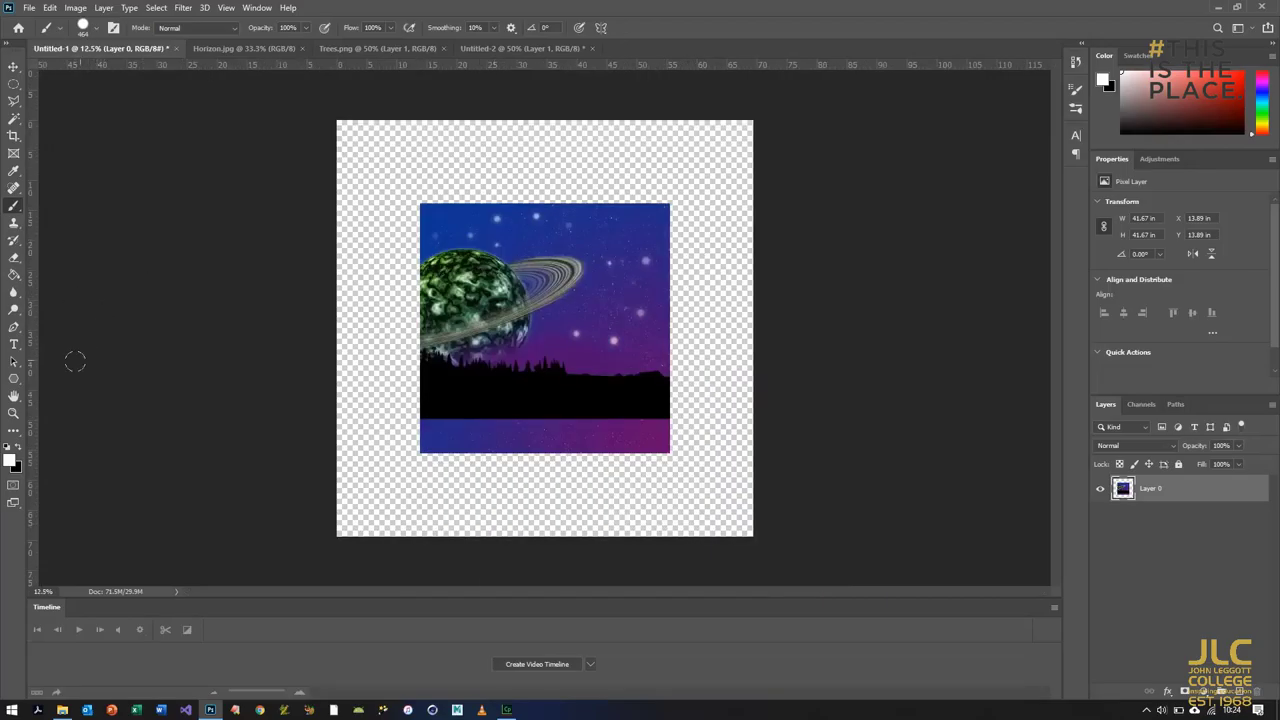
# Marquee and delete the lower part of the canvas, then undo to refine the selection.
pyautogui.click(14, 84)
pyautogui.click(92, 86)
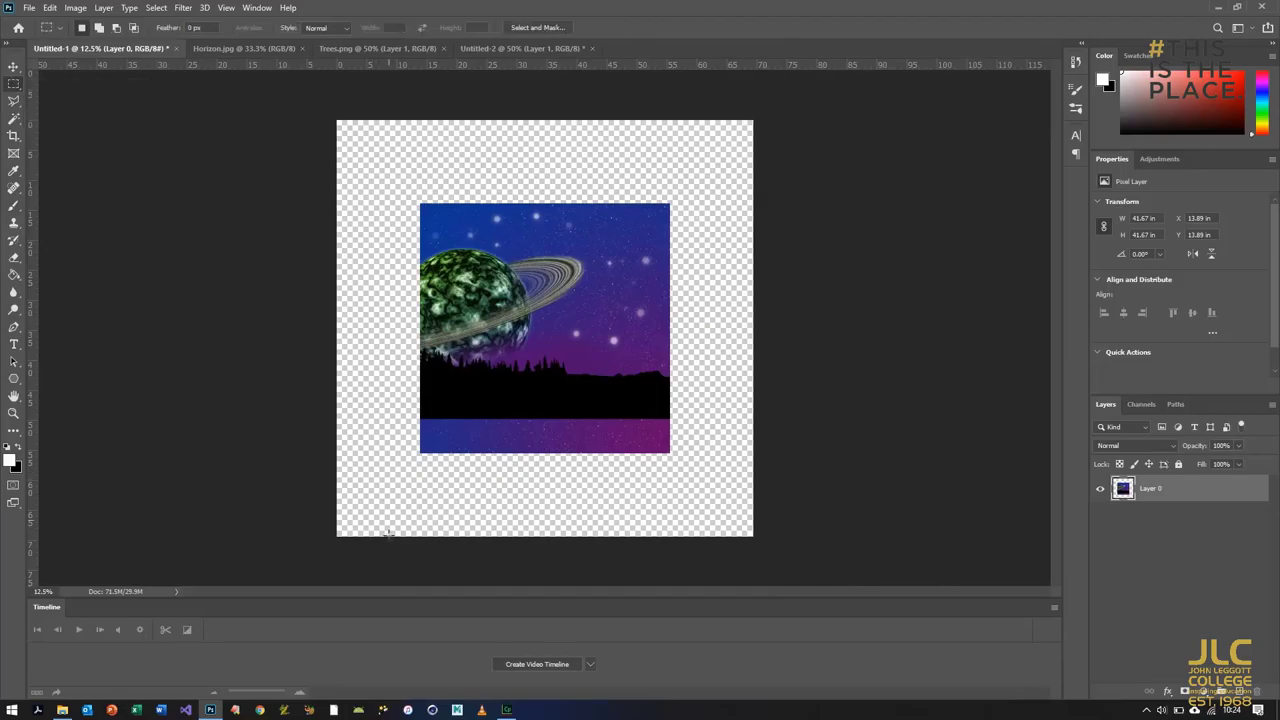
pyautogui.moveTo(296, 569); pyautogui.dragTo(789, 378)
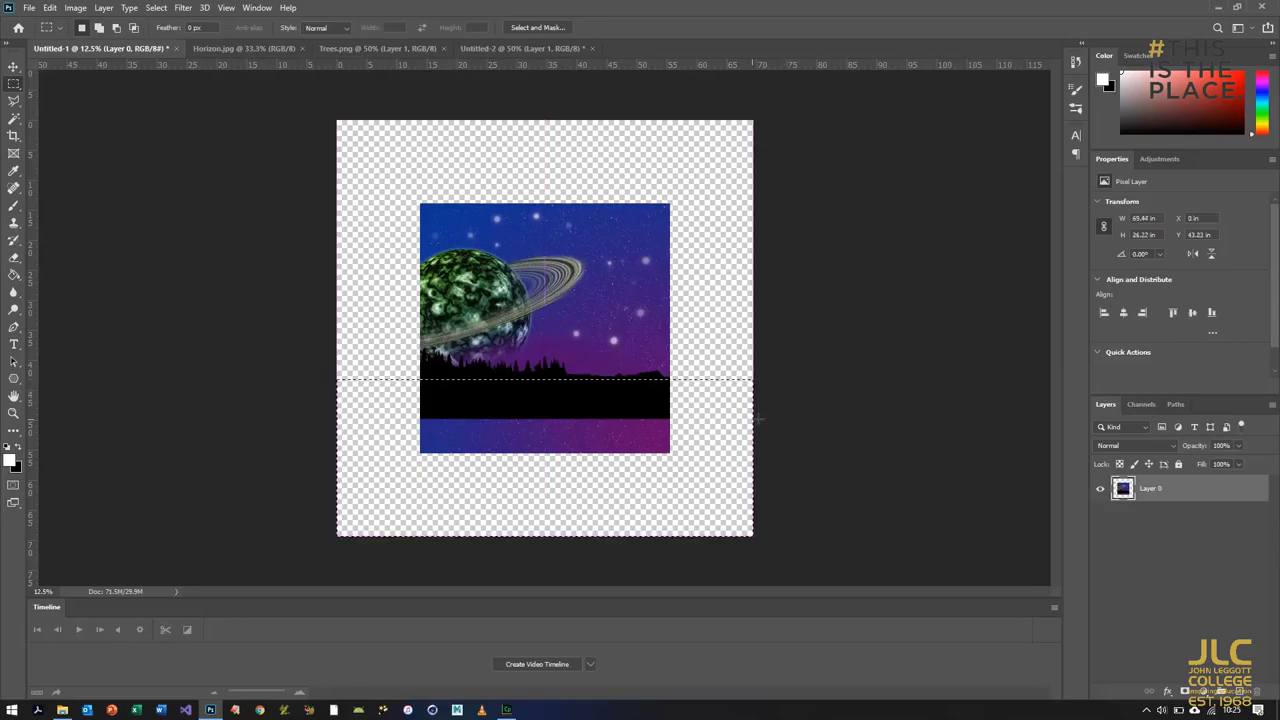
pyautogui.press('Delete')
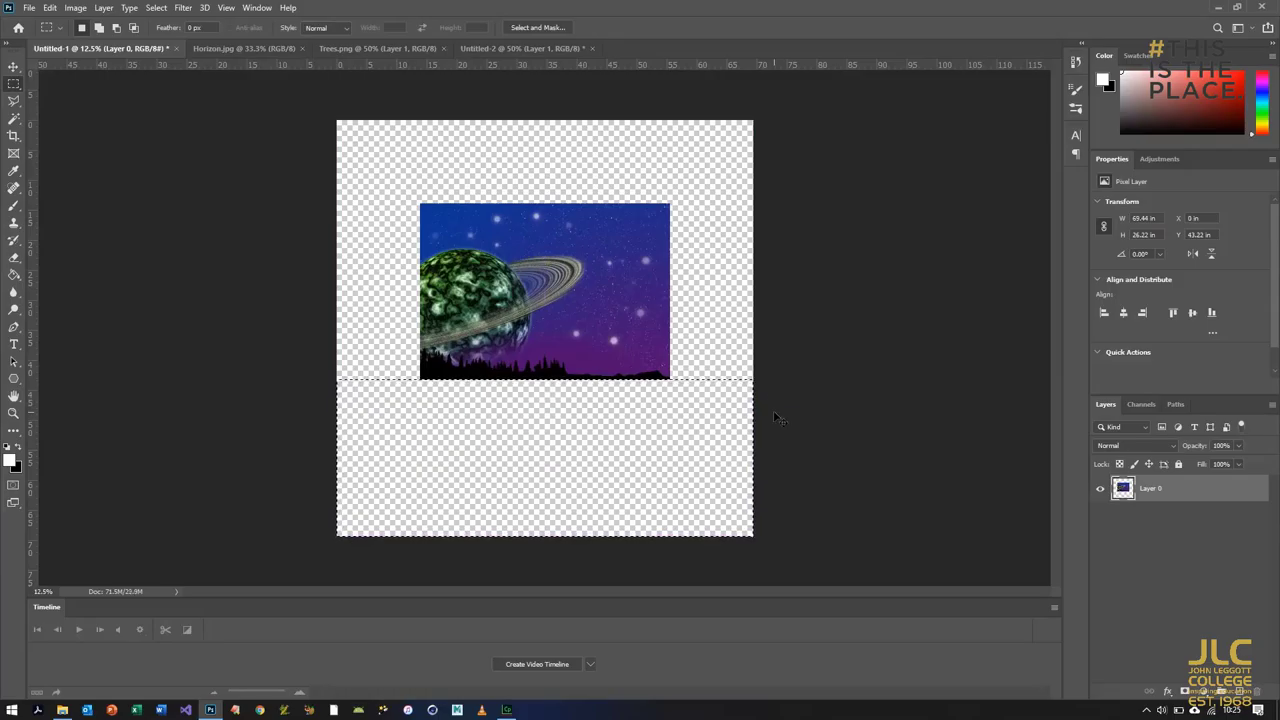
pyautogui.hotkey('ctrl', 'd')
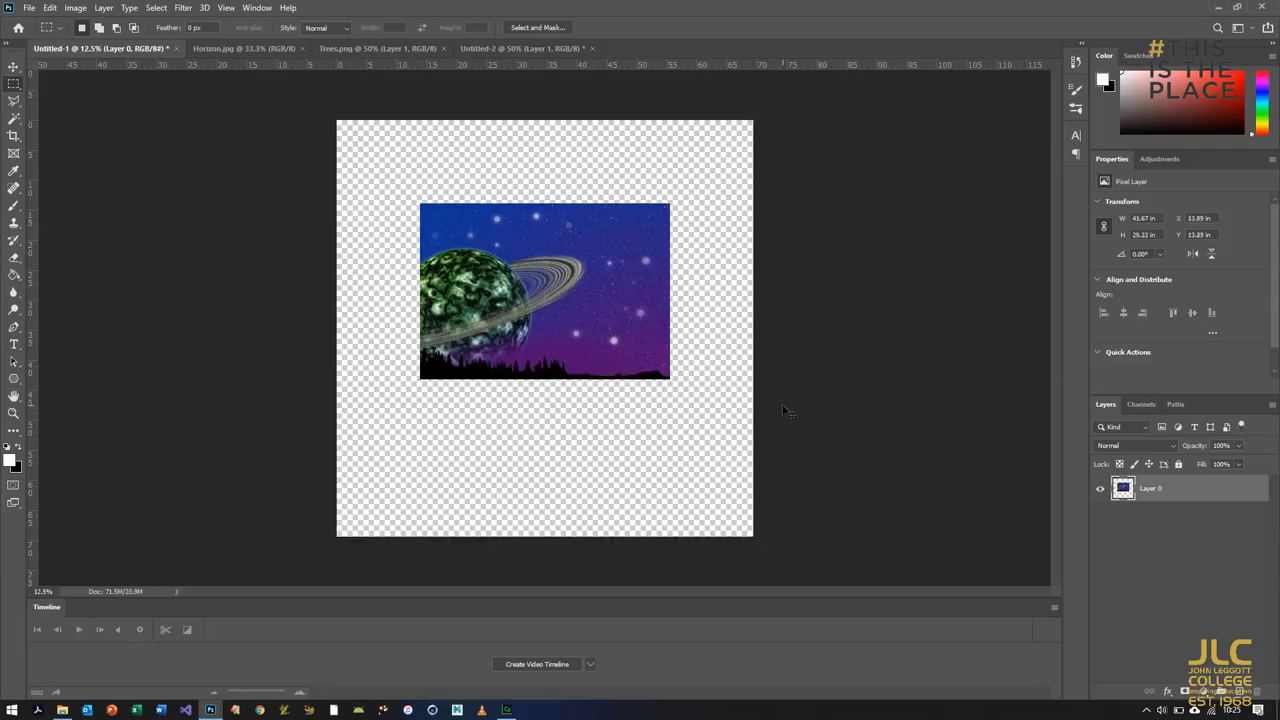
pyautogui.hotkey('ctrl', 'shift', 'd')
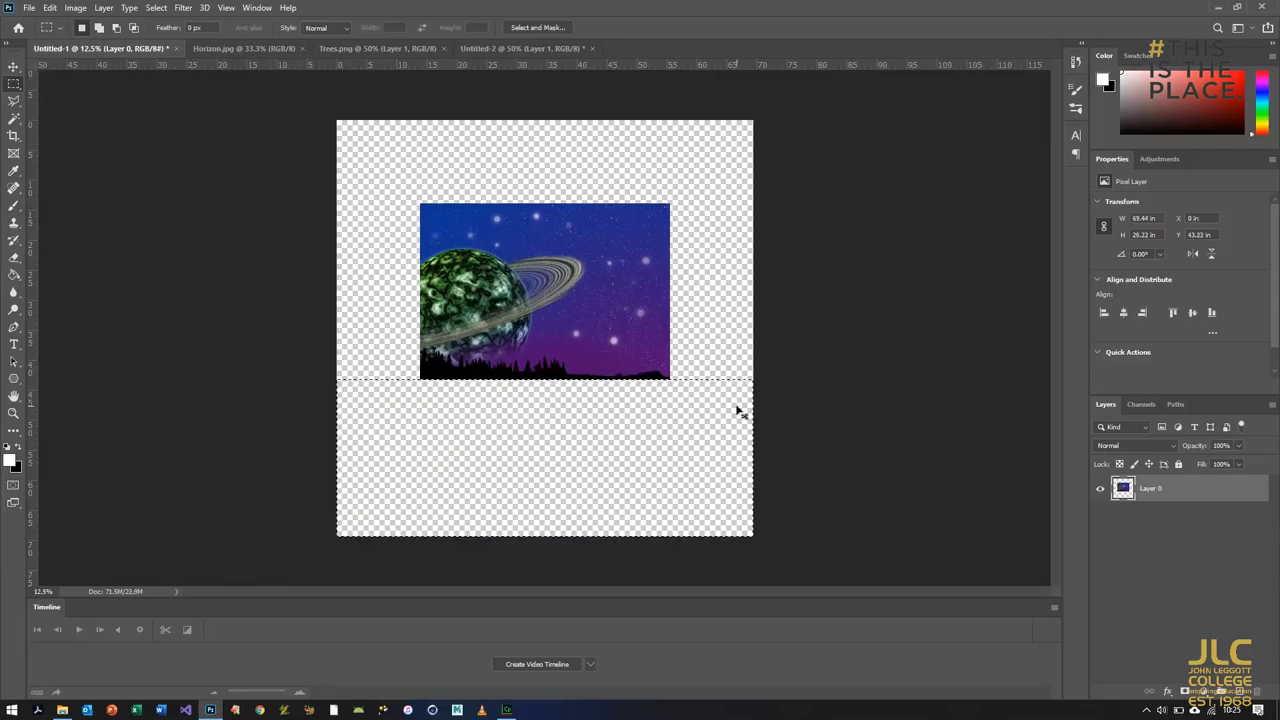
pyautogui.hotkey('ctrl', 'z')
pyautogui.hotkey('ctrl', 'z')
pyautogui.hotkey('ctrl', 'z')
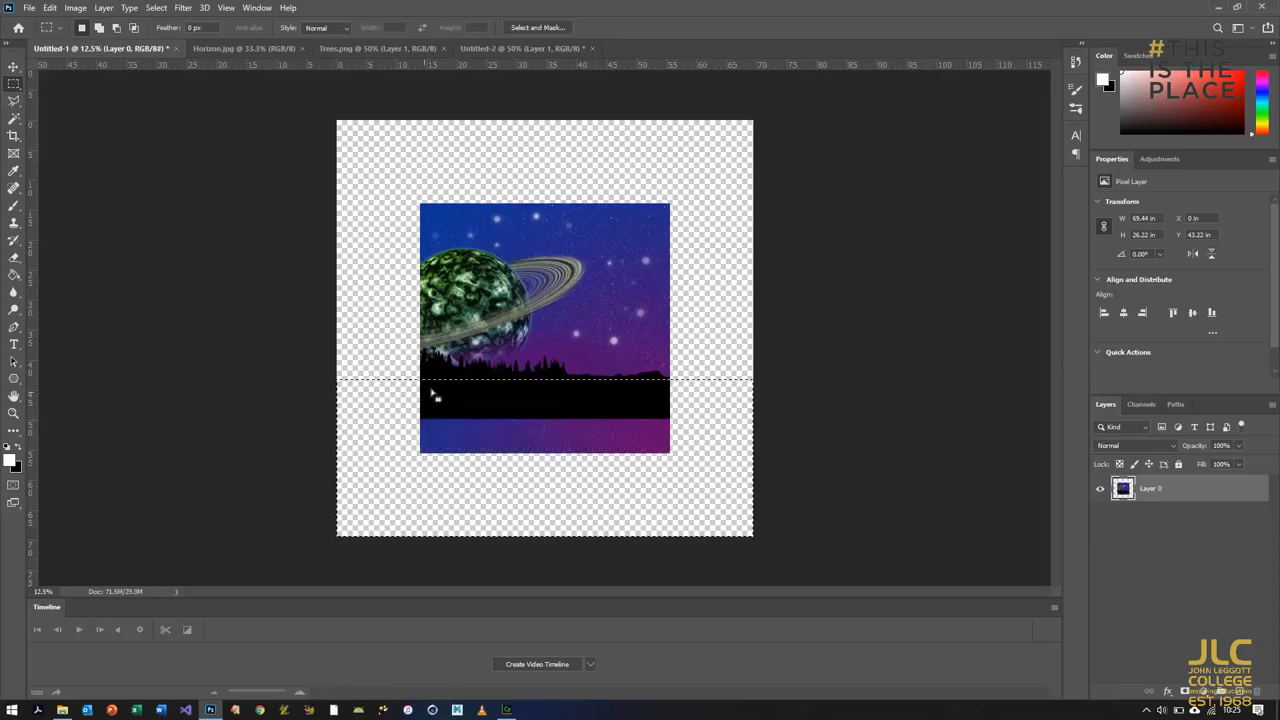
# Delete the black band and blue strip below the tree line, then move the scene to the canvas top.
pyautogui.moveTo(533, 425); pyautogui.dragTo(535, 431)
pyautogui.press('Delete')
pyautogui.hotkey('ctrl', 'd')
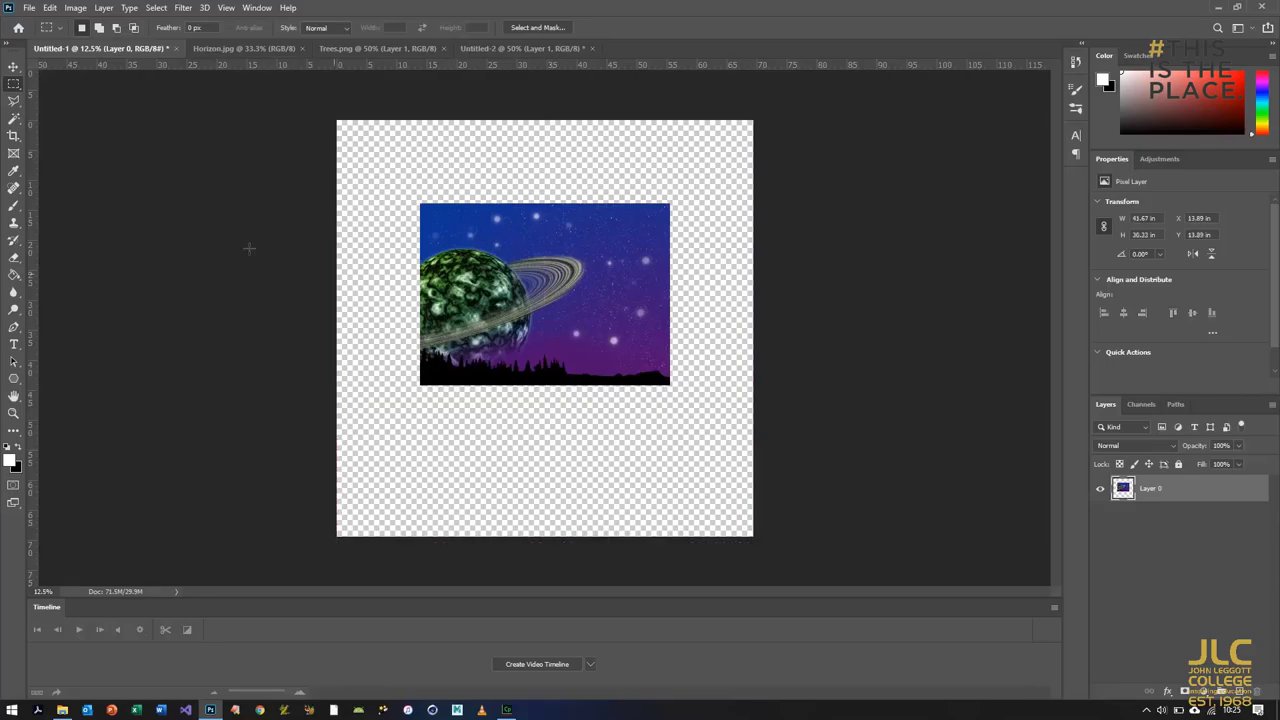
pyautogui.click(14, 66)
pyautogui.moveTo(540, 287); pyautogui.dragTo(545, 209)
# Duplicate Layer 0 as Layer 0 copy.
pyautogui.rightClick(1170, 497)
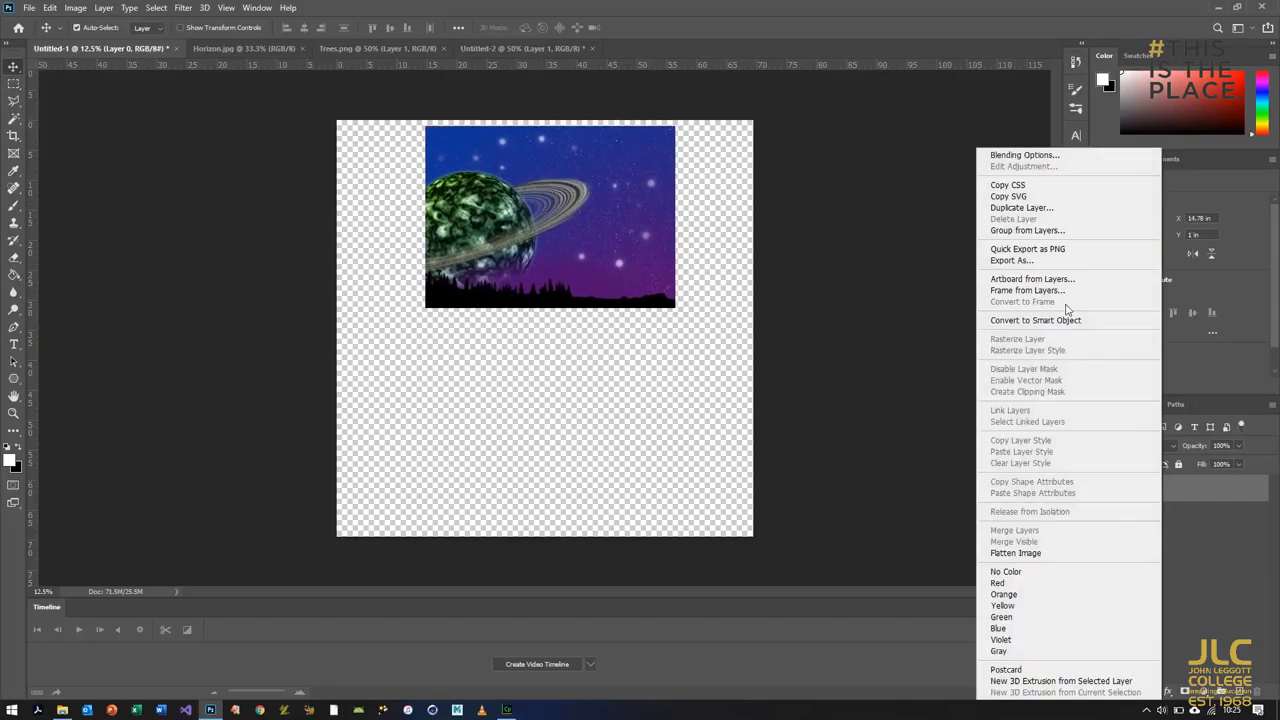
pyautogui.click(1029, 208)
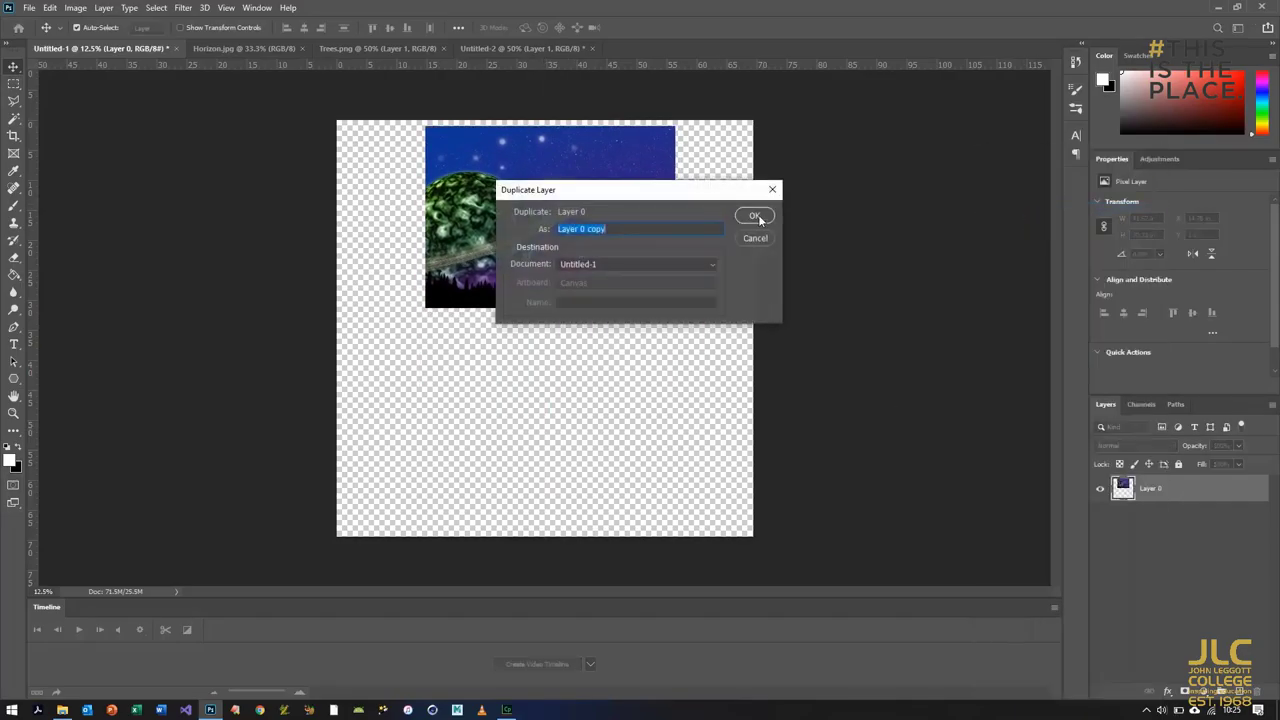
pyautogui.click(756, 216)
# Flip the copy vertically, place it below the original, and open the lesson images folder.
pyautogui.click(52, 8)
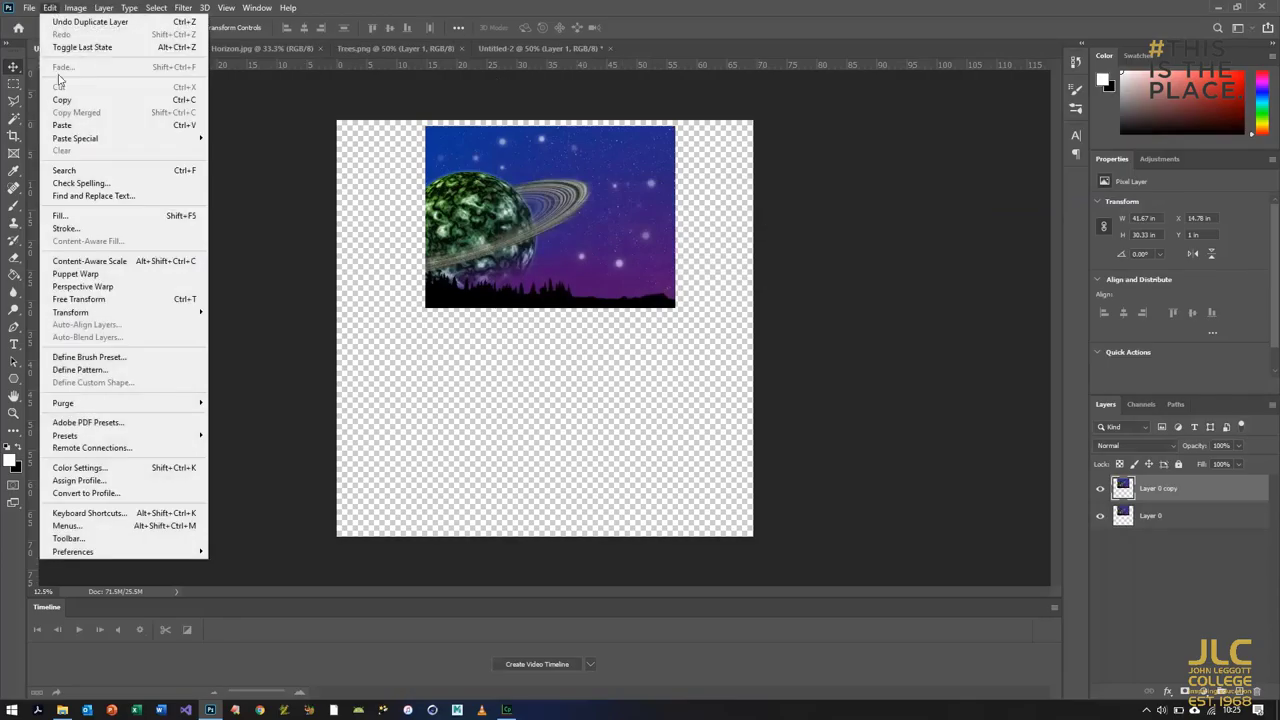
pyautogui.moveTo(100, 312)
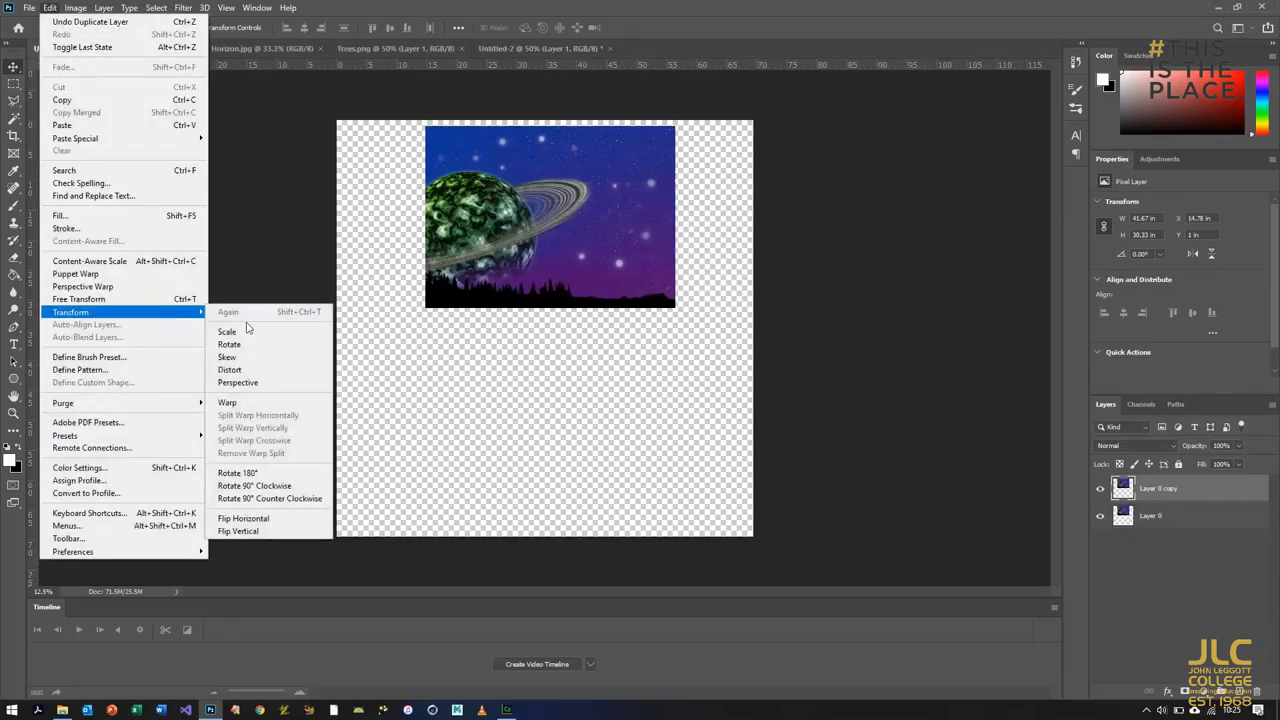
pyautogui.click(238, 531)
pyautogui.moveTo(560, 182); pyautogui.dragTo(560, 366)
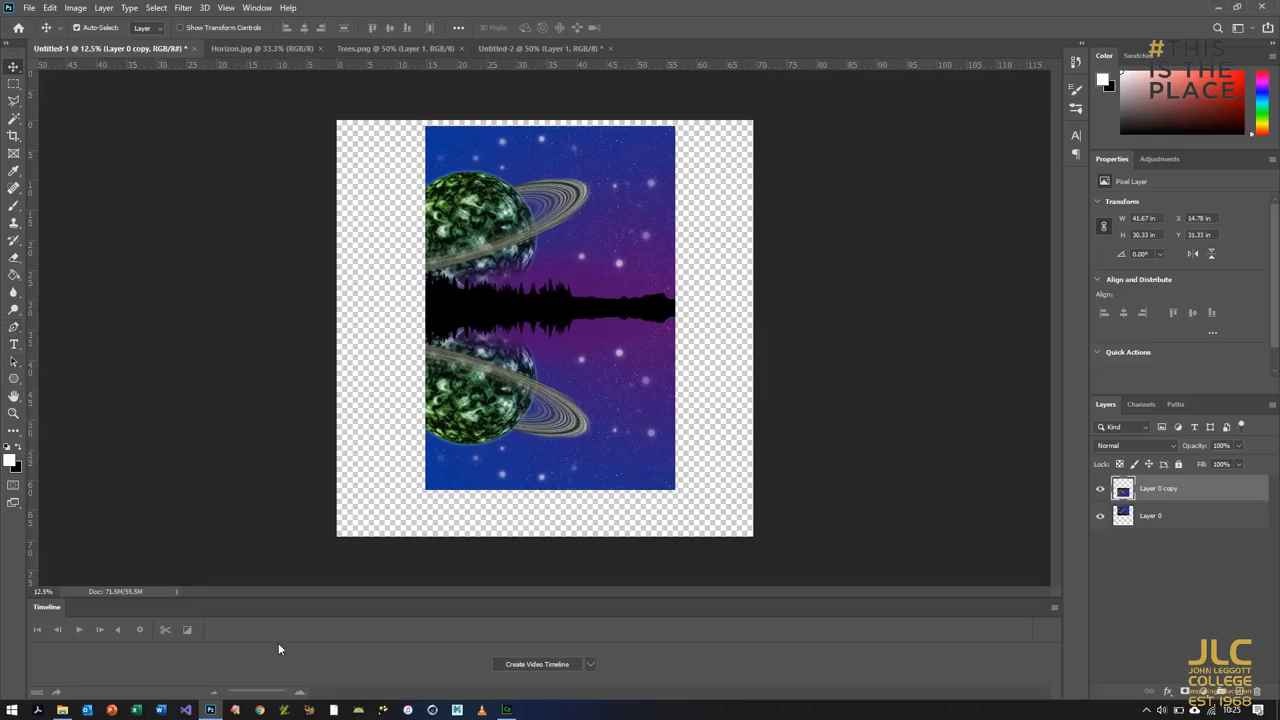
pyautogui.click(62, 710)
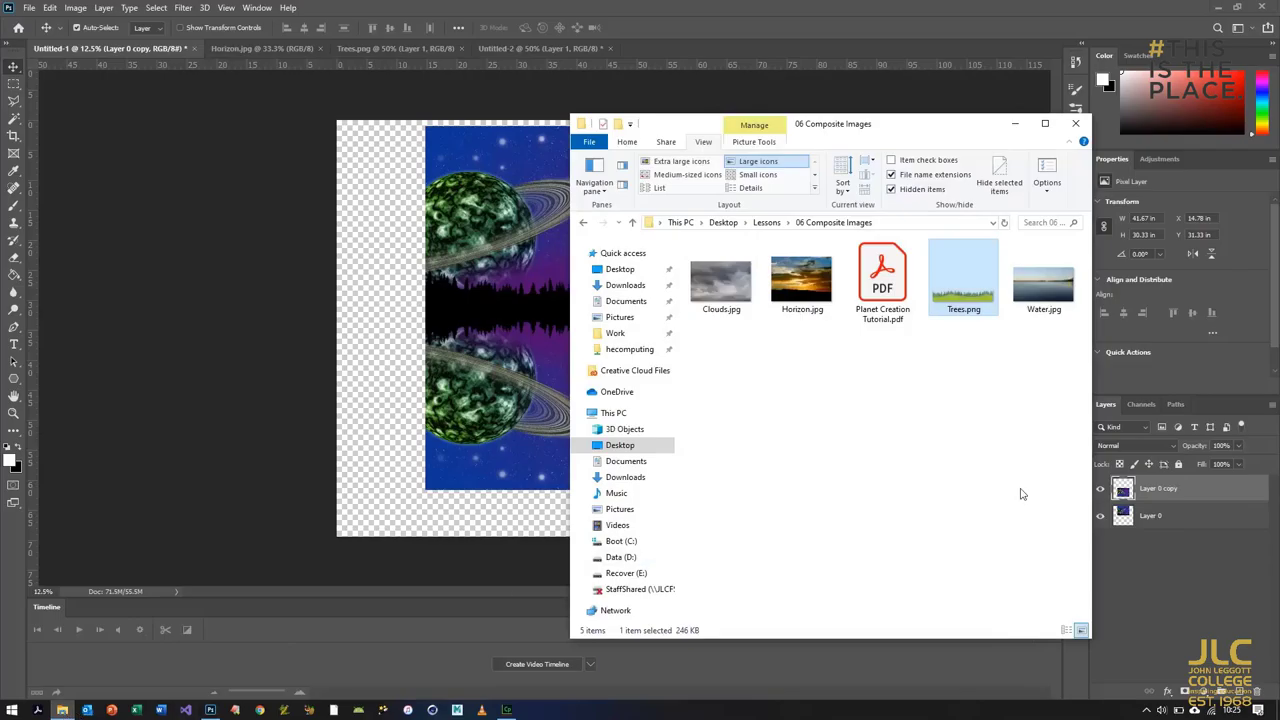
# Open Water.jpg in Photoshop from the 06 Composite Images folder, then return to the composite.
pyautogui.click(1040, 298)
pyautogui.moveTo(1040, 285); pyautogui.dragTo(688, 50)
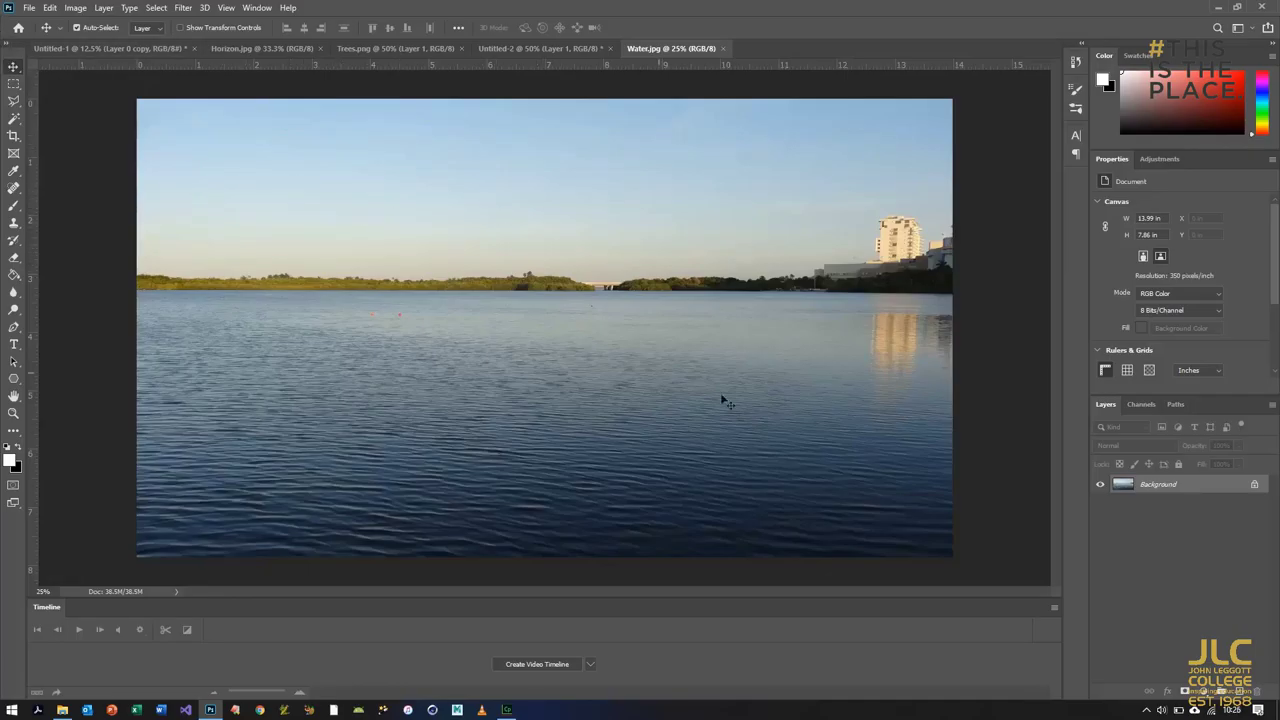
pyautogui.click(113, 48)
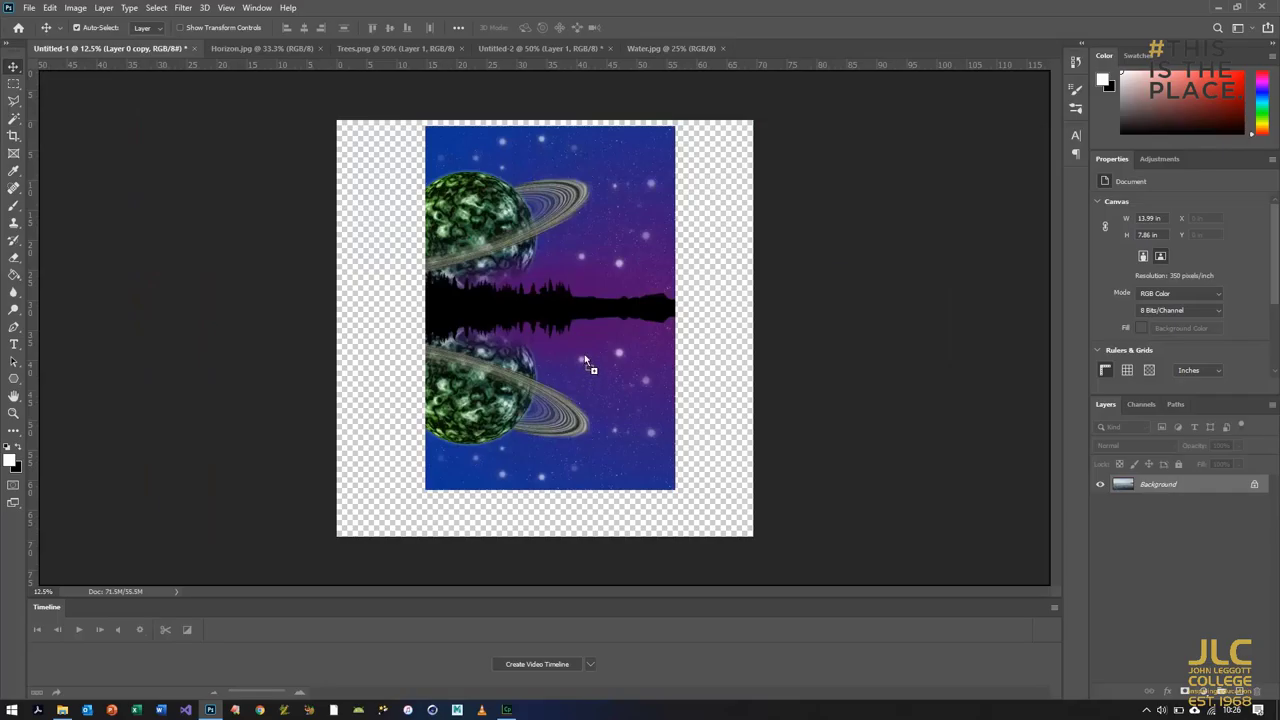
# Bring the lake photo into the composite over the lower canvas and delete its sky.
pyautogui.moveTo(585, 356); pyautogui.dragTo(586, 358)
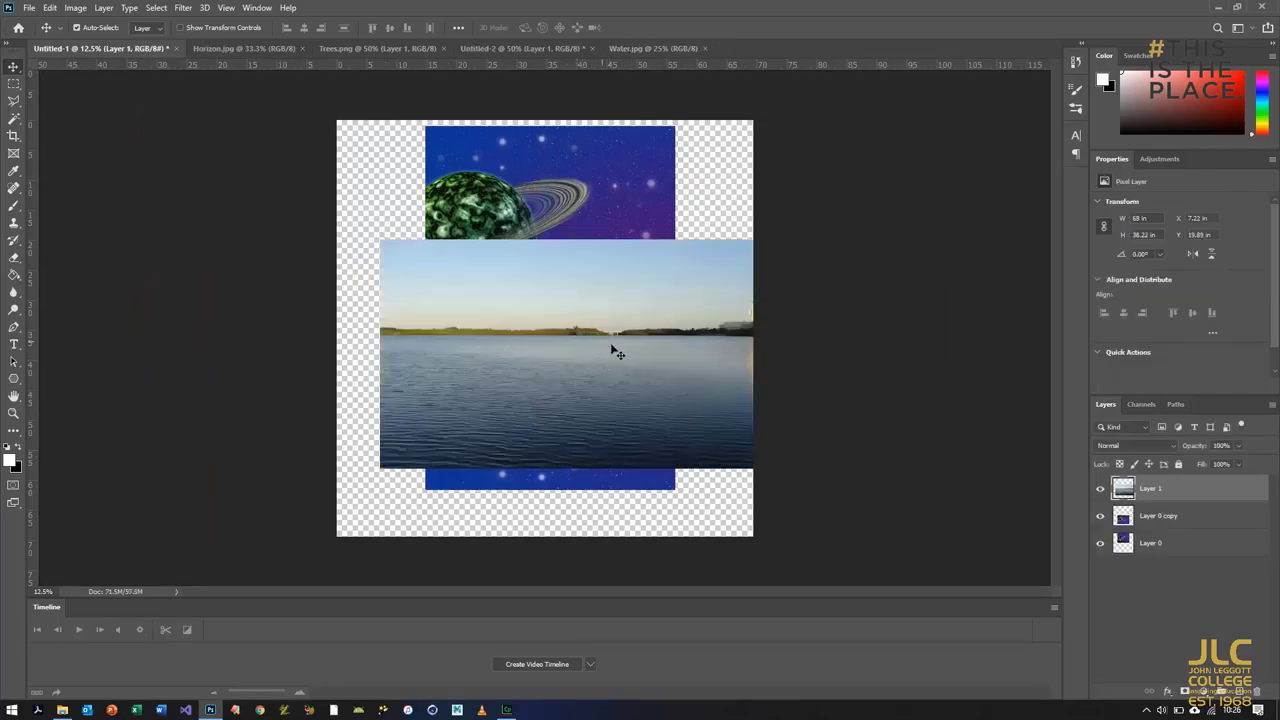
pyautogui.moveTo(595, 353); pyautogui.dragTo(561, 367)
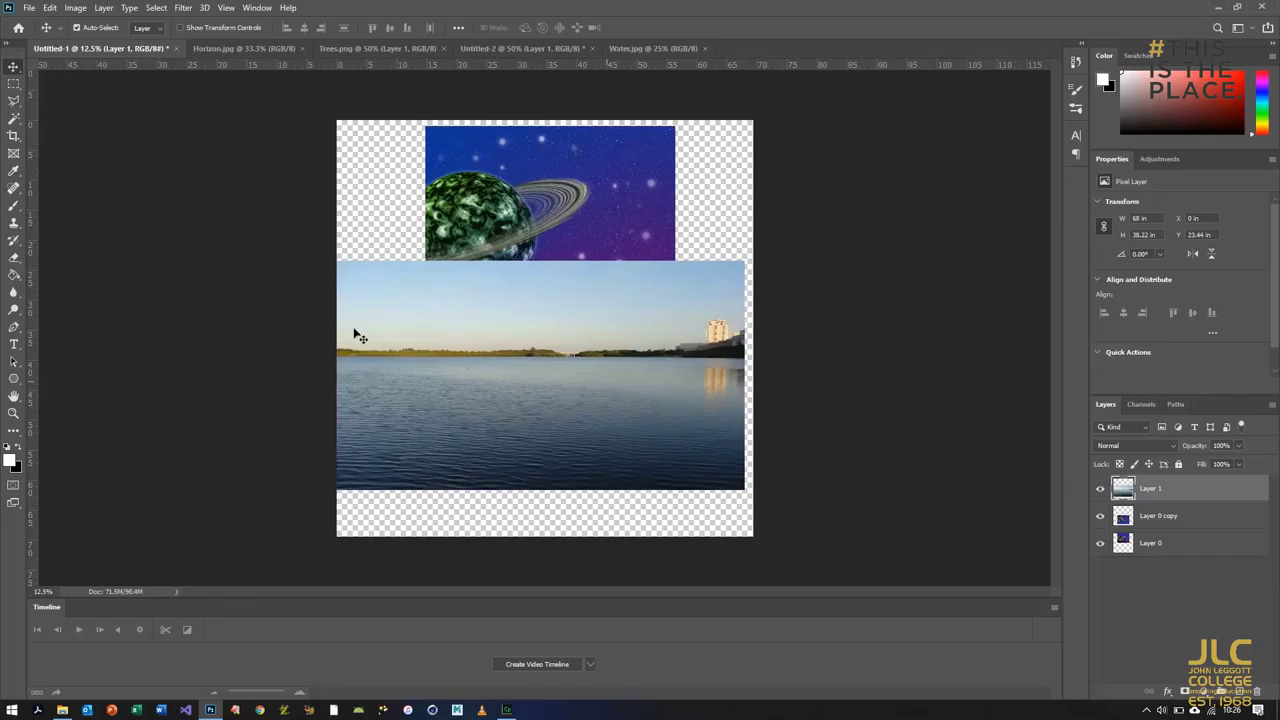
pyautogui.click(14, 84)
pyautogui.moveTo(215, 198); pyautogui.dragTo(840, 359)
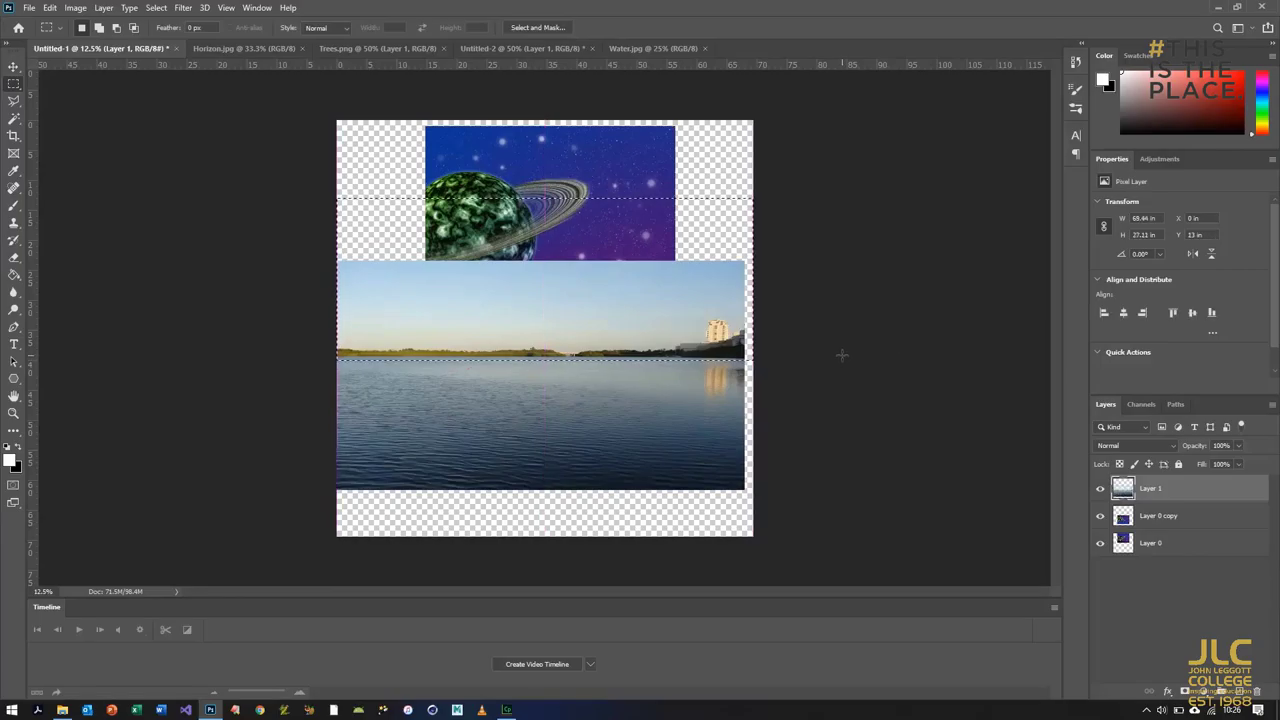
pyautogui.press('Delete')
pyautogui.hotkey('ctrl', 'd')
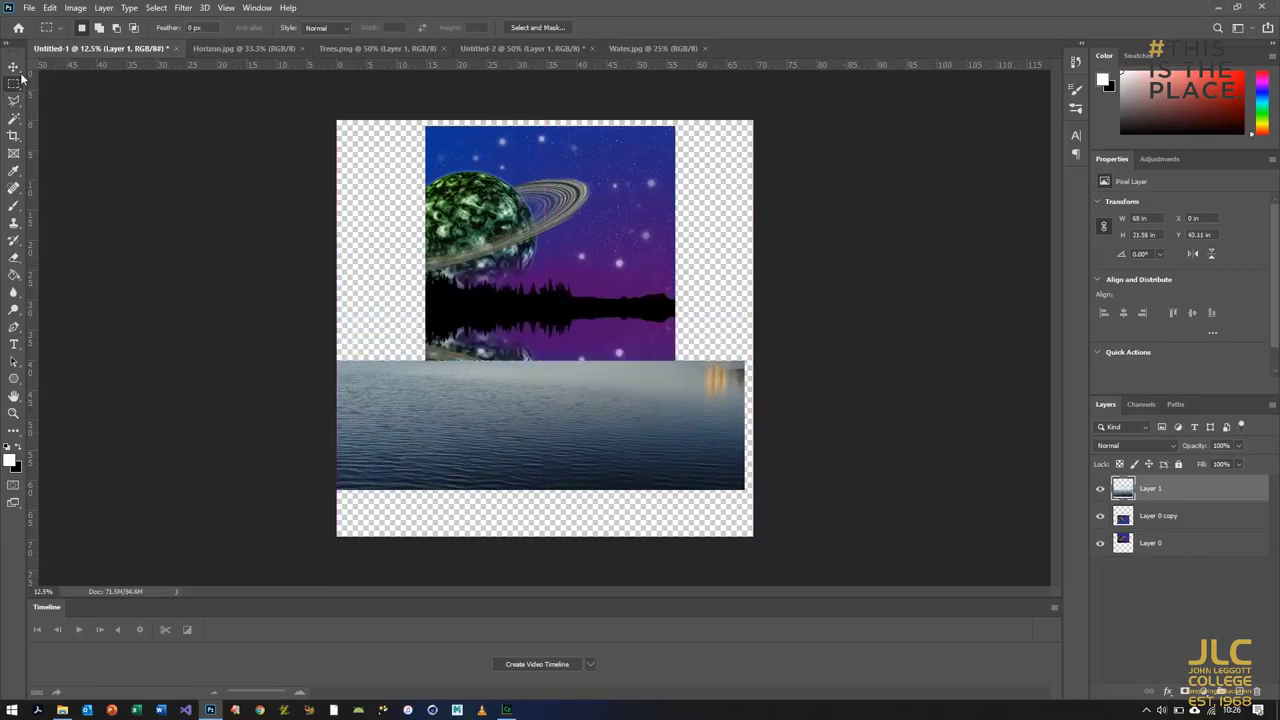
# Free-transform the lake layer to about 160% so it covers the lower half of the canvas.
pyautogui.click(49, 9)
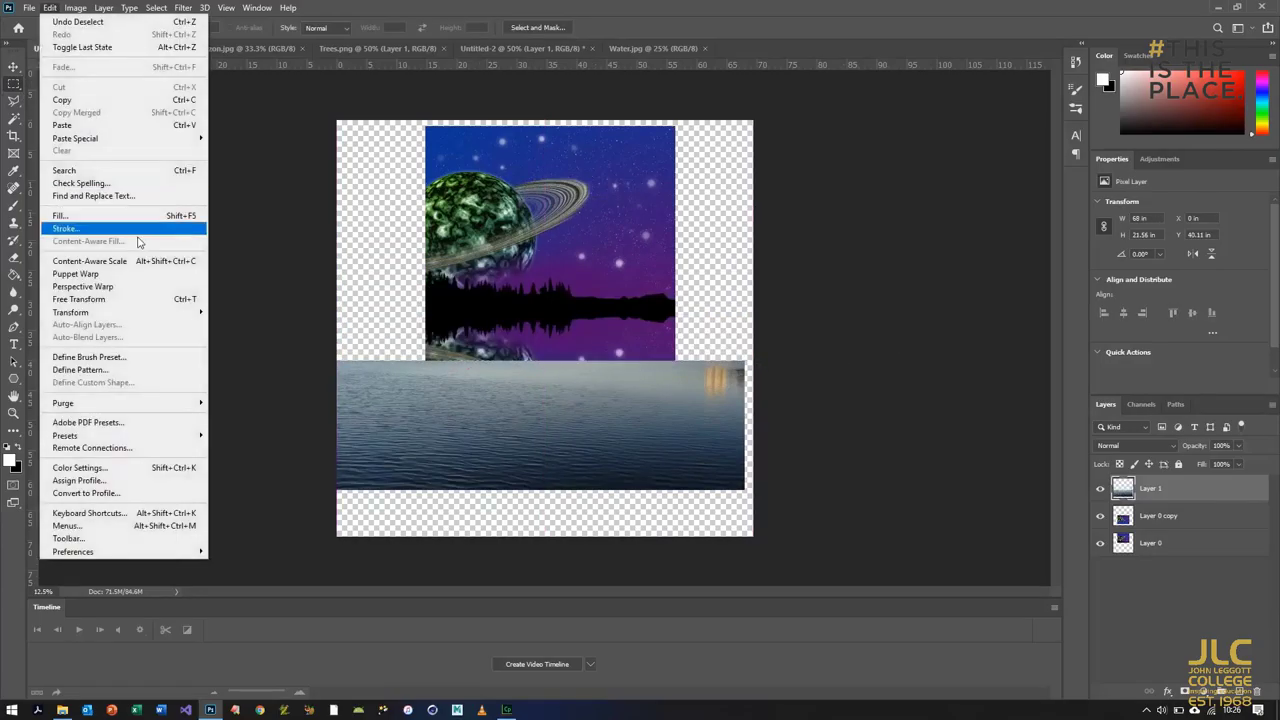
pyautogui.click(121, 302)
pyautogui.moveTo(745, 361); pyautogui.dragTo(990, 282)
pyautogui.moveTo(643, 355); pyautogui.dragTo(685, 358)
pyautogui.press('Return')
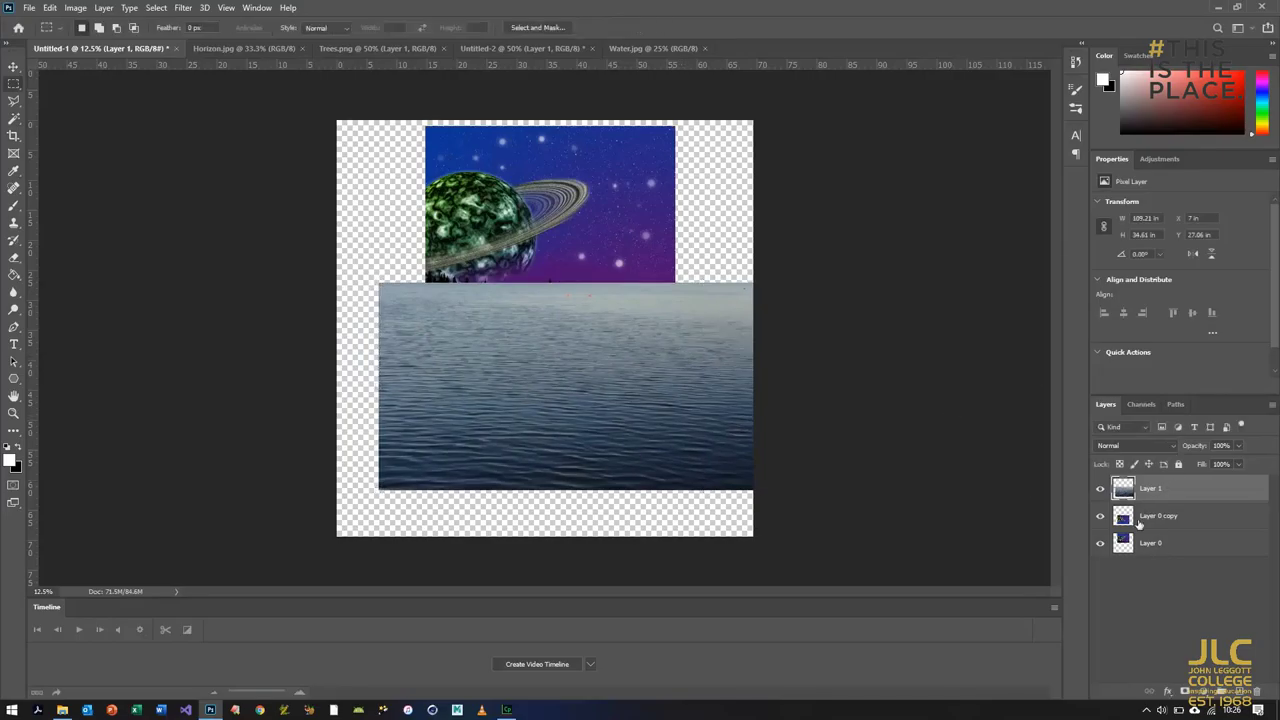
# Move the lake layer below Layer 0 copy, set the copy to Overlay, and add an empty Layer 2.
pyautogui.moveTo(1166, 489); pyautogui.dragTo(1169, 520)
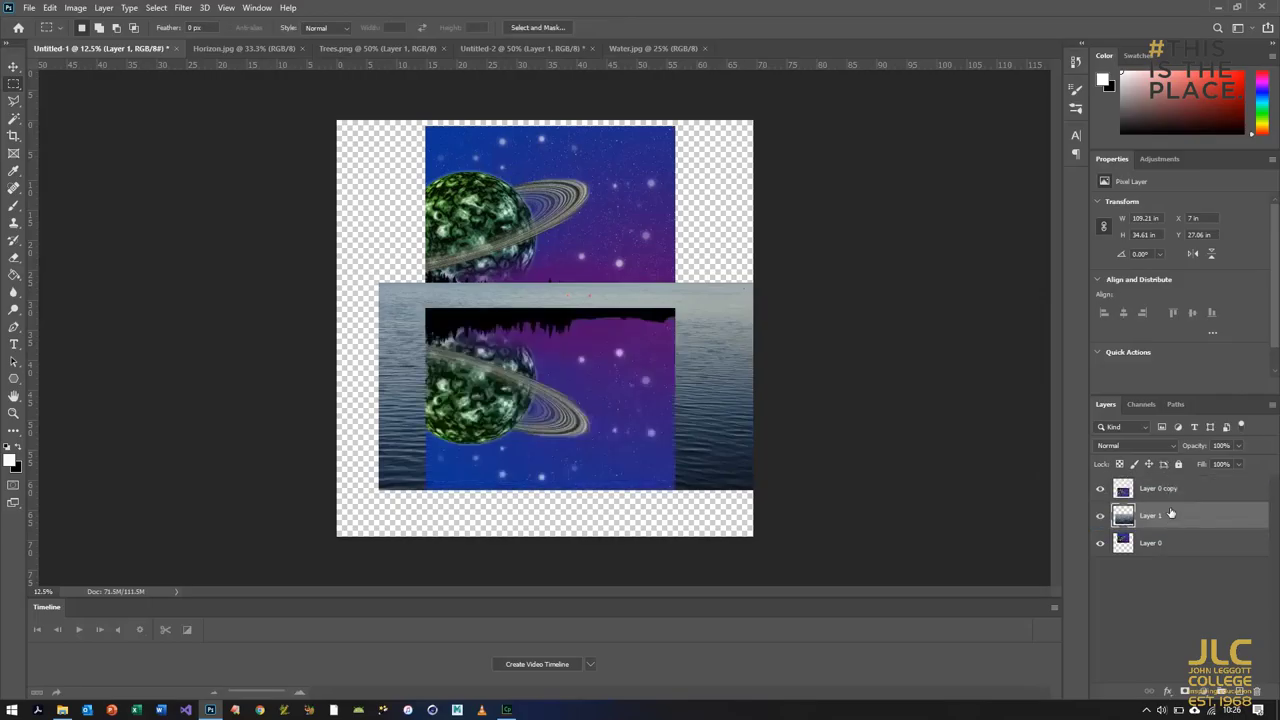
pyautogui.click(1146, 489)
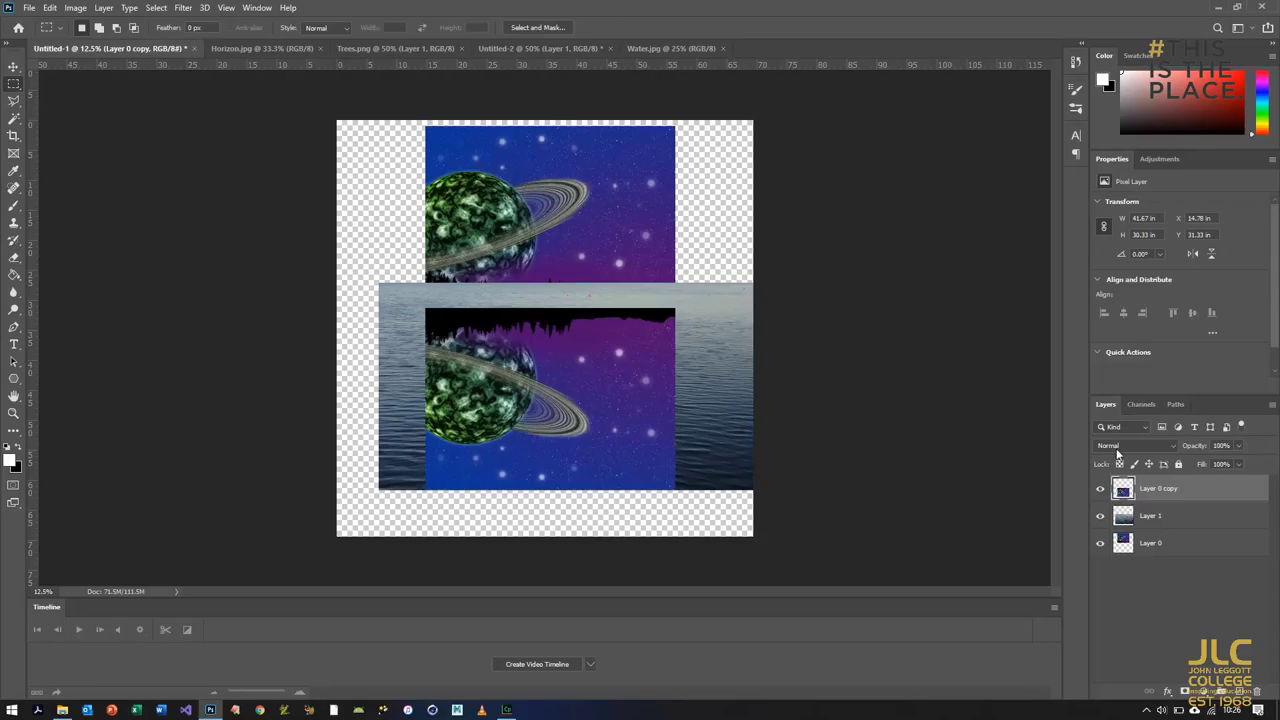
pyautogui.click(1117, 447)
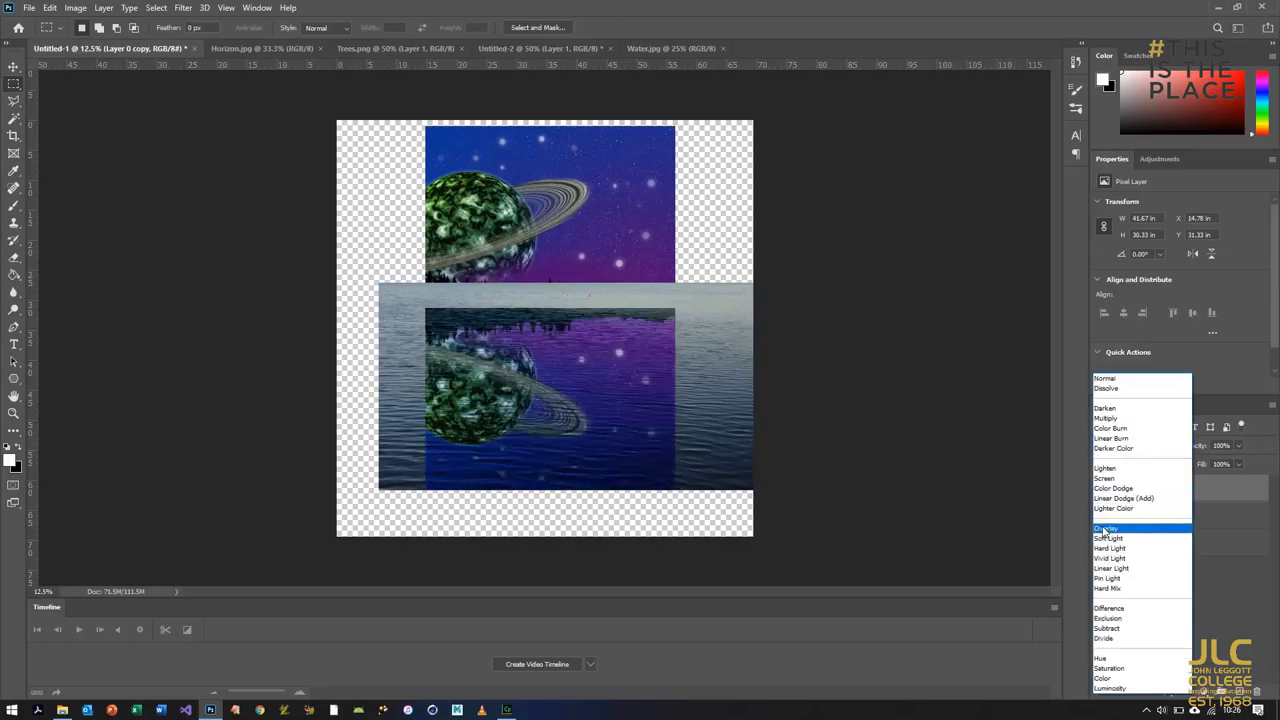
pyautogui.click(1105, 528)
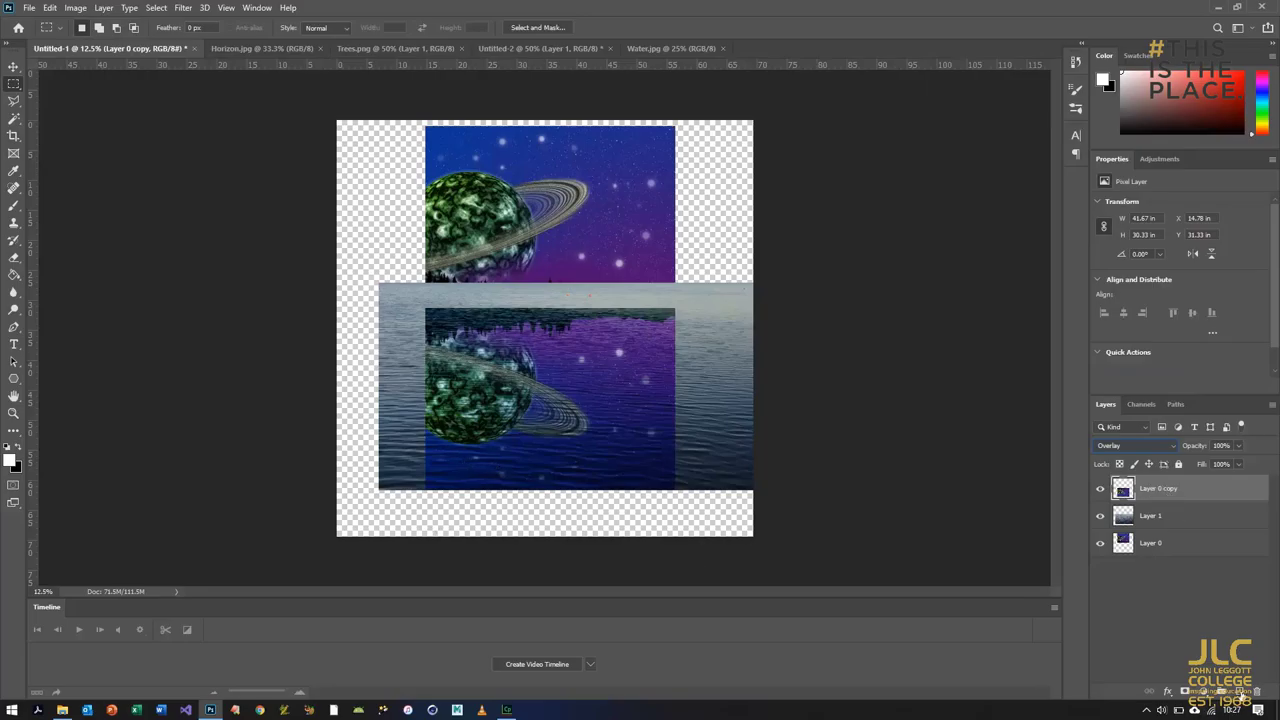
pyautogui.click(1241, 694)
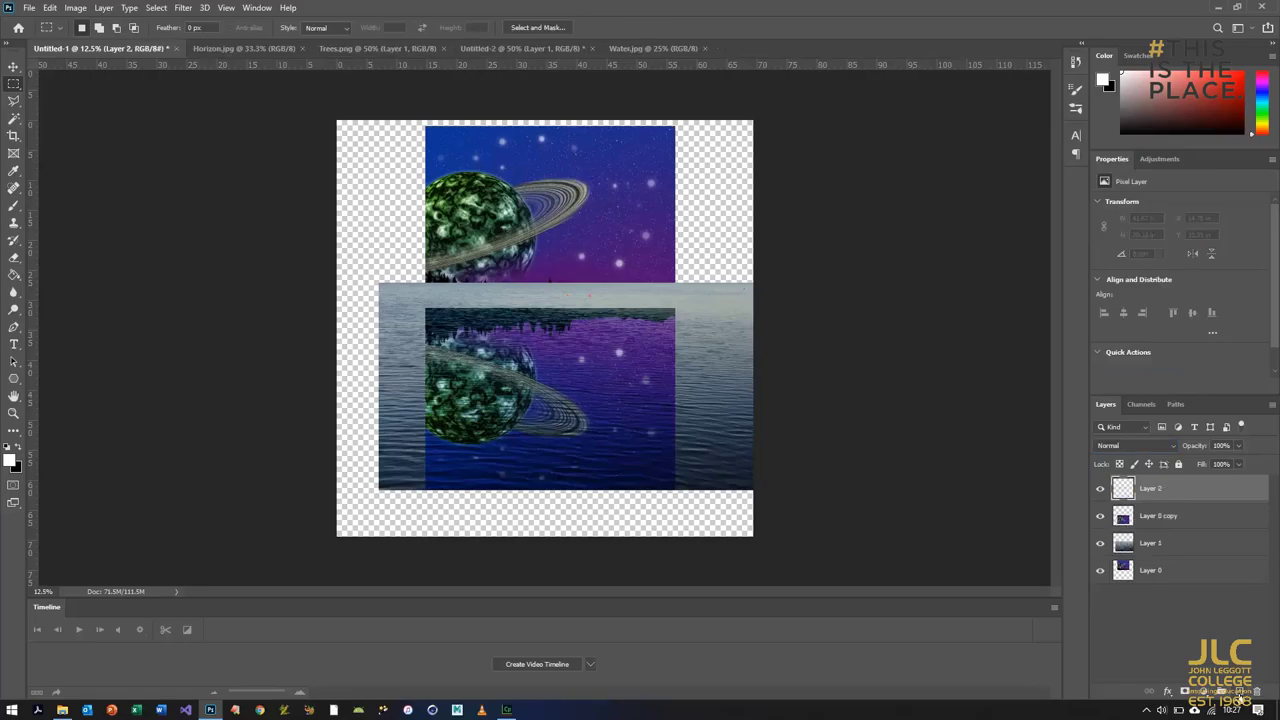
pyautogui.click(14, 204)
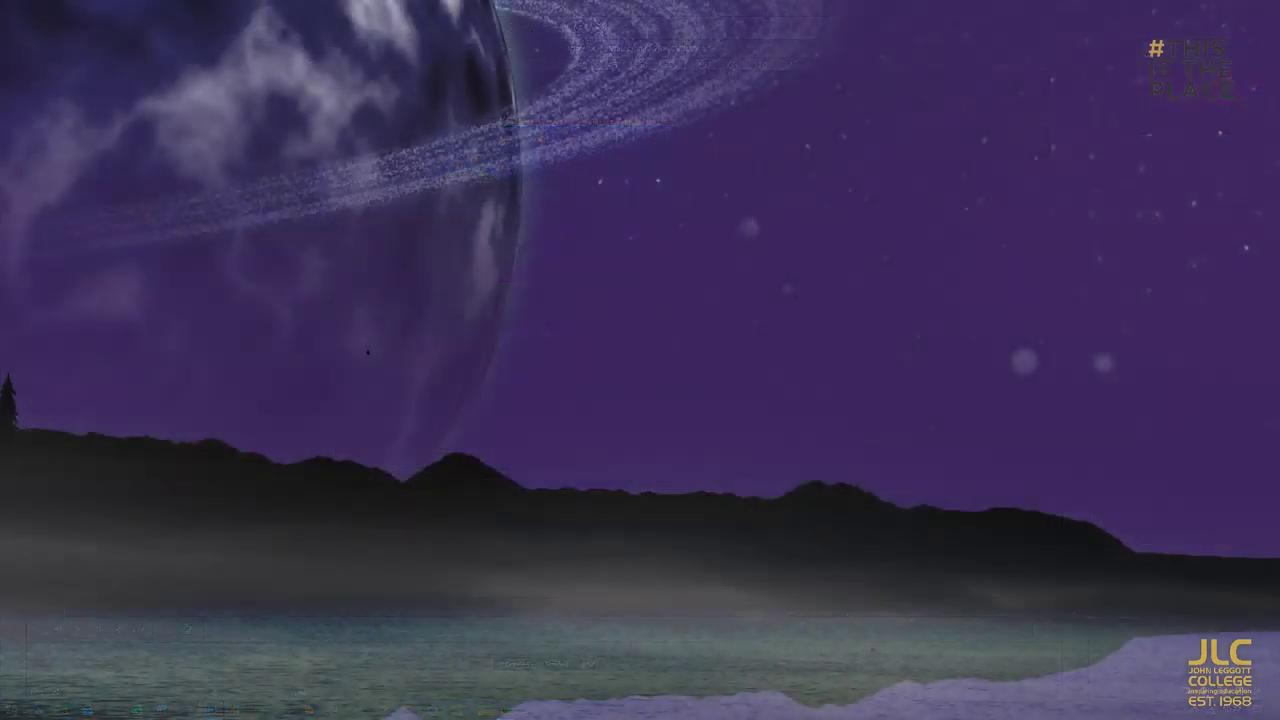